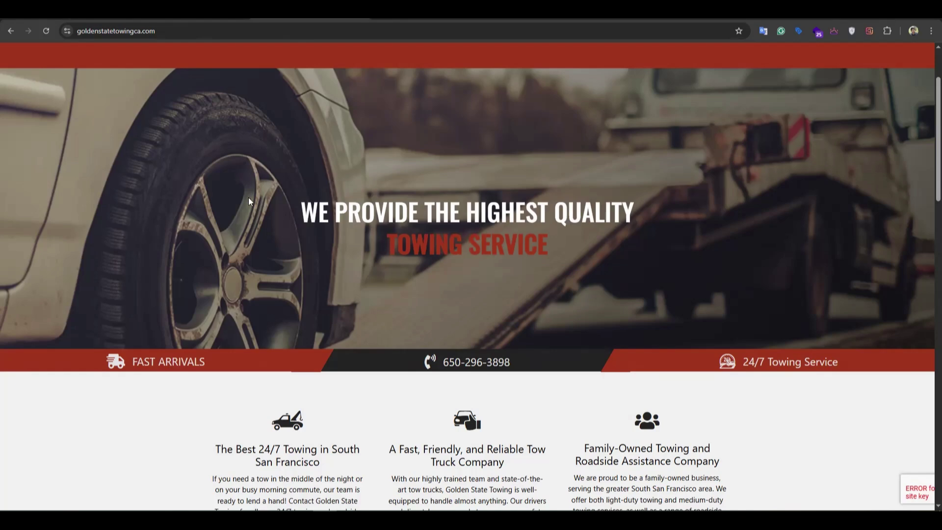
Step: Look over the Golden State Towing home page and check the G-Ads keyword and ad copy spreadsheet for towing
scroll(246, 199, up, 2)
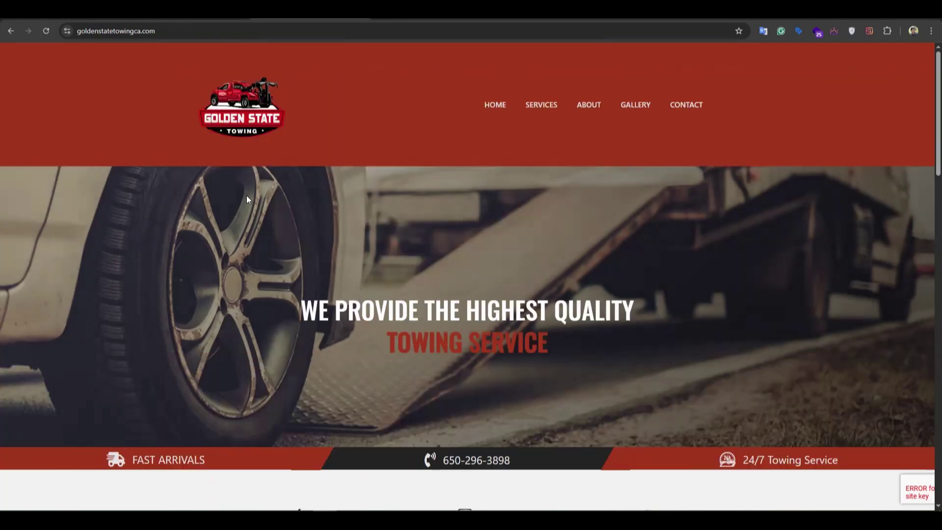
scroll(298, 246, down, 2)
scroll(208, 434, down, 1)
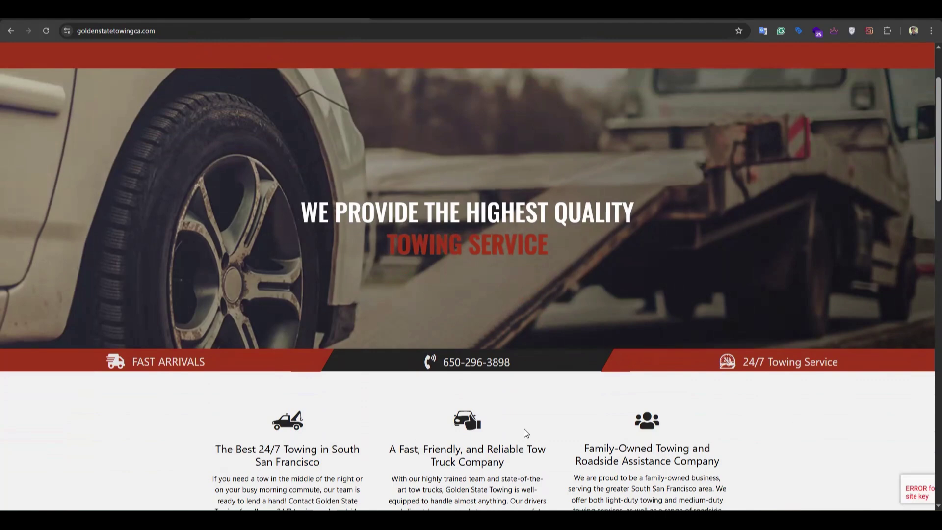
scroll(539, 425, up, 2)
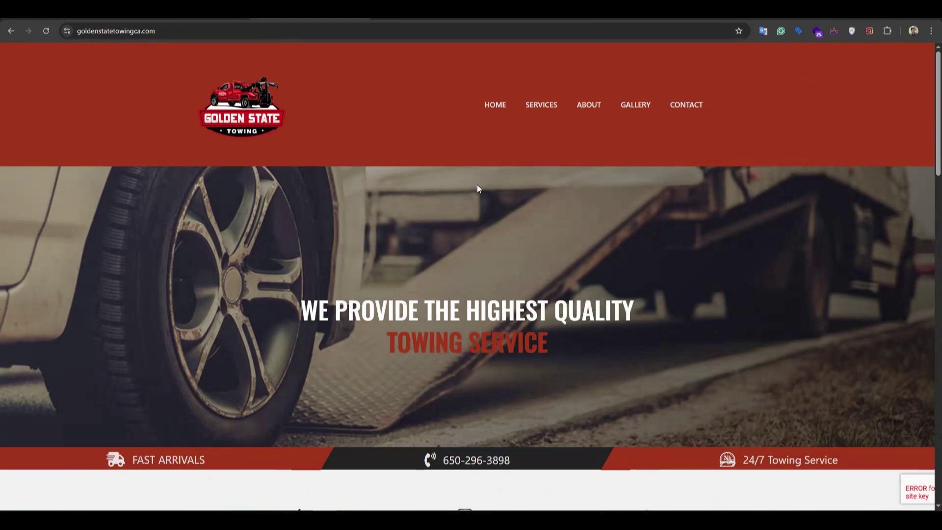
scroll(405, 240, down, 3)
scroll(404, 240, down, 3)
scroll(439, 287, up, 6)
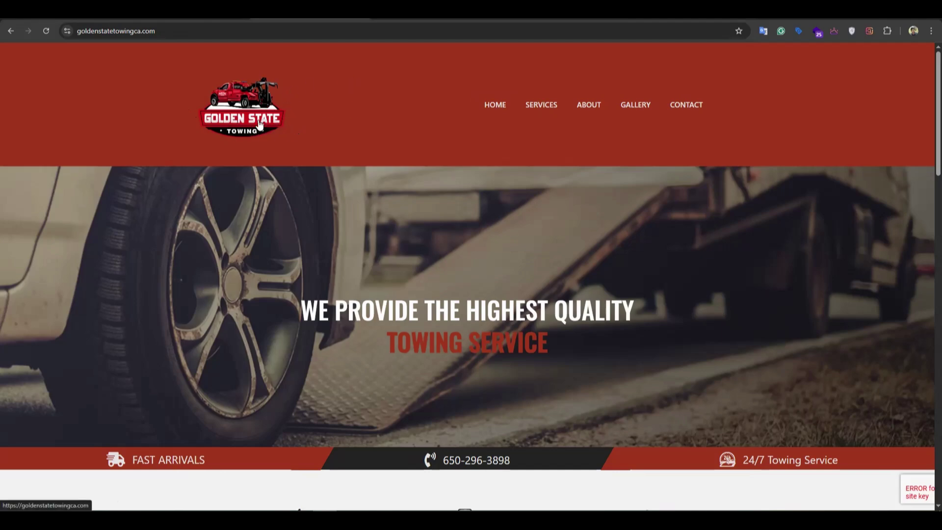
drag(216, 112, 366, 141)
click(371, 136)
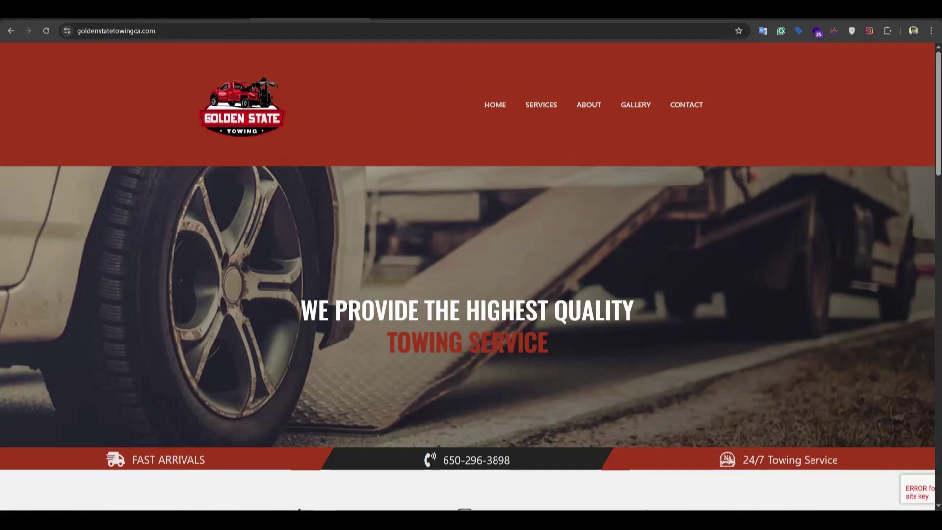
key(ctrl+Tab)
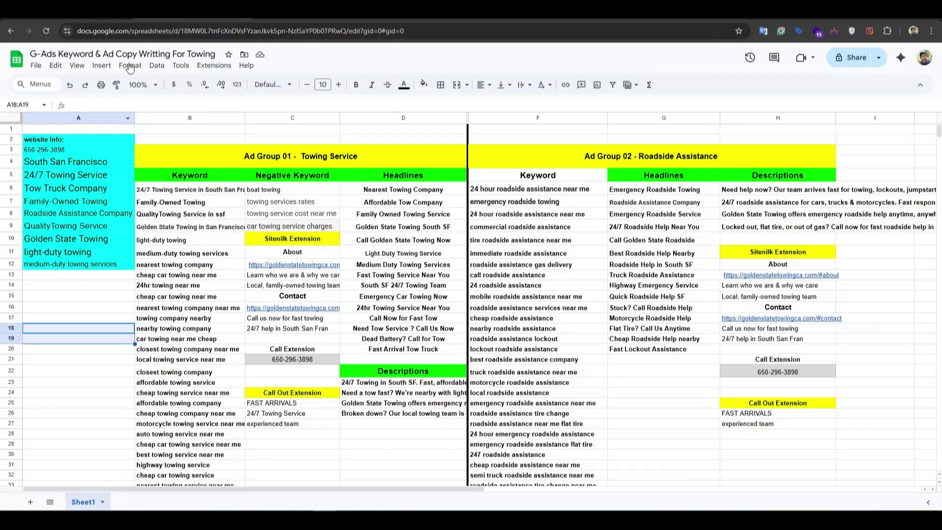
key(ctrl+shift+Tab)
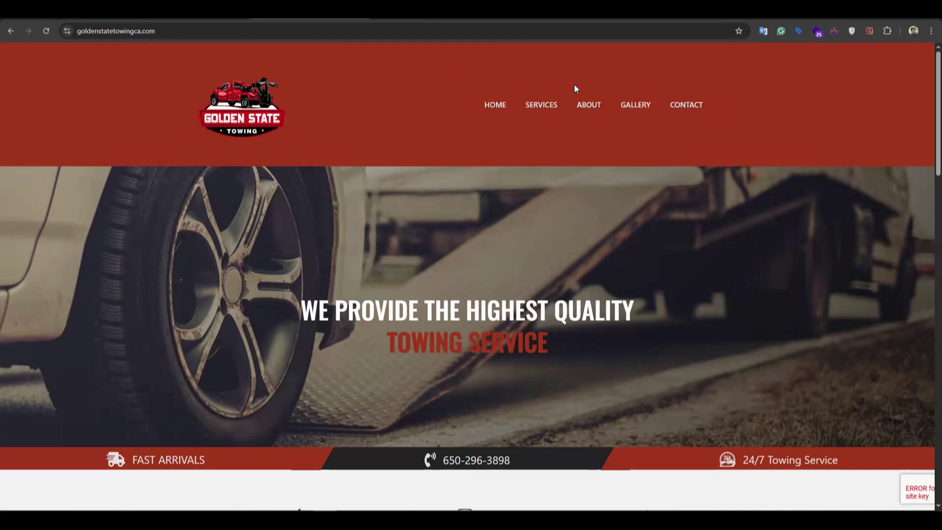
Step: Examine the towing website's Services, About, Gallery and Contact sections, returning to Services at the end
click(542, 109)
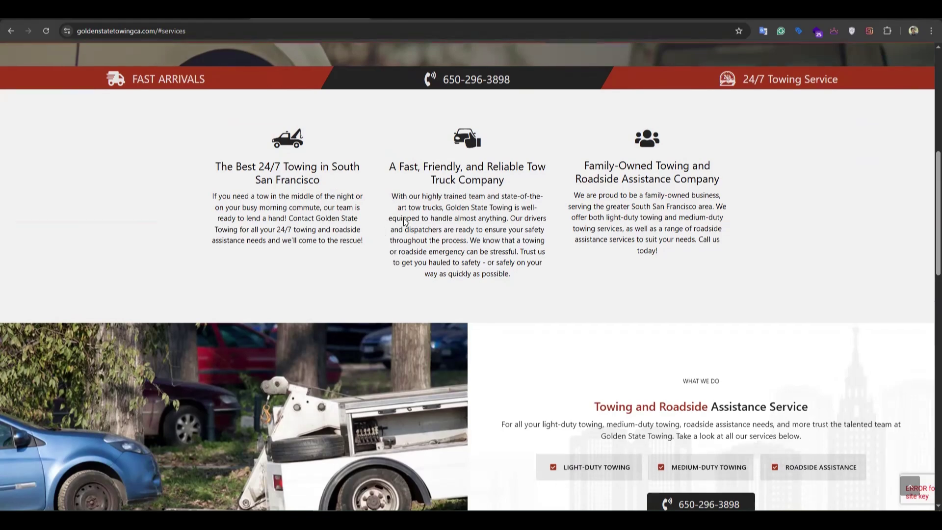
scroll(529, 136, up, 8)
click(580, 107)
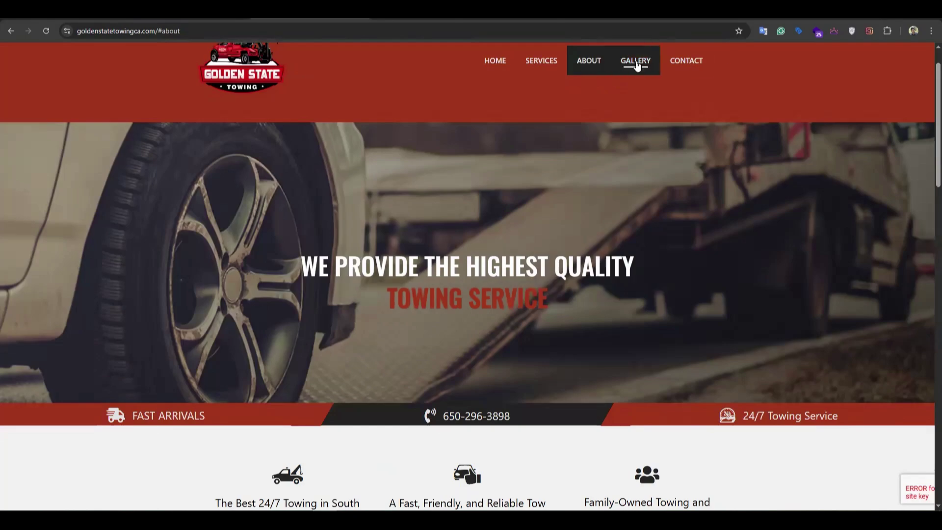
click(629, 63)
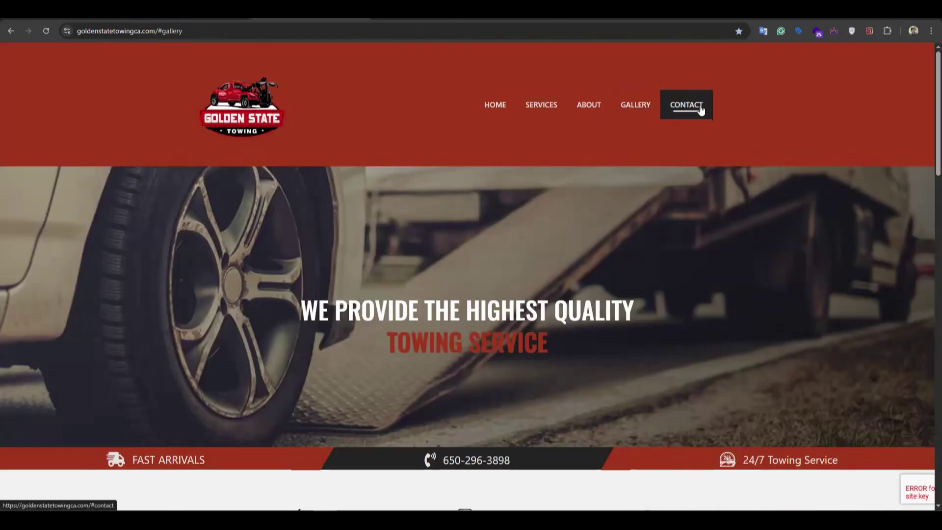
click(699, 104)
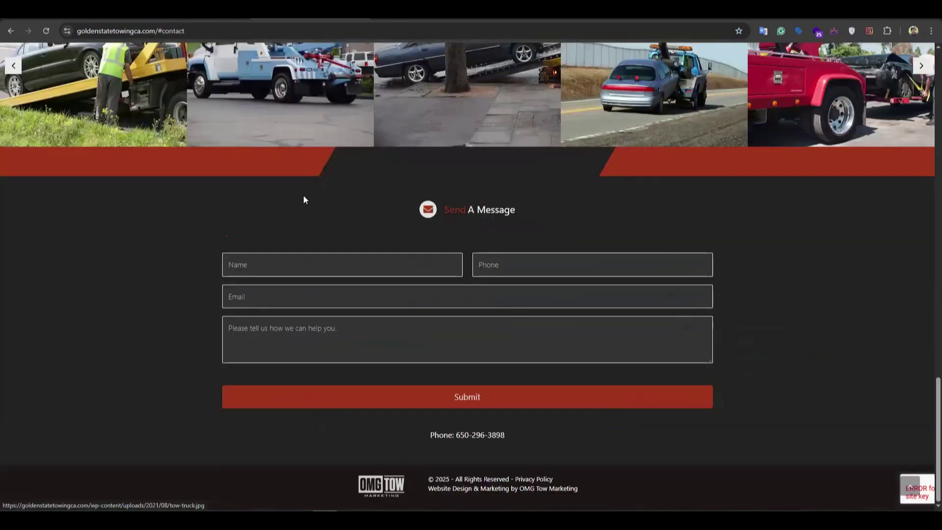
scroll(928, 59, up, 15)
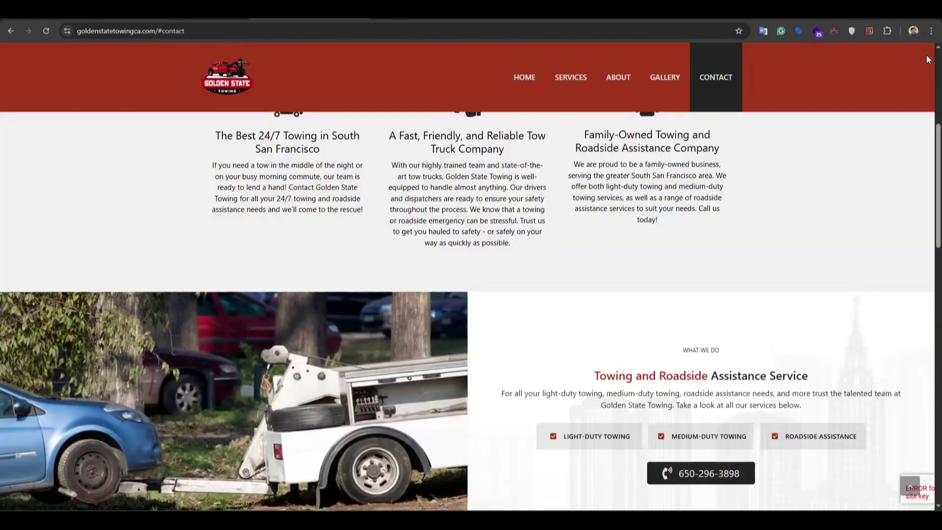
scroll(866, 80, up, 8)
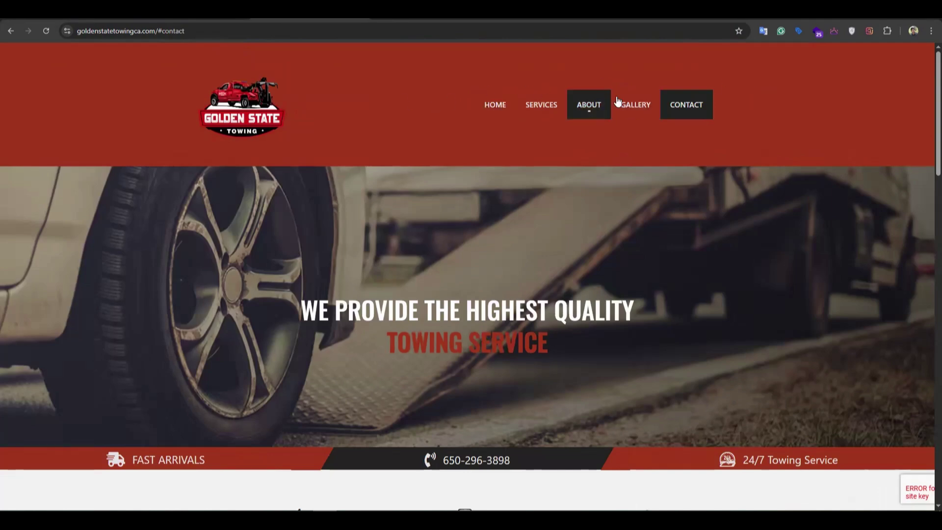
scroll(927, 82, down, 10)
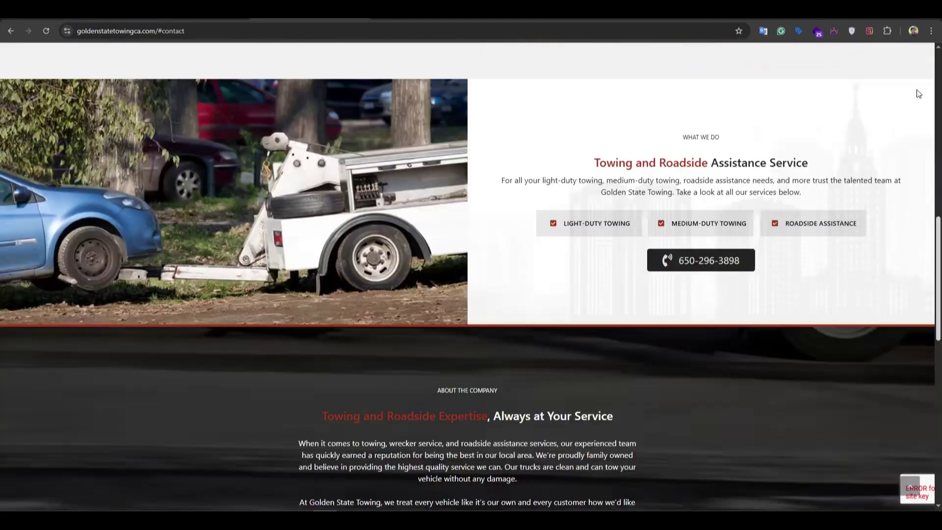
scroll(601, 135, up, 10)
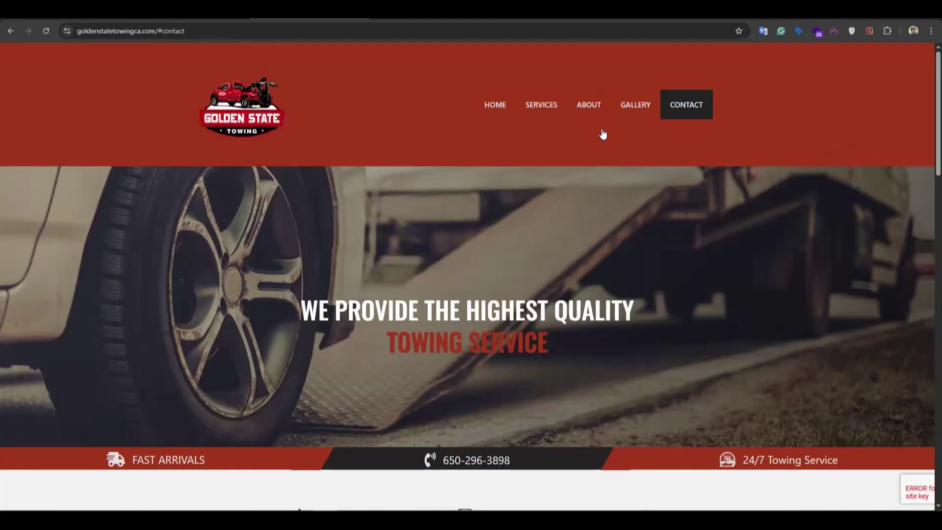
click(541, 109)
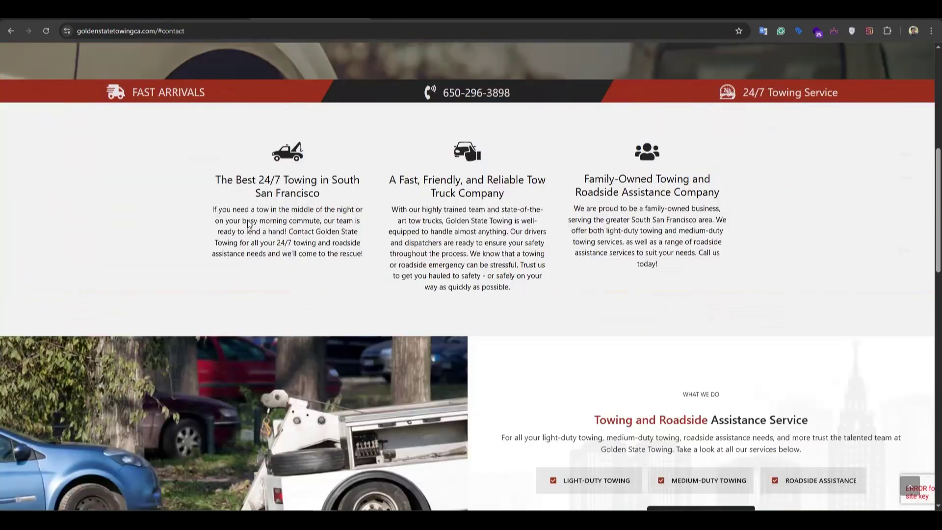
key(Print)
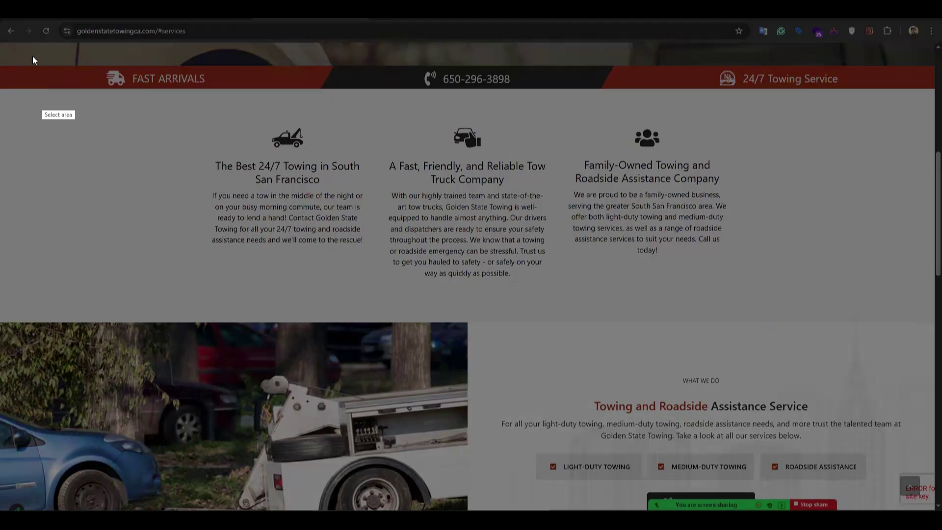
mouse_move(1, 49)
mouse_down()
mouse_move(768, 96)
mouse_move(856, 116)
mouse_move(930, 493)
mouse_up()
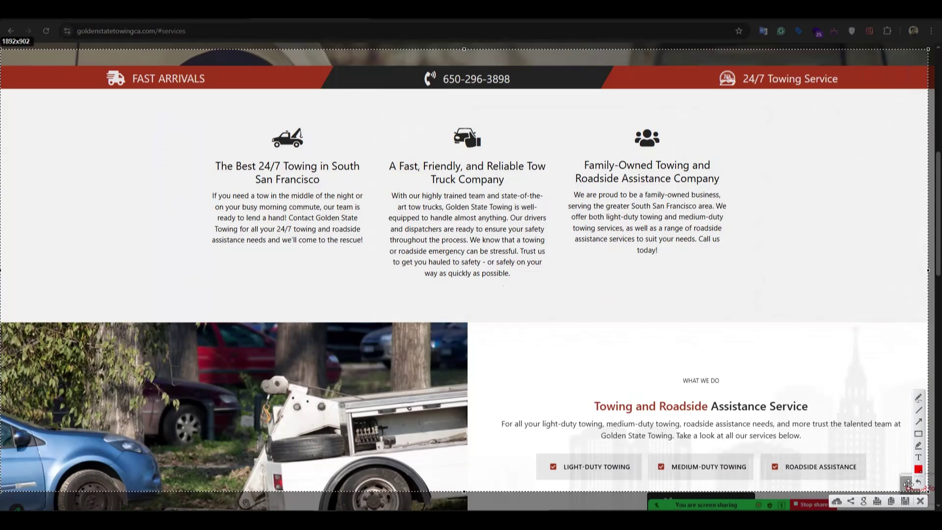
click(917, 500)
scroll(363, 100, up, 8)
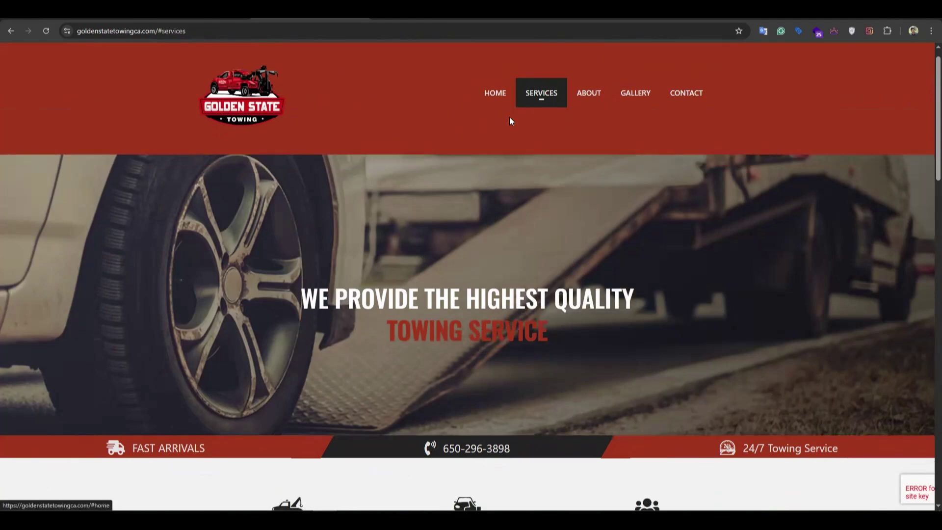
scroll(500, 114, down, 2)
scroll(495, 113, up, 2)
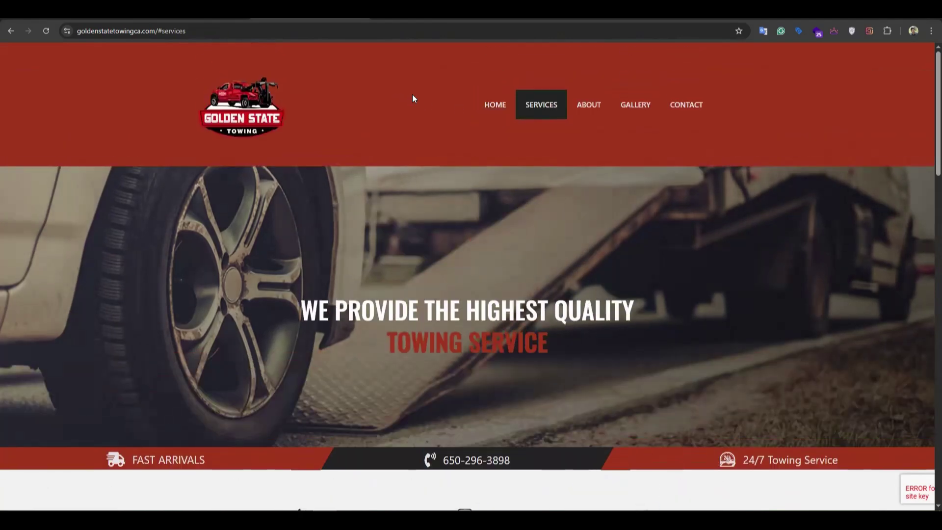
scroll(417, 101, down, 1)
scroll(500, 93, down, 2)
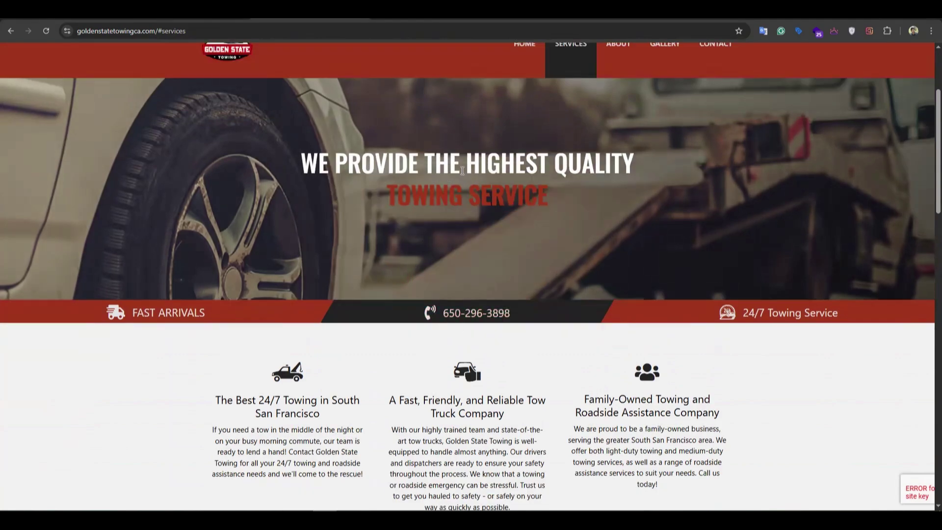
scroll(398, 134, up, 3)
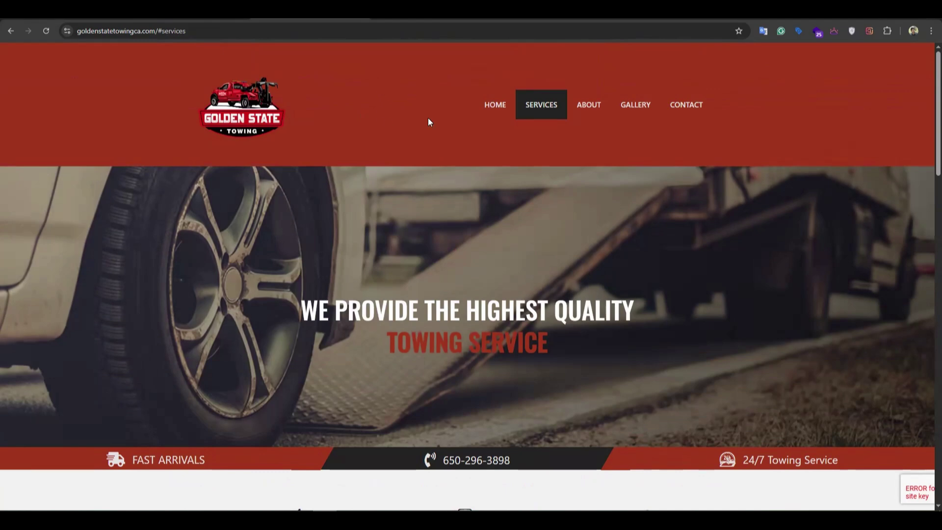
scroll(407, 158, down, 2)
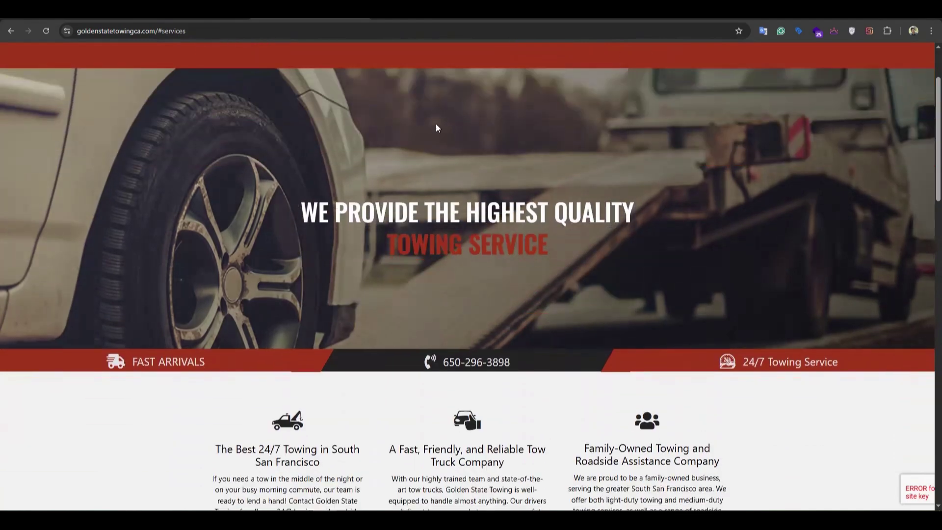
scroll(417, 123, up, 2)
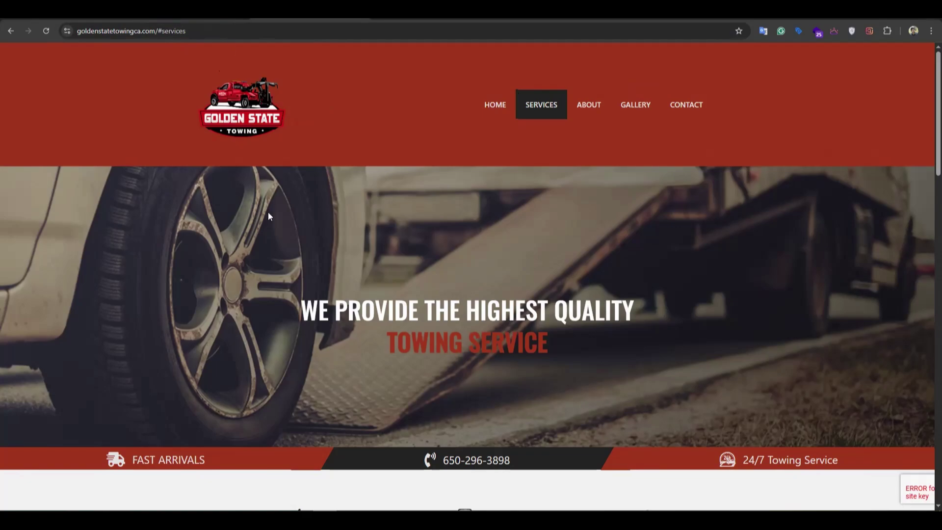
Step: Review the website info and both ad groups in the G-Ads keyword spreadsheet, and return to the towing website
click(196, 12)
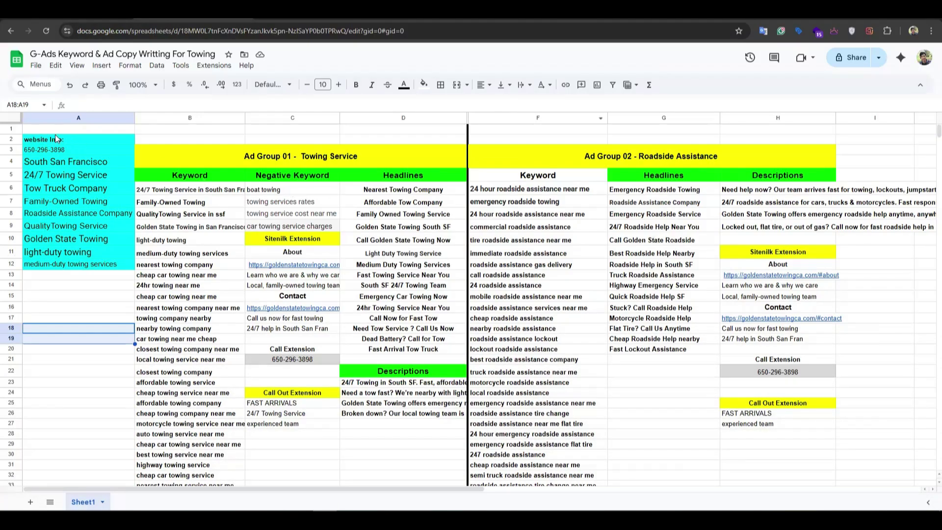
drag(55, 139, 923, 501)
click(357, 251)
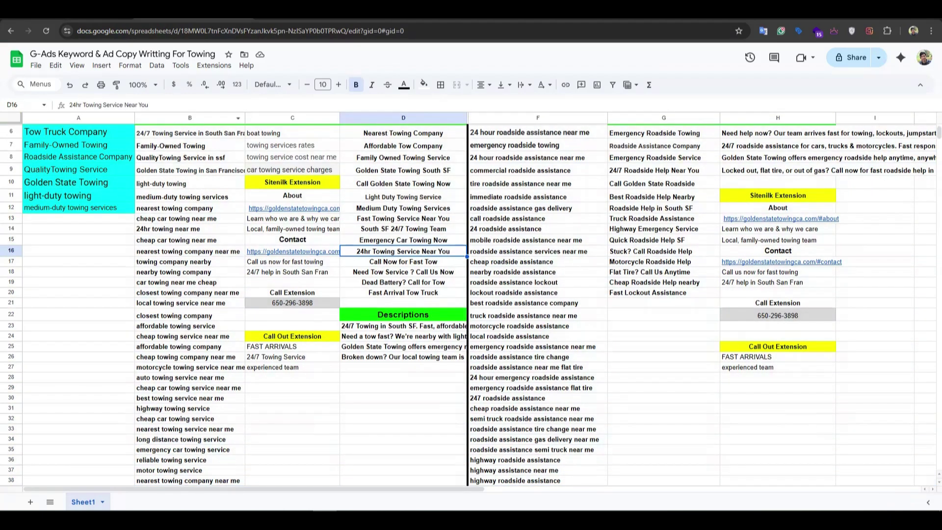
click(284, 16)
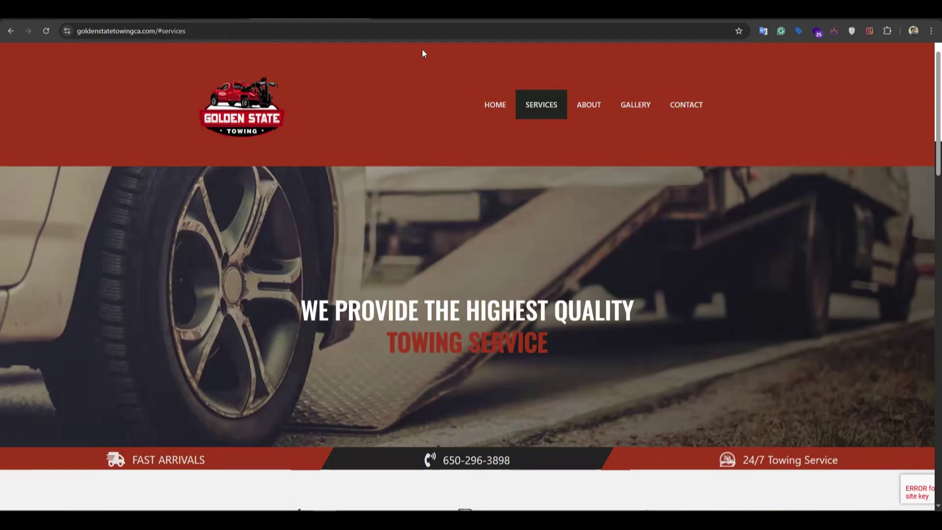
Step: Examine the hero tagline and the "The Best 24/7 Towing in South San Francisco" heading for service and location keywords
scroll(436, 207, down, 1)
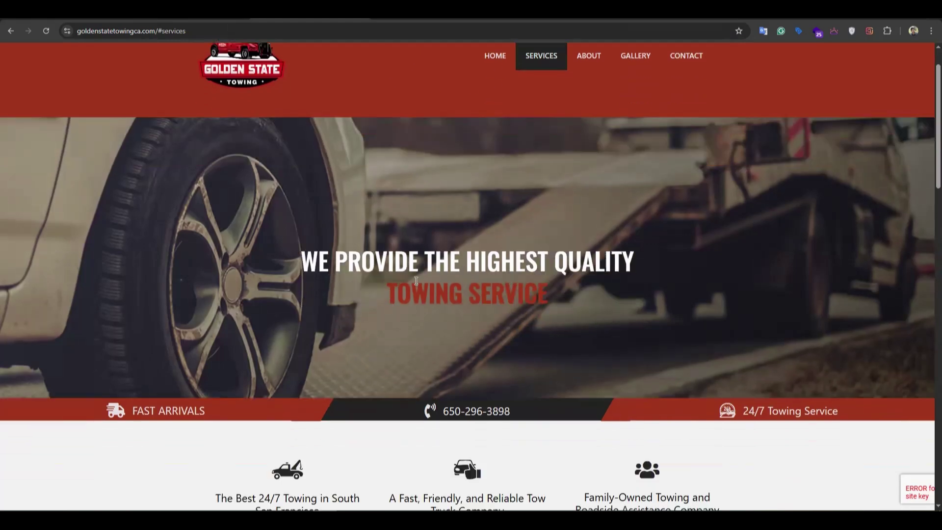
scroll(402, 141, up, 1)
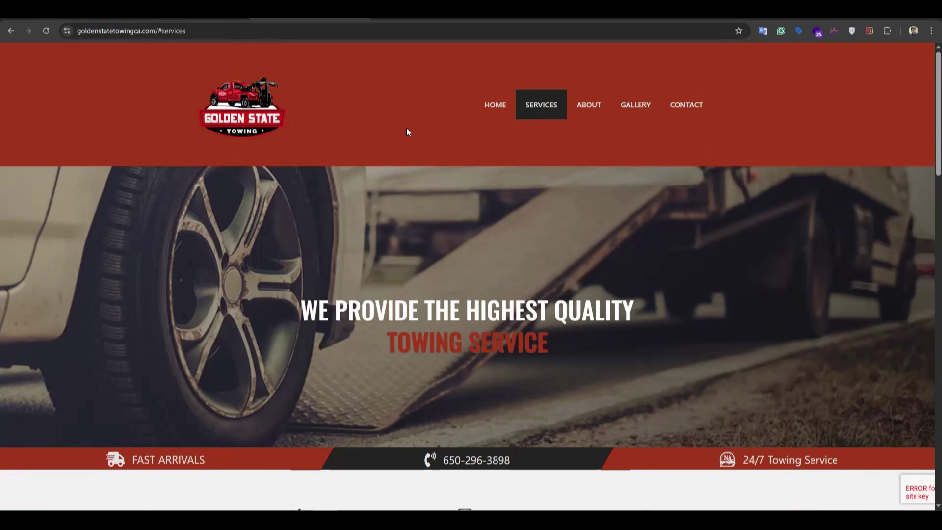
drag(387, 344, 450, 344)
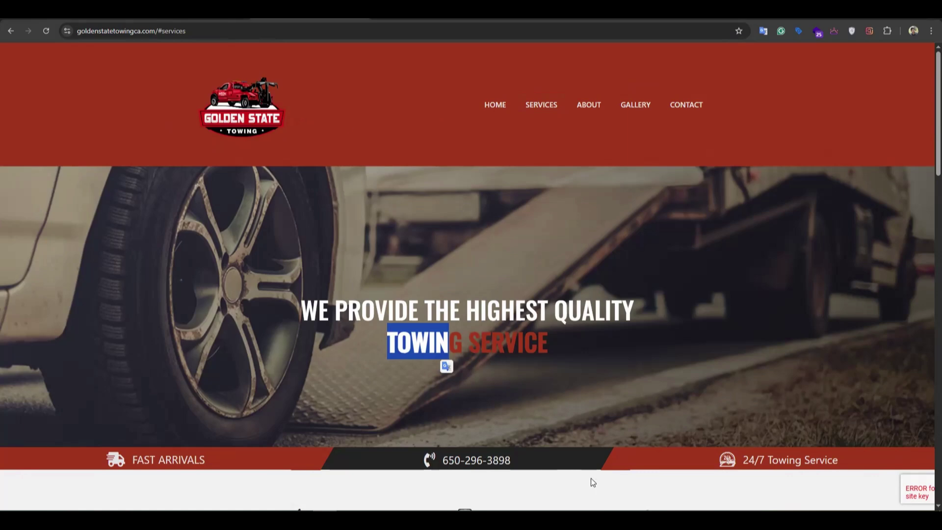
click(607, 486)
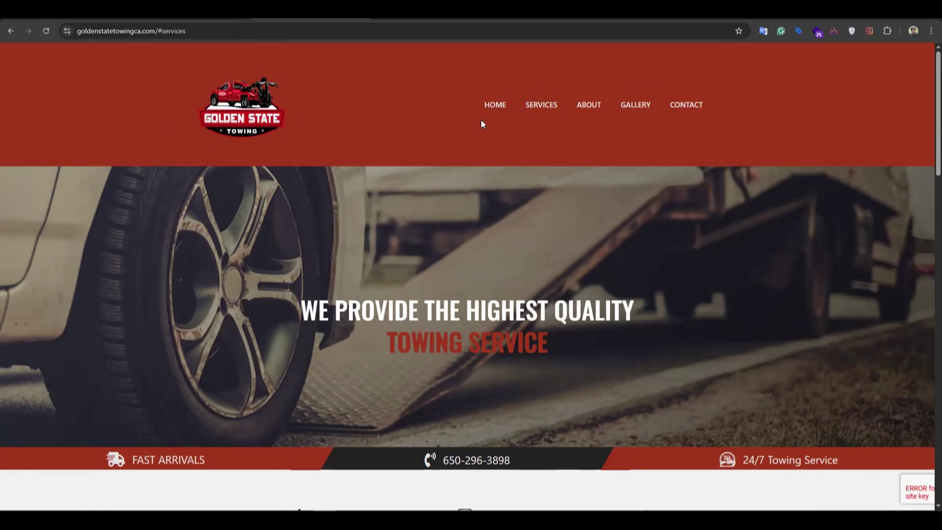
scroll(481, 123, down, 6)
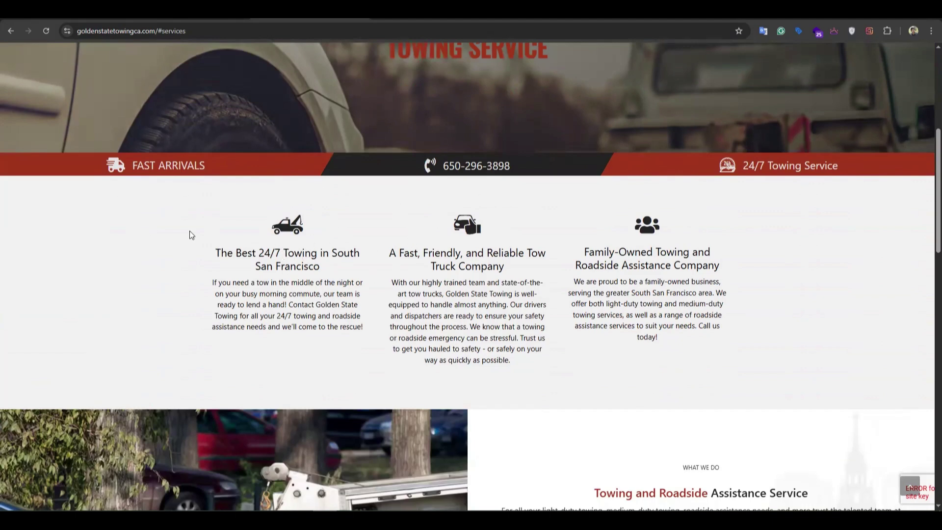
drag(217, 253, 338, 264)
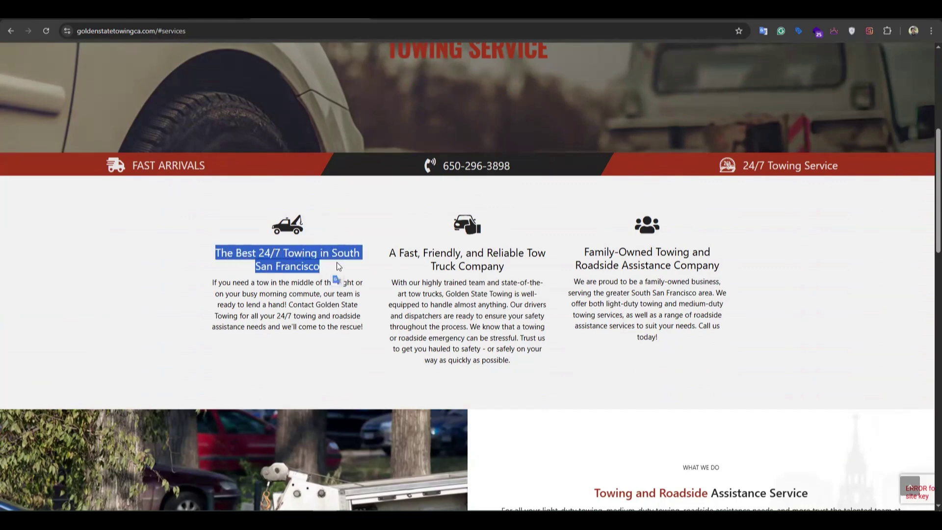
click(335, 260)
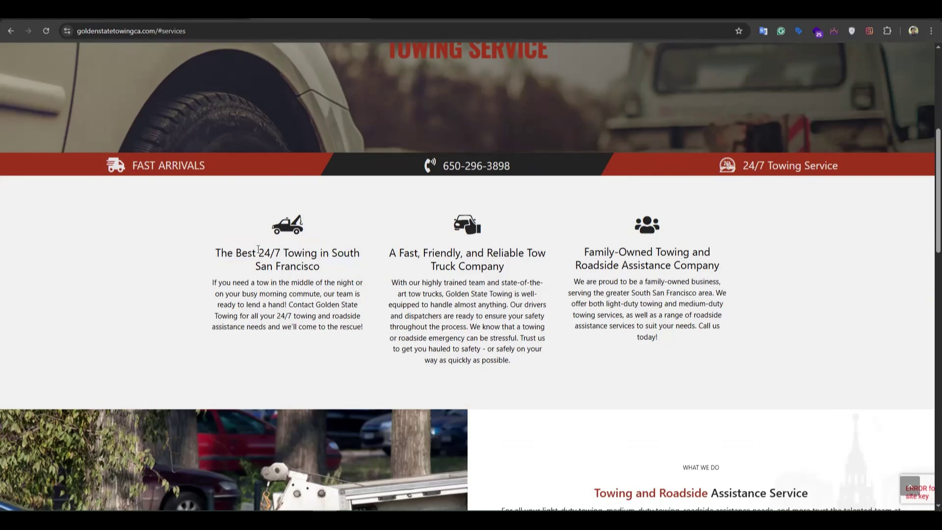
drag(258, 251, 345, 267)
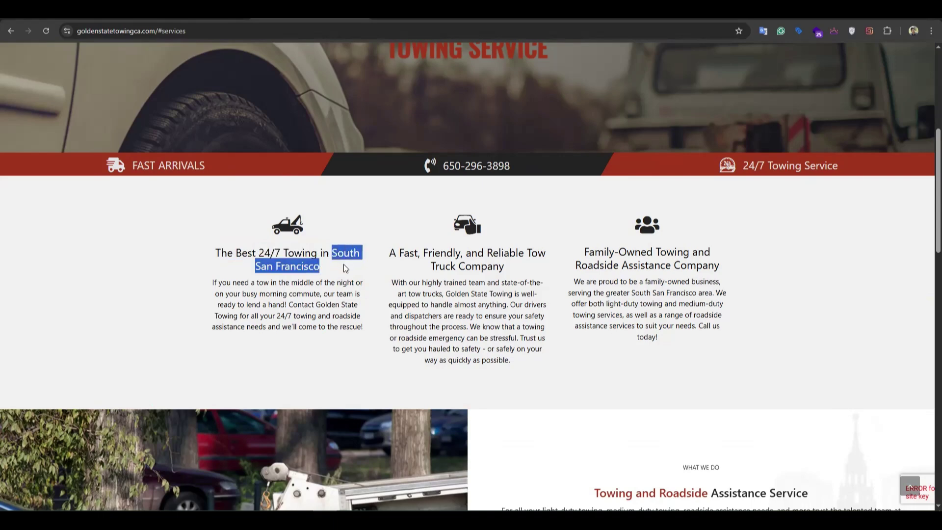
Step: Highlight "South San Francisco" in the towing website's heading and check it and the phone number against the spreadsheet's website info
click(326, 268)
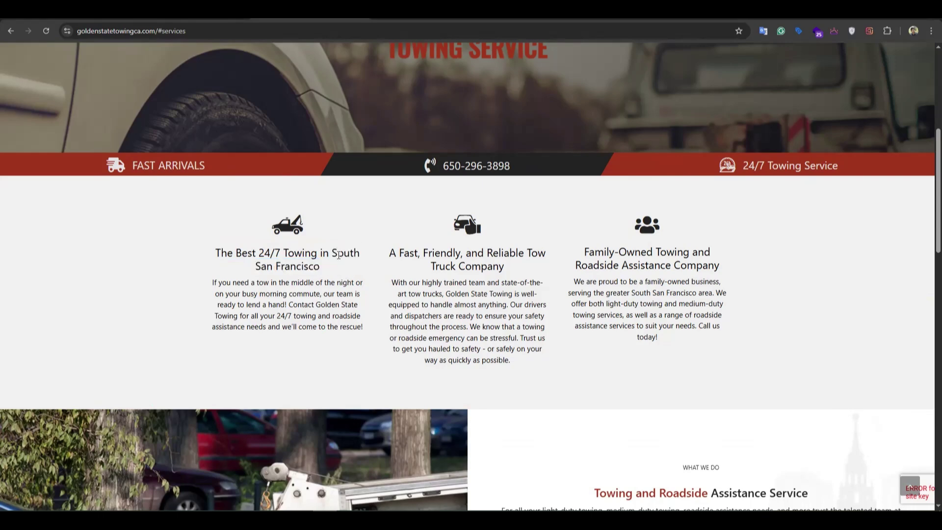
drag(332, 252, 350, 266)
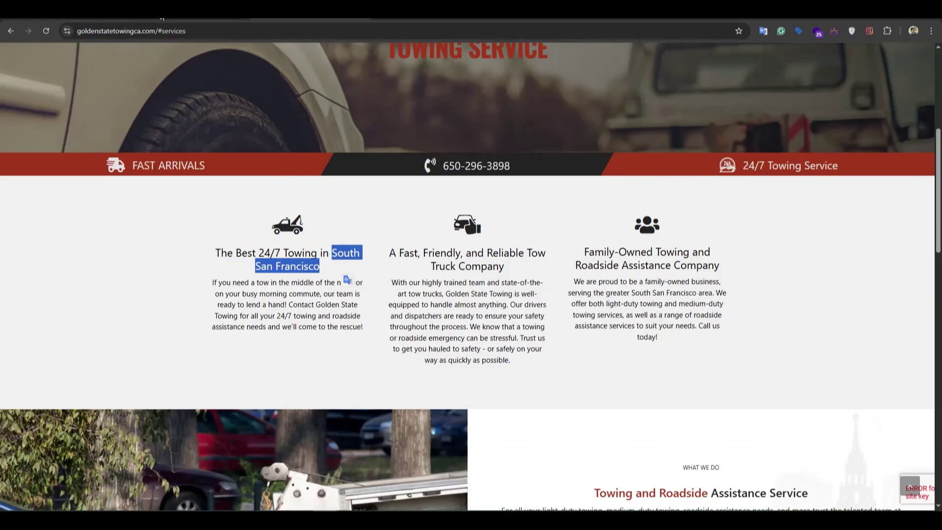
key(ctrl+Tab)
scroll(67, 155, up, 2)
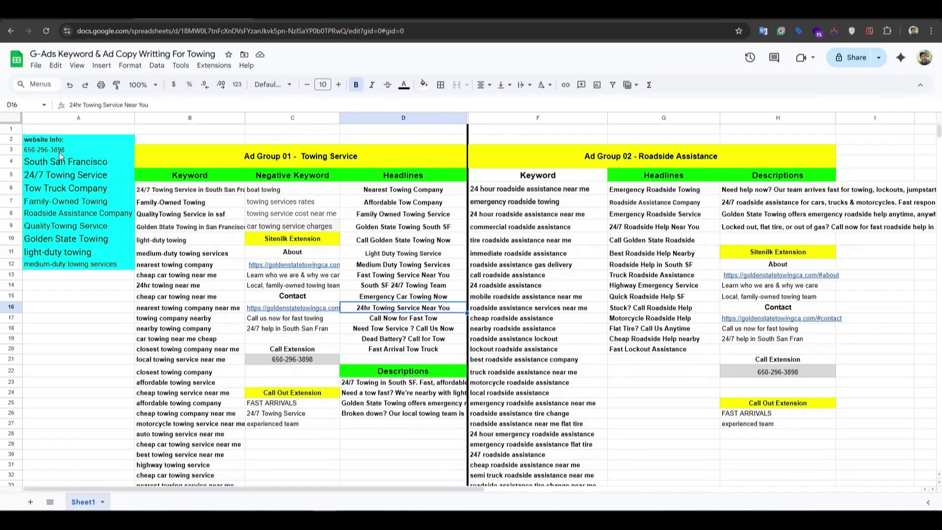
click(69, 162)
click(54, 151)
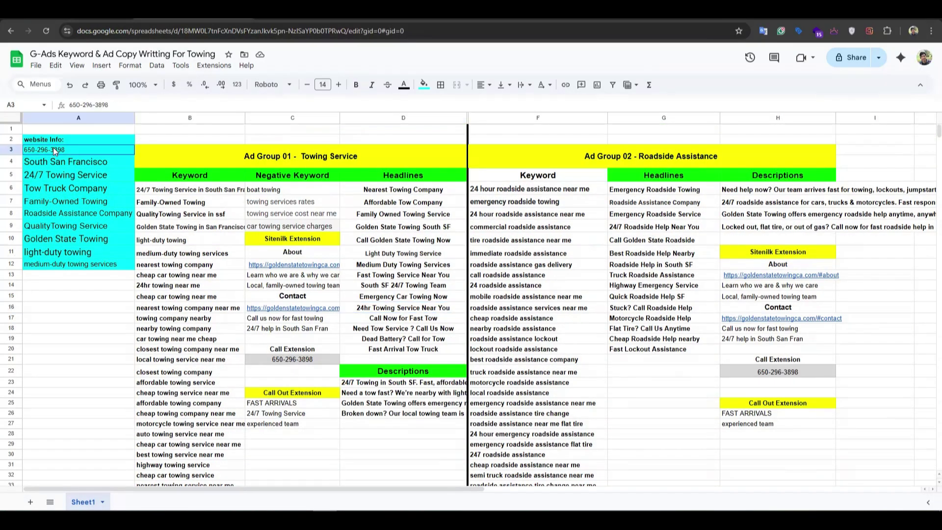
Step: Examine the website's banner strip with the contact and 24/7 details, check the spreadsheet's website info, and return to the website
click(342, 23)
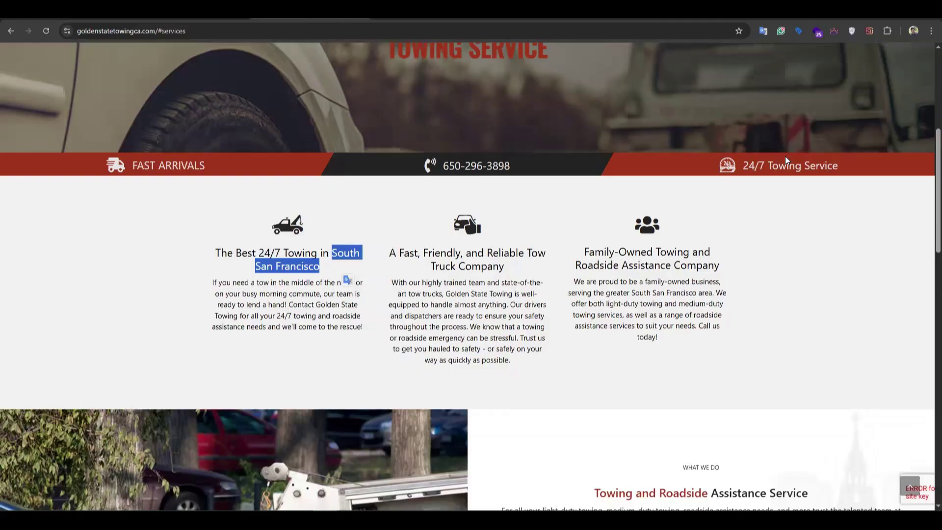
scroll(664, 189, up, 6)
scroll(630, 221, down, 3)
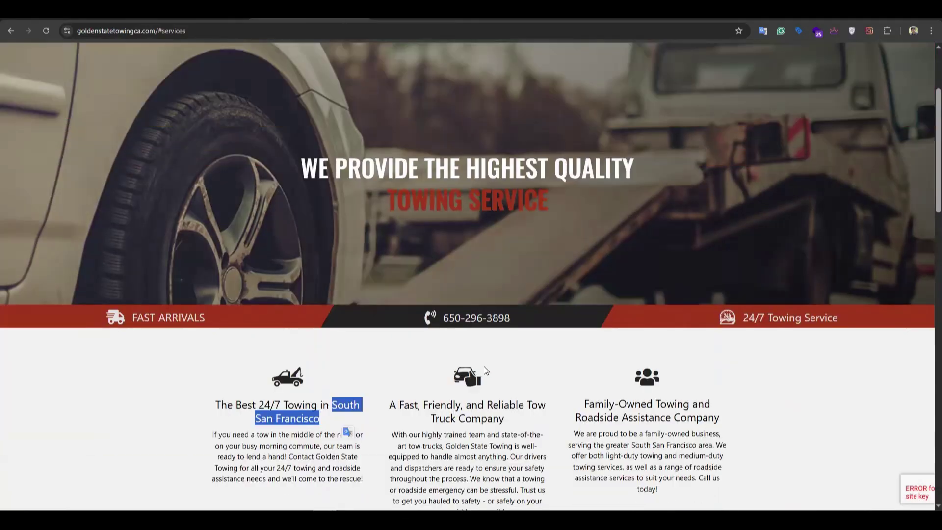
click(187, 19)
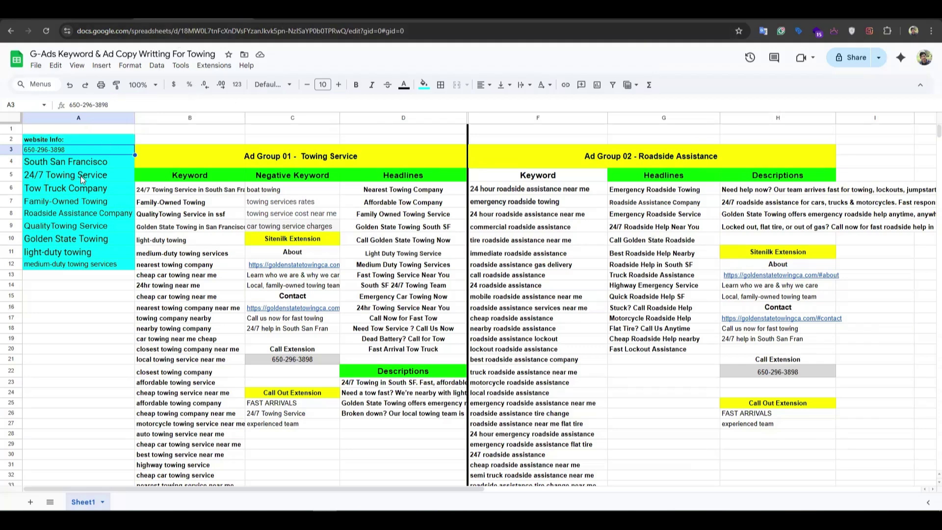
click(290, 20)
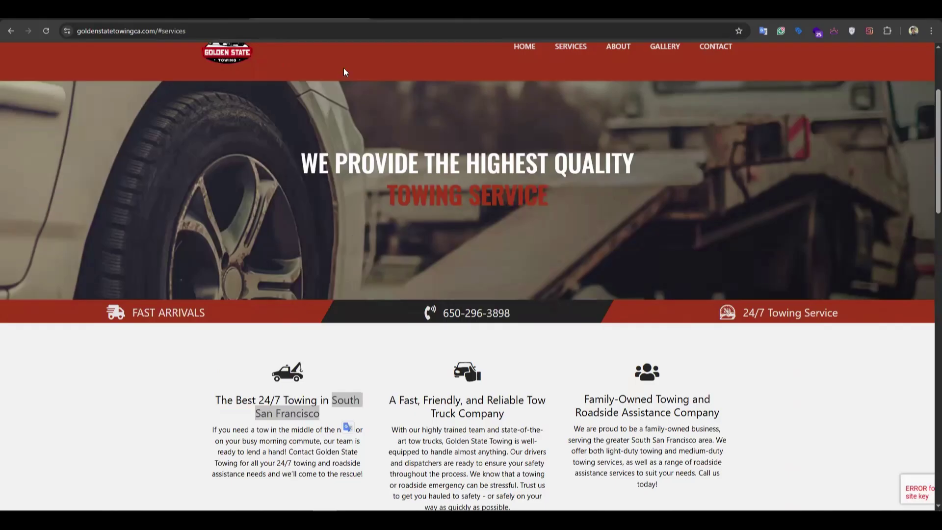
Step: Highlight "24/7" in the "The Best 24/7 Towing in South San Francisco" heading as a service term
click(347, 423)
scroll(363, 329, down, 3)
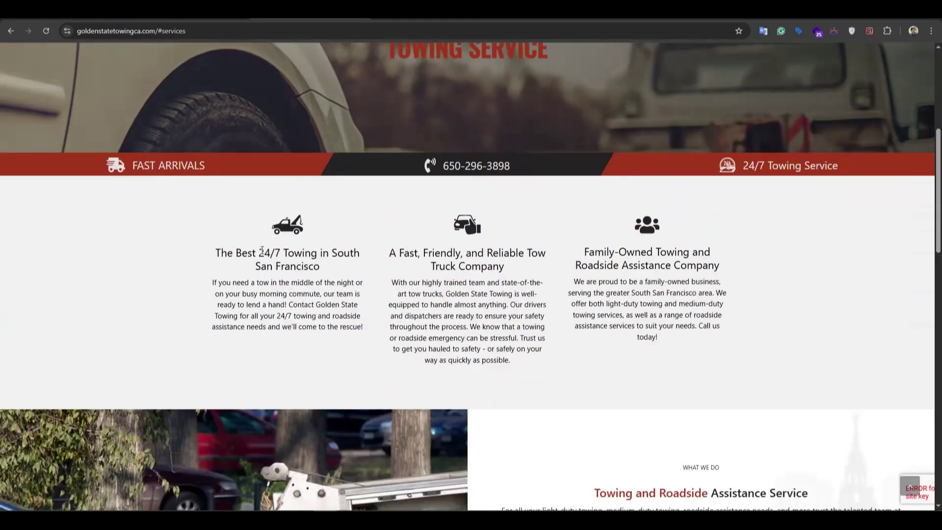
drag(258, 253, 281, 254)
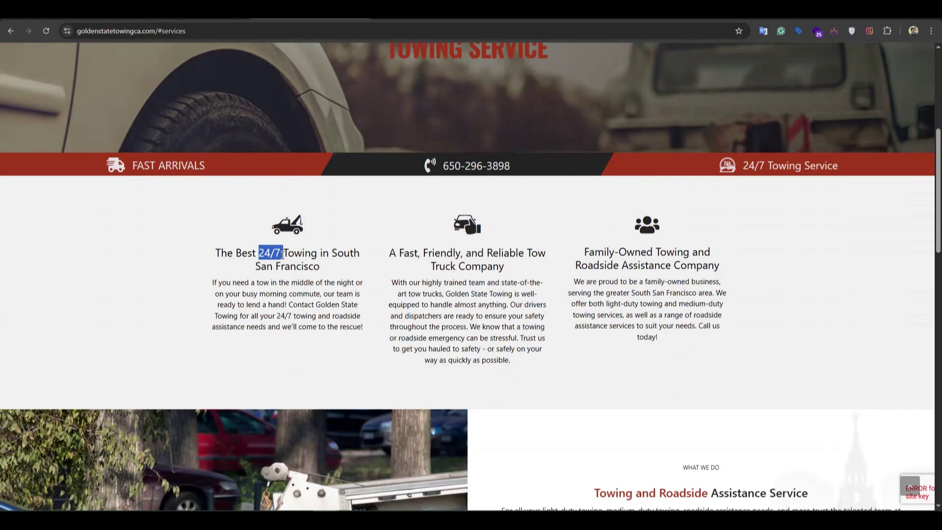
click(339, 265)
scroll(372, 261, up, 1)
scroll(372, 261, up, 3)
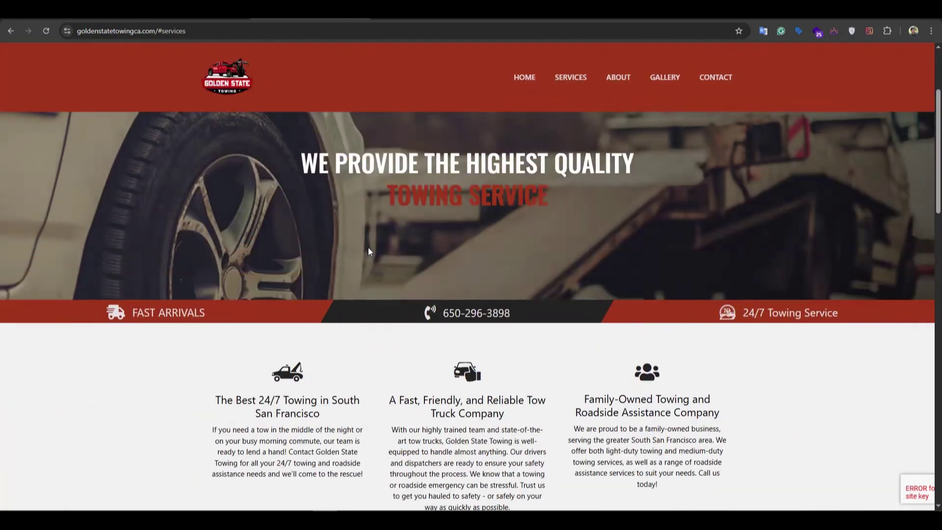
Step: Examine the hero tagline, highlighting "Towing Service" and the full "We Provide the Highest Quality Towing Service" phrase
scroll(371, 249, down, 2)
scroll(380, 216, up, 3)
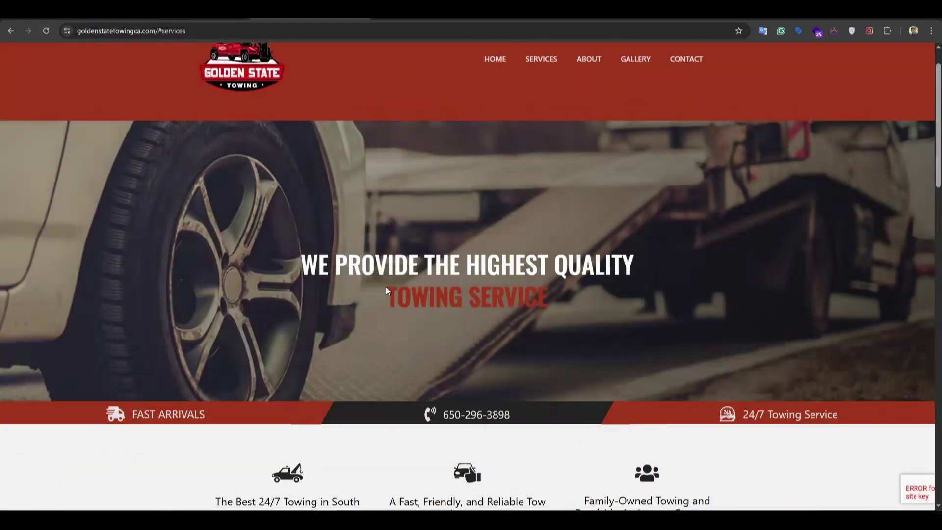
drag(385, 288, 504, 300)
click(562, 431)
scroll(480, 331, down, 2)
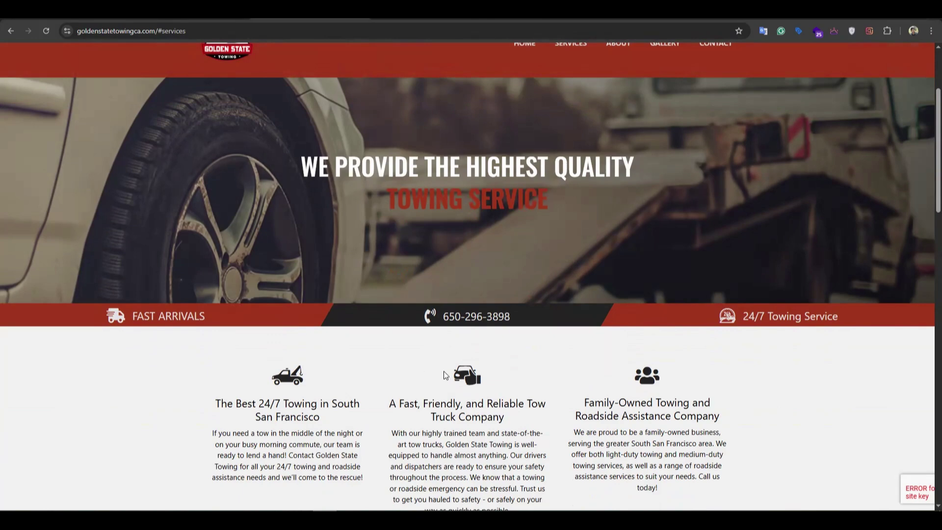
drag(384, 203, 463, 206)
click(383, 358)
drag(300, 164, 492, 201)
click(402, 343)
Step: Highlight the location "South San Francisco" and the service phrase "24/7 Towing" in the first service heading
scroll(384, 209, down, 1)
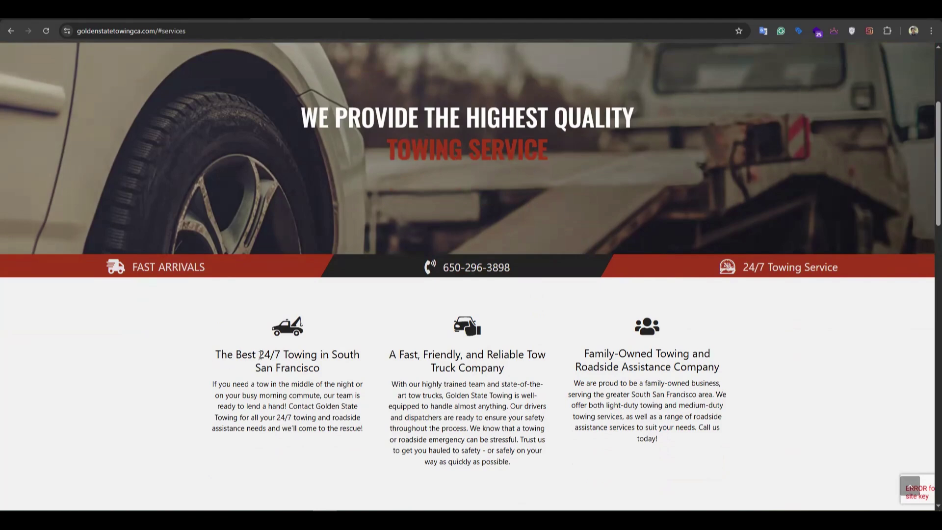
drag(256, 354, 345, 372)
click(361, 356)
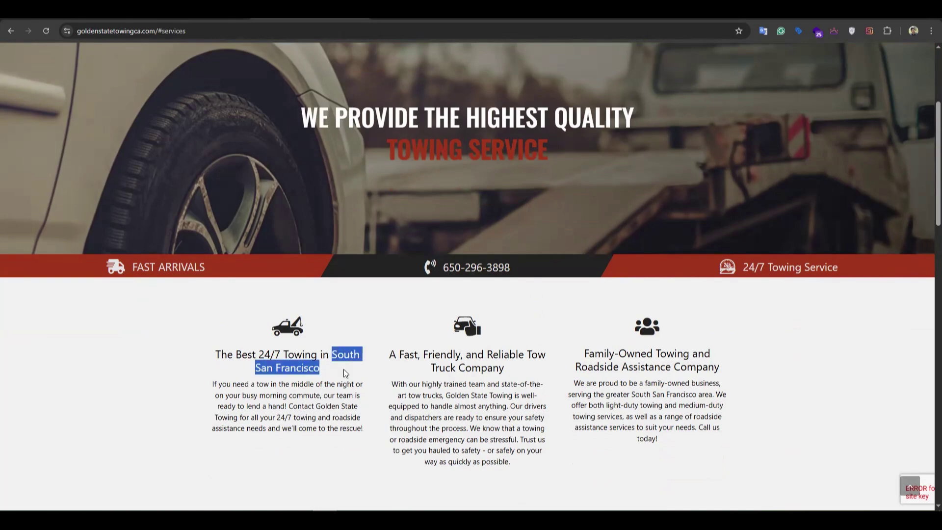
click(255, 357)
drag(257, 354, 329, 357)
click(95, 366)
scroll(268, 364, down, 1)
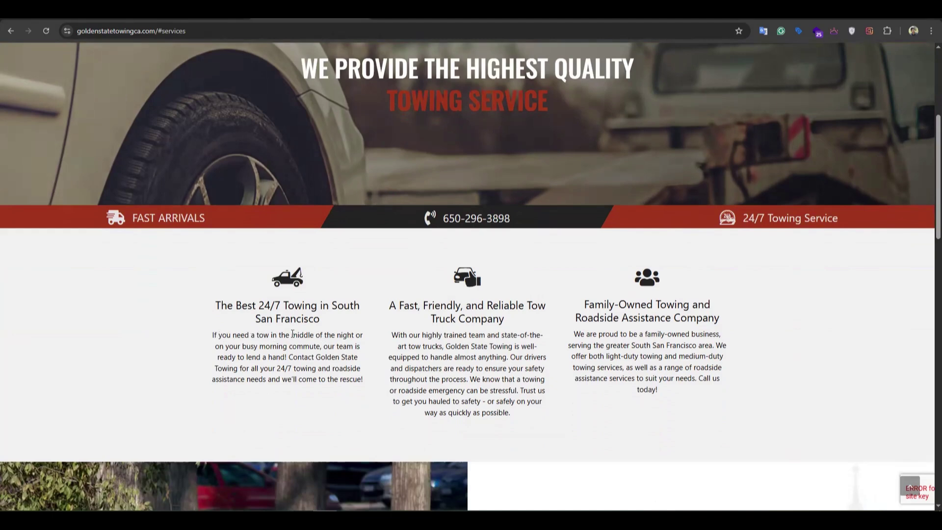
Step: Read the paragraph under the 24/7 towing heading and check "Golden State Towing" in the spreadsheet's website info
drag(291, 334, 351, 322)
click(272, 344)
drag(271, 344, 373, 352)
click(373, 352)
drag(315, 356, 240, 369)
click(215, 11)
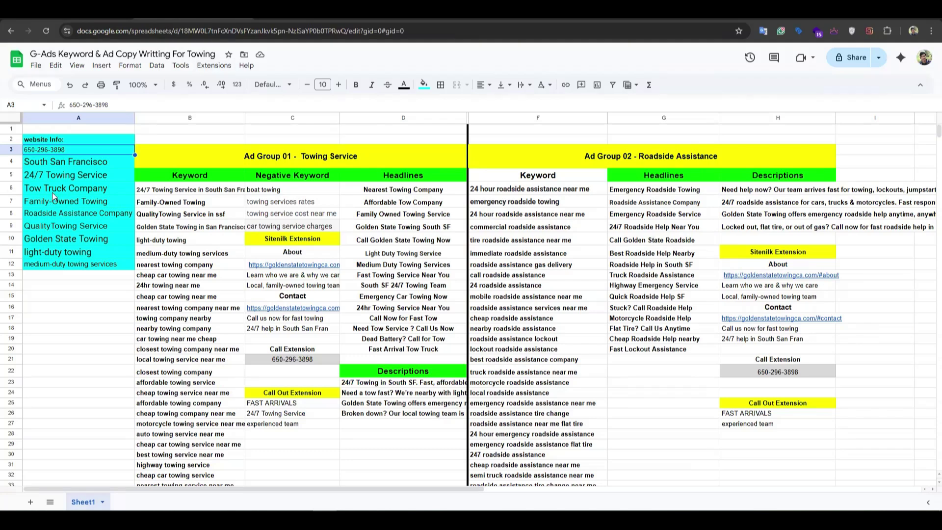
click(76, 268)
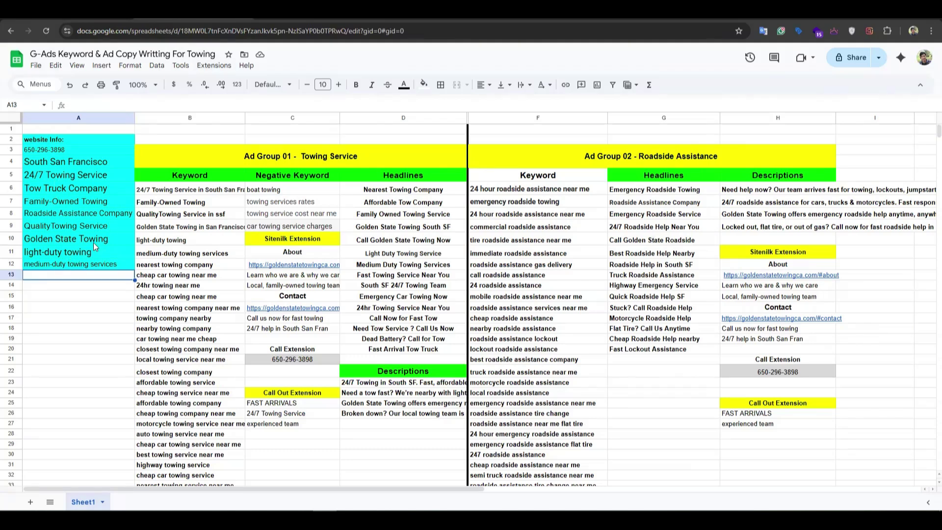
click(77, 244)
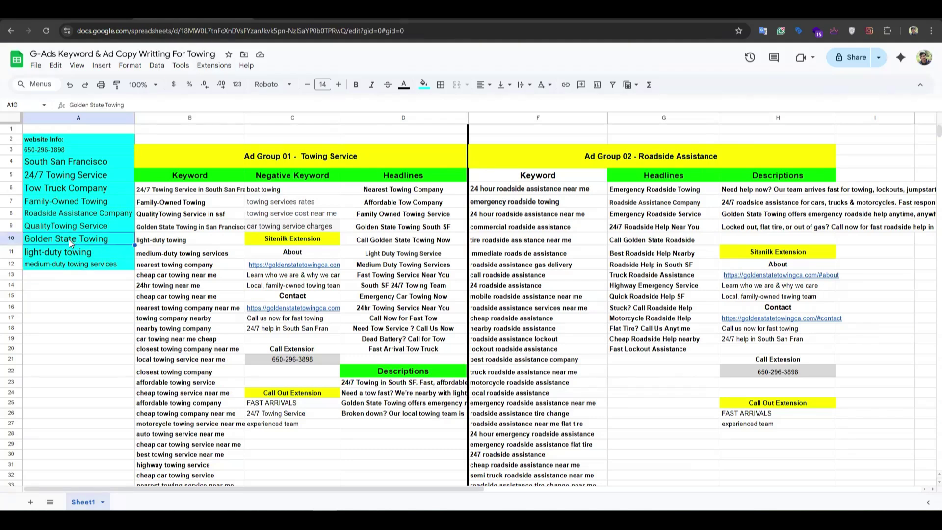
click(290, 18)
Step: Review the whole 24/7 towing text block on the website again, highlighting its location and service terms
click(152, 338)
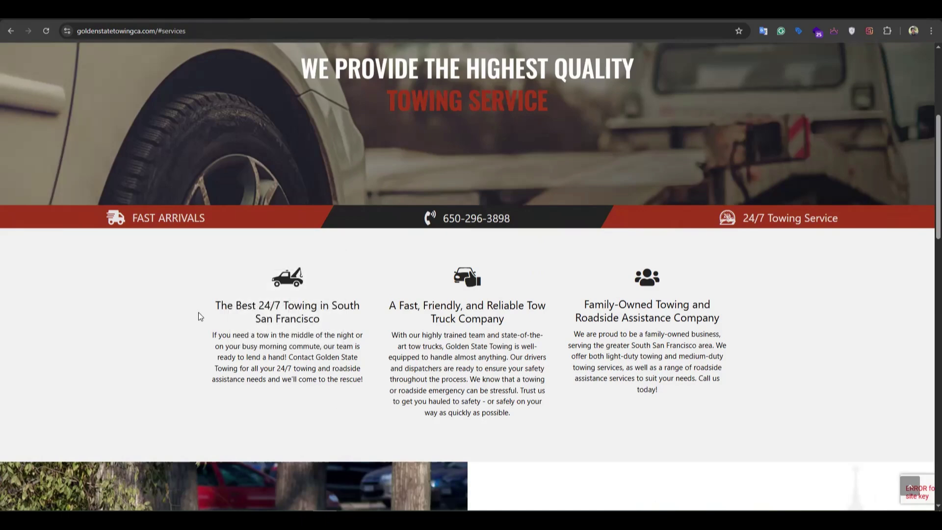
drag(198, 316, 353, 405)
click(297, 322)
drag(333, 304, 344, 344)
click(278, 302)
drag(263, 302, 306, 304)
click(400, 290)
Step: Copy "Tow Truck Company" from the second service heading and search Google for it in a new tab
drag(532, 305, 536, 321)
key(ctrl+c)
click(525, 303)
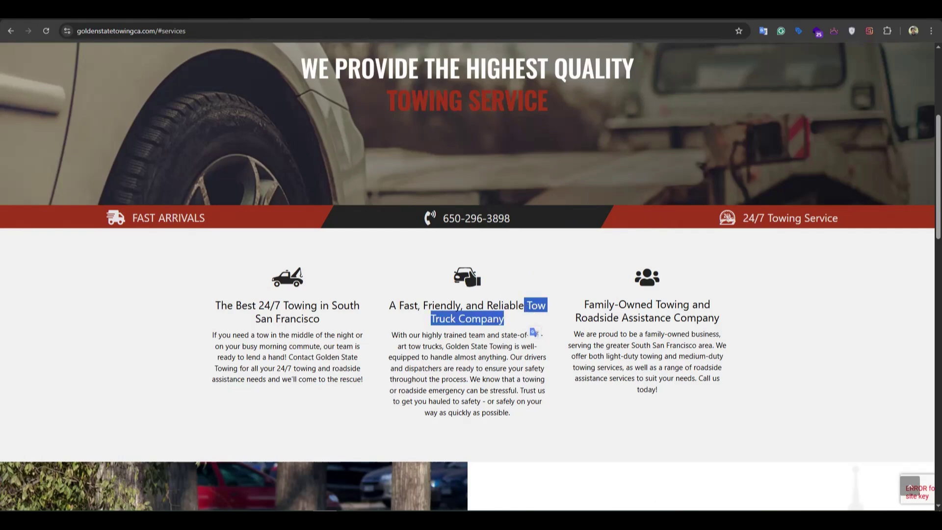
key(ctrl+t)
click(218, 30)
key(ctrl+v)
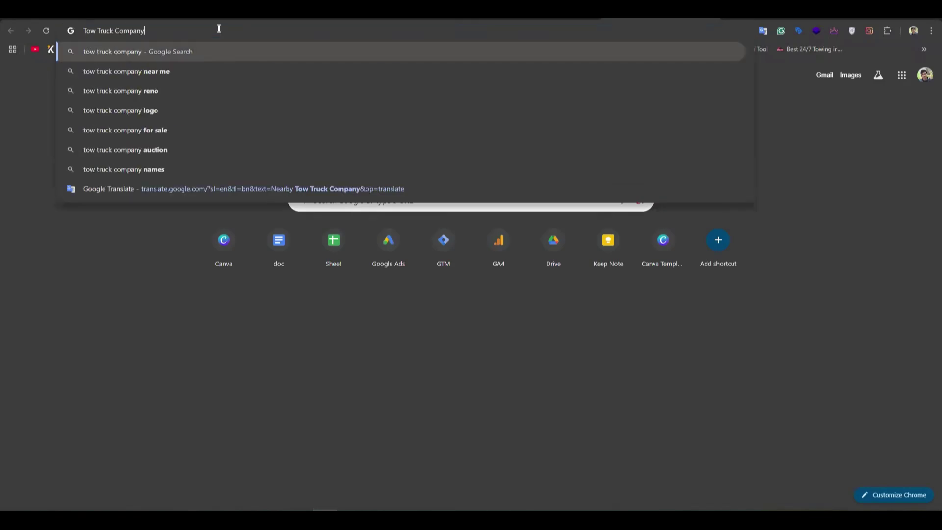
key(Return)
Step: Browse the image results for tow truck company and preview the bakerstowingandrecovery.com flatbed truck picture
click(139, 108)
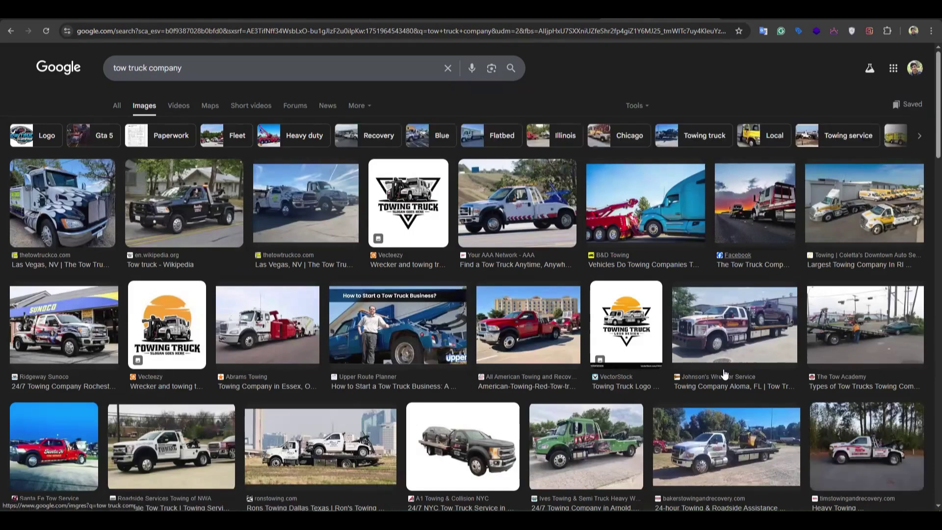
scroll(744, 430, down, 2)
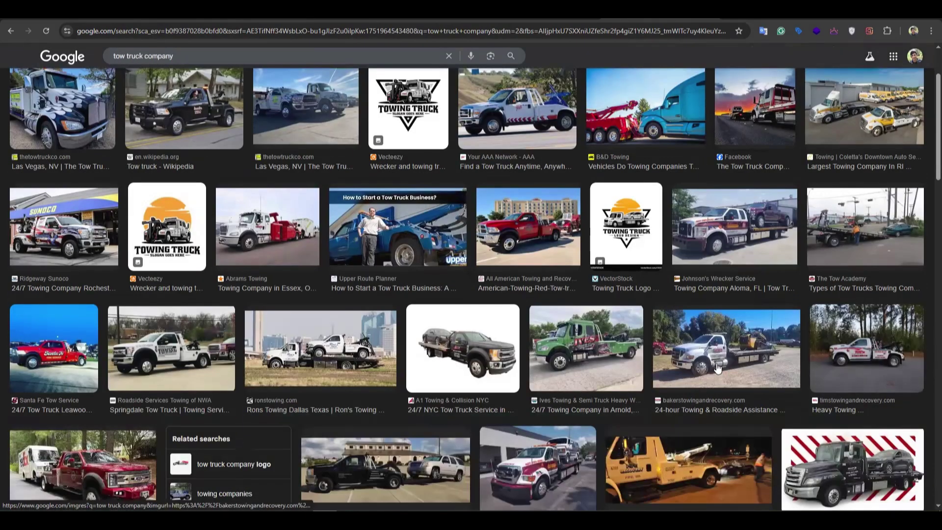
click(714, 365)
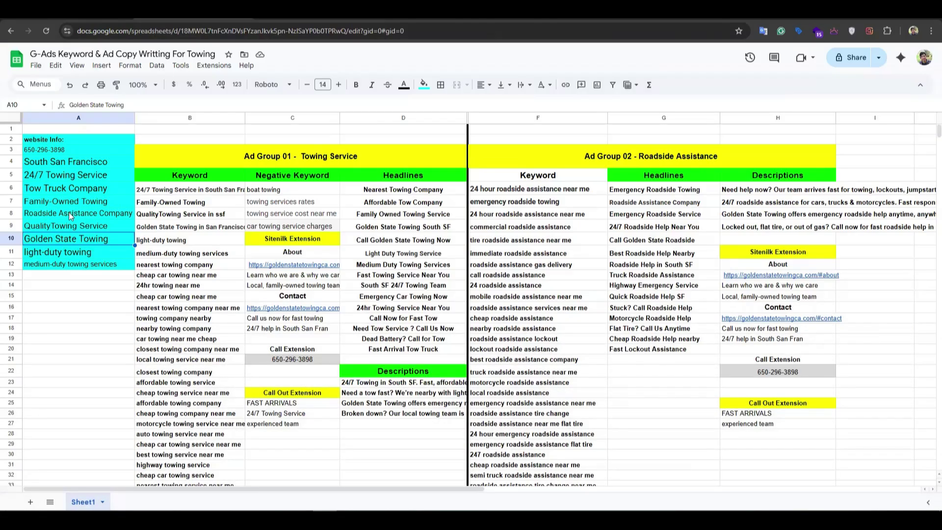
Step: Check "Tow Truck Company" in the spreadsheet's website info and read the paragraph under that heading on the towing website
click(73, 189)
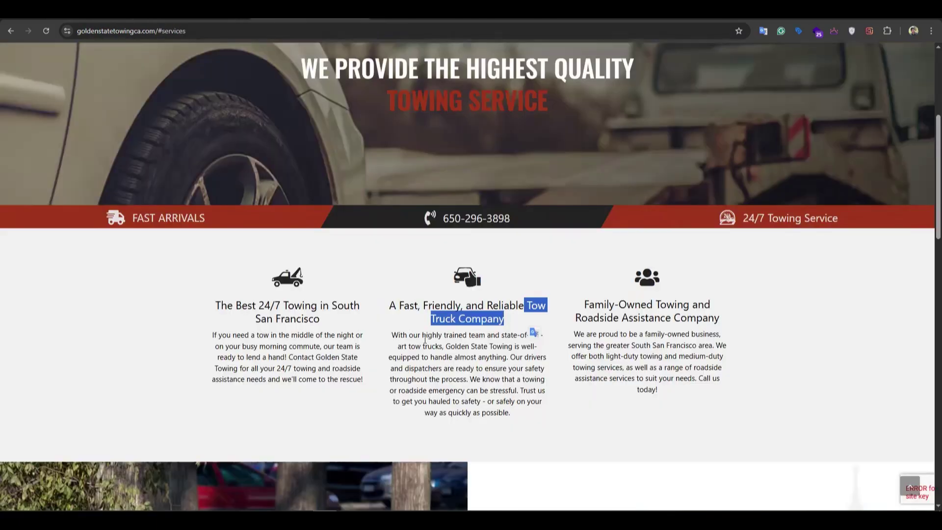
click(386, 342)
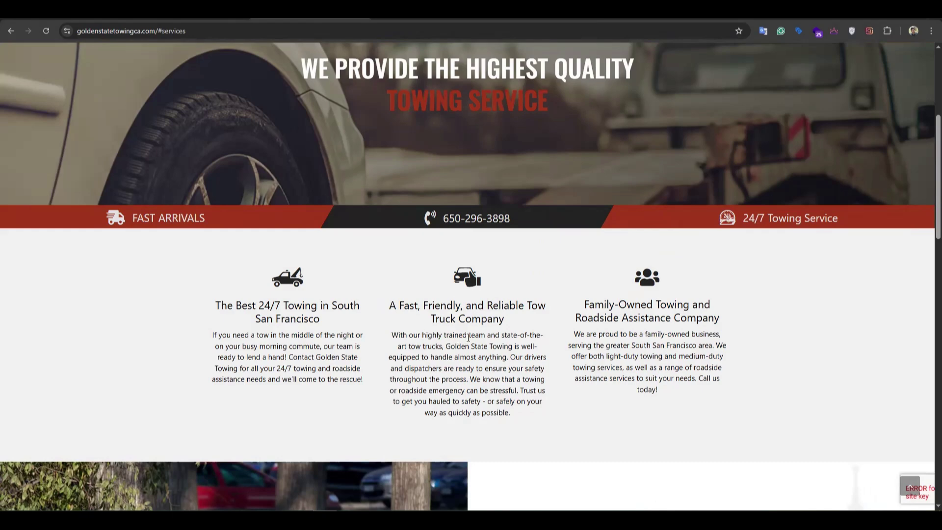
drag(438, 334, 476, 334)
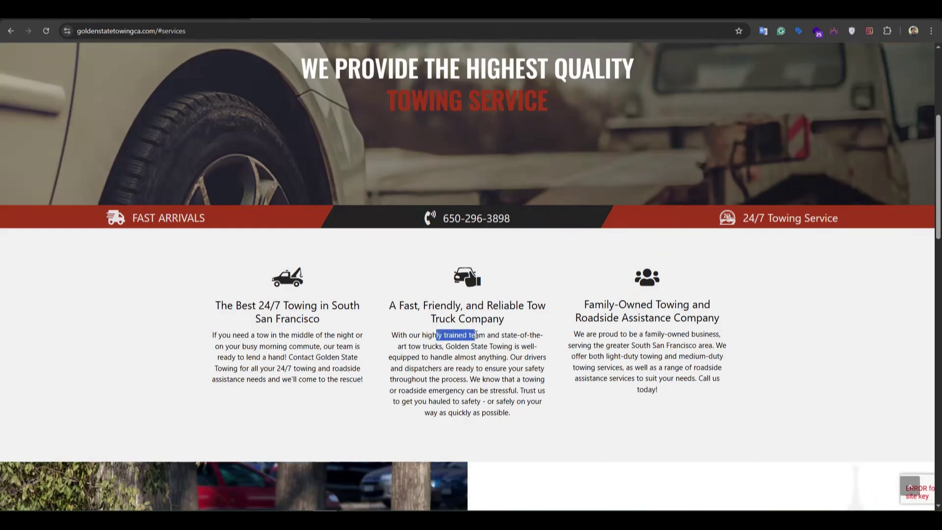
click(439, 350)
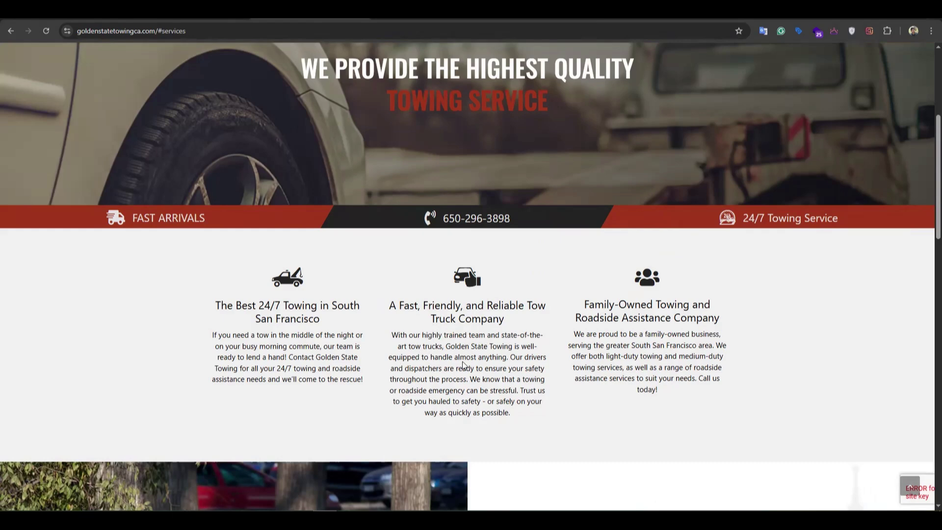
scroll(515, 353, down, 1)
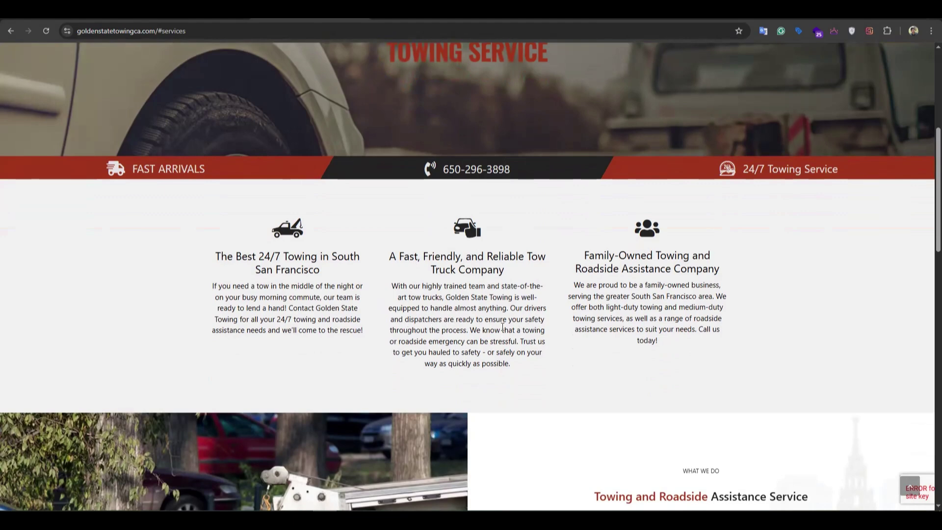
drag(512, 319, 497, 330)
click(462, 318)
Step: Revisit the tow truck image results and return to the "Tow Truck Company" heading on the towing website
key(alt+Left)
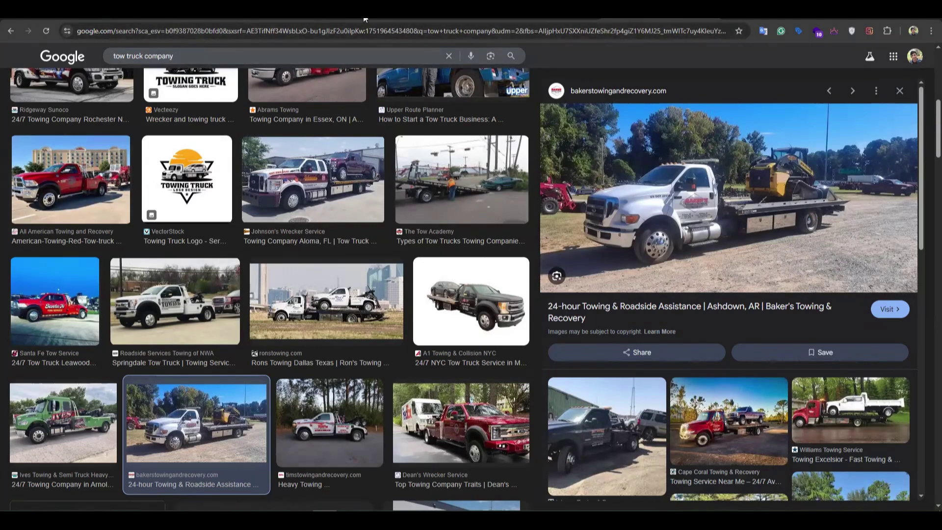
click(304, 18)
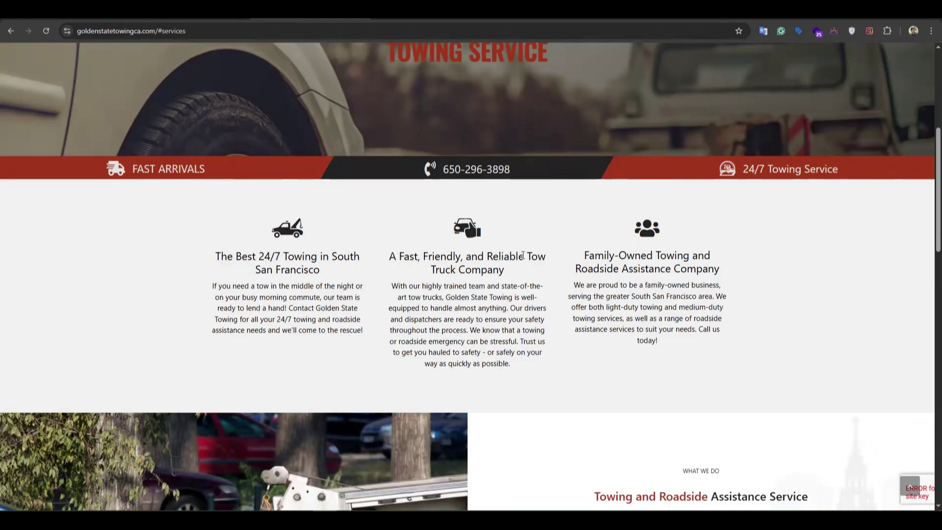
drag(537, 271, 538, 273)
click(576, 234)
Step: Highlight "Family-Owned Towing" in the third service heading, check it in the spreadsheet's website info, and return to the website
drag(581, 255, 689, 255)
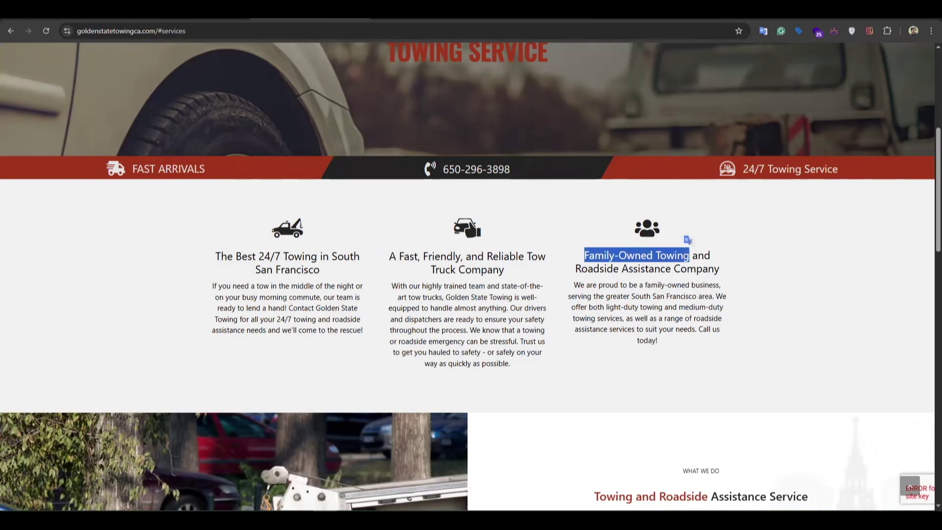
key(ctrl+Tab)
key(ctrl+Tab)
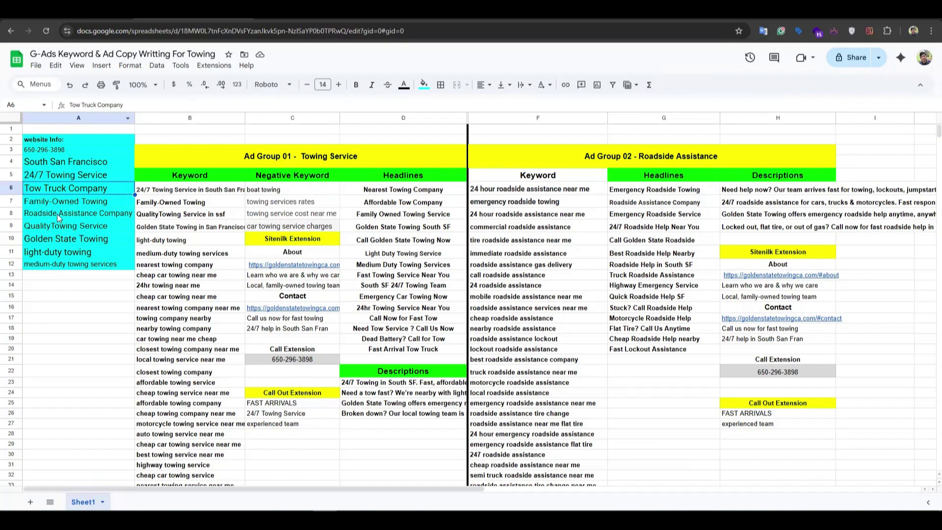
click(59, 204)
key(ctrl+Tab)
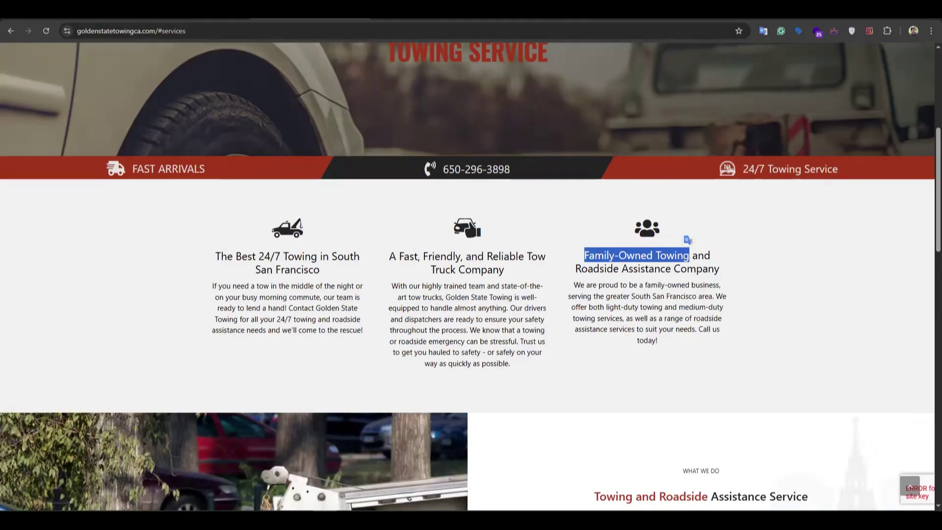
Step: Copy "Roadside Assistance Company" from the third service heading, search Google Images for it, and browse the results
click(705, 262)
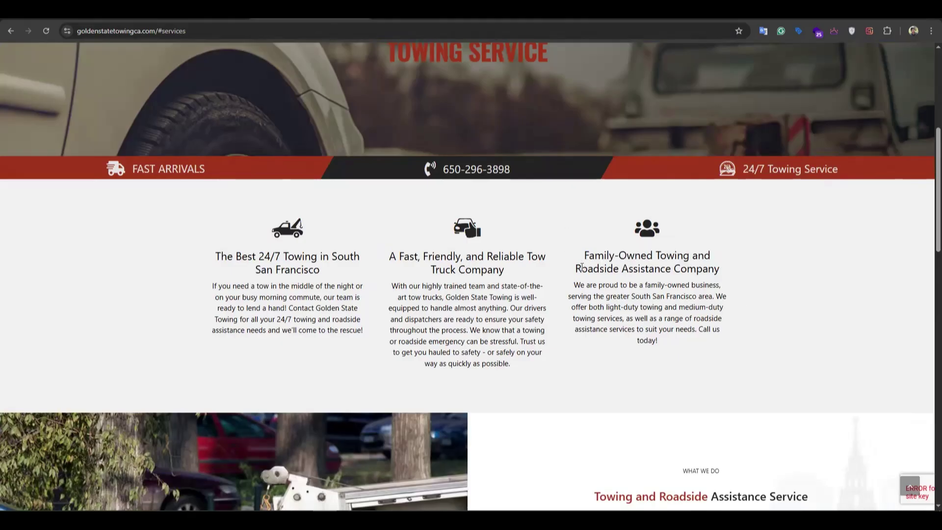
drag(574, 269, 732, 281)
key(ctrl+c)
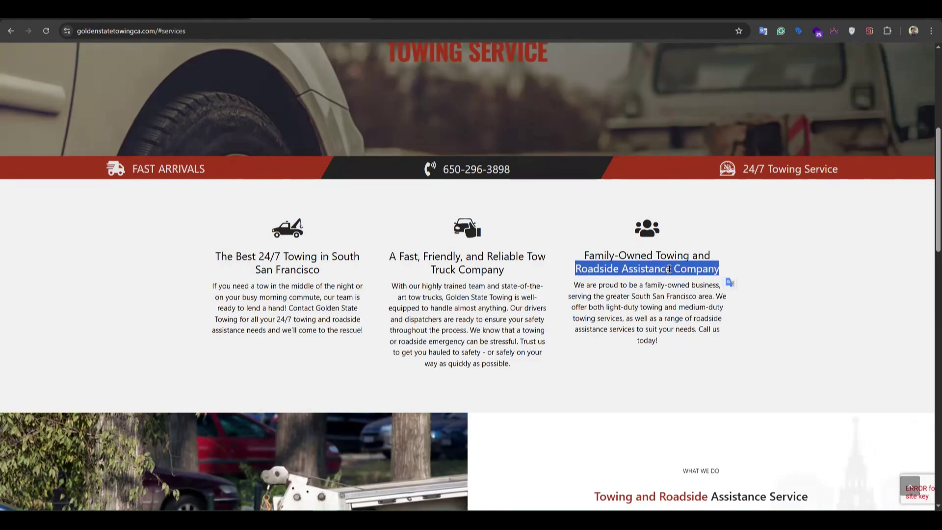
key(ctrl+Tab)
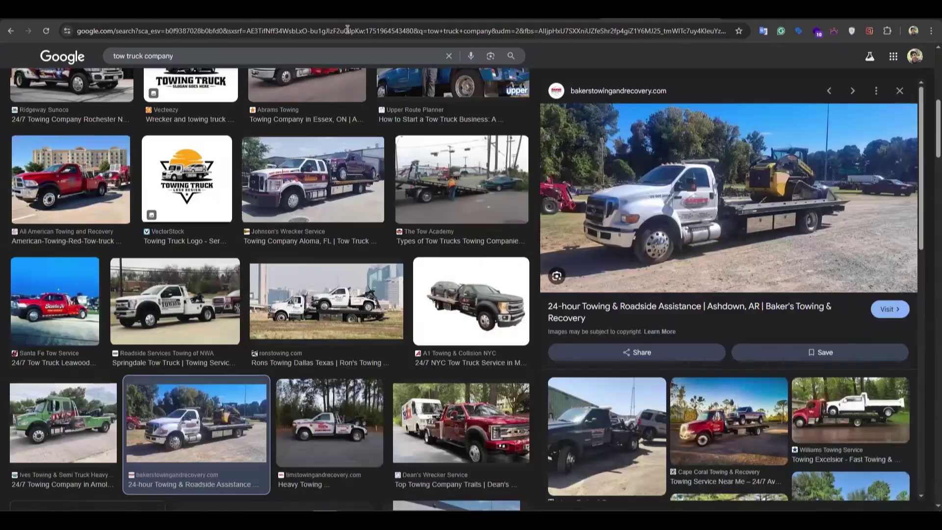
click(196, 56)
key(ctrl+a)
key(ctrl+v)
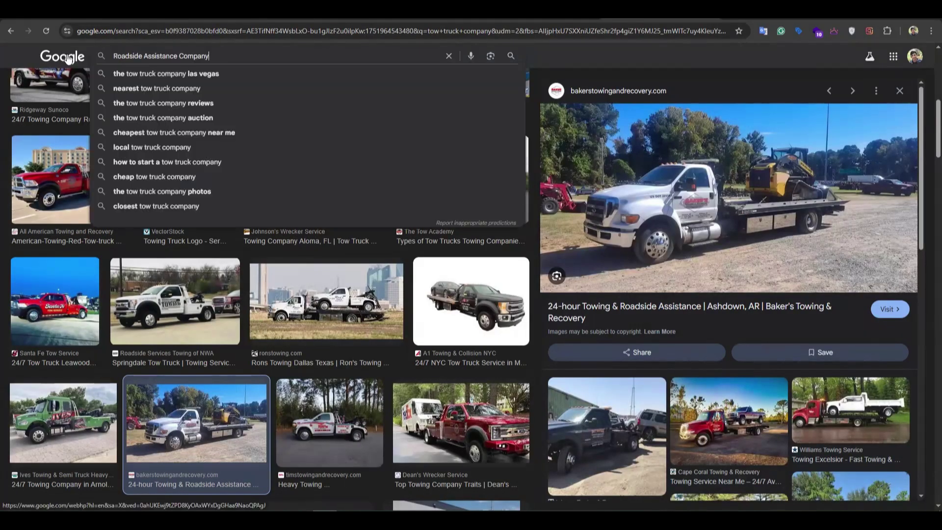
key(Return)
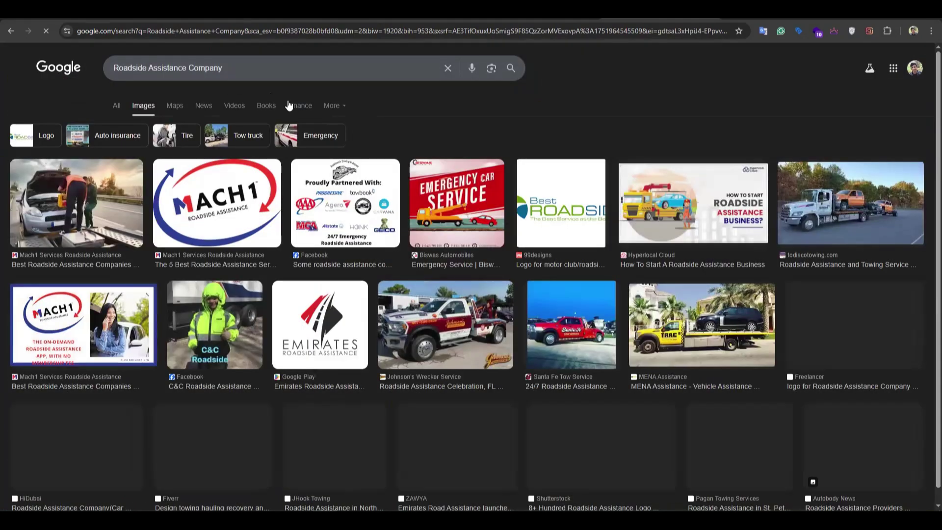
scroll(859, 266, down, 3)
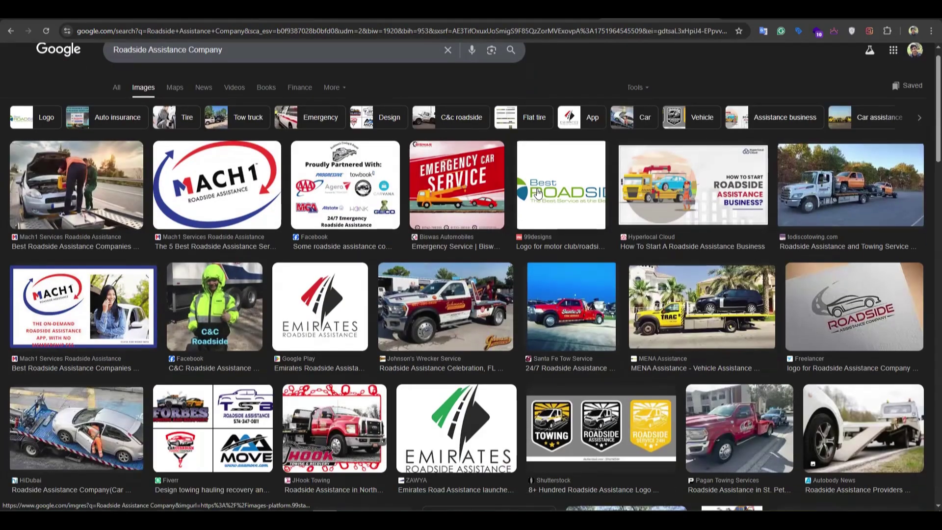
Step: Check the spreadsheet's website info, then highlight "light-duty towing" and "medium-duty" in the paragraph under the website's family-owned towing heading
click(210, 19)
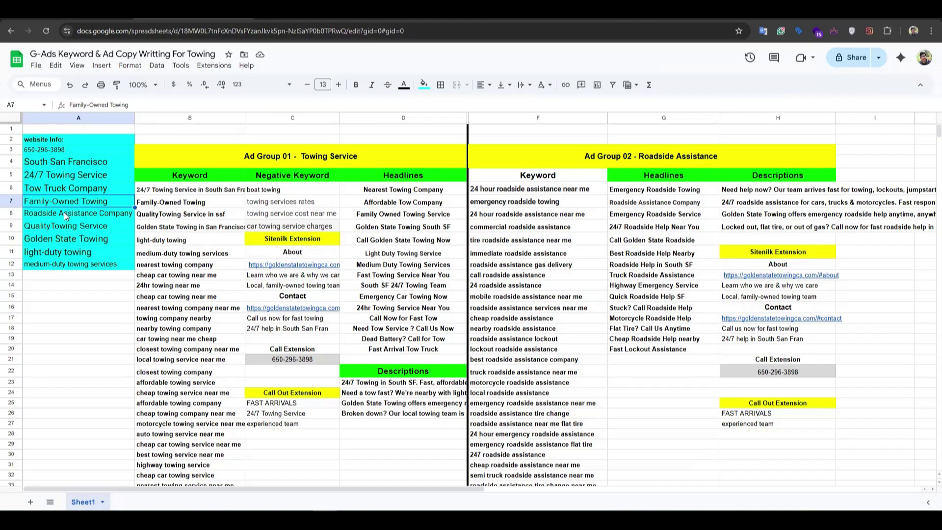
click(285, 17)
click(630, 317)
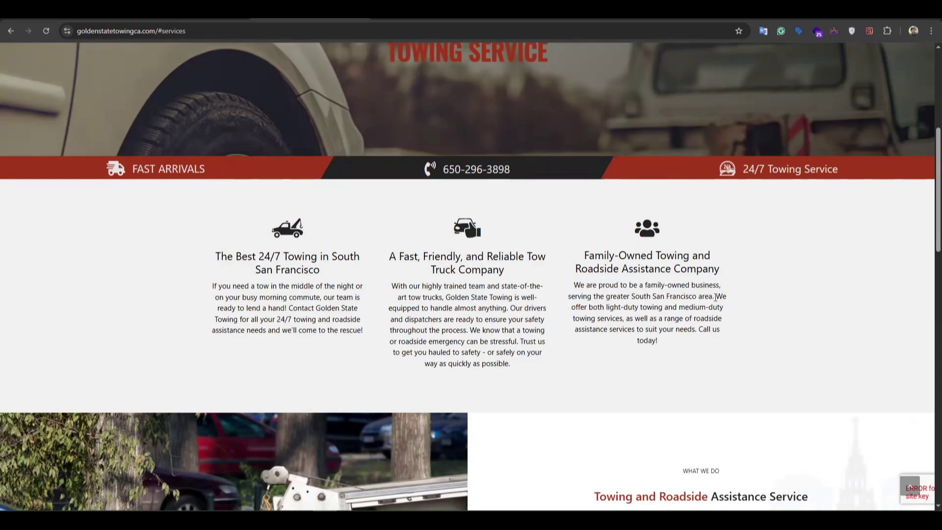
drag(606, 307, 665, 307)
double_click(682, 308)
drag(606, 307, 664, 307)
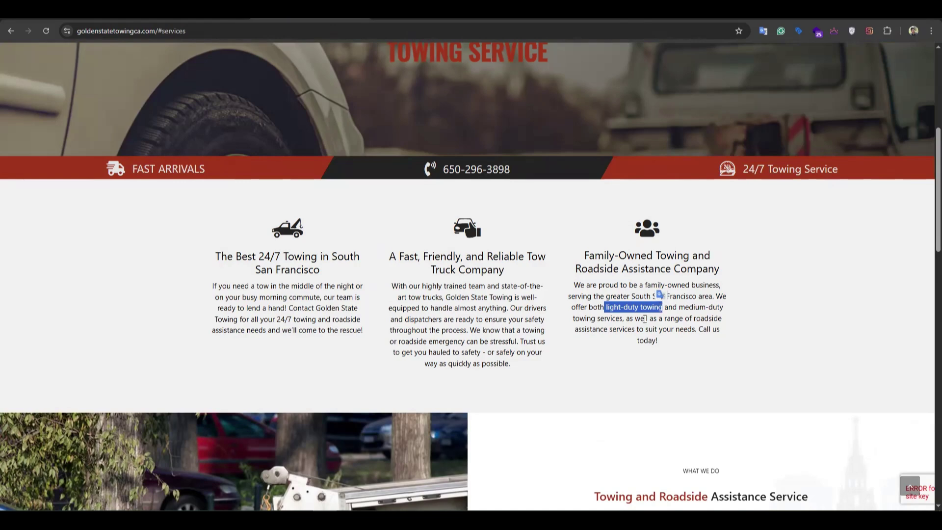
drag(680, 307, 723, 308)
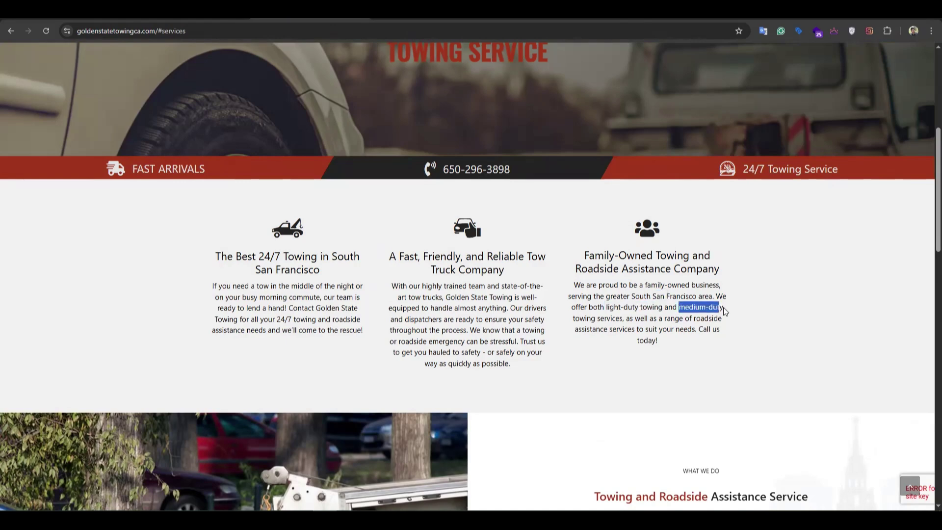
click(616, 317)
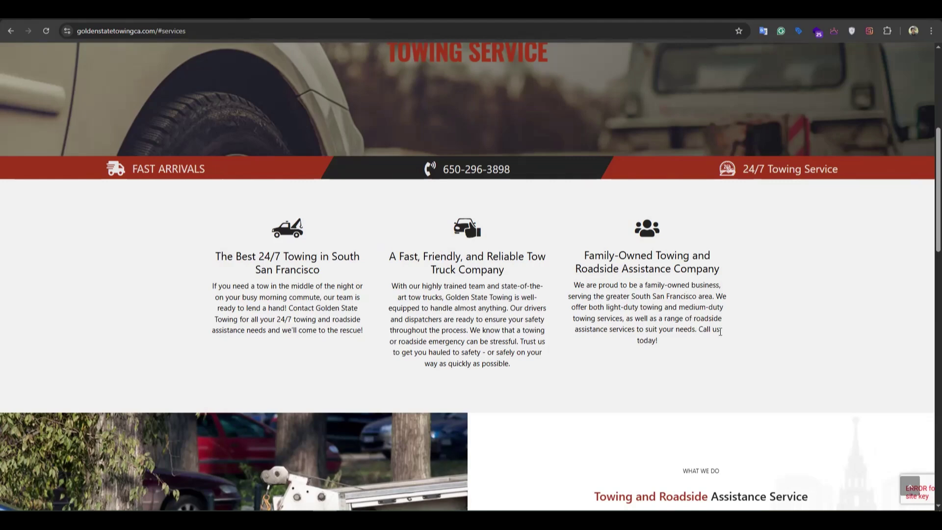
drag(676, 330, 680, 330)
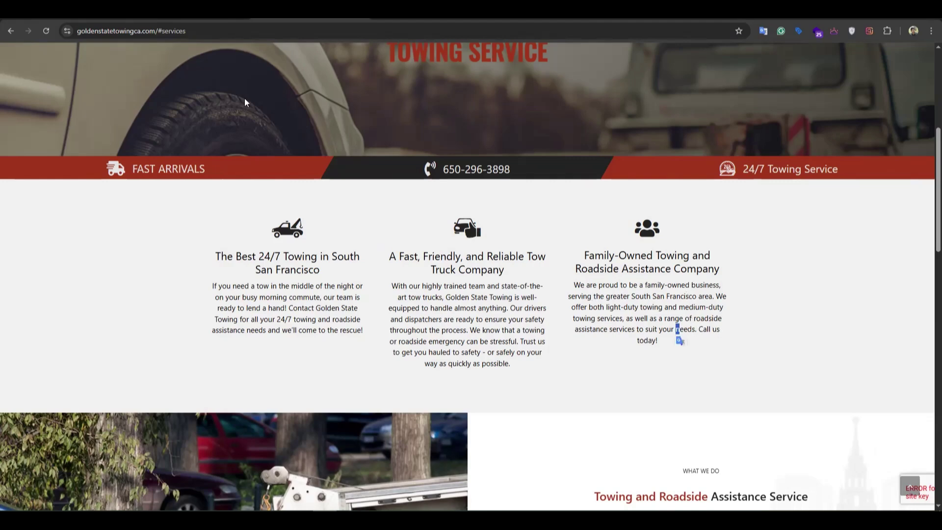
Step: Review the spreadsheet's website info entries from the phone number down to "medium-duty towing services"
click(198, 21)
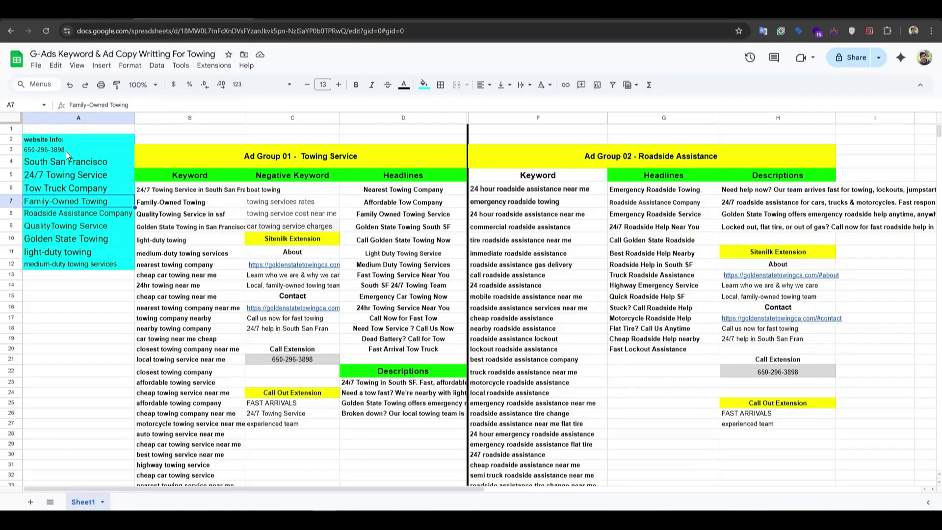
drag(52, 150, 54, 263)
click(97, 318)
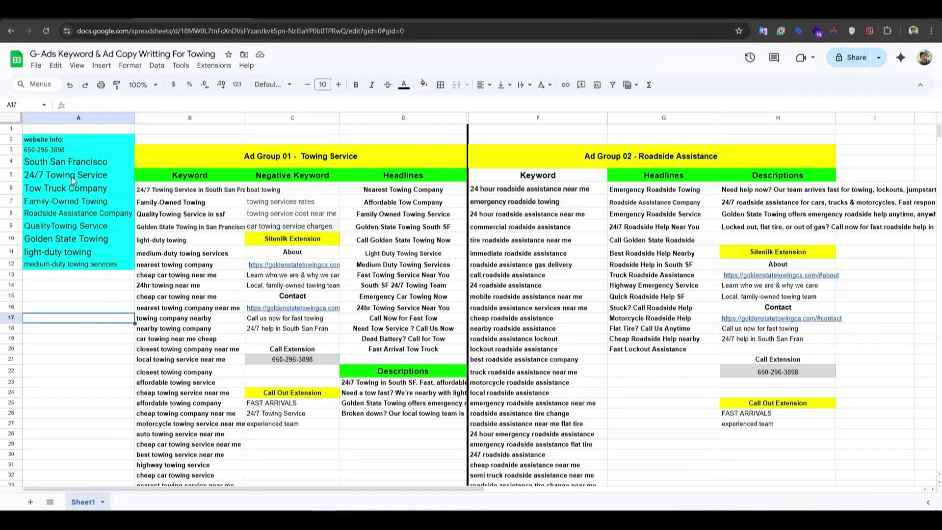
Step: Look over the towing website's Towing and Roadside Assistance Service section and its three service headings
click(333, 17)
scroll(374, 227, down, 4)
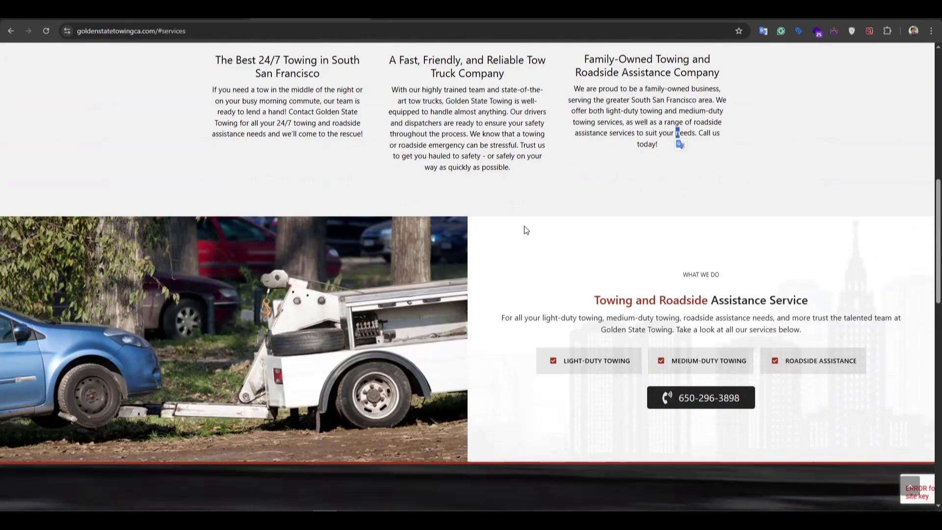
scroll(464, 195, up, 8)
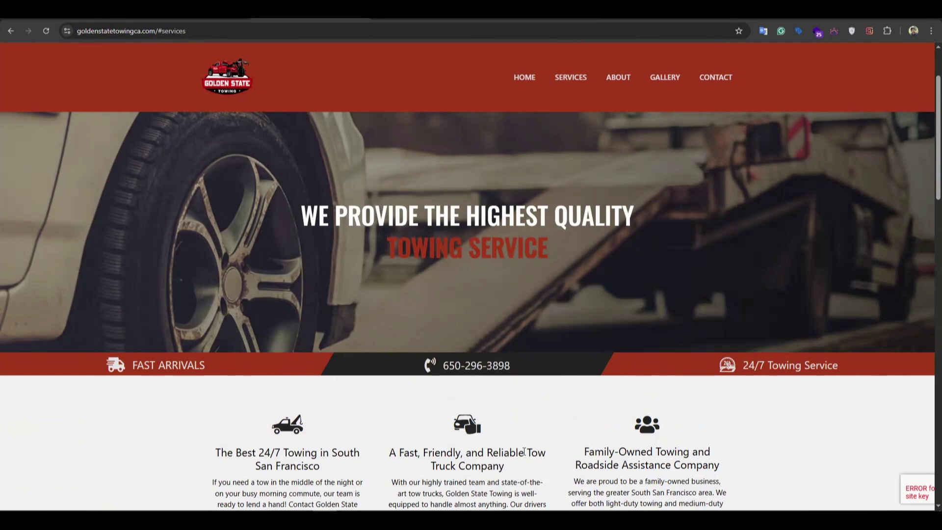
drag(167, 448, 592, 427)
click(593, 428)
Step: Select the website info list in A2:A12 of the spreadsheet and compare it with the towing website's banner and service blocks
click(203, 11)
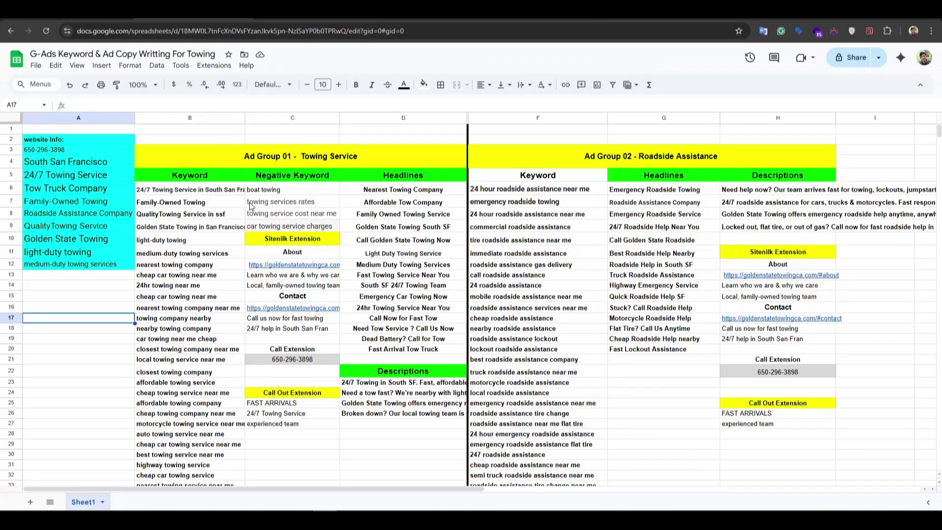
drag(44, 140, 63, 265)
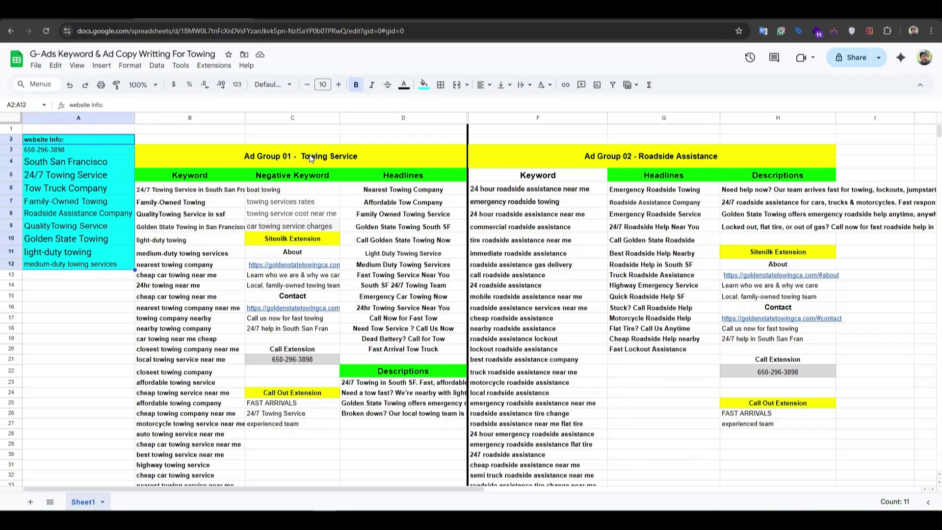
click(307, 17)
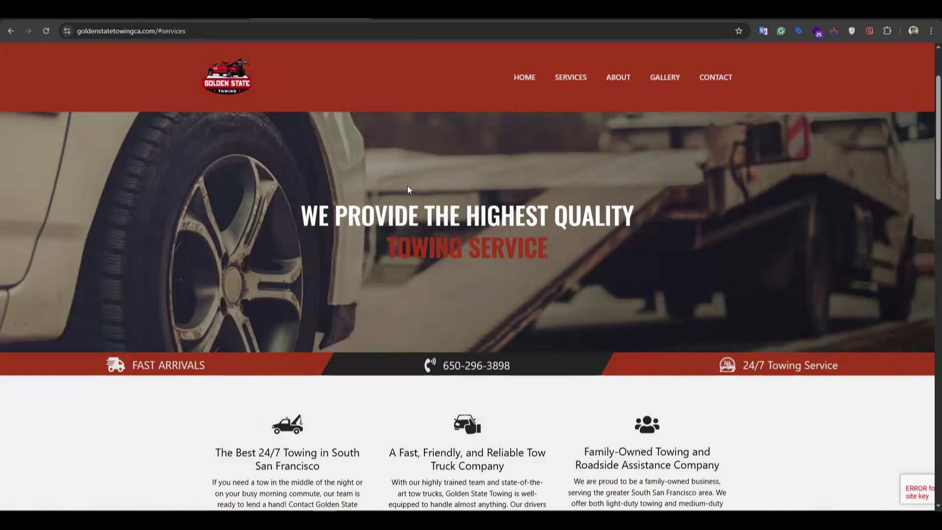
scroll(531, 255, down, 4)
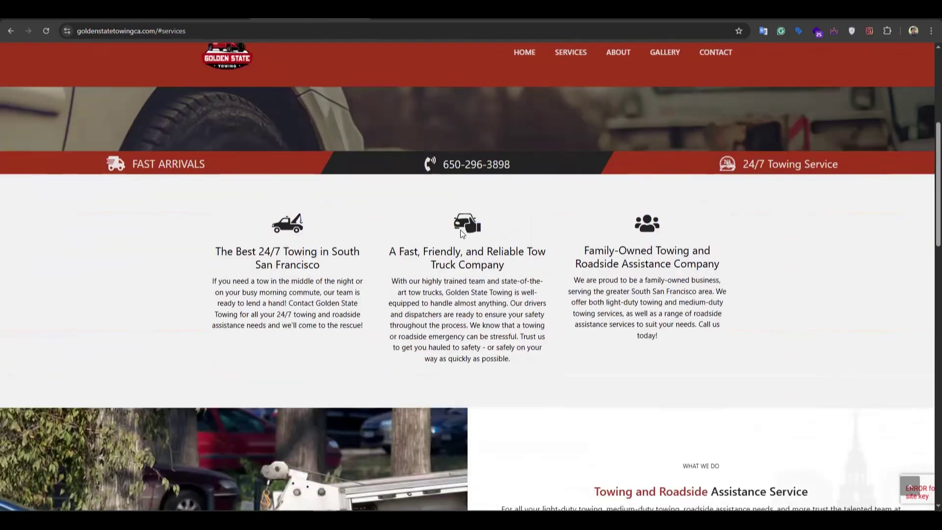
scroll(461, 229, up, 4)
scroll(380, 228, down, 3)
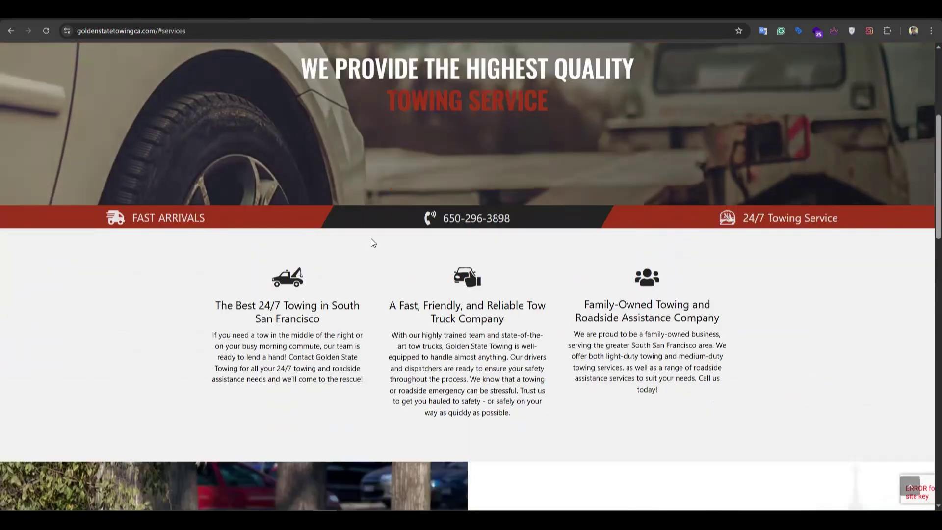
Step: Examine the Ad Group 01 - Towing Service and Ad Group 02 - Roadside Assistance headings in the spreadsheet
click(235, 16)
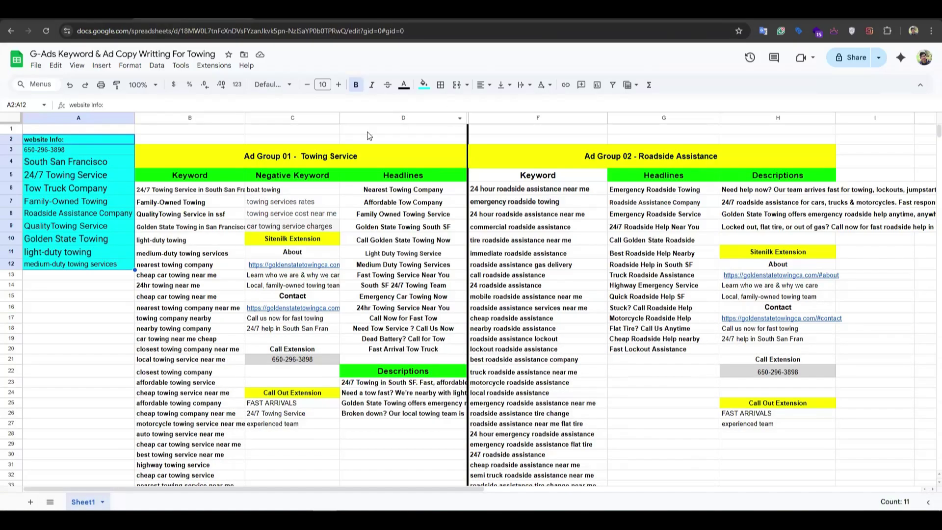
click(325, 157)
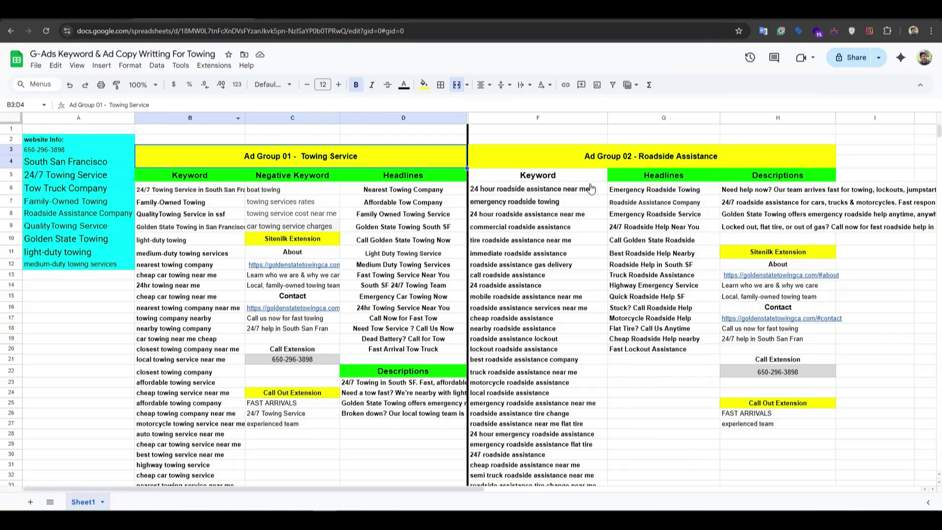
click(656, 163)
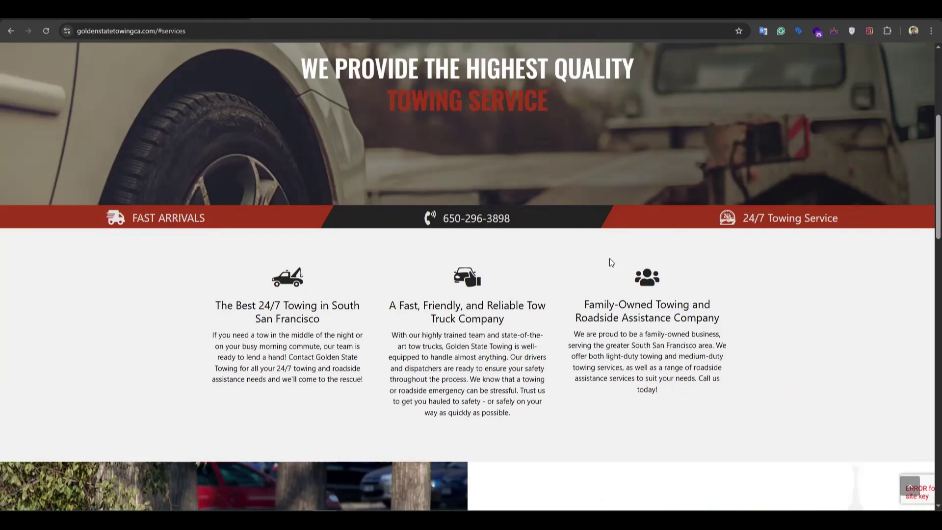
Step: Highlight the ad group phrases in the website's service headings: 24/7 towing in South San Francisco, Tow Truck Company and Roadside Assistance Company
click(395, 15)
drag(580, 317, 734, 319)
drag(241, 293, 510, 292)
click(317, 300)
drag(265, 305, 321, 324)
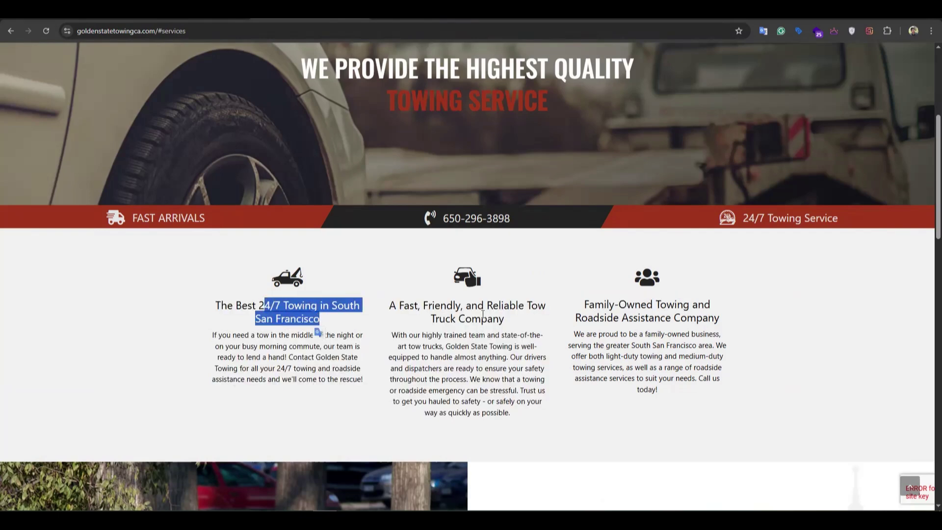
drag(528, 305, 539, 319)
click(539, 316)
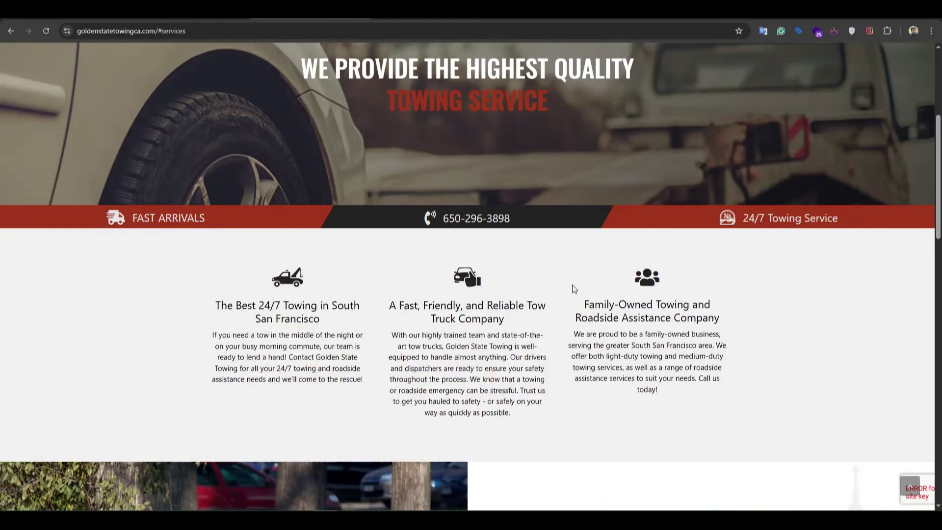
drag(576, 319, 740, 320)
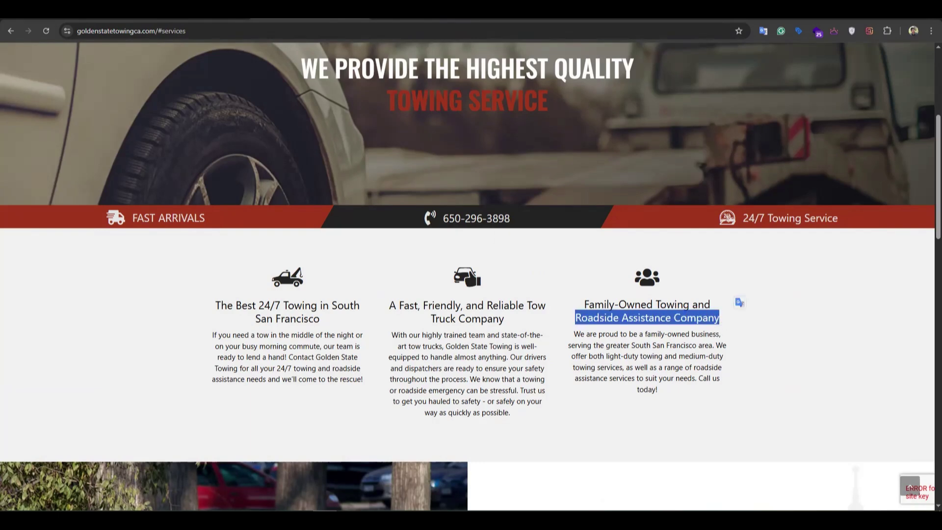
Step: View the Ad Group 03- tow truck Company block in the spreadsheet and return to the first two ad groups
click(196, 12)
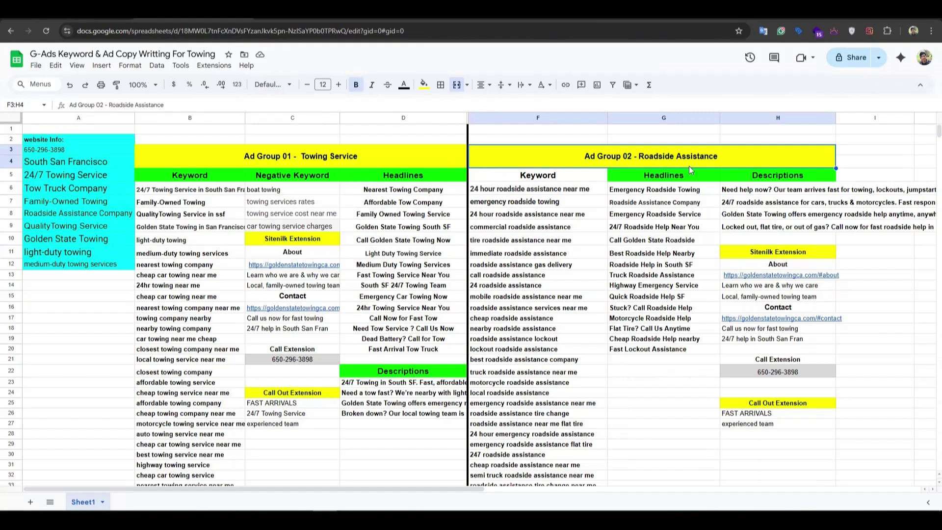
scroll(298, 272, down, 10)
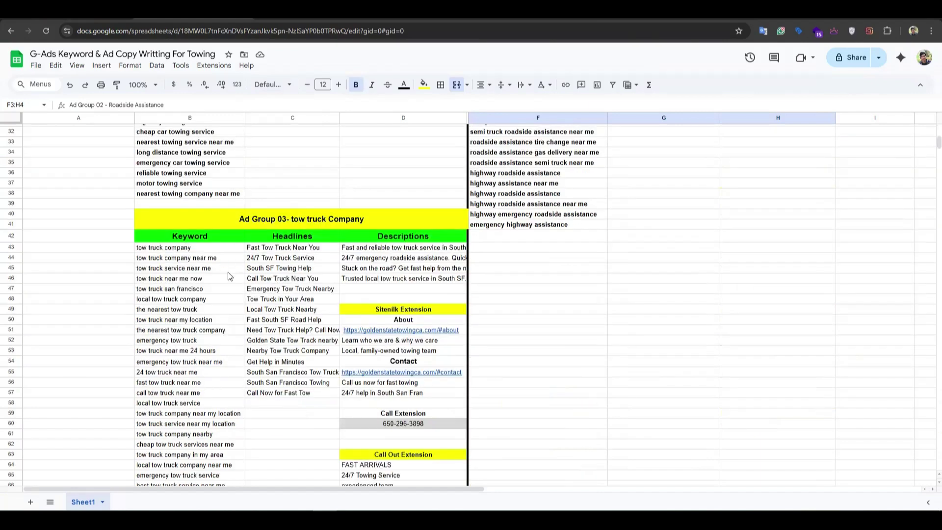
scroll(205, 267, up, 10)
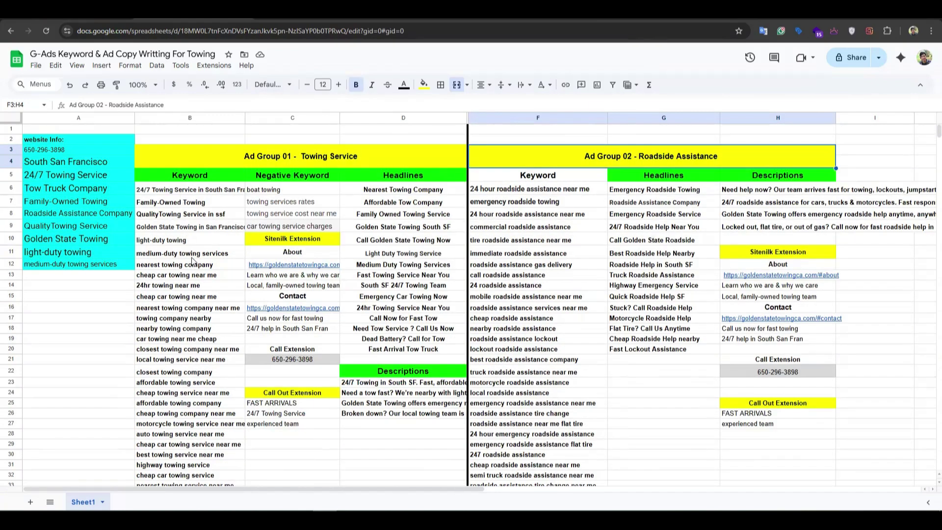
Step: Review the Ad Group 01 keywords from B6 down, including "nearest towing company" and "cheap towing company near me"
drag(183, 190, 187, 414)
click(123, 329)
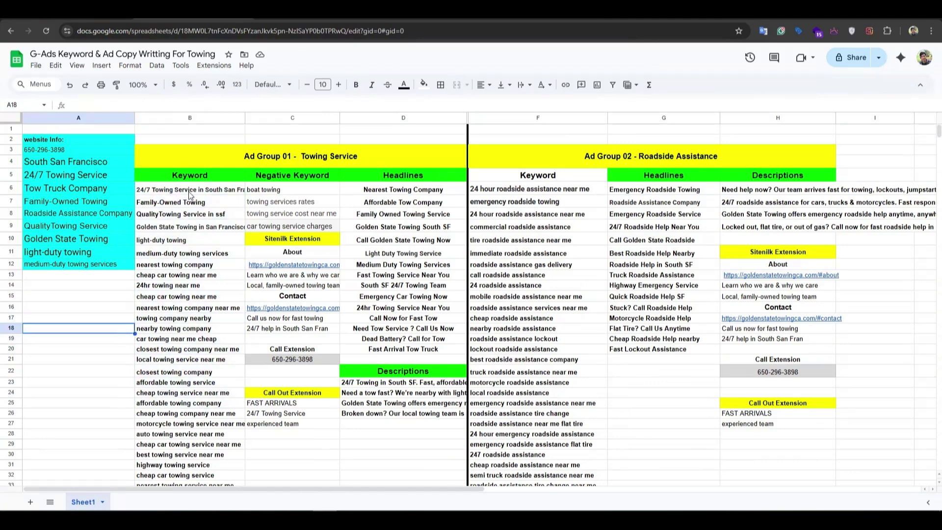
drag(189, 191, 189, 350)
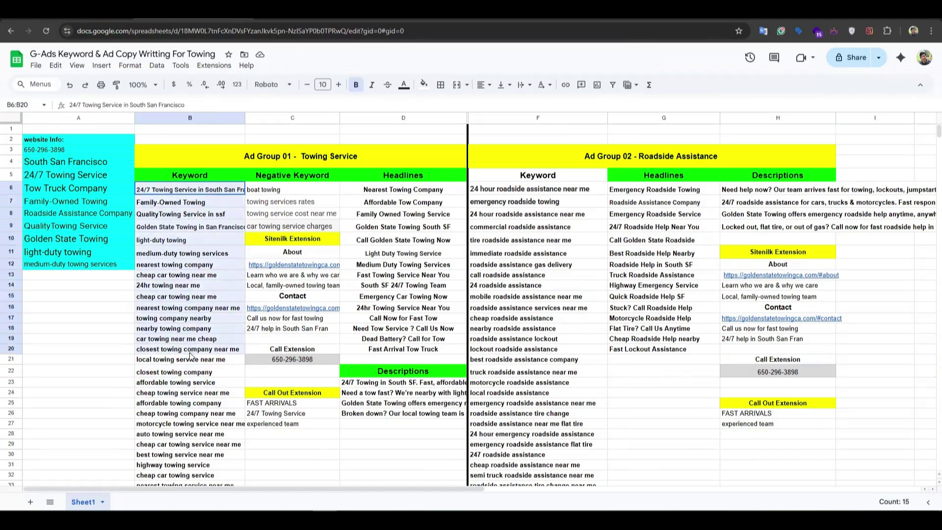
click(181, 266)
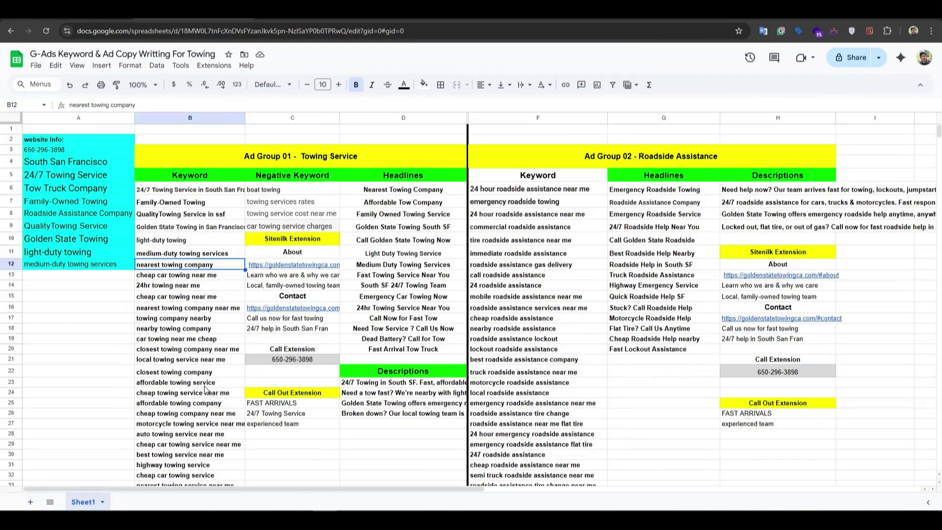
scroll(206, 390, down, 3)
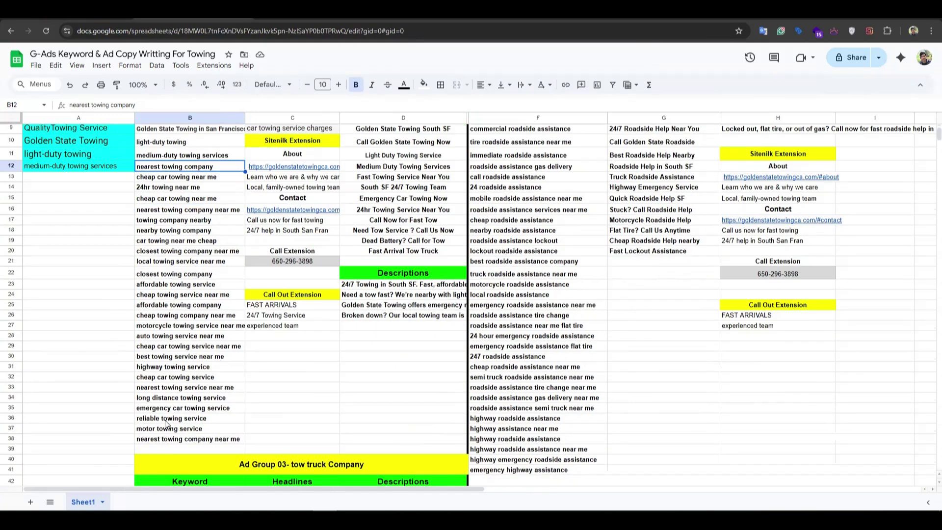
click(153, 320)
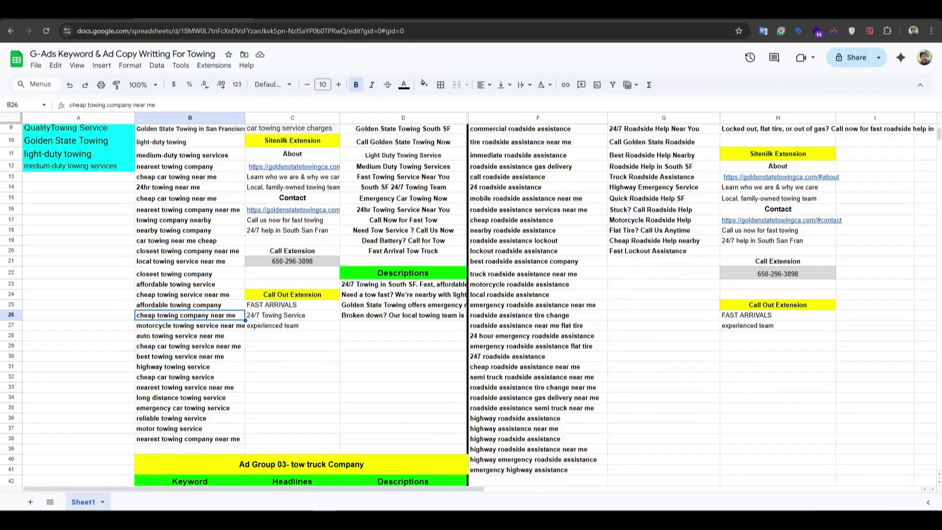
Step: Compare the website's service section with the Ad Group 01 - Towing Service keywords and headlines in the spreadsheet, including keywords B6:B16
key(ctrl+Tab)
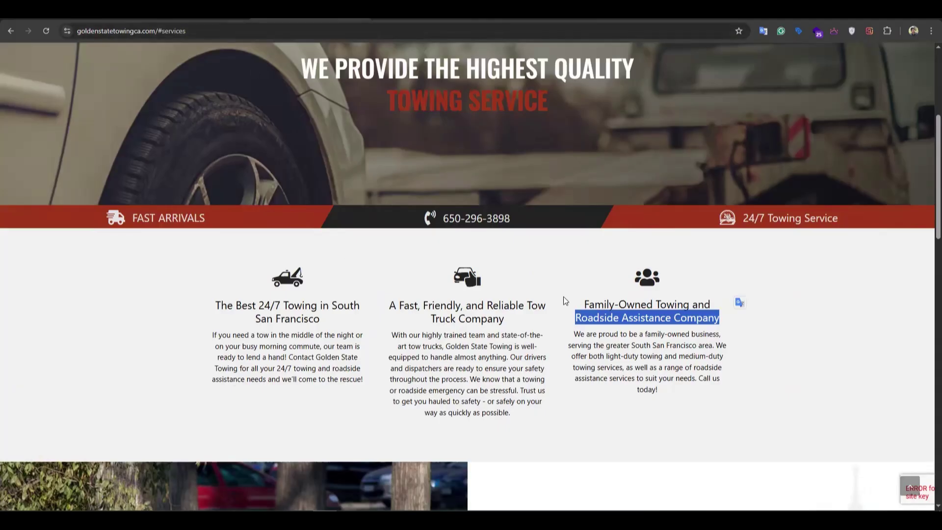
click(565, 300)
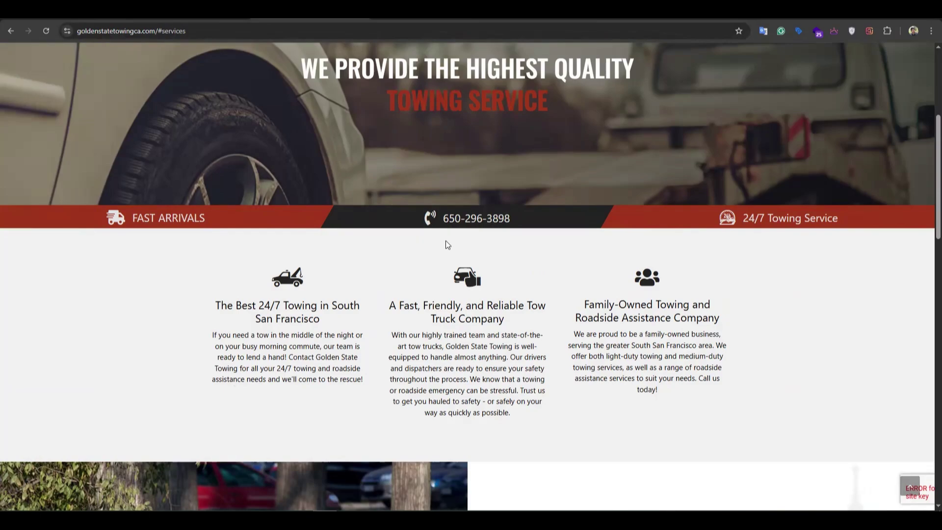
key(ctrl+Tab)
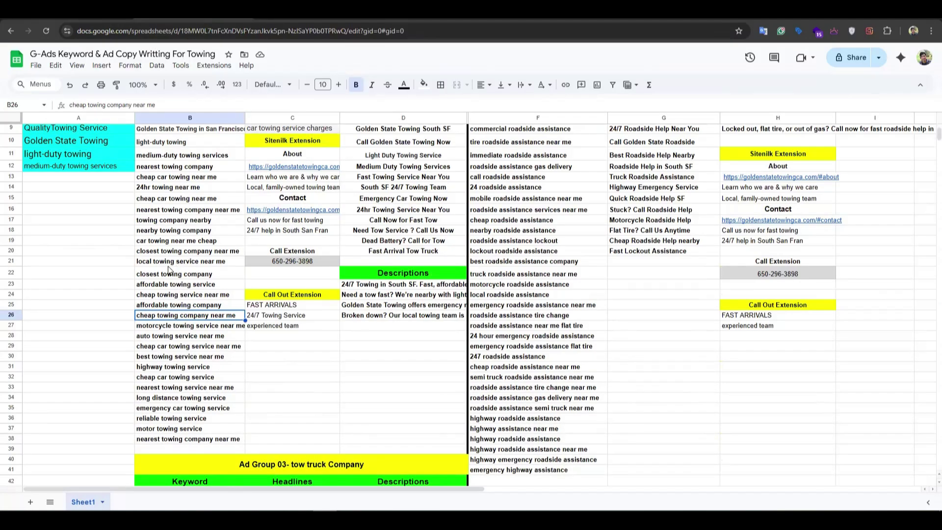
scroll(165, 210, up, 3)
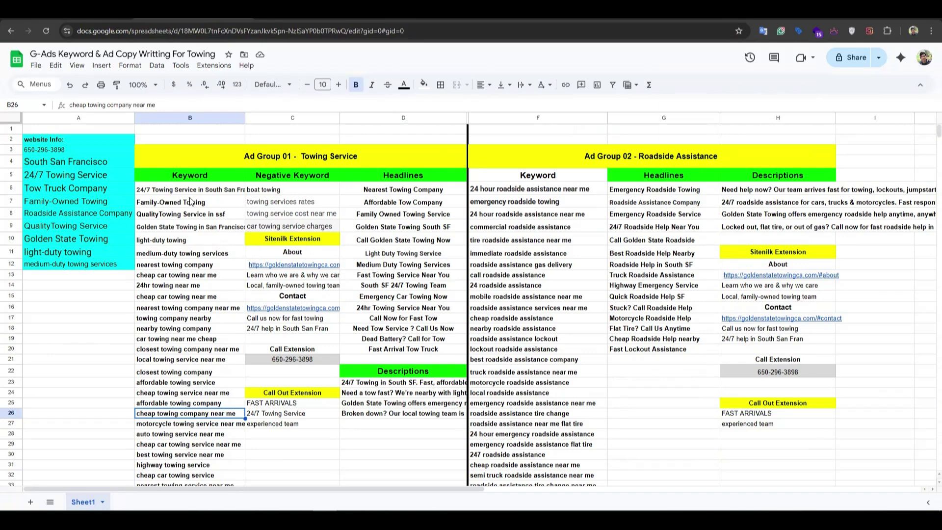
drag(190, 190, 191, 308)
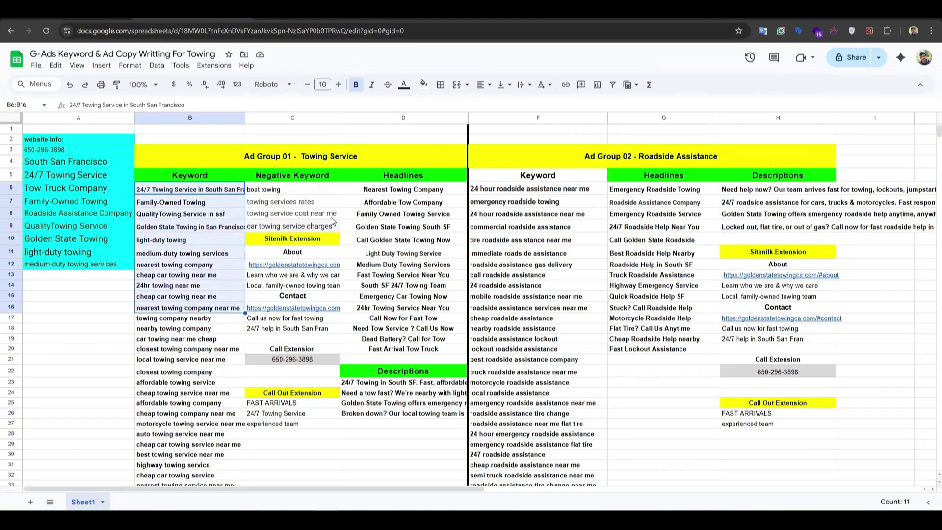
click(420, 226)
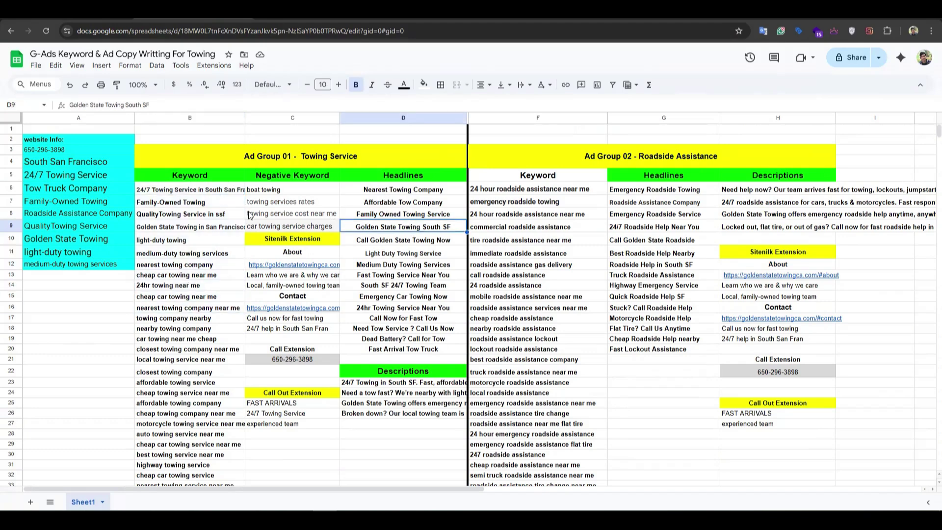
click(181, 265)
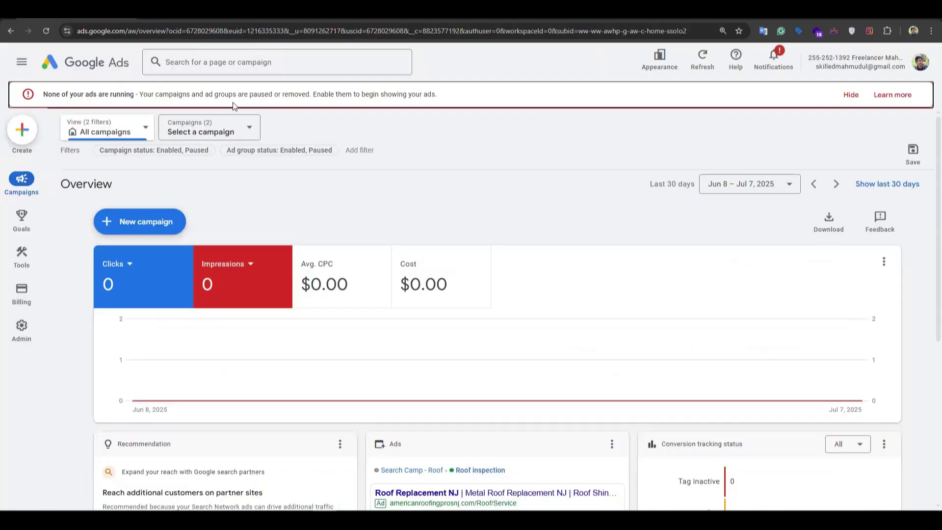
Step: In Google Ads, open Keyword Planner and start discovering new keywords
click(31, 235)
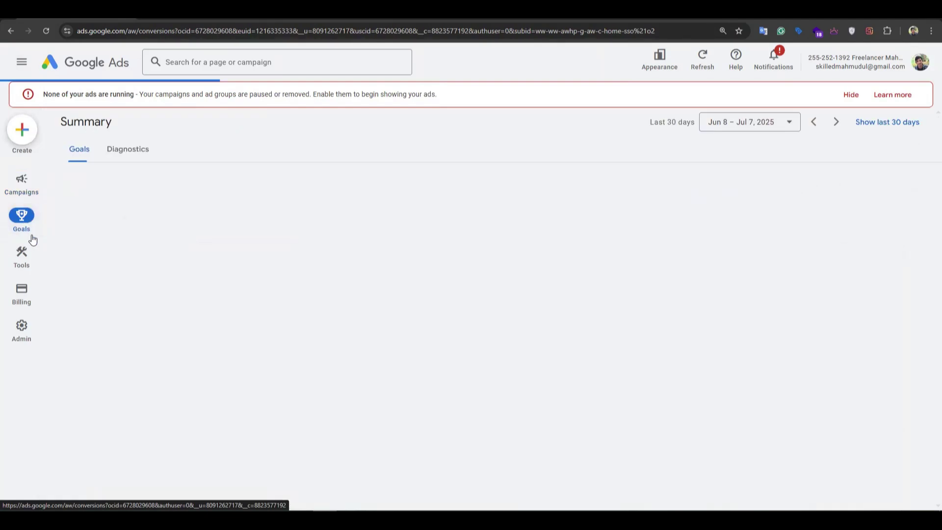
click(21, 256)
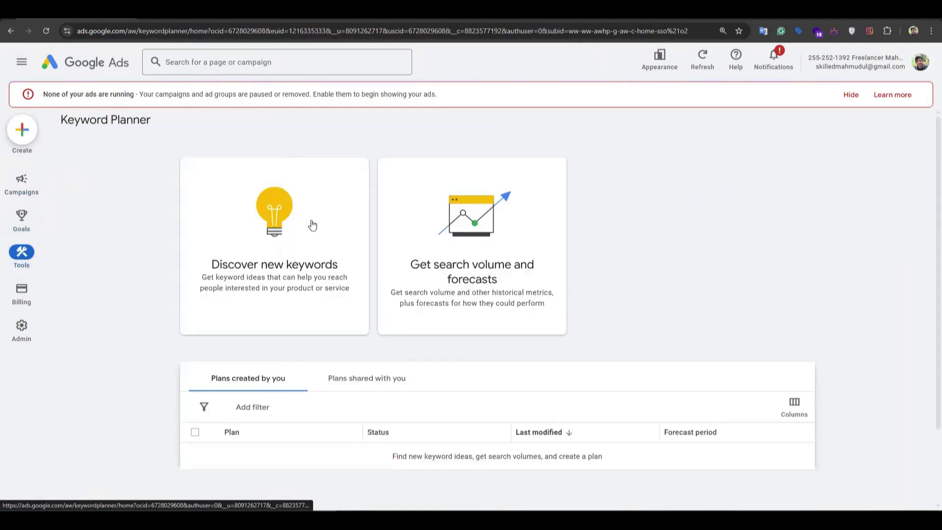
click(285, 265)
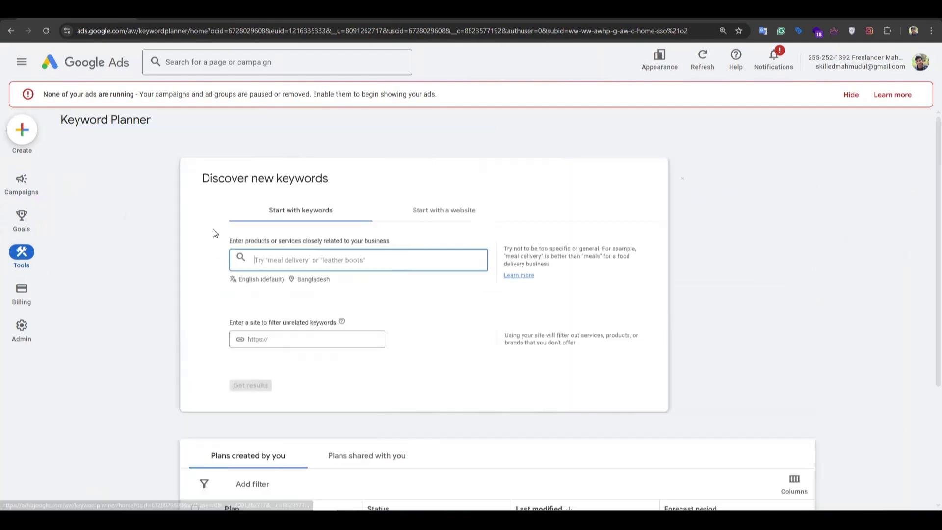
Step: Replace the Bangladesh location with San Francisco, California, United States for the keyword search
click(297, 278)
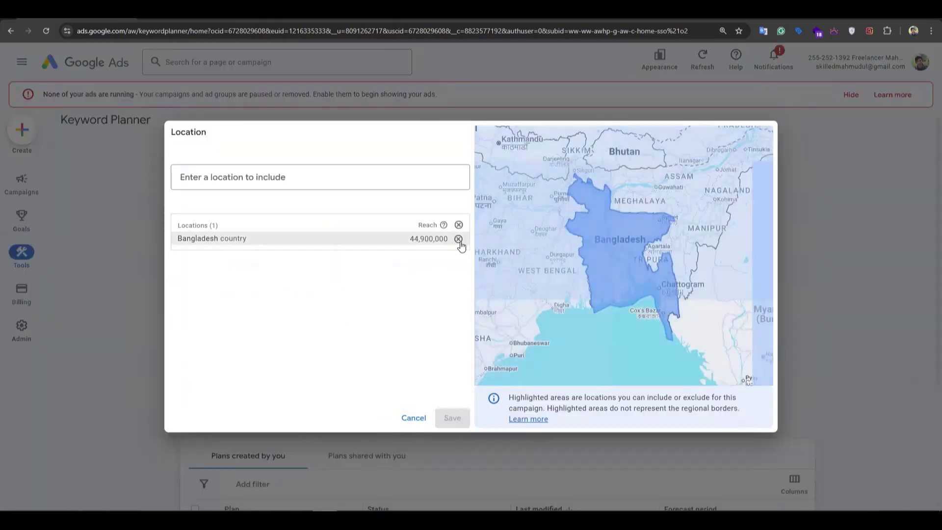
click(458, 238)
click(309, 177)
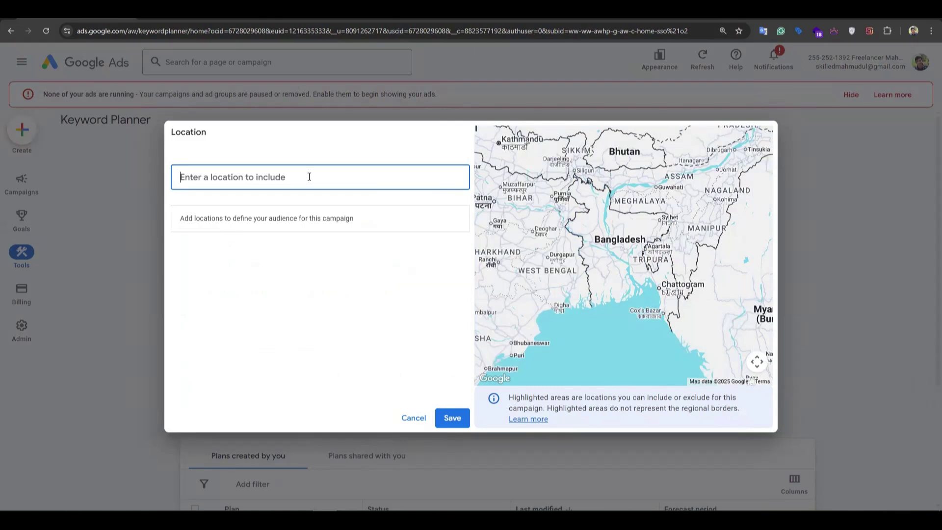
text(san)
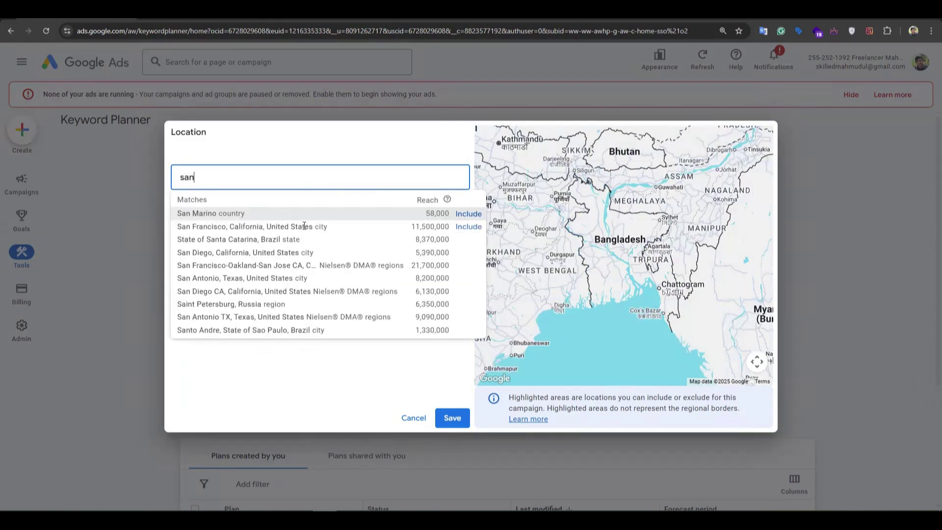
click(469, 227)
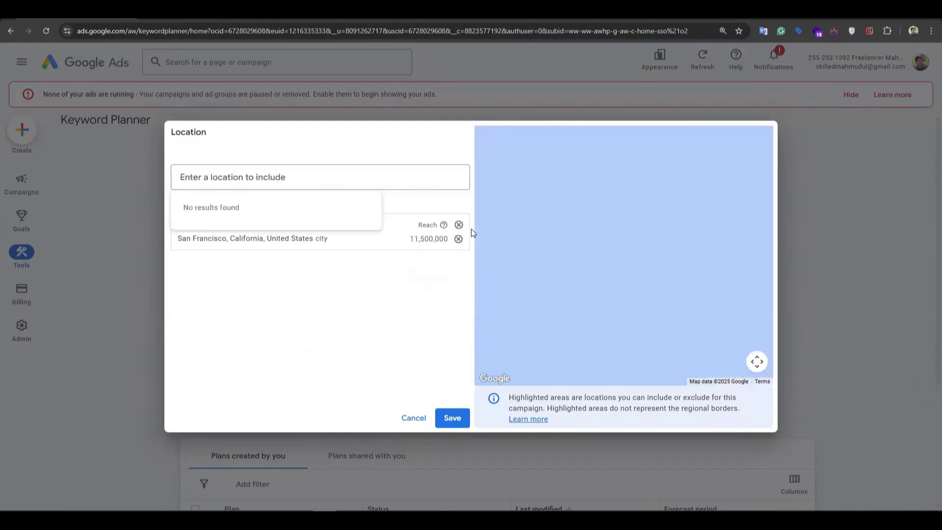
click(452, 418)
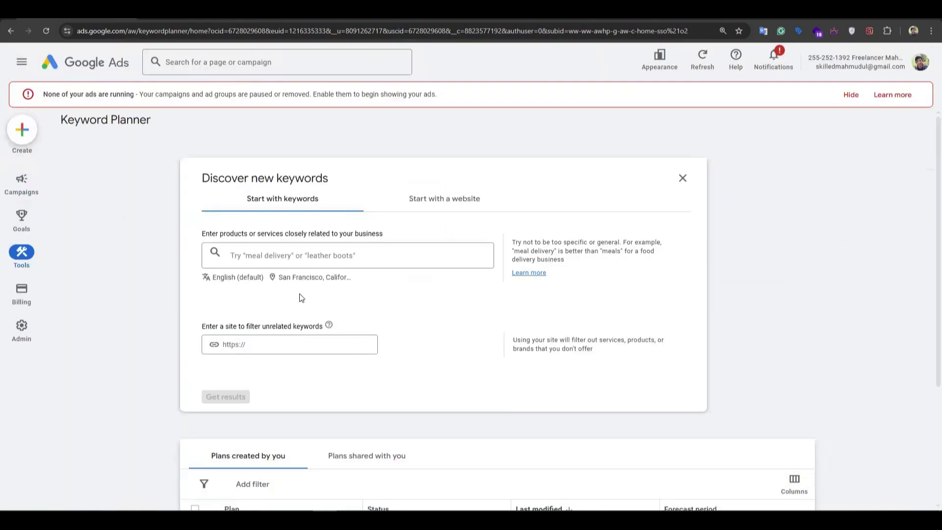
Step: Get keyword ideas for "towing service" and "towing company", checking the spreadsheet and website for the terms
click(264, 255)
click(215, 16)
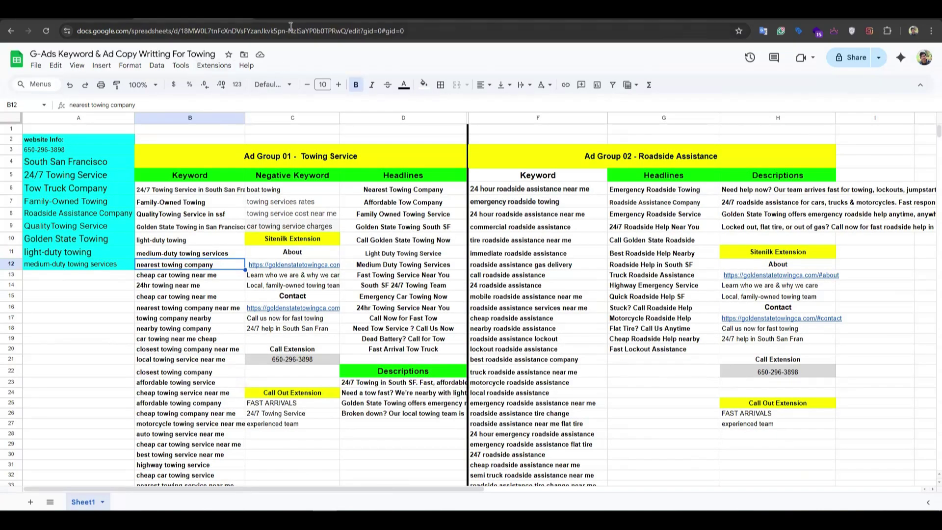
click(313, 20)
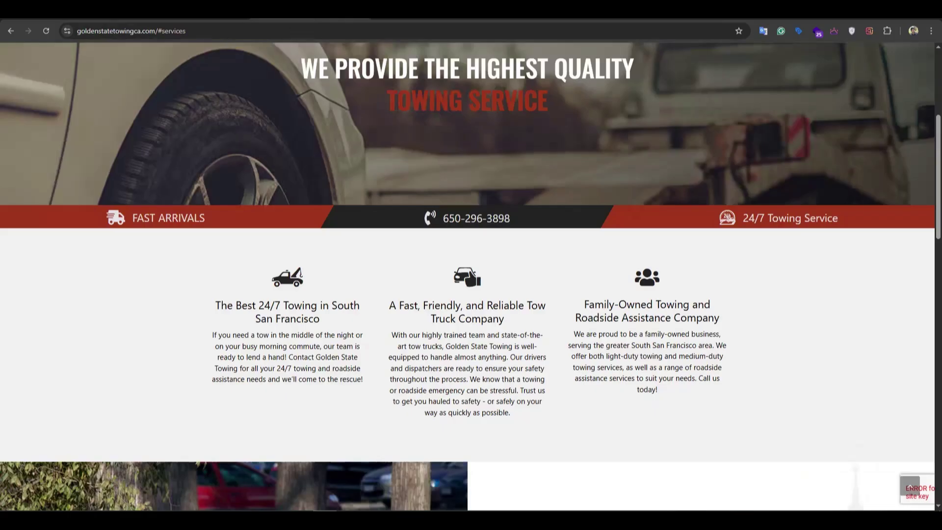
click(93, 18)
text(towing service)
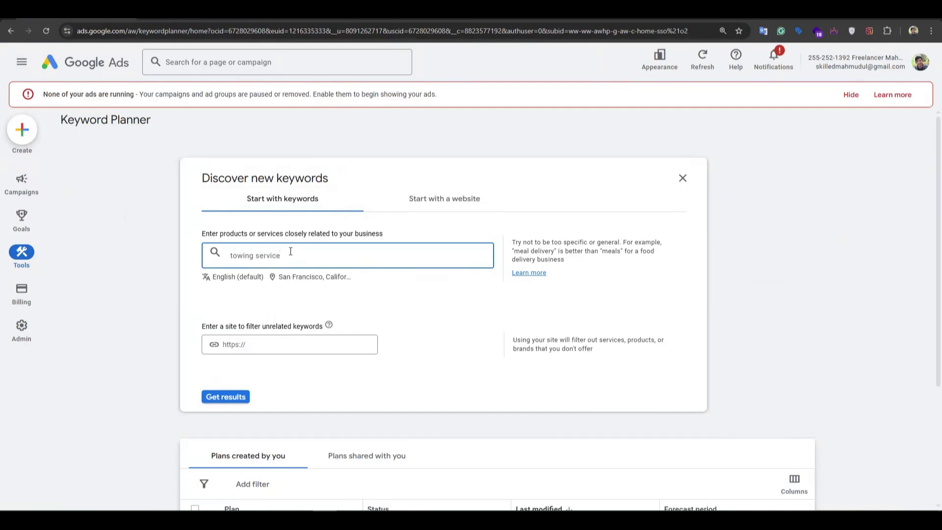
key(Return)
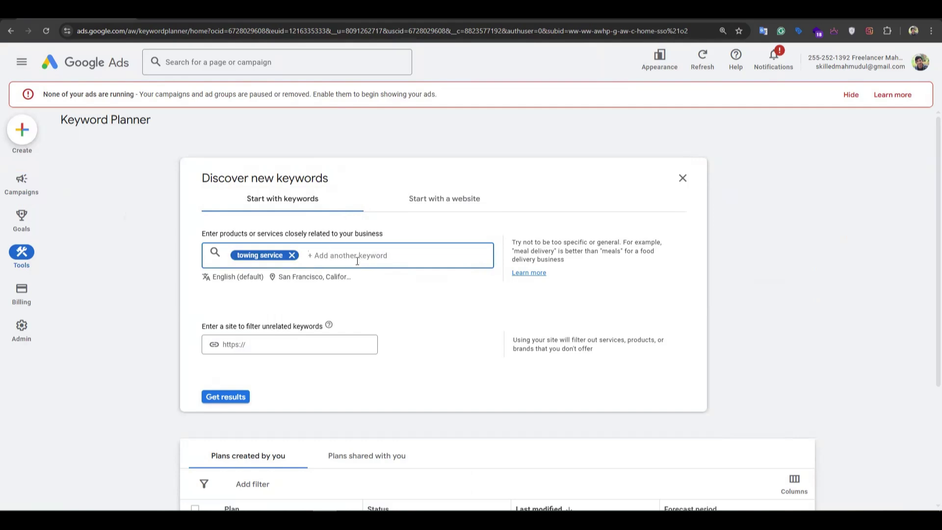
text(towing company)
key(Return)
click(214, 390)
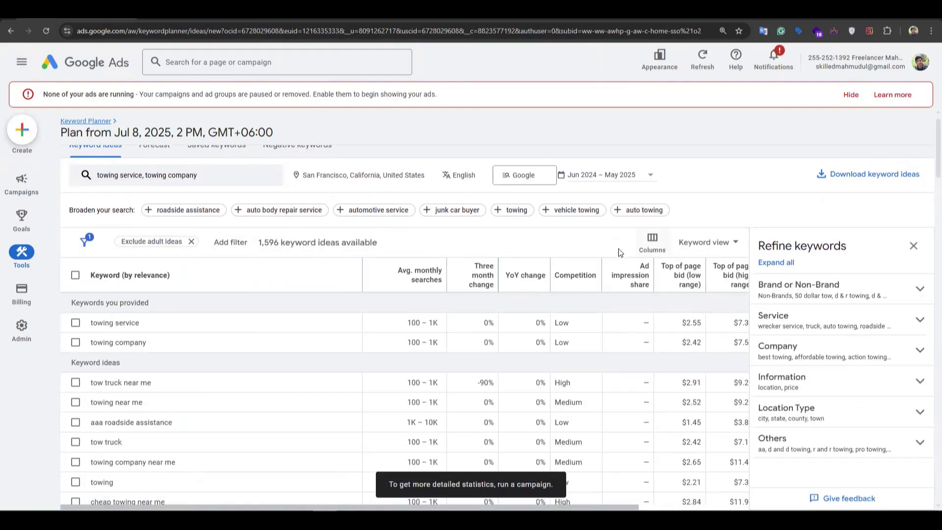
Step: Browse the keyword ideas, highlight "tow truck" in "tow truck near me", and compare it with Ad Group 03- tow truck Company in the spreadsheet
scroll(527, 249, down, 2)
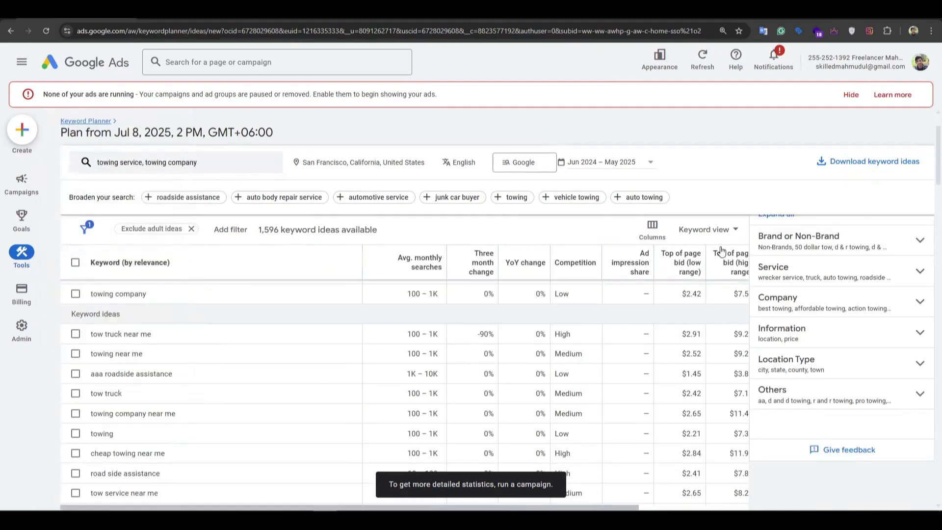
scroll(736, 245, up, 2)
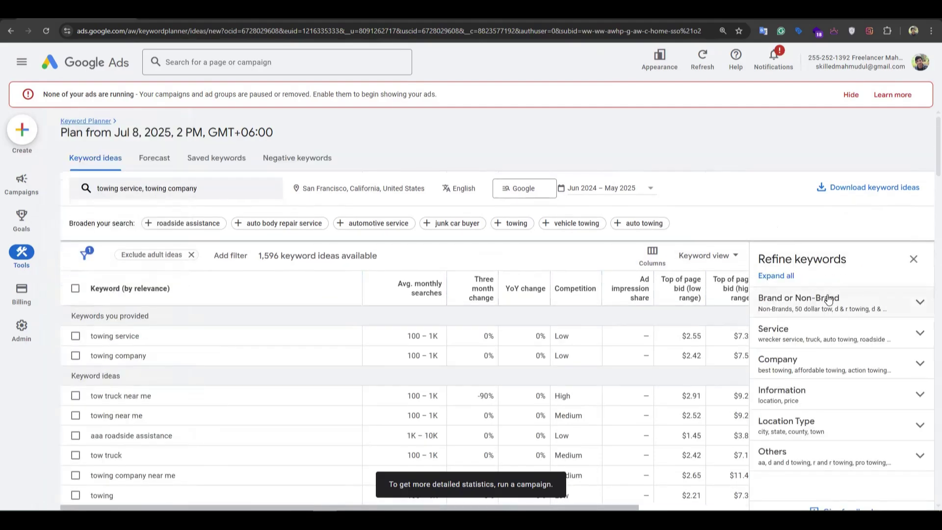
scroll(297, 330, down, 2)
scroll(266, 338, down, 2)
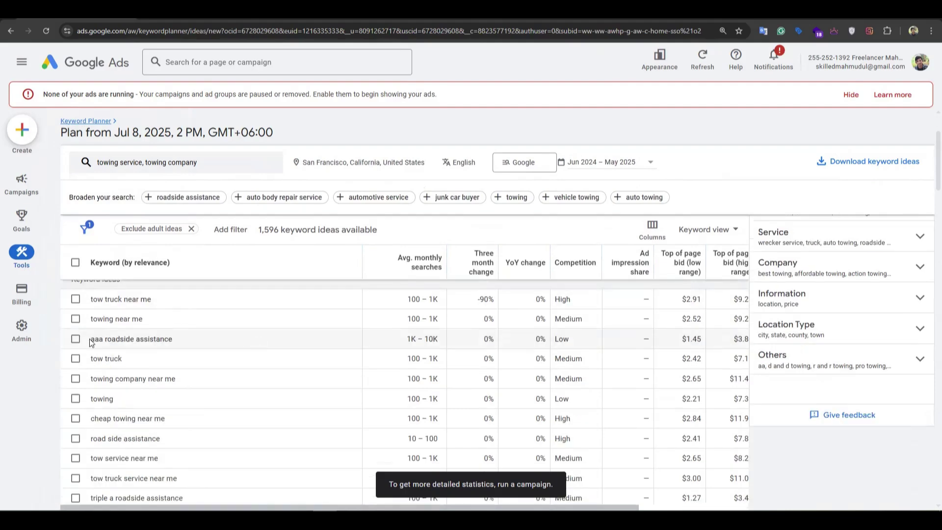
drag(123, 298, 91, 301)
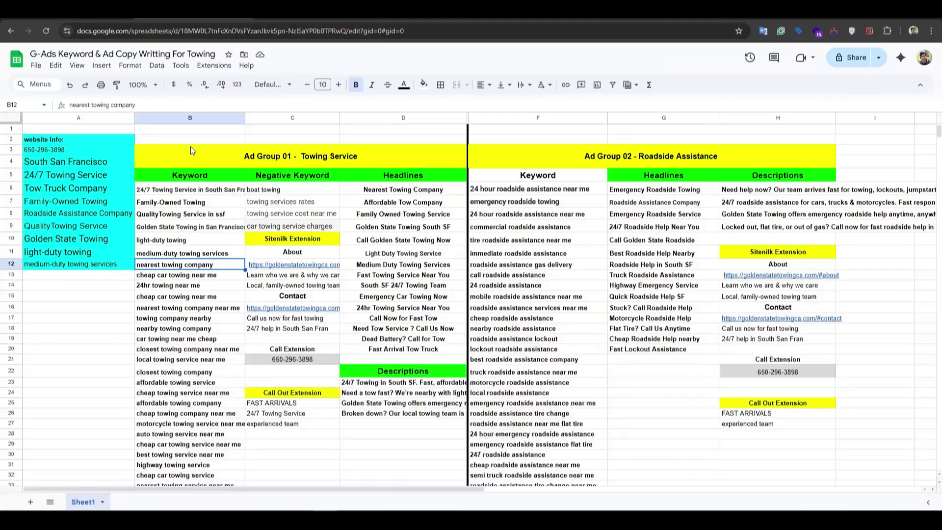
scroll(190, 146, down, 10)
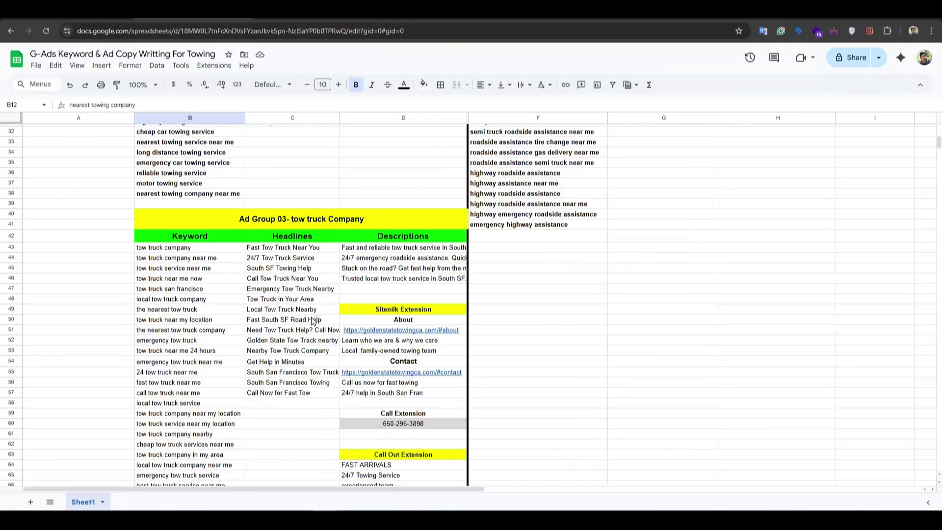
scroll(182, 225, down, 1)
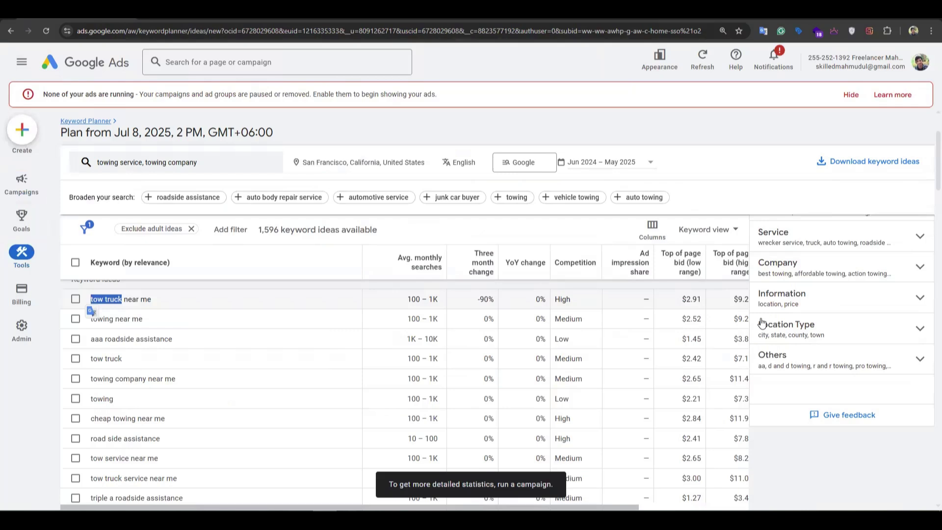
Step: Refine the keyword ideas by Brand or Non-Brand, excluding every brand group and including only Non-Brands
scroll(792, 287, up, 3)
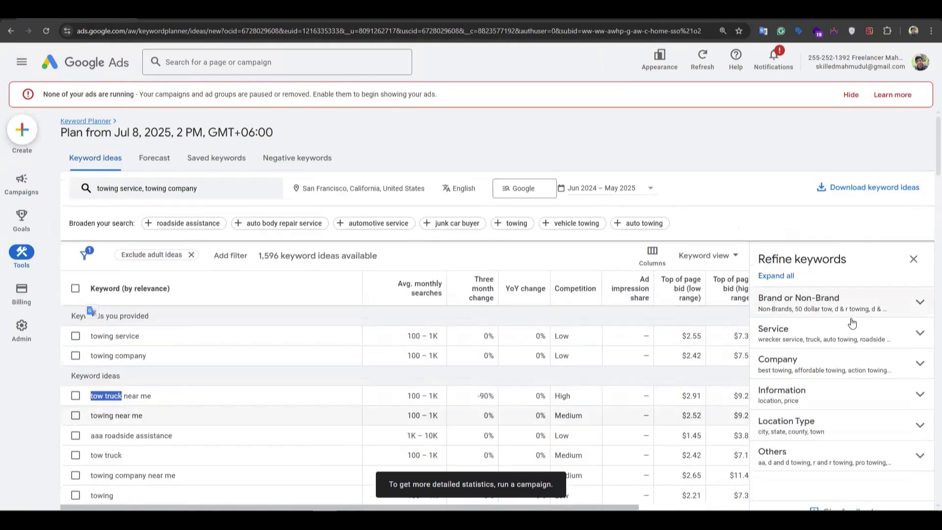
click(816, 301)
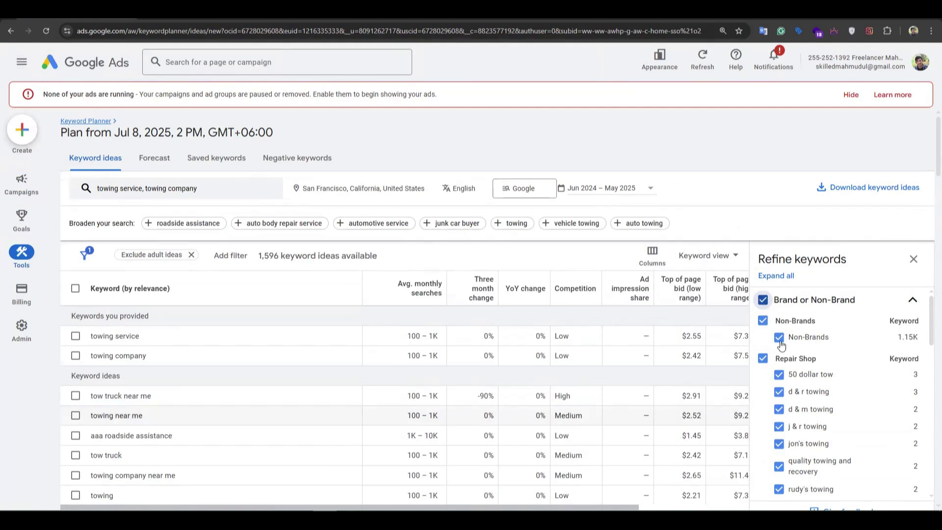
click(763, 300)
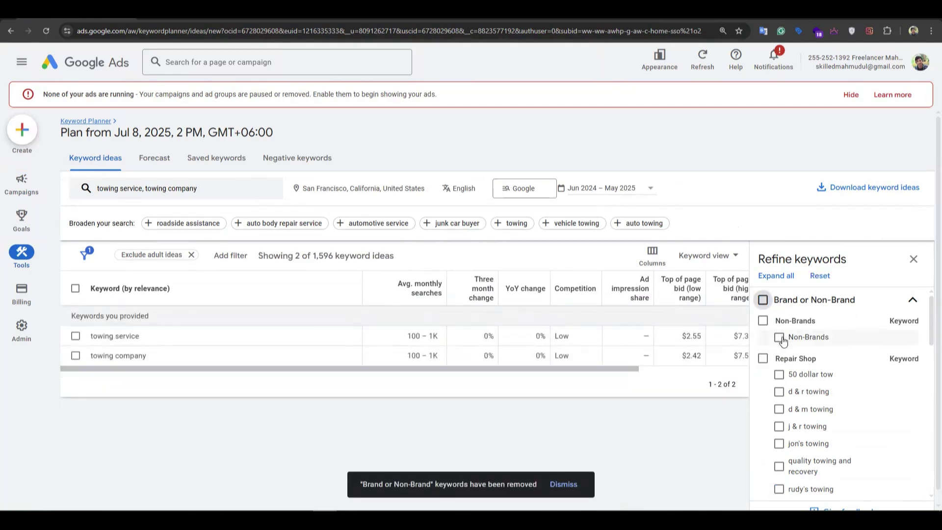
click(779, 337)
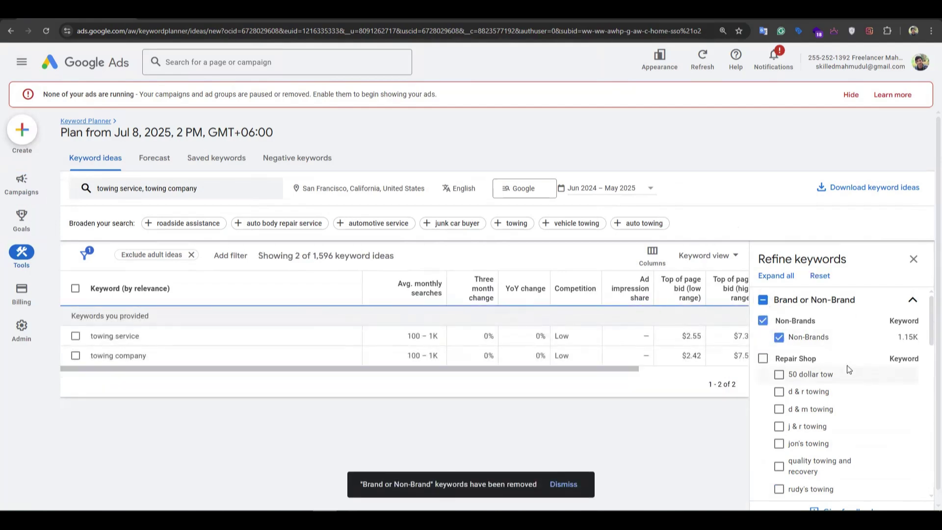
scroll(835, 393, down, 5)
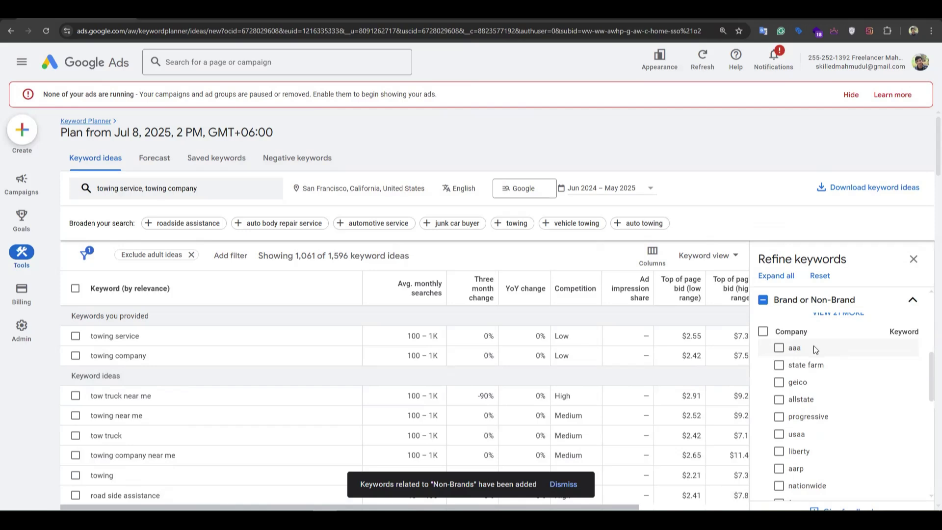
scroll(808, 351, down, 3)
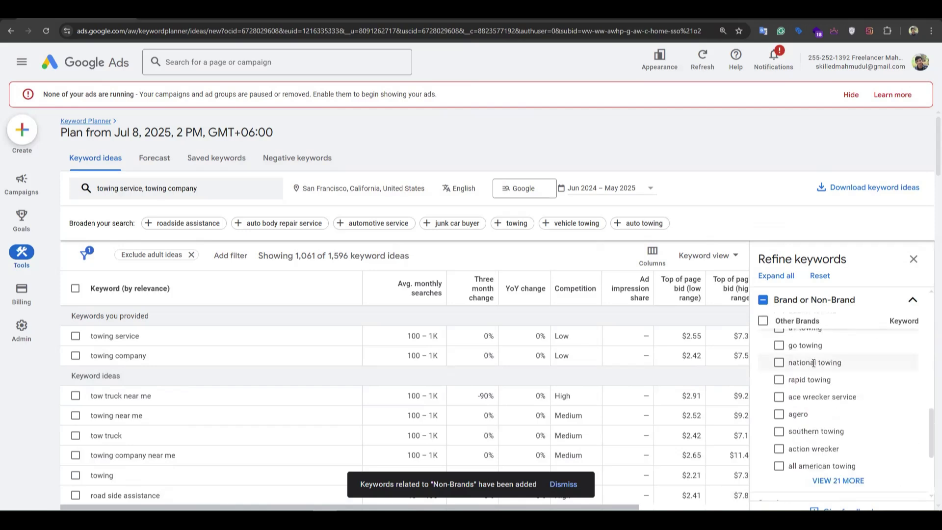
click(911, 298)
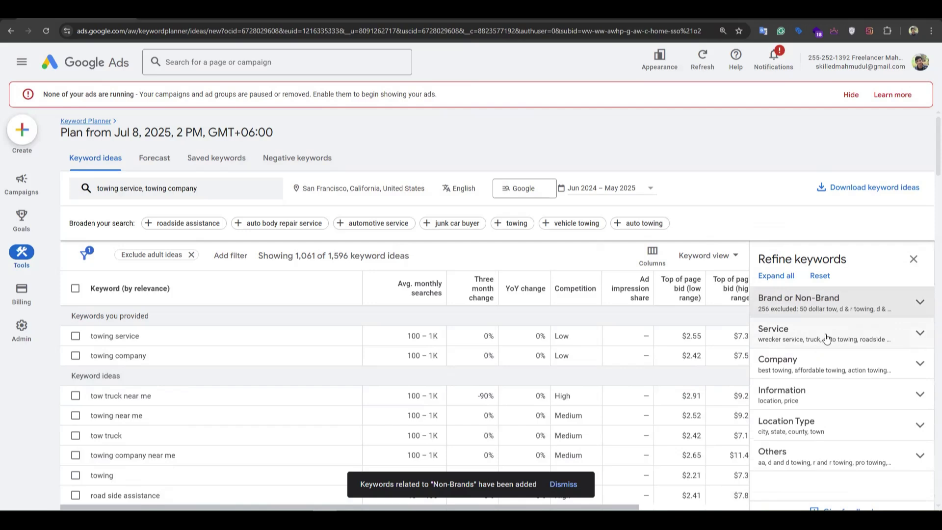
Step: Review the Service options for refining the keyword ideas and collapse the group
click(836, 340)
scroll(822, 393, down, 3)
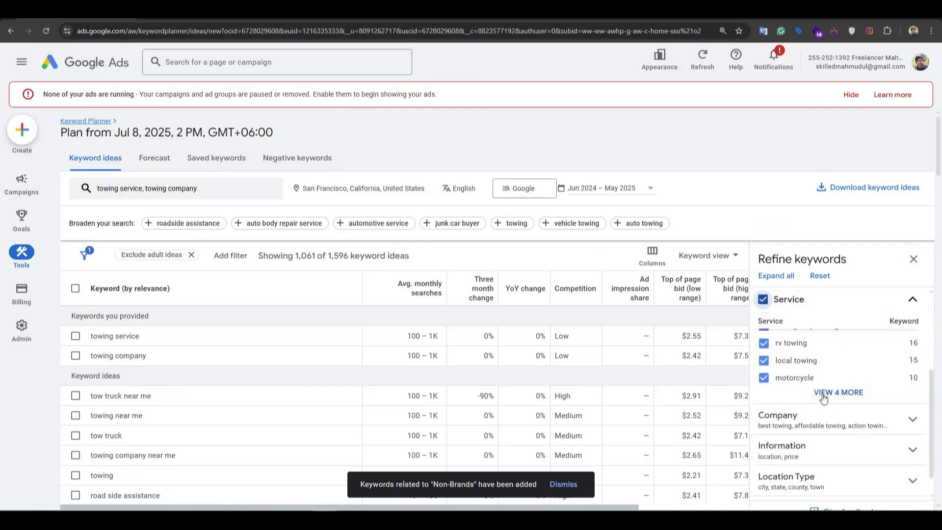
scroll(822, 395, up, 2)
click(911, 333)
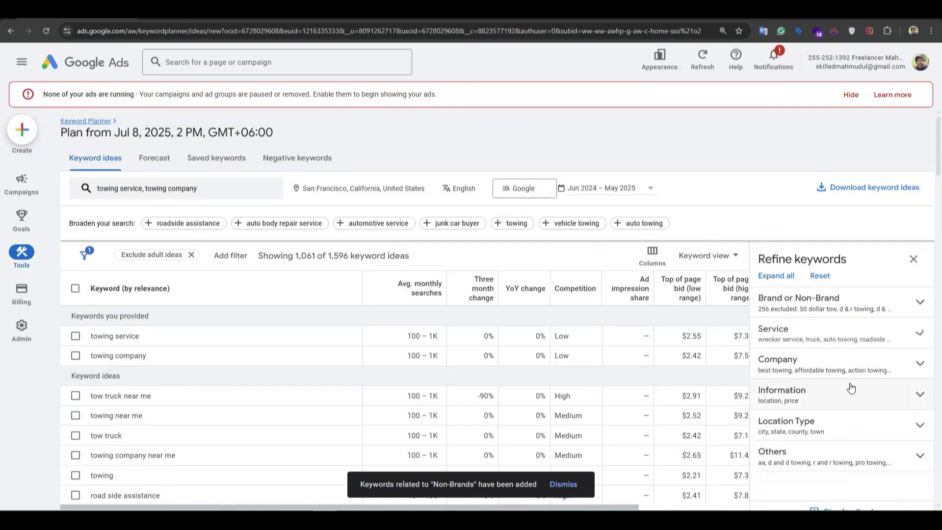
Step: Review the Location Type options for refining the keyword ideas and collapse the group
scroll(799, 432, down, 1)
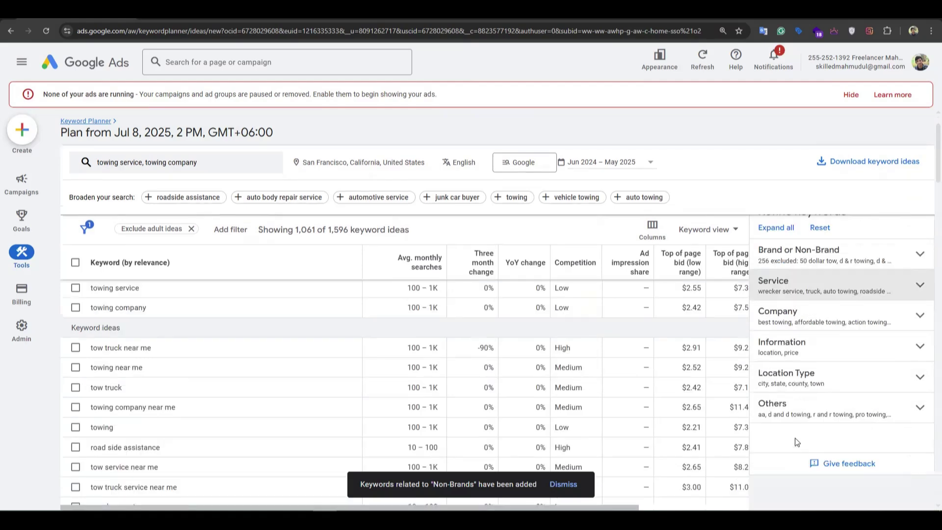
click(789, 383)
click(789, 377)
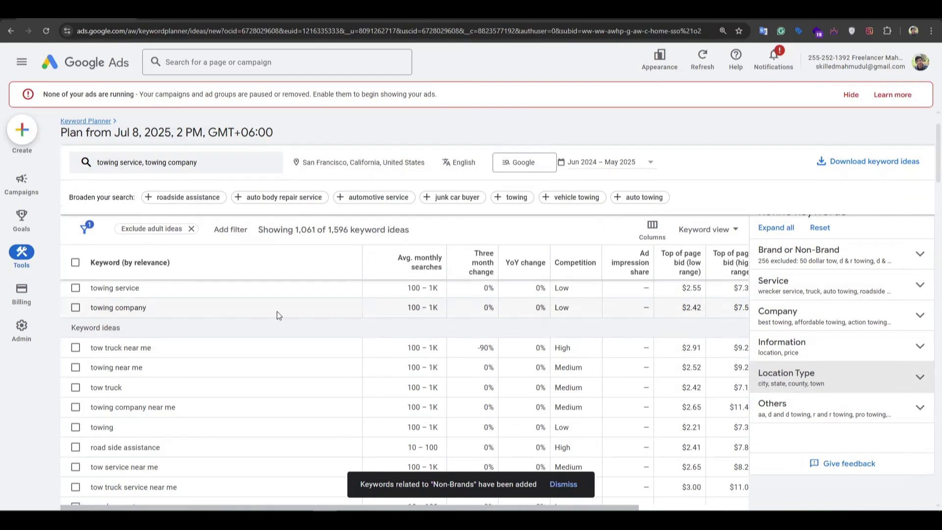
scroll(276, 311, down, 2)
Step: Switch to the spreadsheet, review the Ad Group 01 keywords by selecting B6:B35, and return to Keyword Planner
click(194, 11)
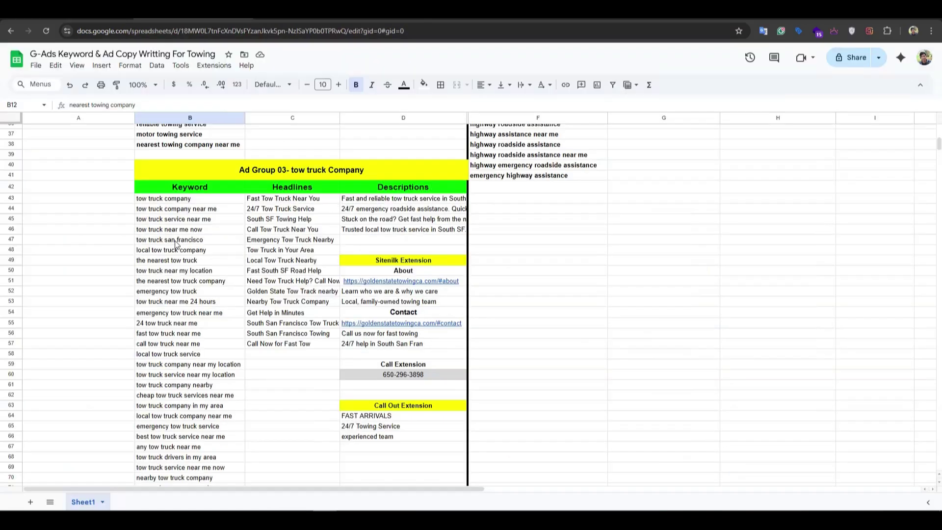
scroll(223, 289, up, 4)
scroll(172, 225, up, 2)
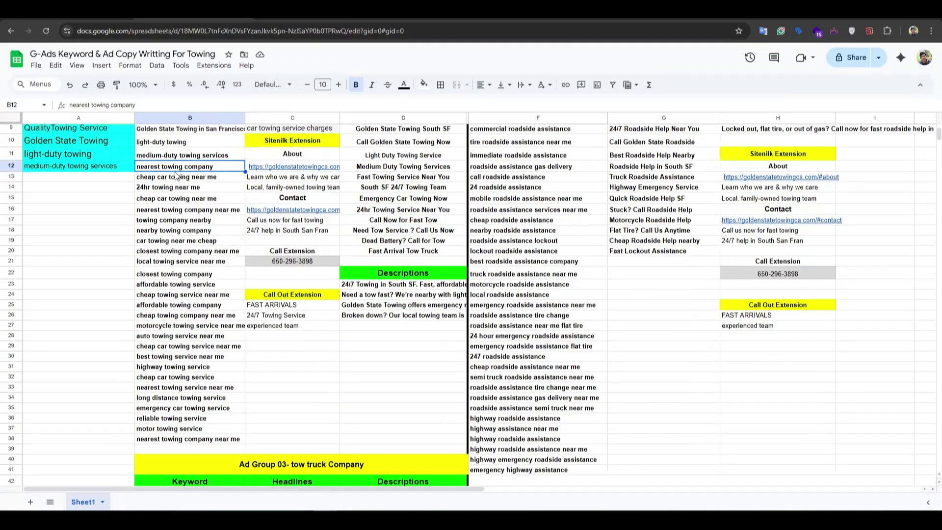
scroll(177, 164, up, 1)
drag(177, 140, 182, 456)
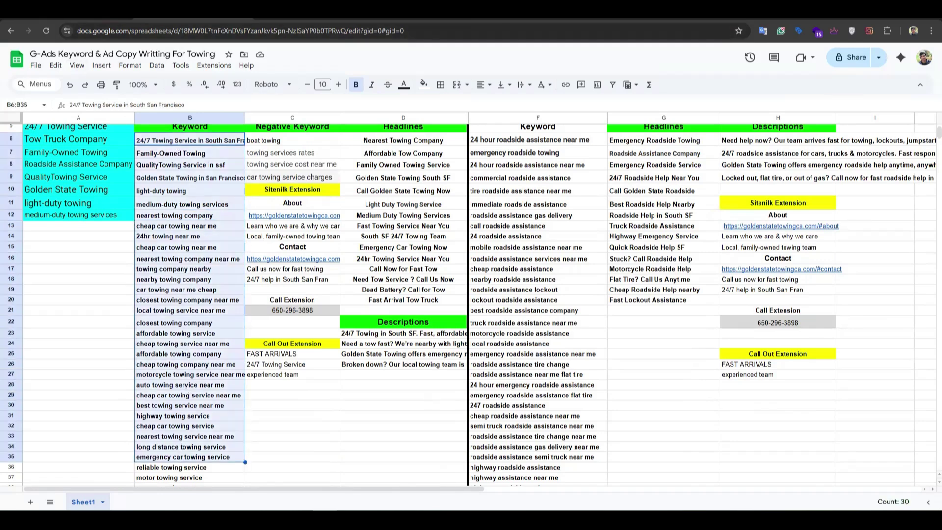
click(74, 11)
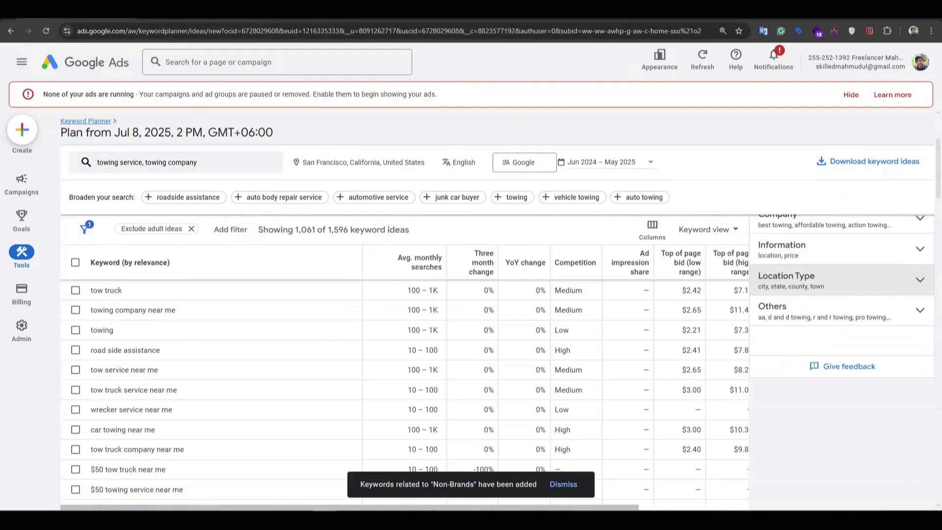
Step: Compare the keyword ideas with the keywords and negative keywords of Ad Group 01 - Towing Service in the spreadsheet
click(191, 11)
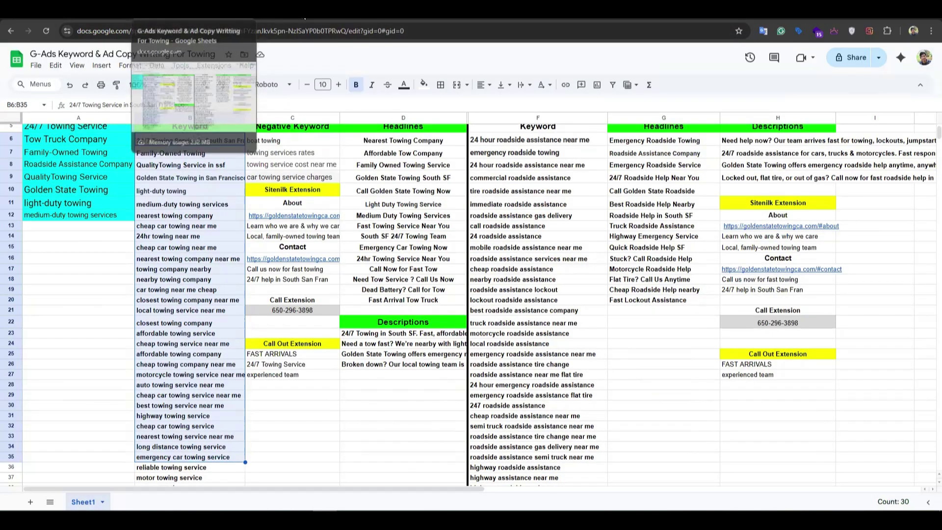
click(303, 11)
click(191, 11)
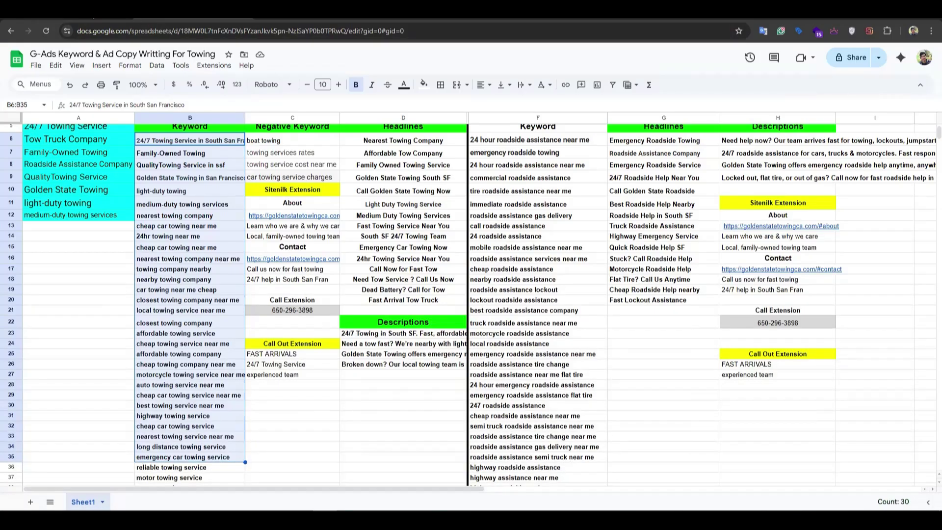
click(78, 11)
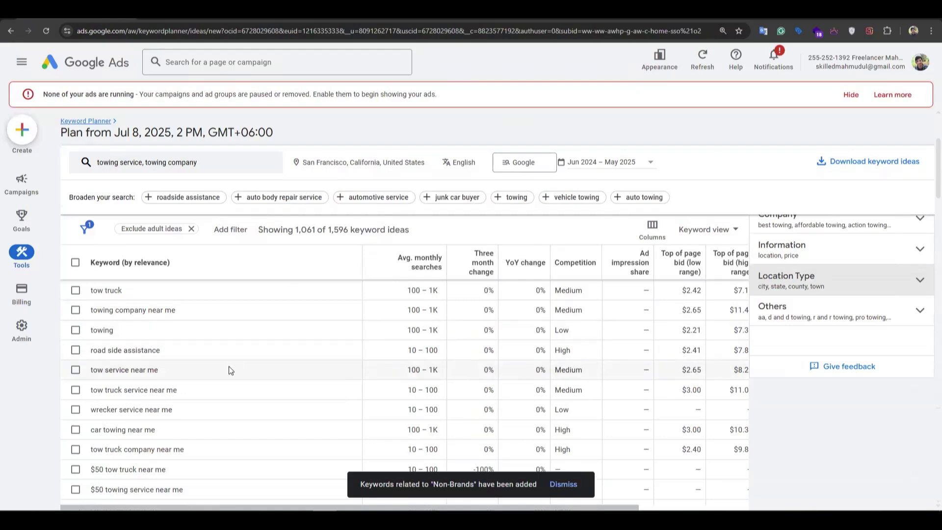
scroll(303, 344, up, 2)
click(191, 11)
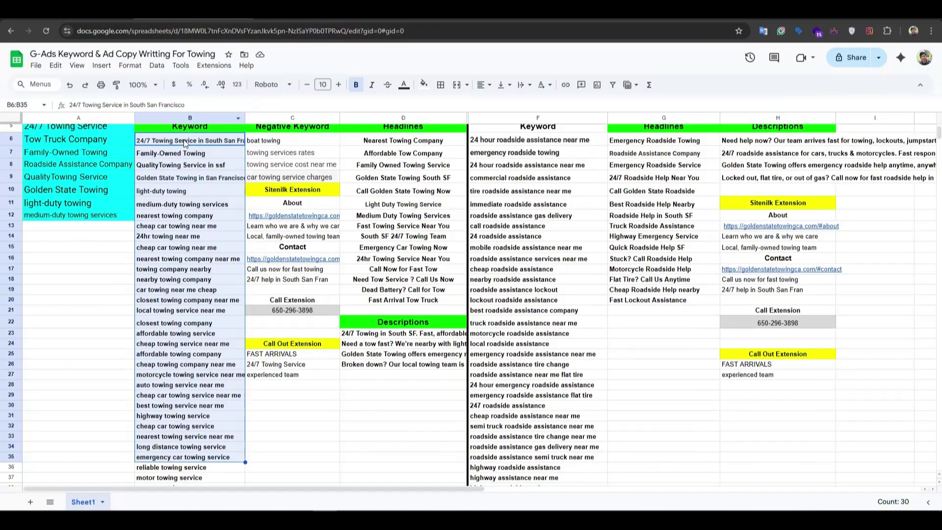
scroll(223, 192, up, 2)
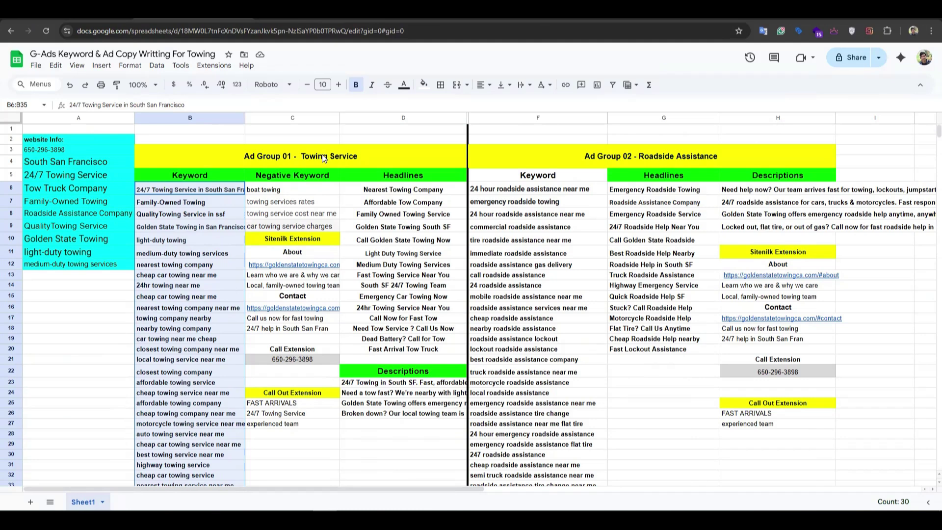
key(Right)
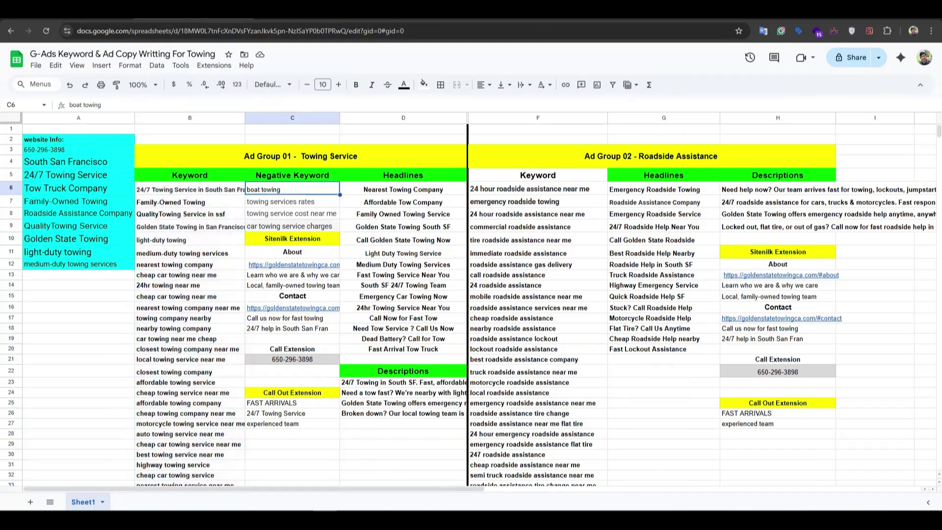
click(76, 11)
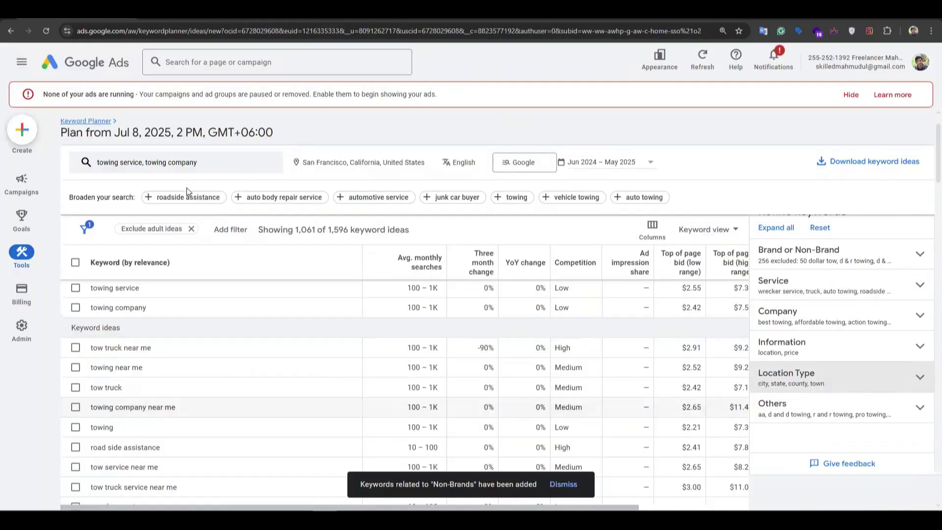
Step: Filter the keyword ideas to those whose keyword text contains "towing", using Text Match
click(220, 232)
scroll(260, 390, down, 4)
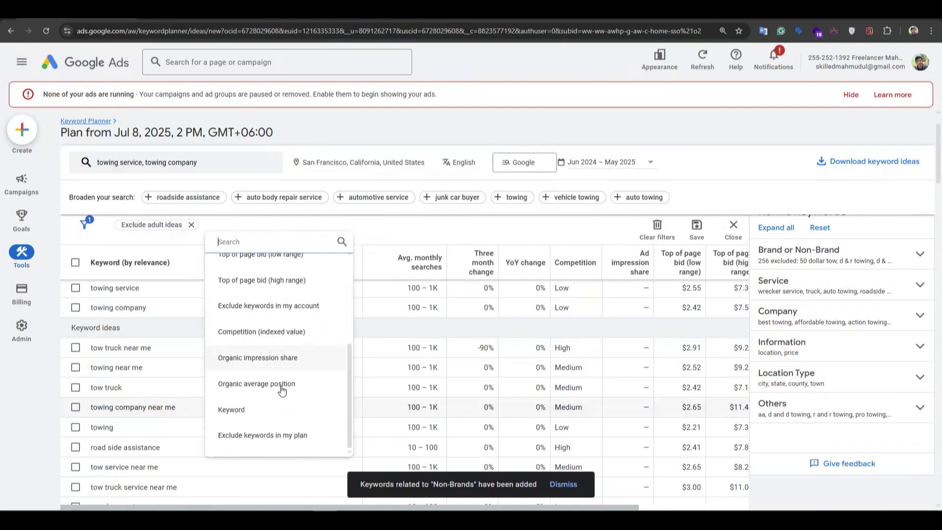
click(246, 411)
click(254, 325)
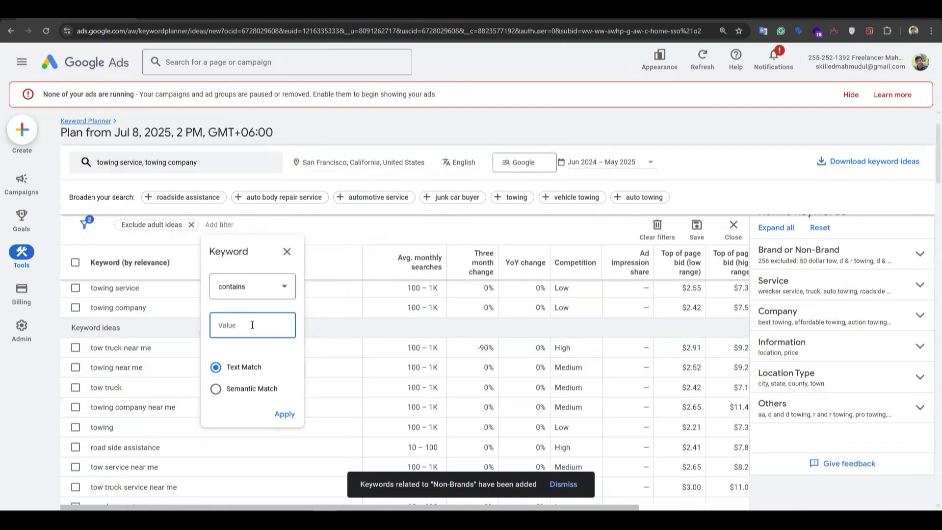
text(towing)
click(285, 414)
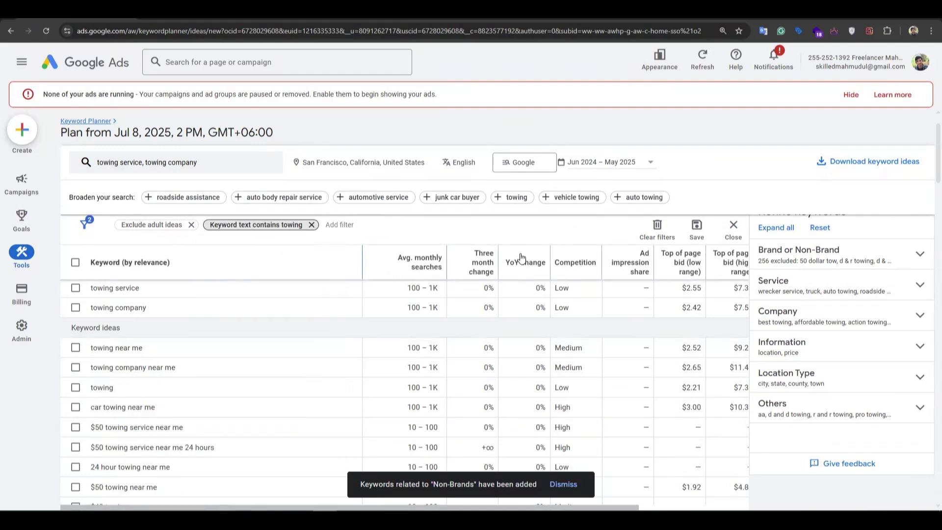
Step: Select "towing company near me" in the filtered ideas and try "$50 towing service near me 24 hours", leaving the latter unselected
click(76, 368)
scroll(193, 458, down, 1)
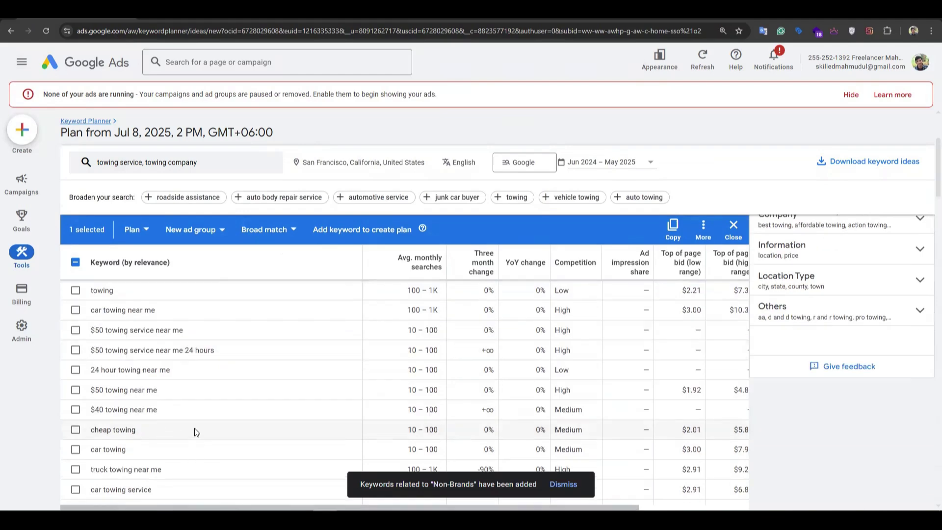
double_click(105, 350)
click(75, 350)
click(75, 349)
scroll(152, 338, down, 3)
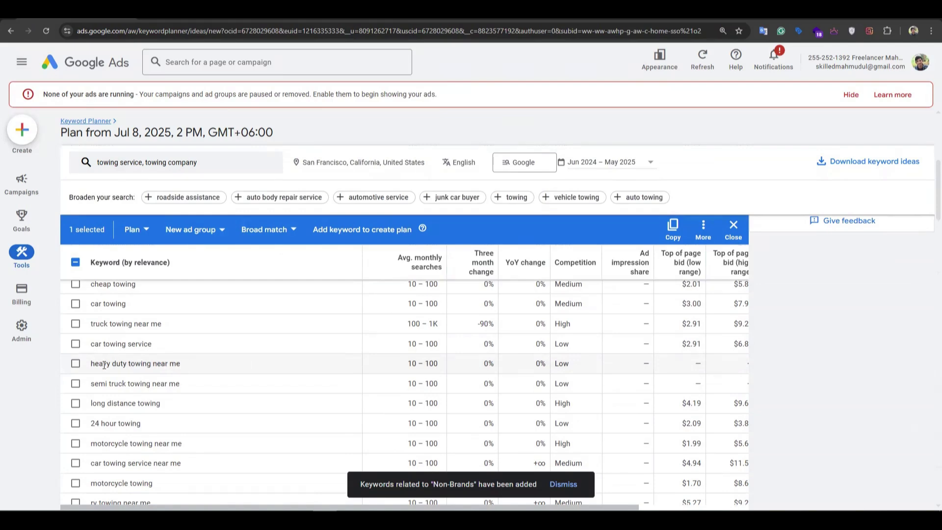
Step: Check "heavy duty towing near me" against the Golden State Towing website, select the keyword, and highlight its text for copying
drag(91, 364, 169, 364)
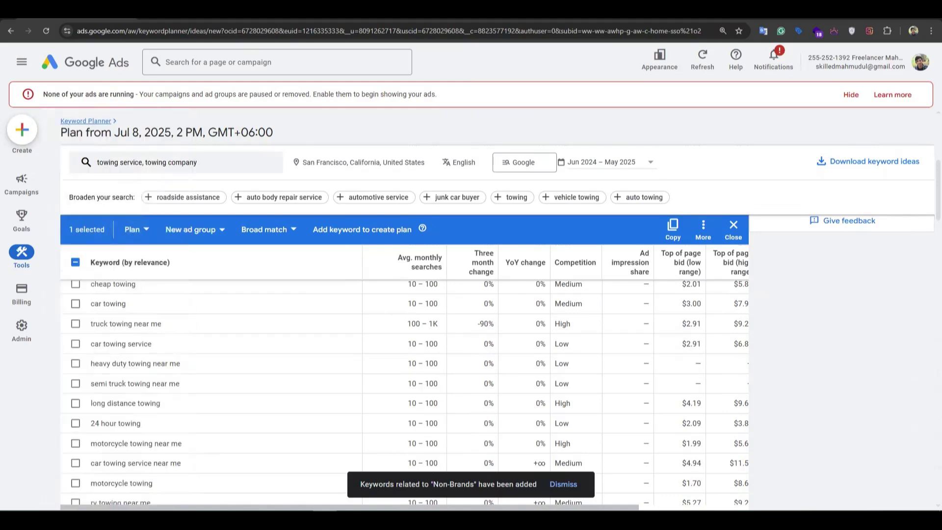
key(ctrl+Tab)
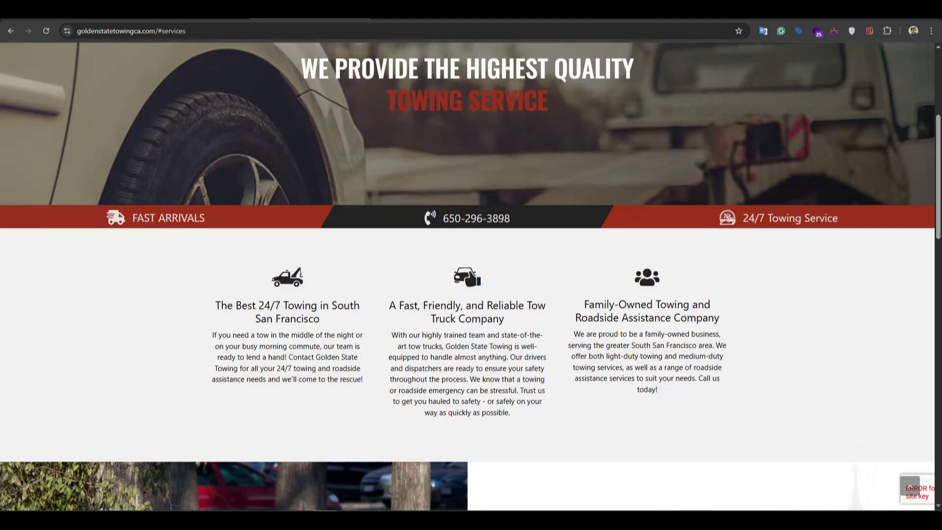
key(ctrl+shift+Tab)
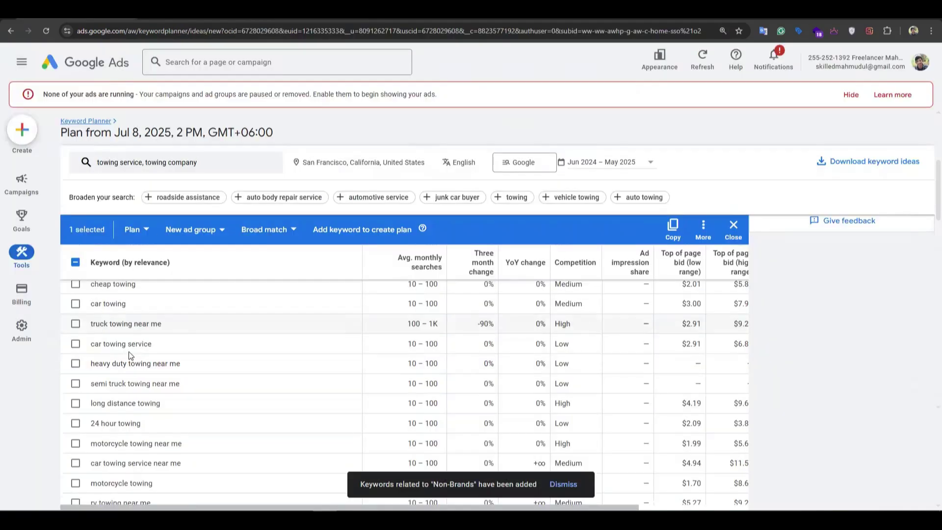
click(76, 363)
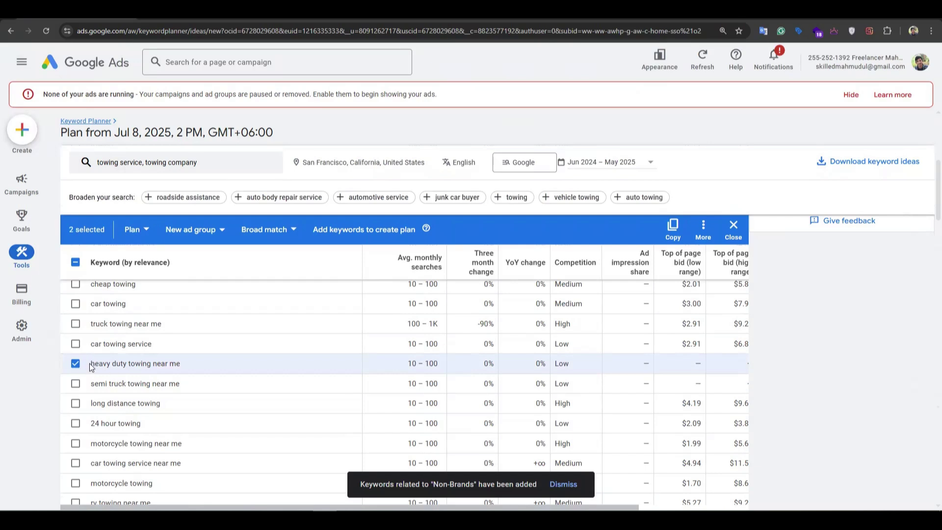
drag(90, 367, 178, 374)
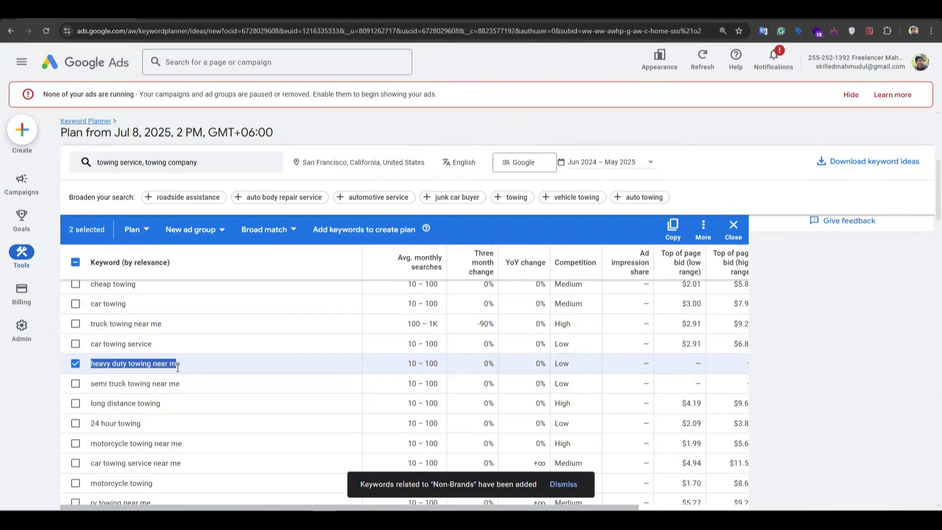
Step: Paste "heavy duty towing near me" into cell C28 of the spreadsheet and clear the selected ideas in Keyword Planner
key(ctrl+Tab)
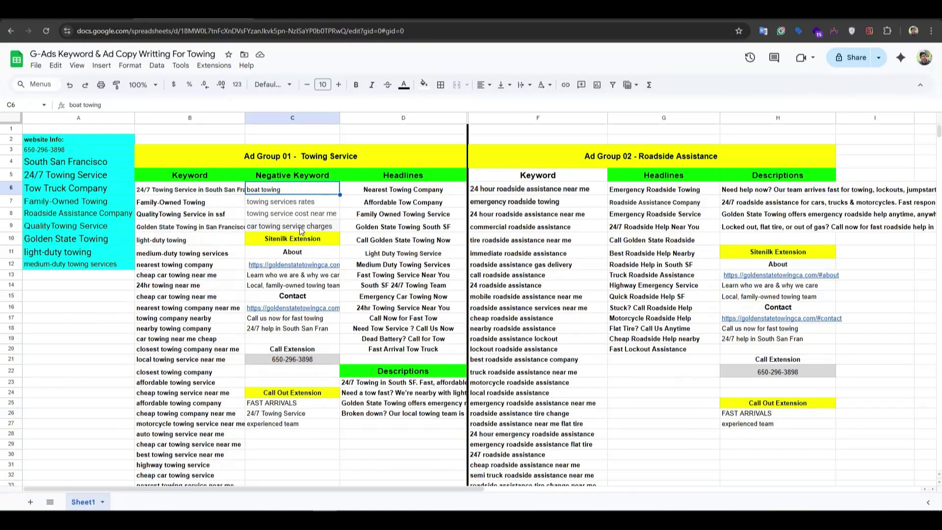
click(283, 439)
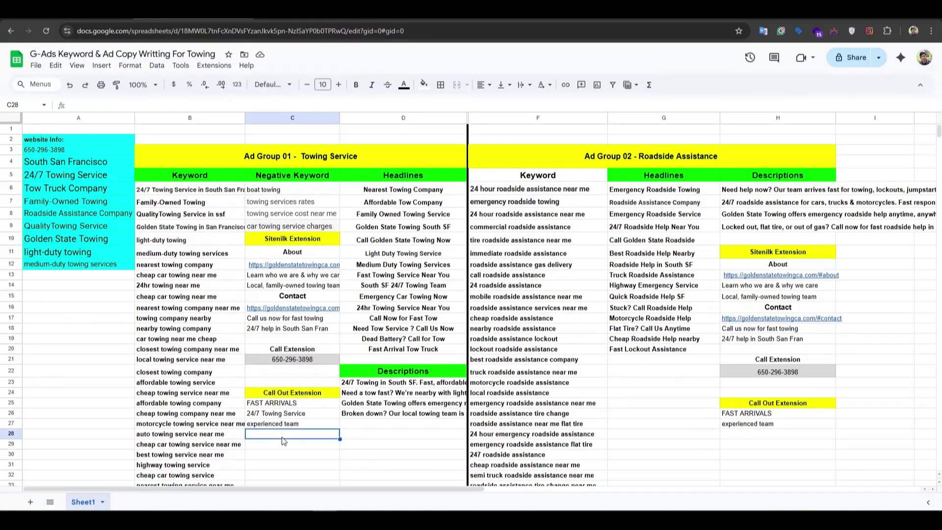
text(heavy duty towing near me)
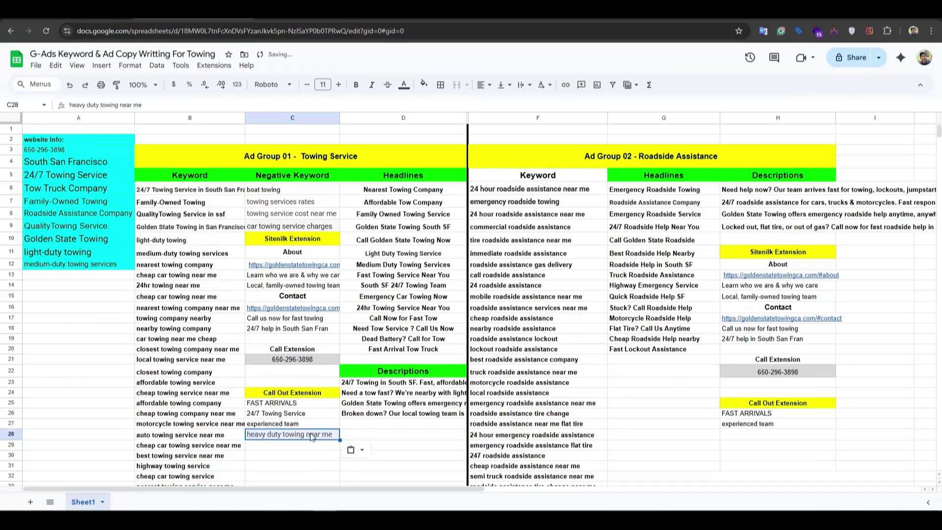
drag(292, 239, 296, 426)
click(383, 445)
key(ctrl+Tab)
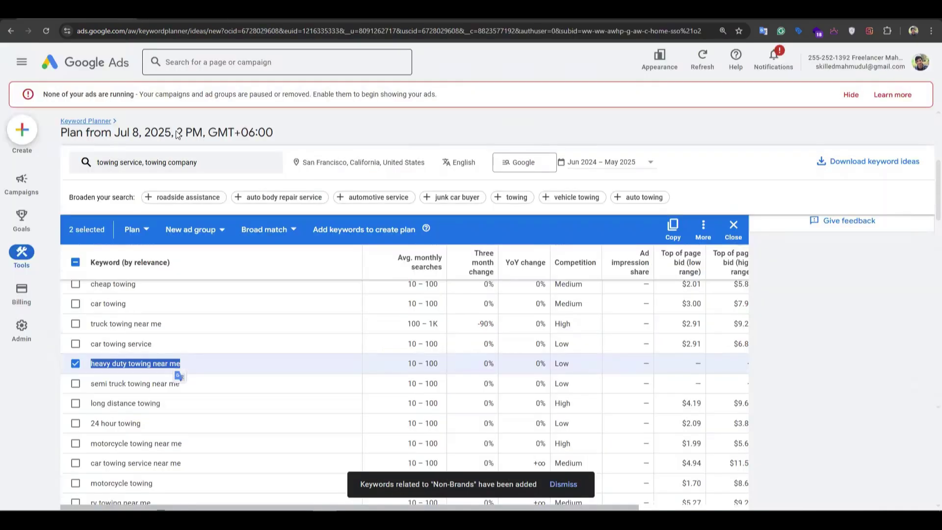
click(734, 227)
Step: Copy "Roadside Assistance" from the Ad Group 02 heading in the spreadsheet
key(ctrl+Tab)
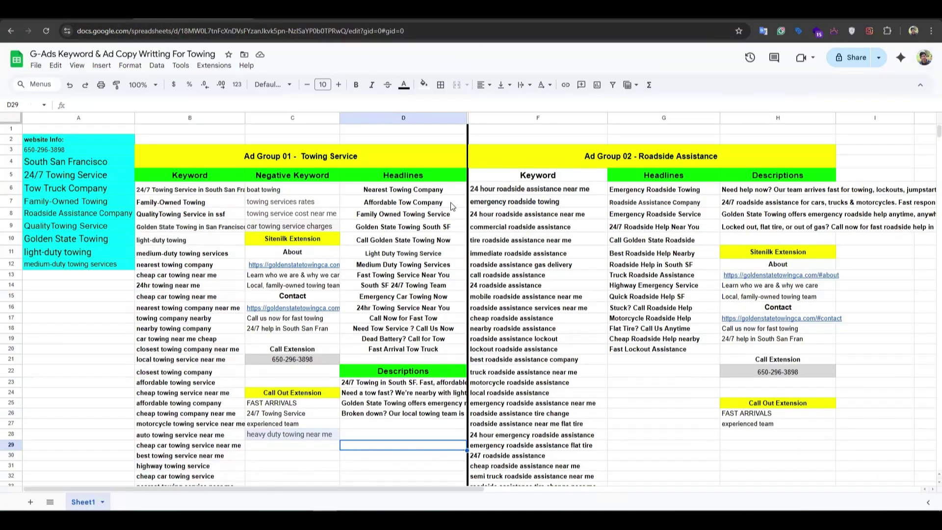
click(647, 159)
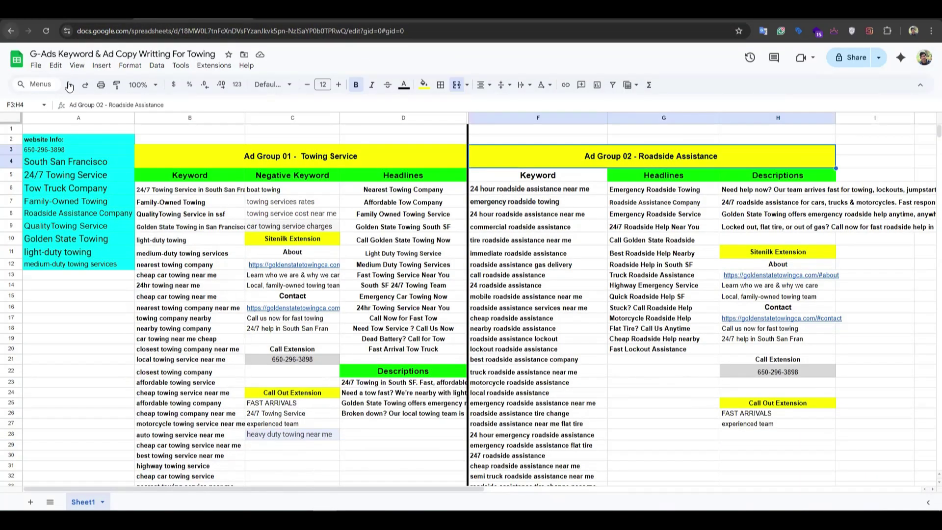
drag(109, 104, 165, 105)
key(ctrl+c)
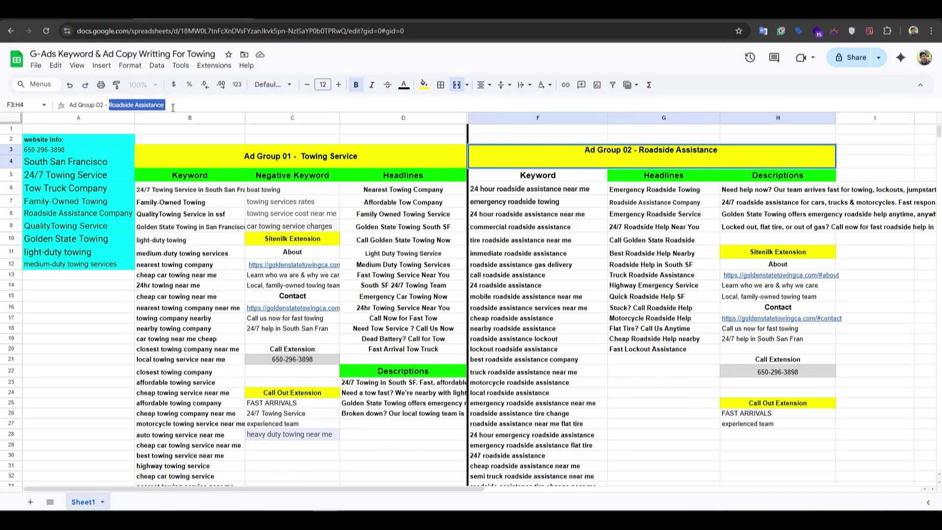
Step: Replace both towing search terms with "Roadside Assistance" in Keyword Planner, get the keyword ideas, and return to the spreadsheet
key(alt+Tab)
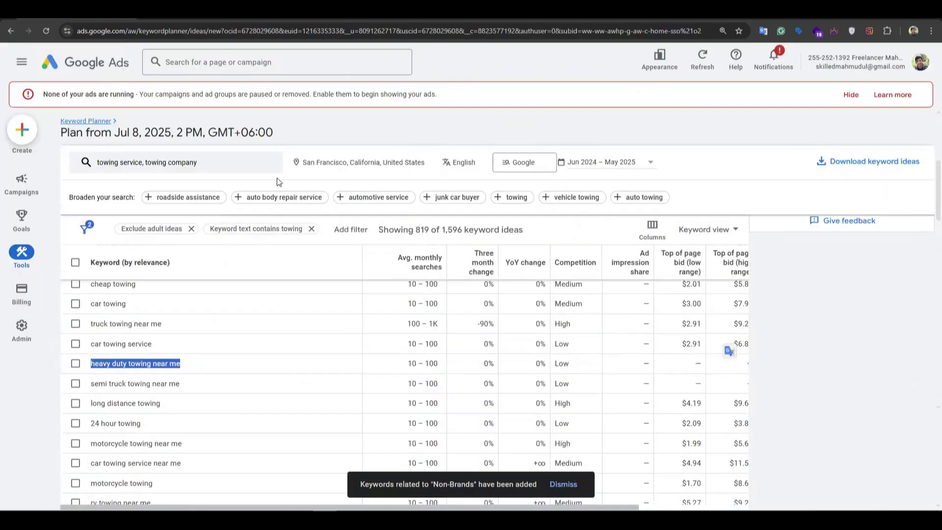
click(216, 165)
click(177, 245)
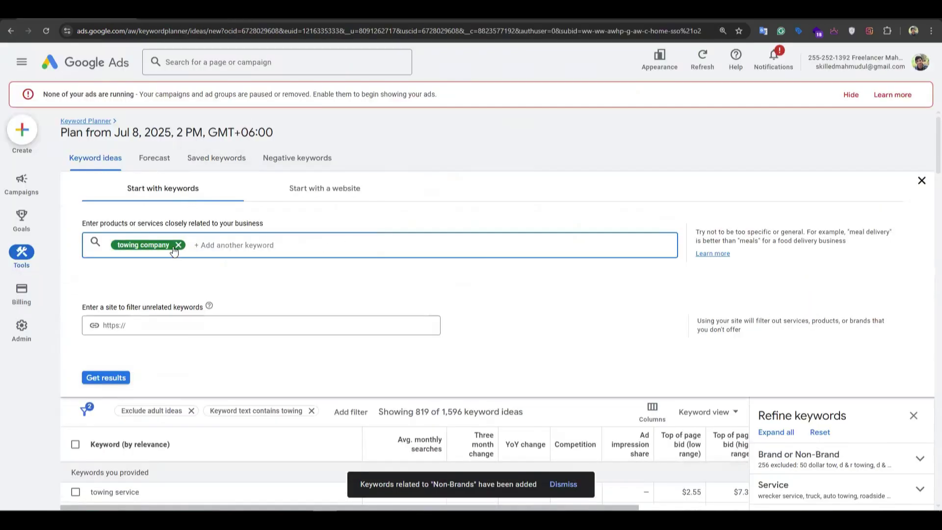
click(179, 245)
key(ctrl+v)
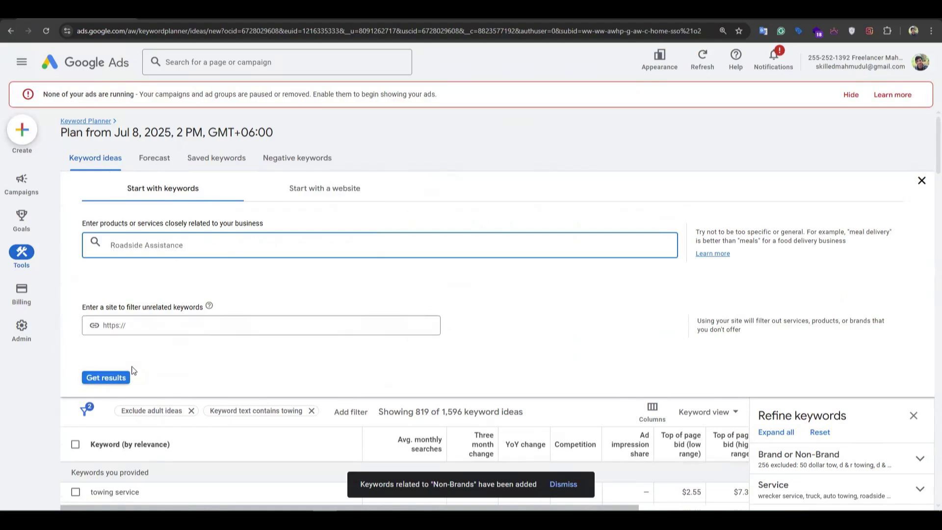
click(94, 377)
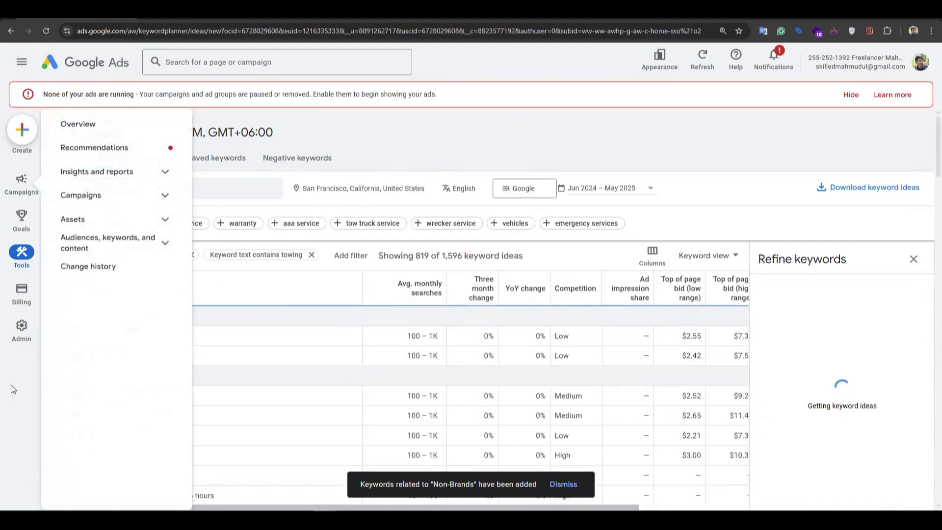
key(ctrl+Tab)
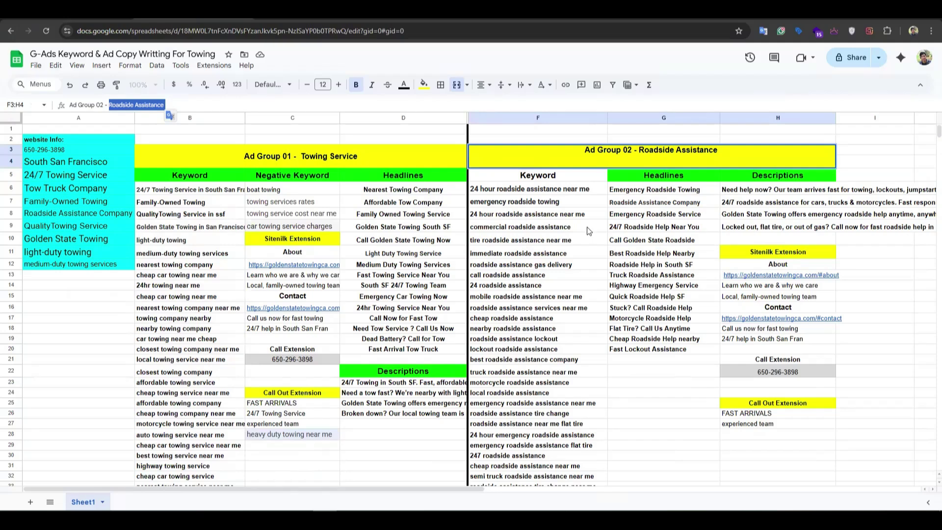
Step: Review the keyword lists under Ad Group 02 - Roadside Assistance and Ad Group 01 - Towing Service
drag(489, 191, 545, 456)
click(671, 411)
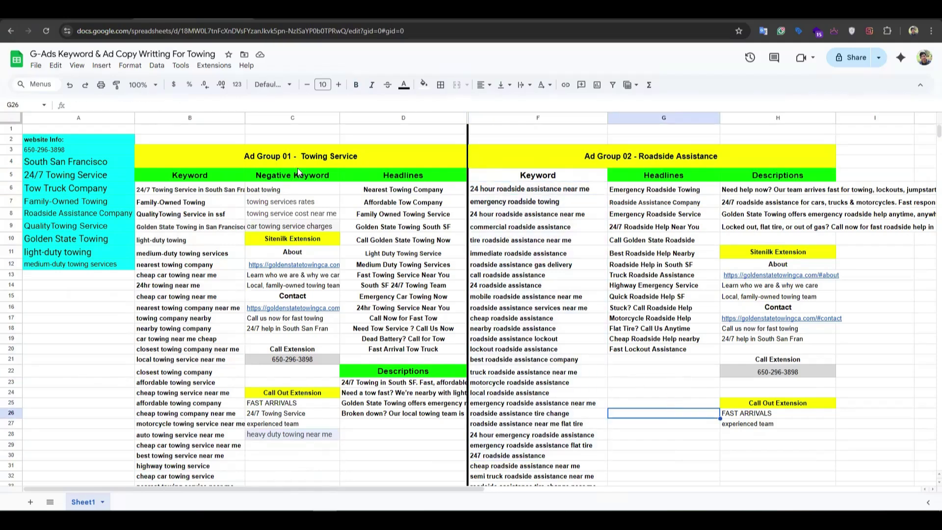
click(176, 191)
drag(174, 213, 182, 414)
click(73, 349)
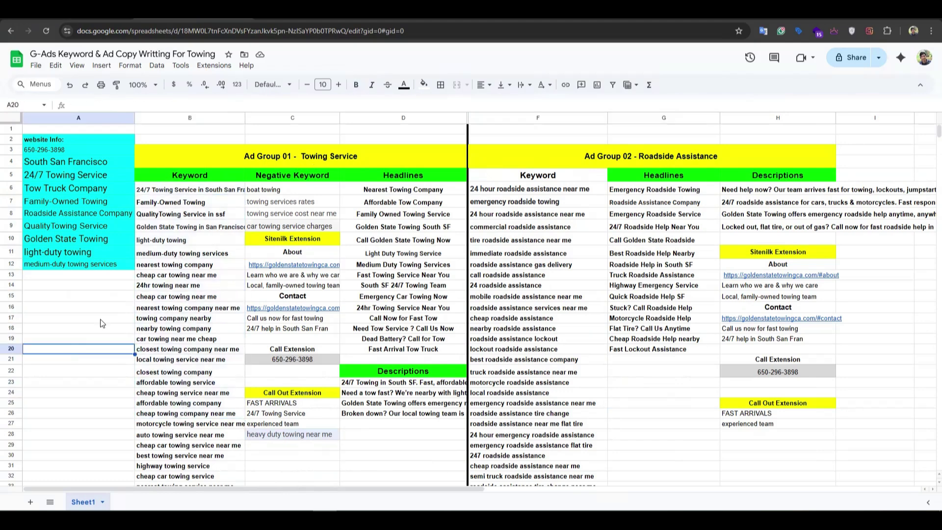
scroll(188, 222, down, 1)
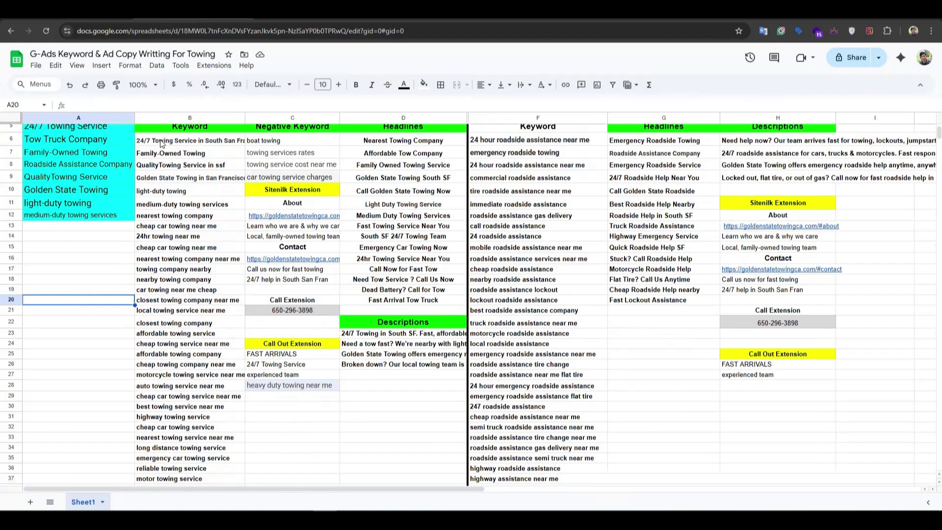
drag(163, 142, 163, 481)
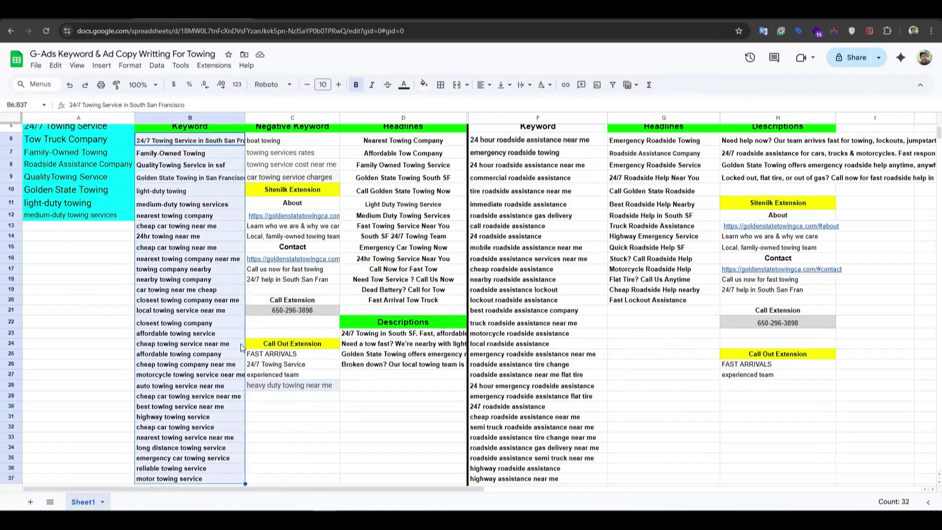
click(365, 166)
scroll(386, 176, up, 1)
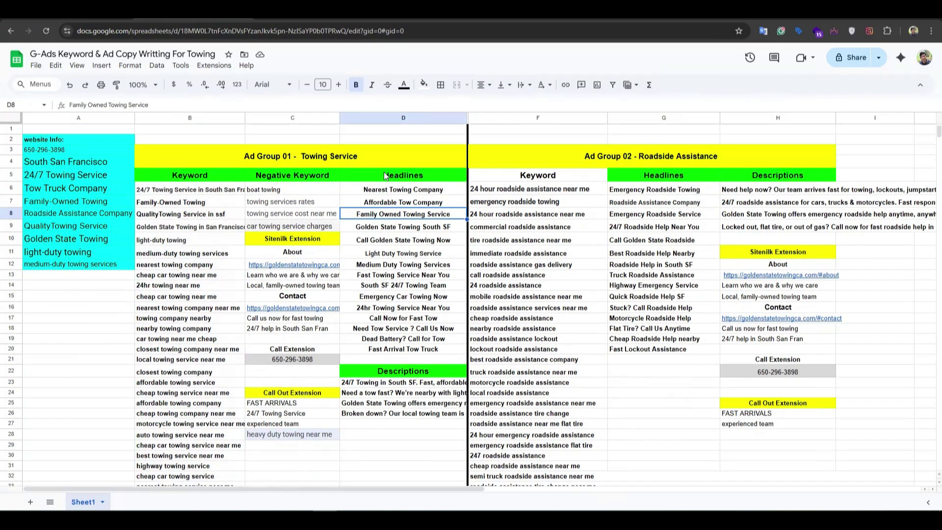
Step: Compare the "Family-Owned Towing" keyword and the website info column with the "Family Owned Towing Service" headline, checking the Golden State Towing website
click(179, 203)
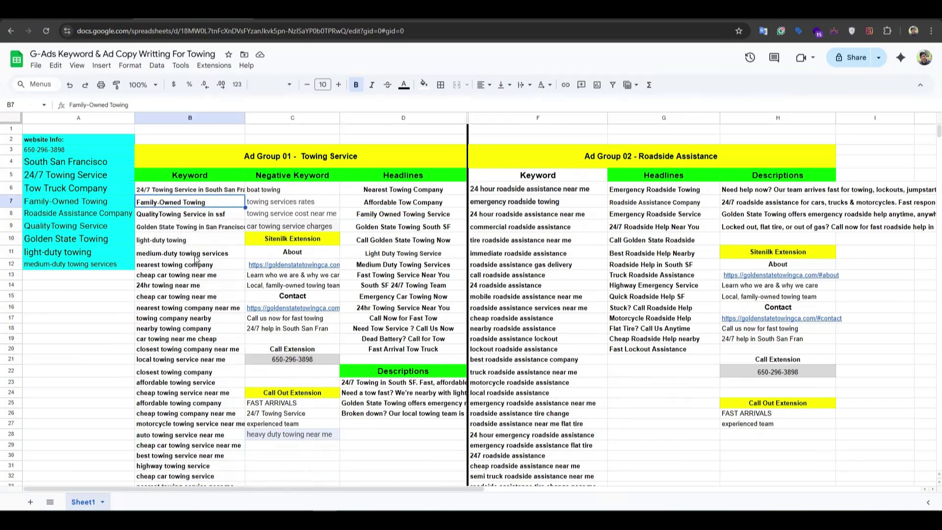
click(417, 197)
click(416, 193)
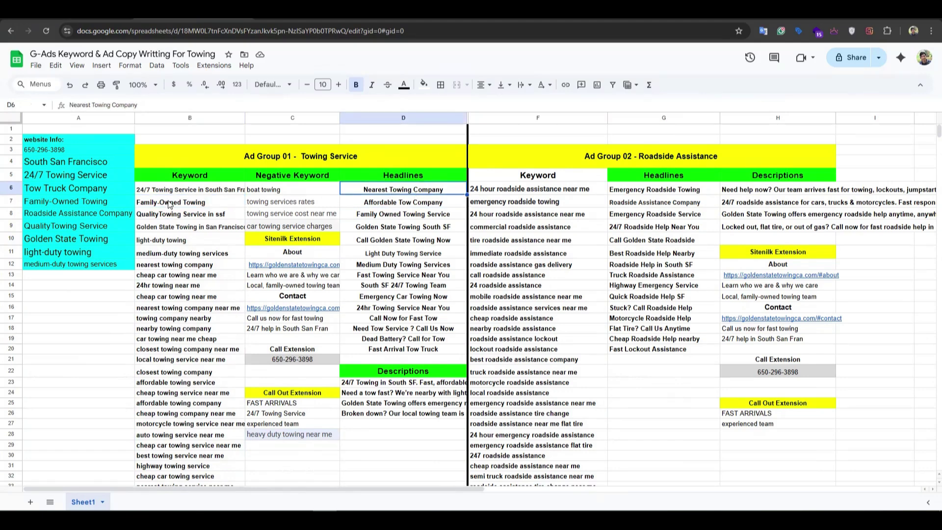
drag(42, 150, 68, 259)
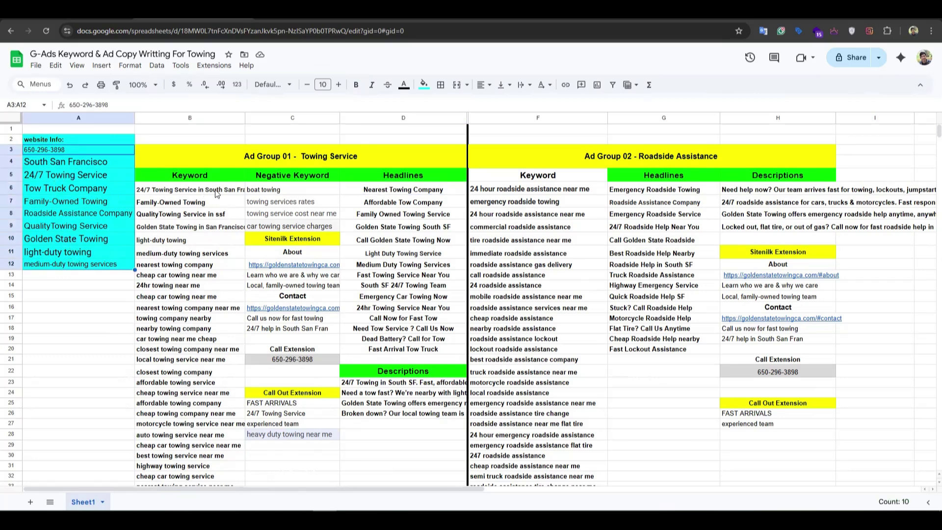
click(68, 296)
click(79, 202)
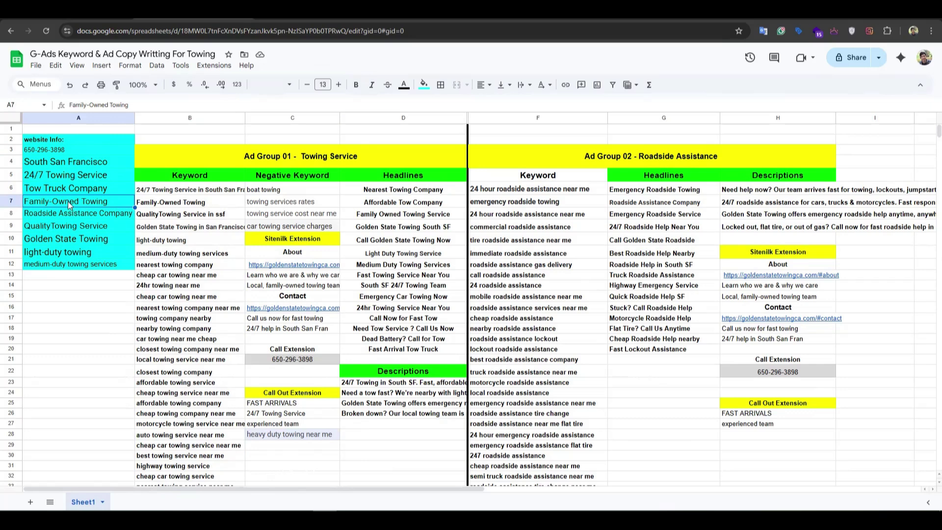
click(164, 207)
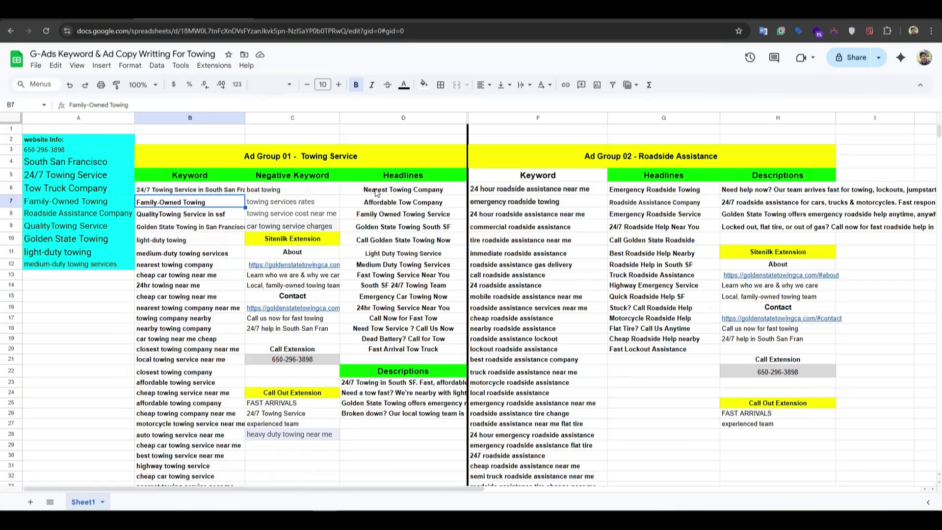
click(387, 219)
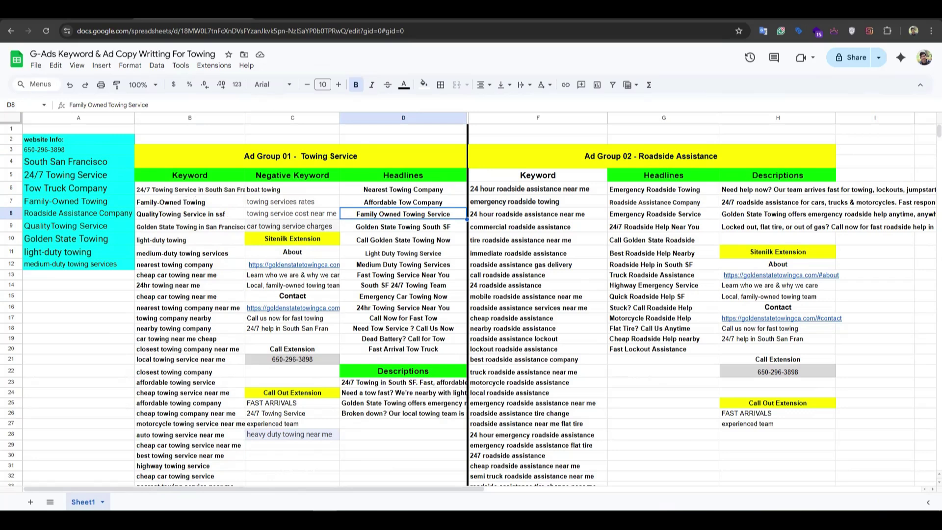
click(310, 10)
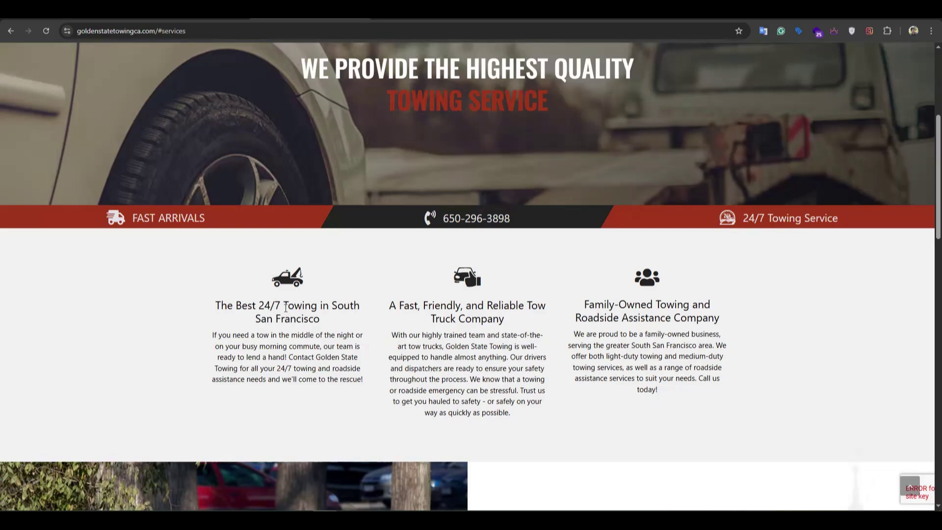
key(ctrl+shift+Tab)
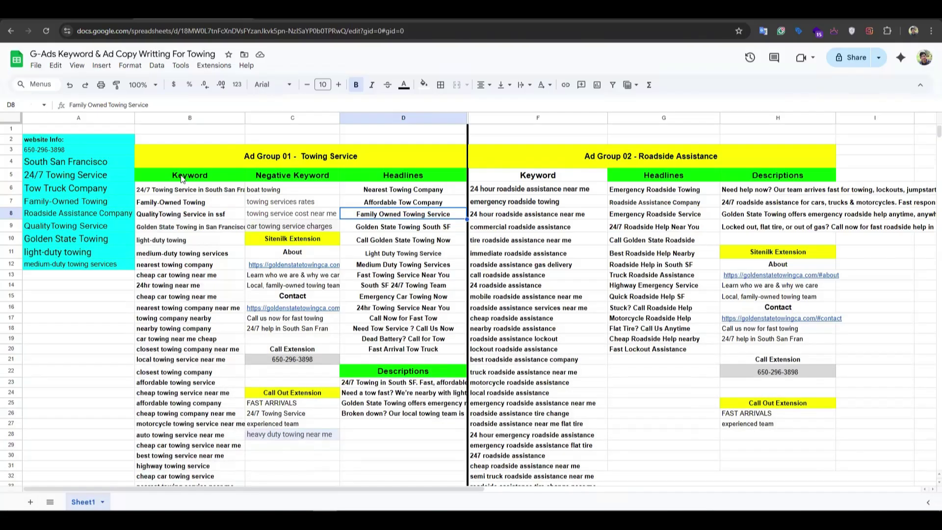
click(166, 204)
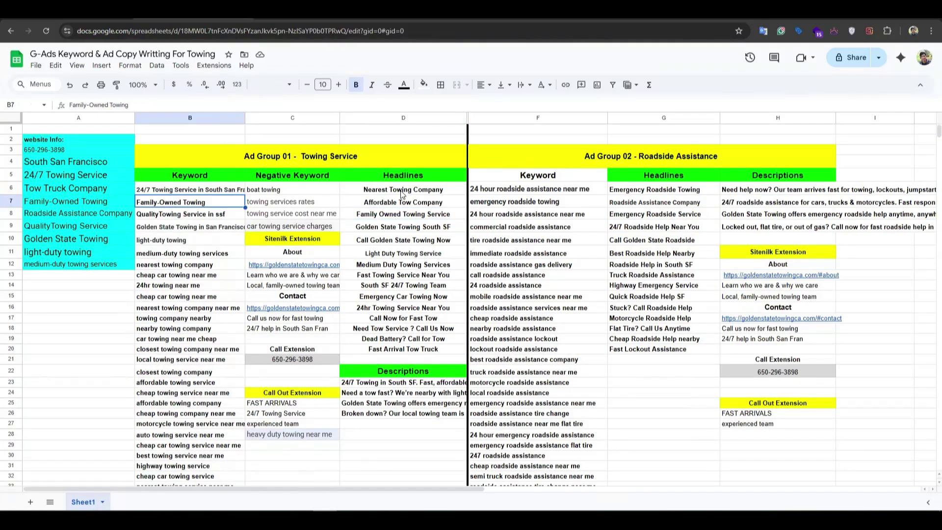
click(391, 216)
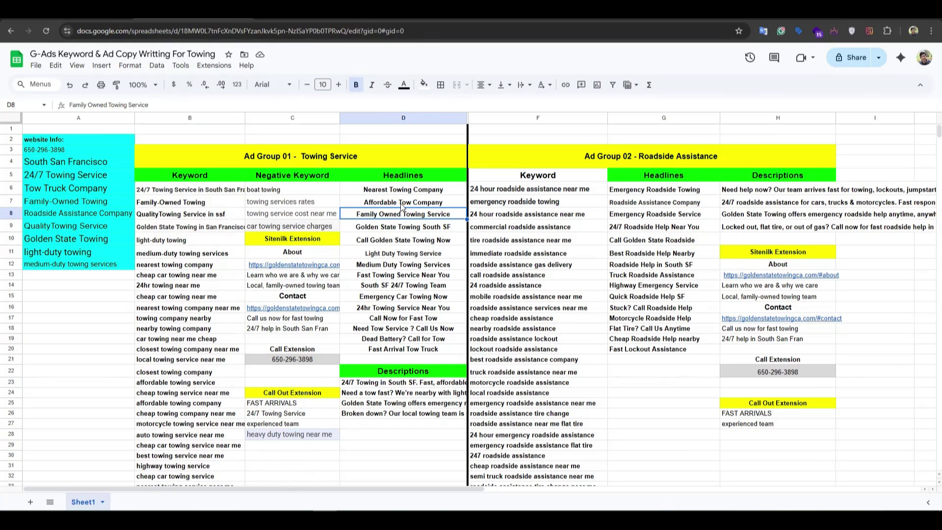
Step: Compare the "24/7 Towing Service in South San Francisco" keyword and South San Francisco website info with the Ad Group 01 headlines
click(165, 191)
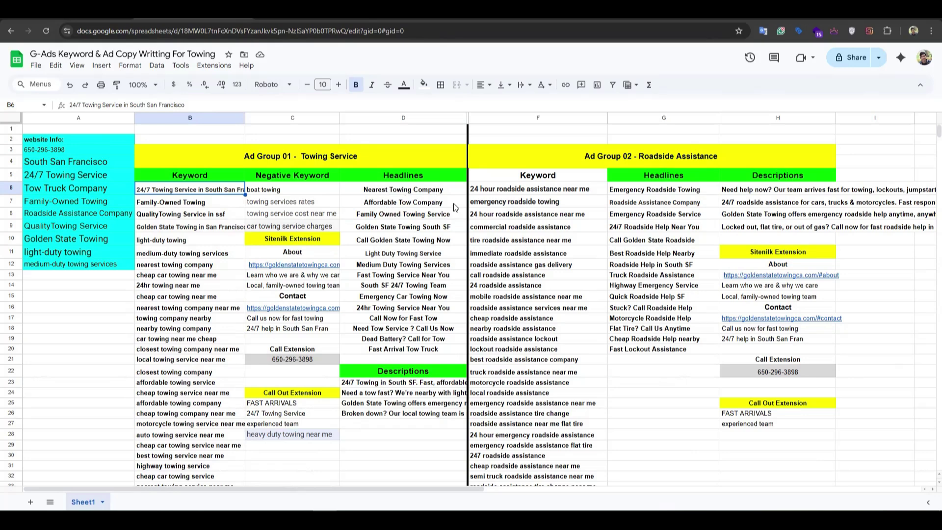
click(376, 195)
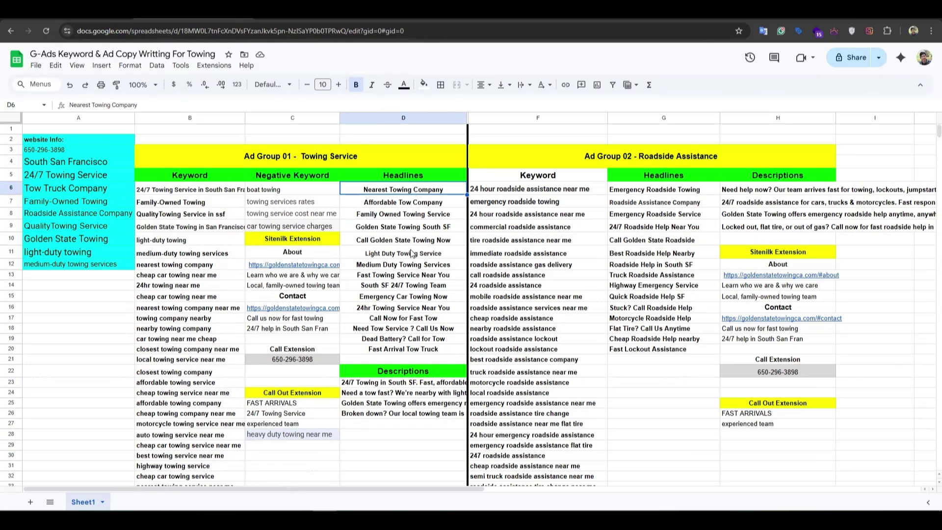
click(419, 230)
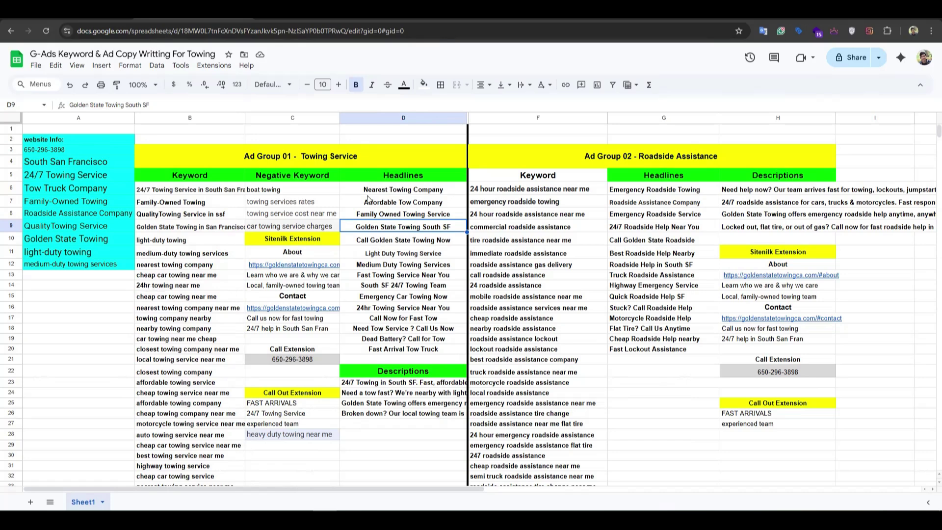
click(383, 278)
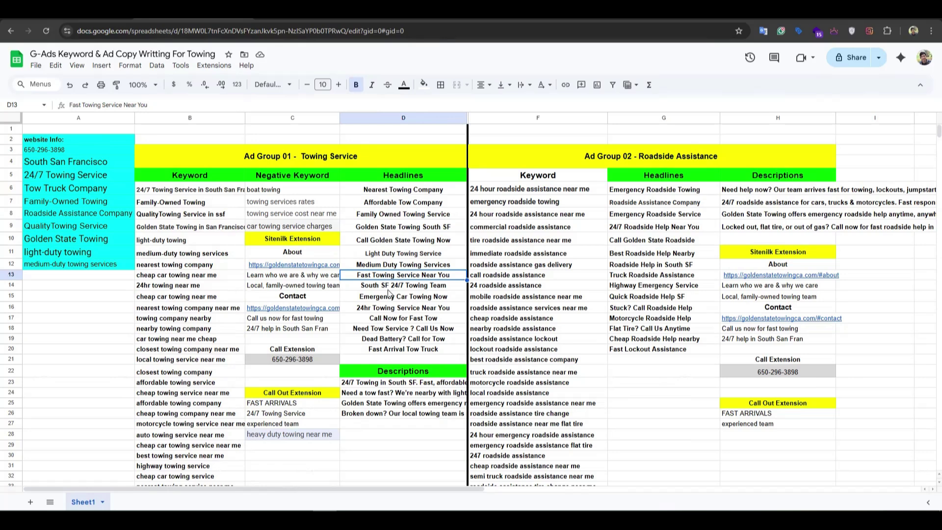
drag(189, 191, 187, 450)
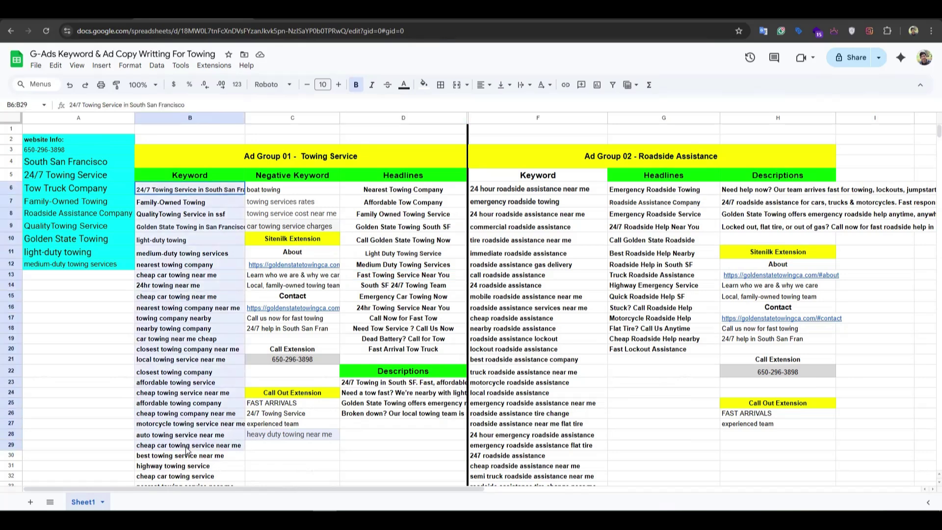
click(86, 164)
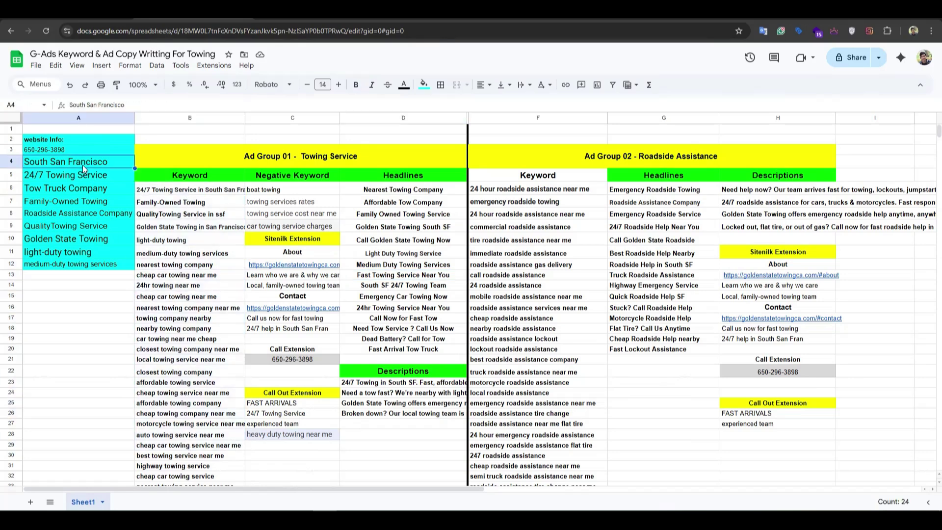
click(186, 193)
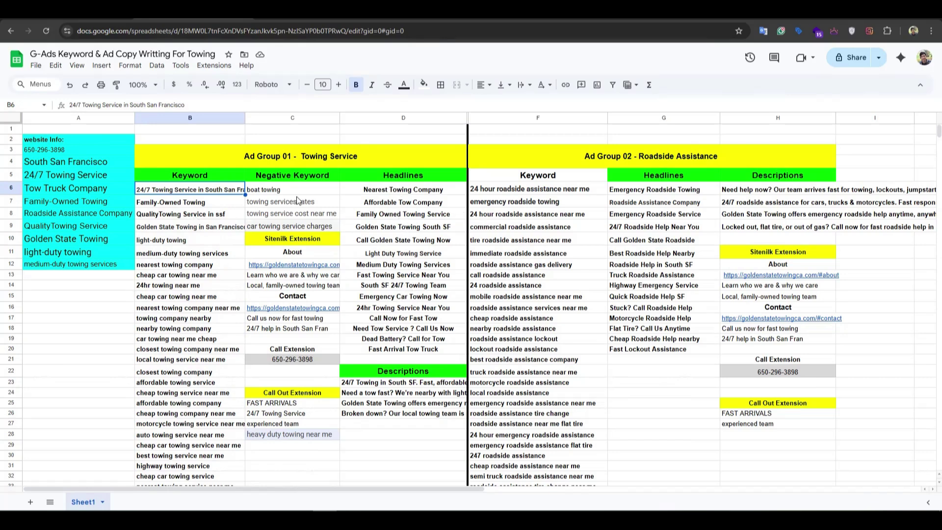
click(379, 288)
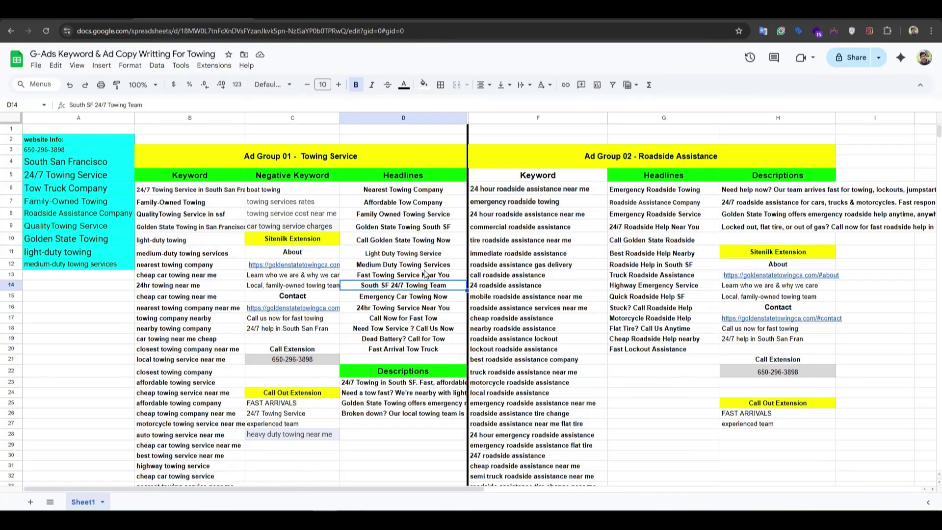
Step: Compare the "medium-duty towing services" and "light-duty towing" keywords with the corresponding Ad Group 01 headlines
drag(175, 190, 171, 265)
click(169, 254)
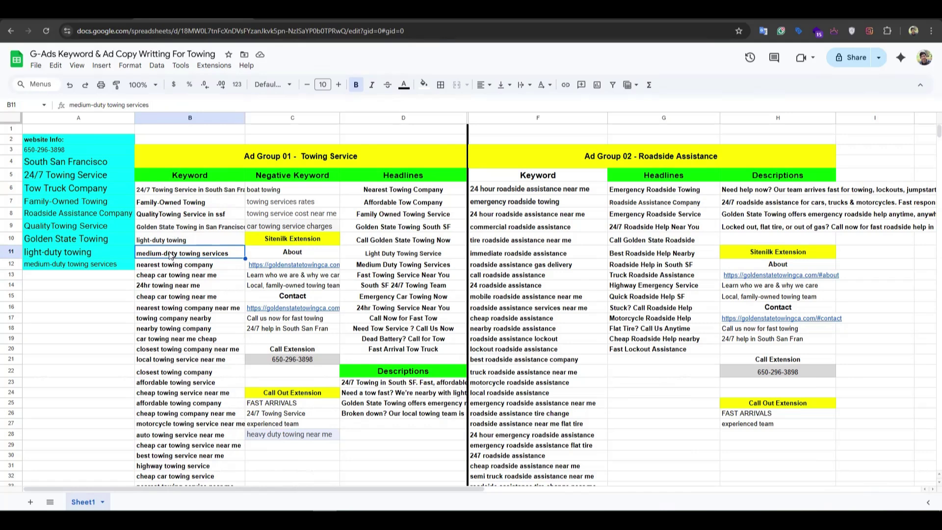
click(392, 267)
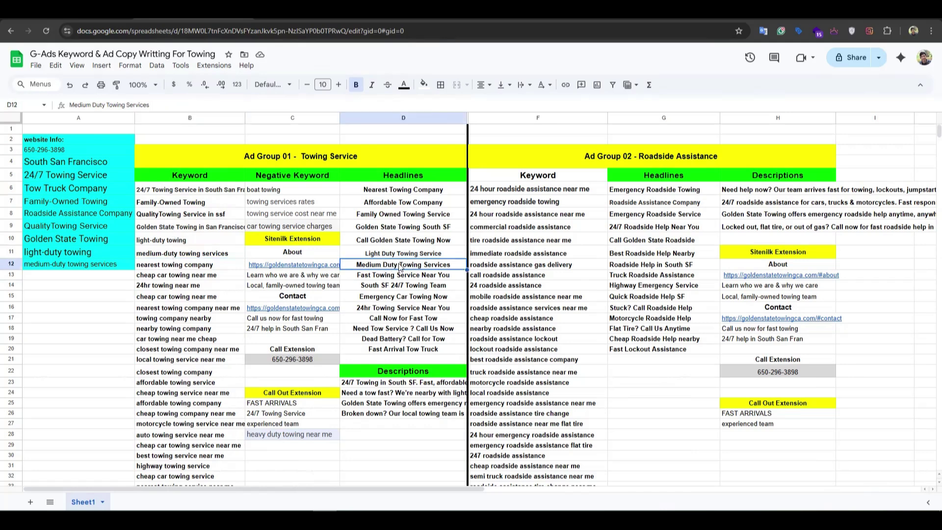
click(160, 245)
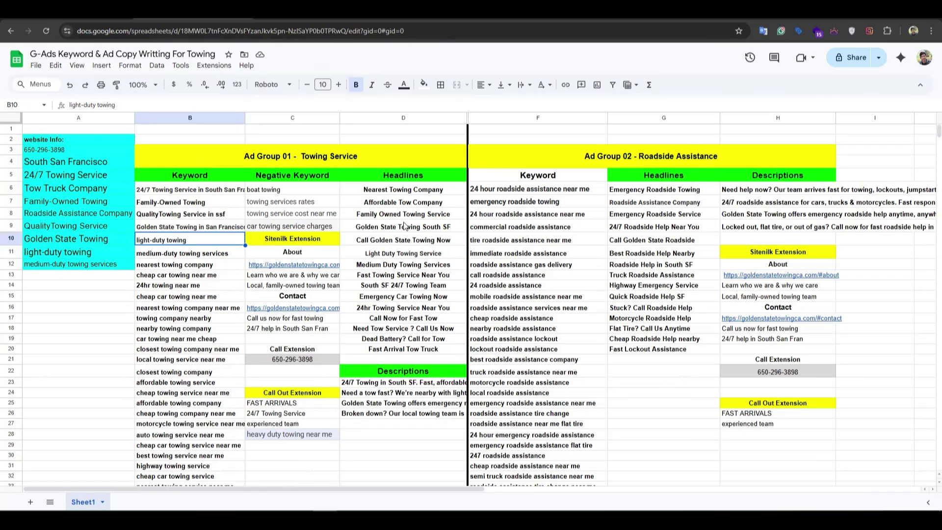
Step: Check the "Fast Arrival Tow Truck" headline against "FAST ARRIVALS" on the Golden State Towing website and return to the spreadsheet
click(419, 351)
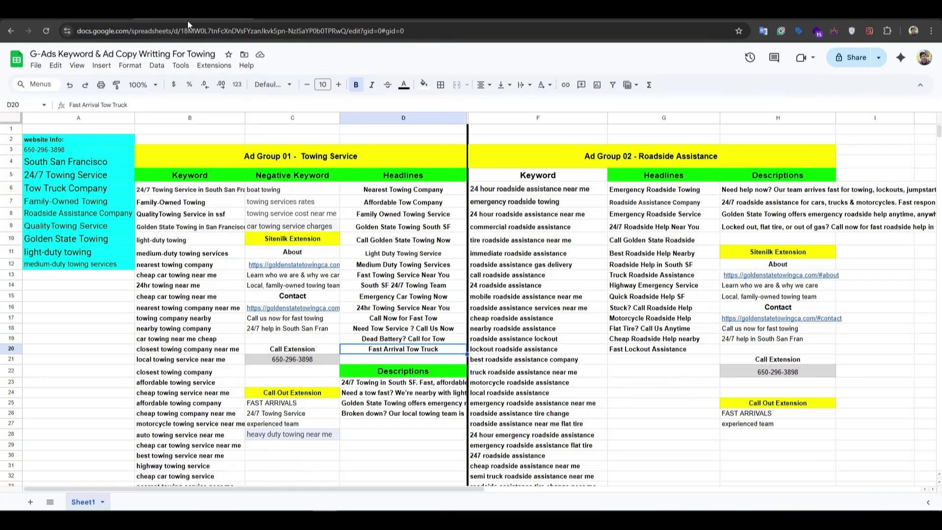
click(309, 11)
drag(134, 218, 206, 219)
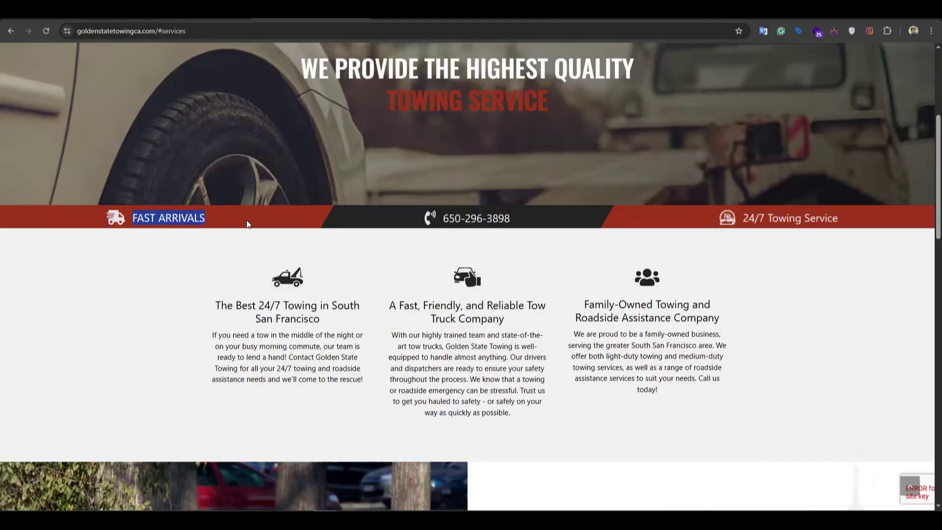
click(184, 255)
click(245, 11)
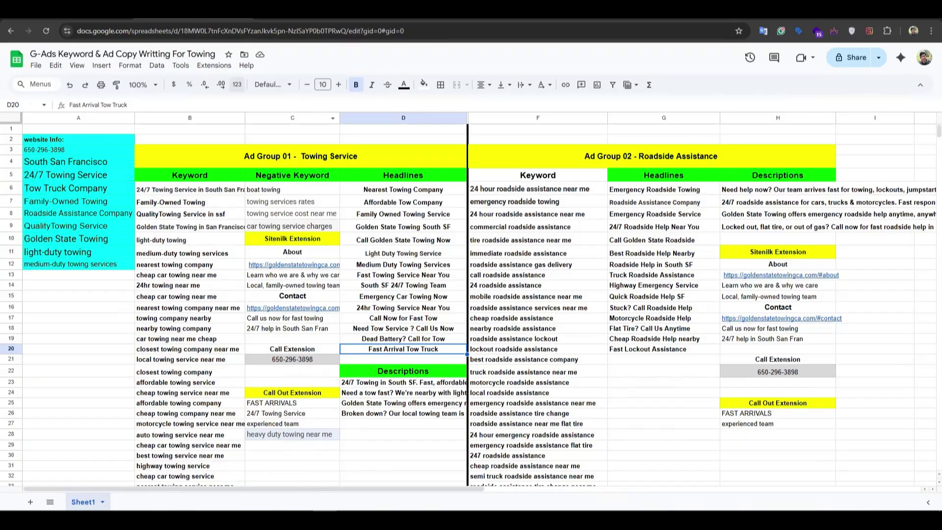
click(309, 11)
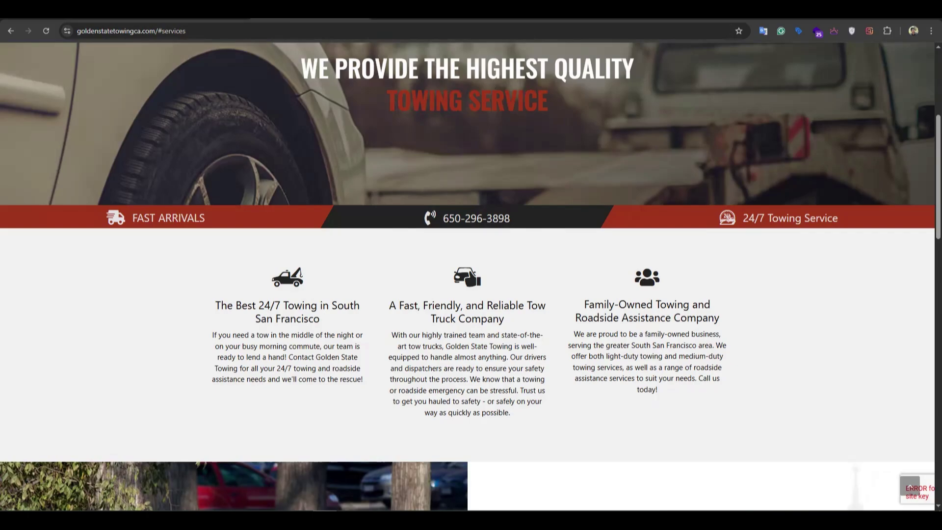
click(211, 11)
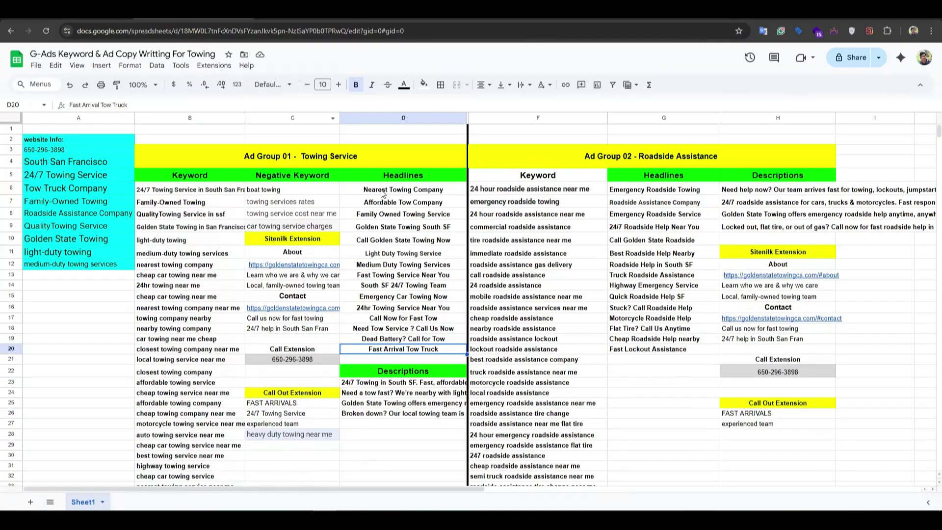
Step: Review the Ad Group 01 headlines in D6:D20 against the keyword column, including "24hr towing near me" and "Emergency Car Towing Now"
drag(384, 191, 387, 350)
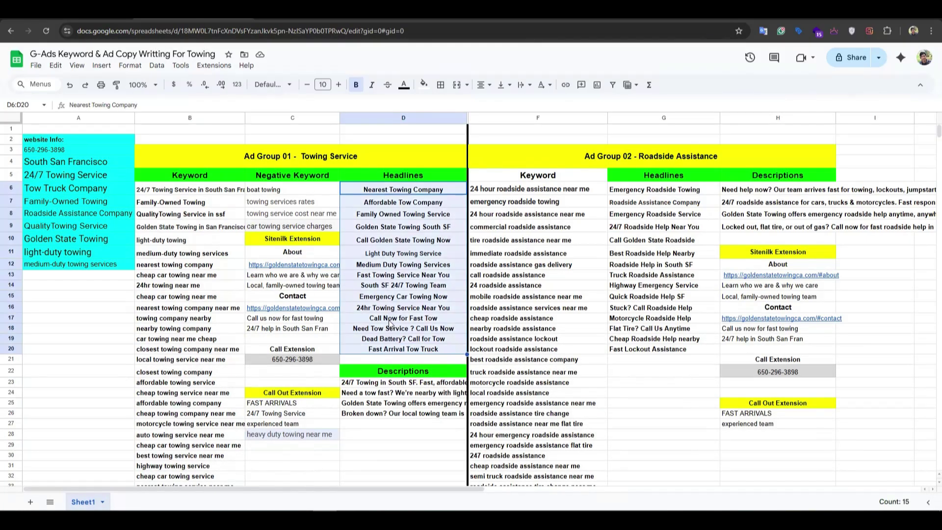
click(392, 265)
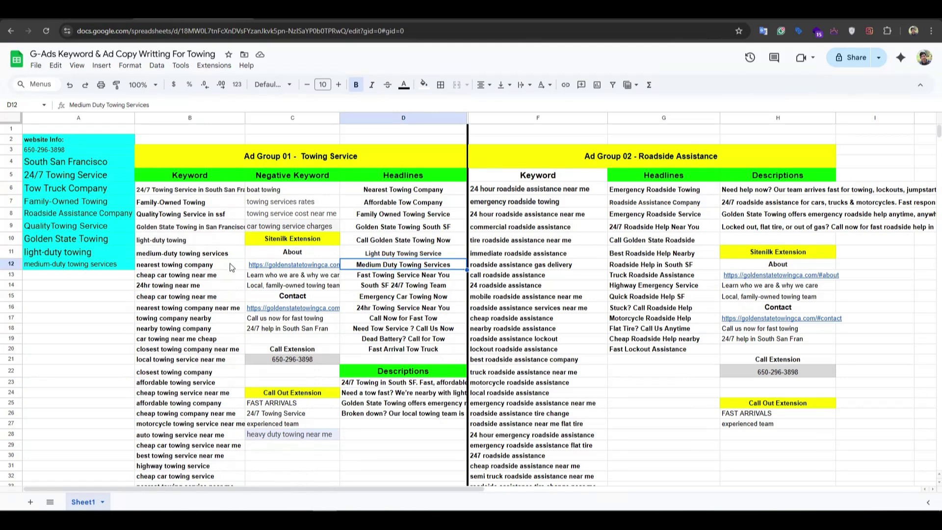
click(154, 204)
drag(160, 242, 189, 406)
click(194, 286)
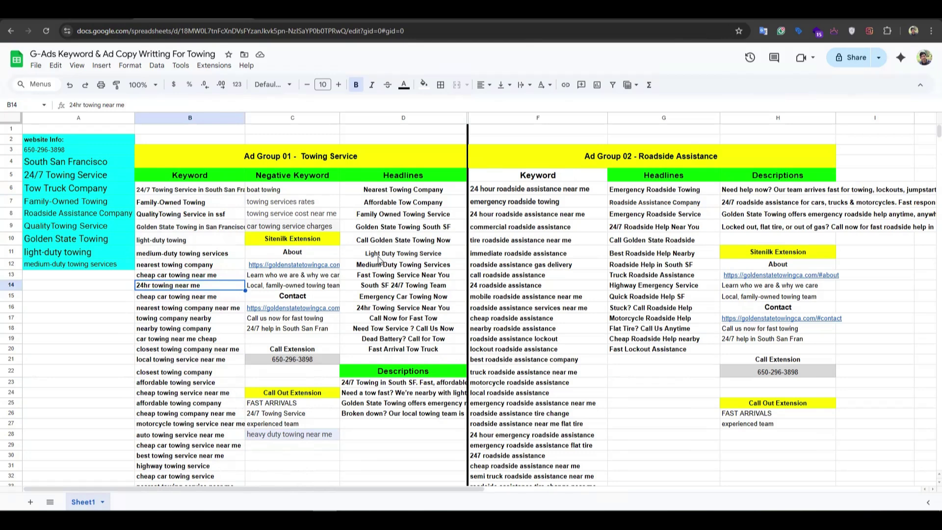
click(390, 300)
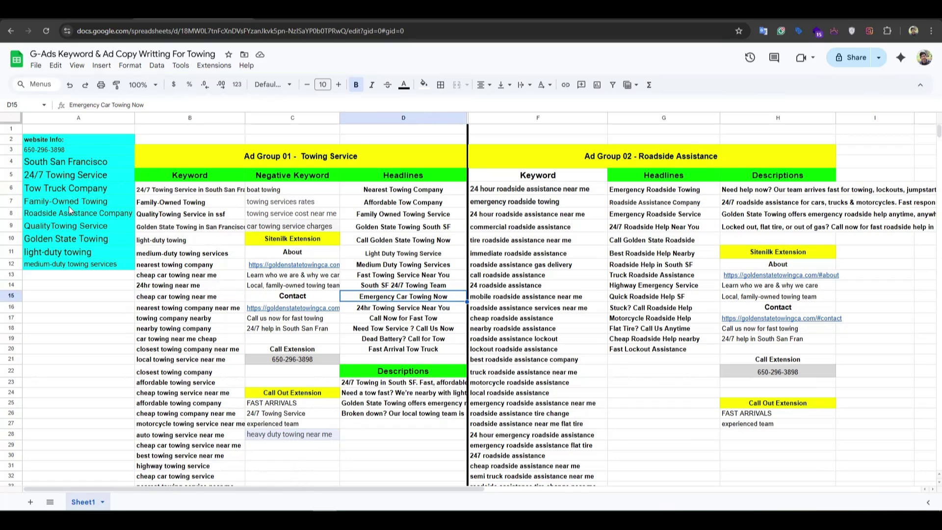
Step: Compare the "Golden State Towing" website info with the "Golden State Towing South SF" headline and review the Ad Group 01 keywords in B6:B37
click(67, 238)
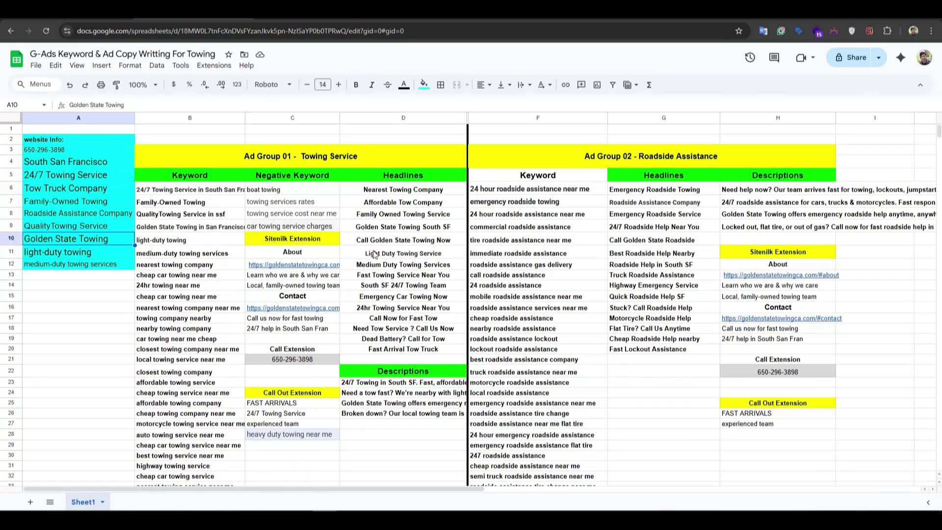
click(415, 229)
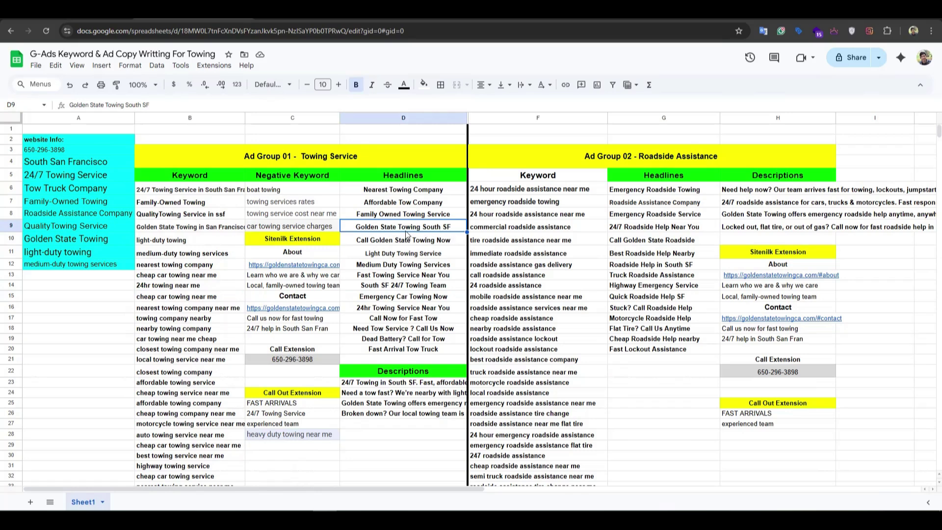
drag(167, 189, 191, 436)
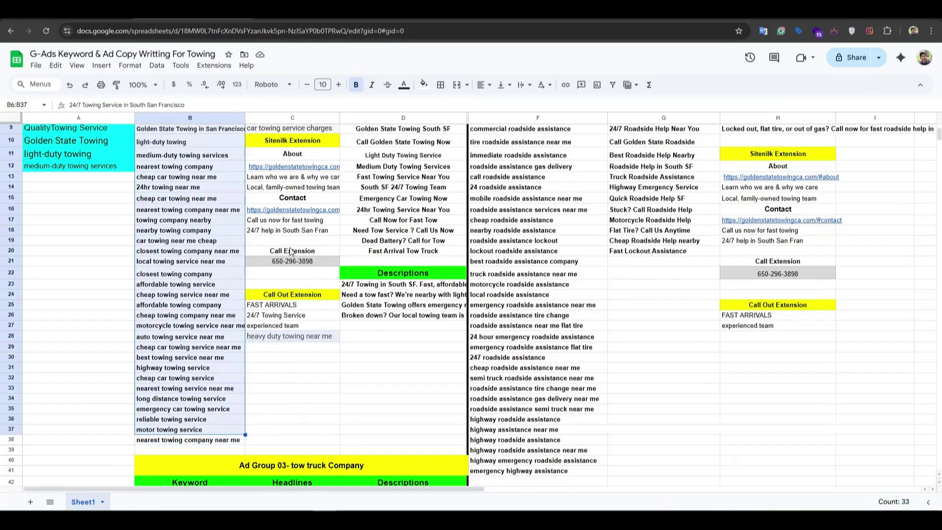
scroll(289, 248, up, 3)
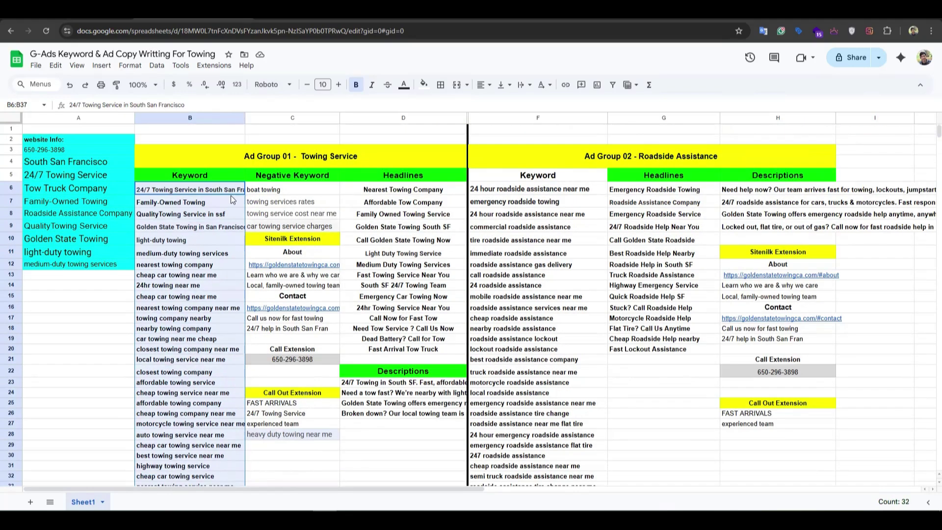
click(181, 200)
drag(179, 196, 179, 431)
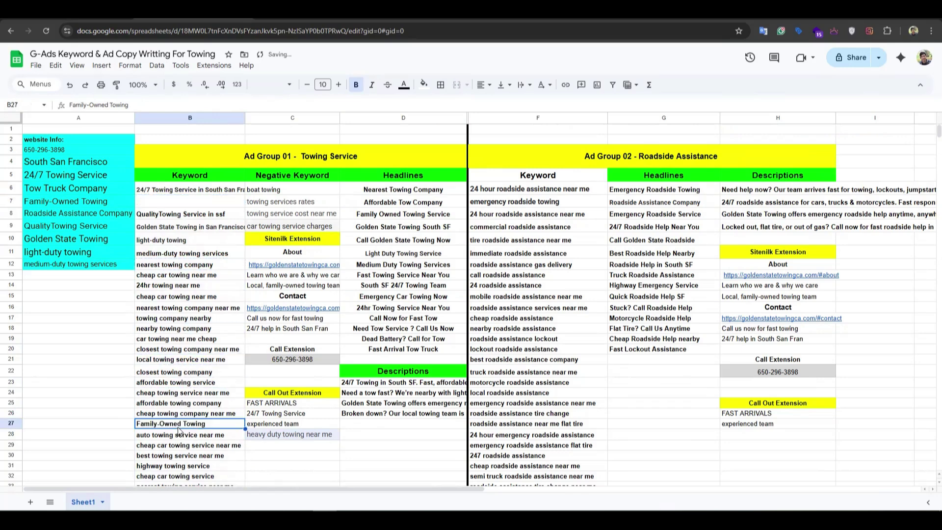
key(ctrl+z)
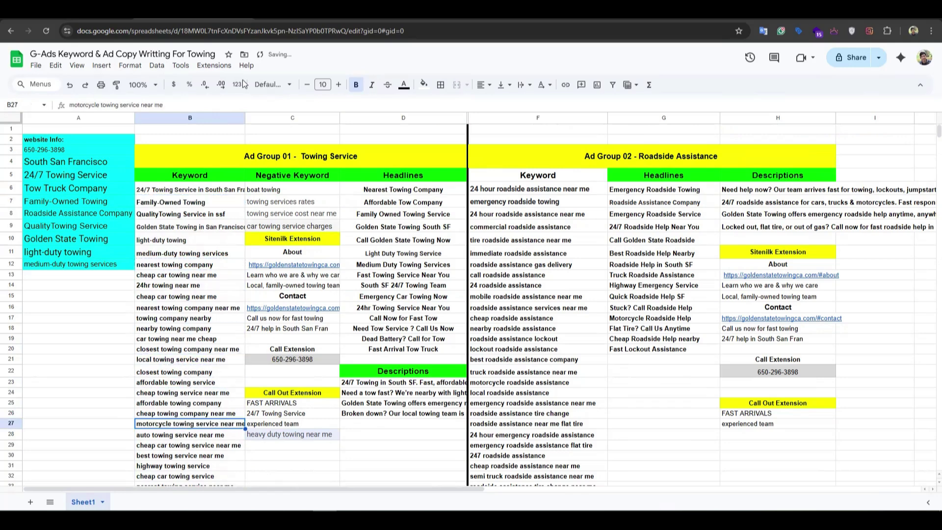
Step: Review the Ad Group 01 headlines from "Nearest Towing Company" through "Fast Arrival Tow Truck"
drag(391, 190, 392, 227)
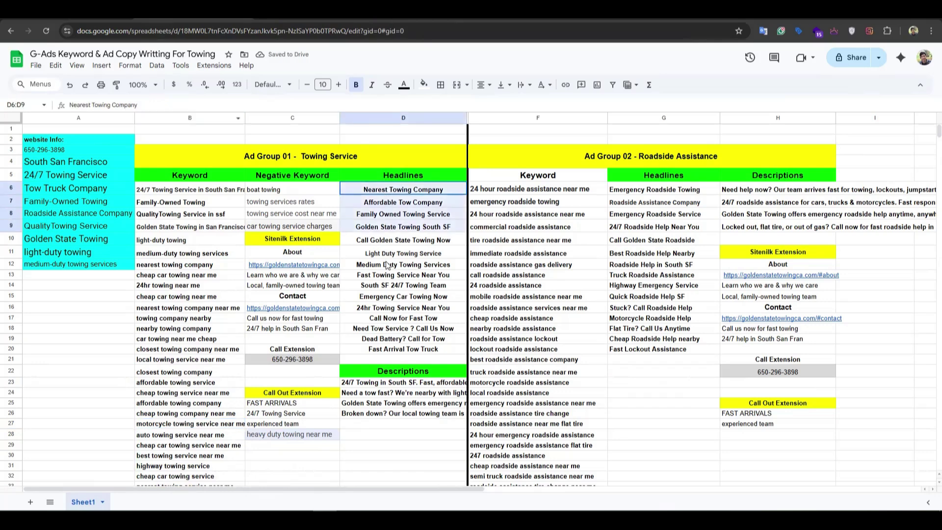
drag(387, 266, 397, 343)
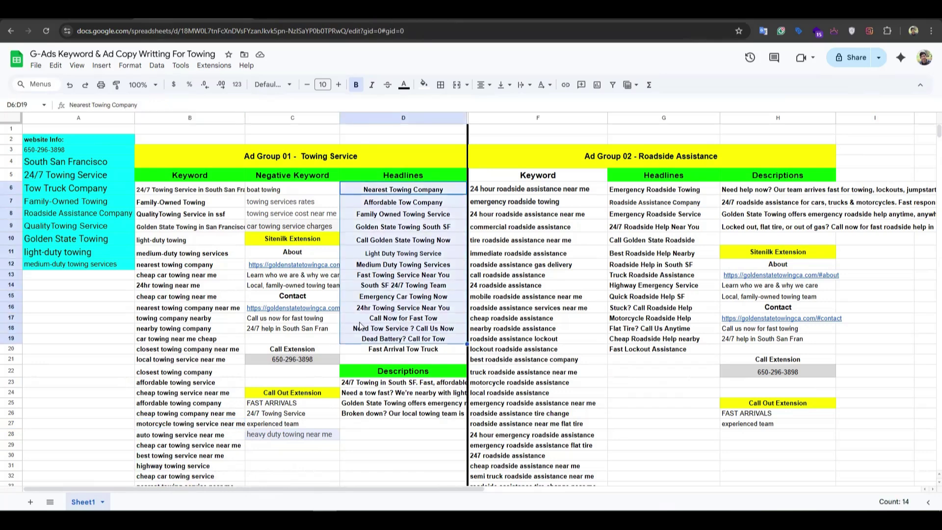
click(388, 350)
Step: Read the Ad Group 01 descriptions in D23 and D24 and compare them with the keywords and the "Call Now for Fast Tow" headline
scroll(372, 265, down, 1)
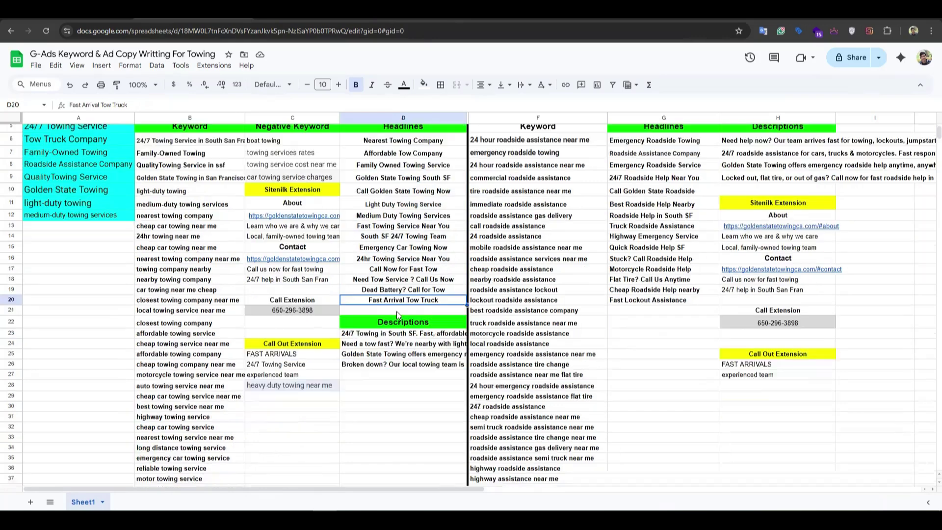
click(374, 335)
click(371, 356)
click(366, 336)
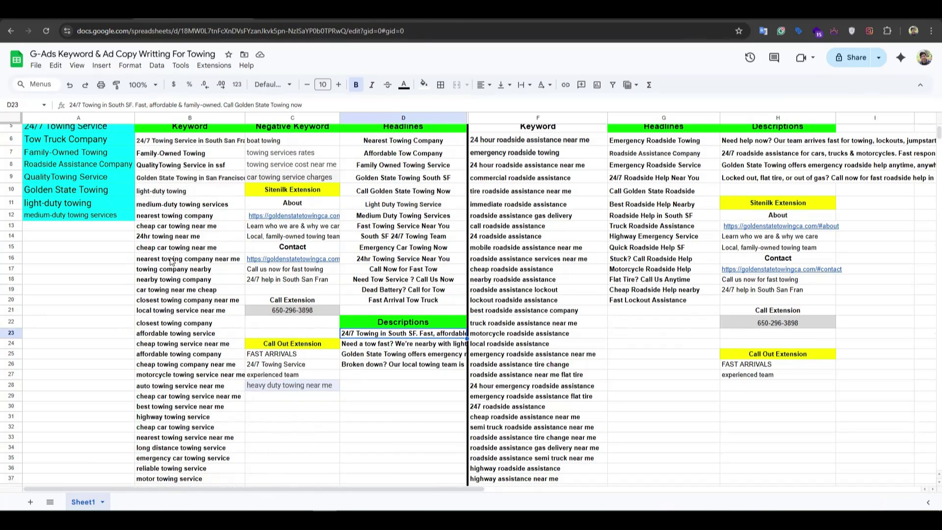
click(363, 344)
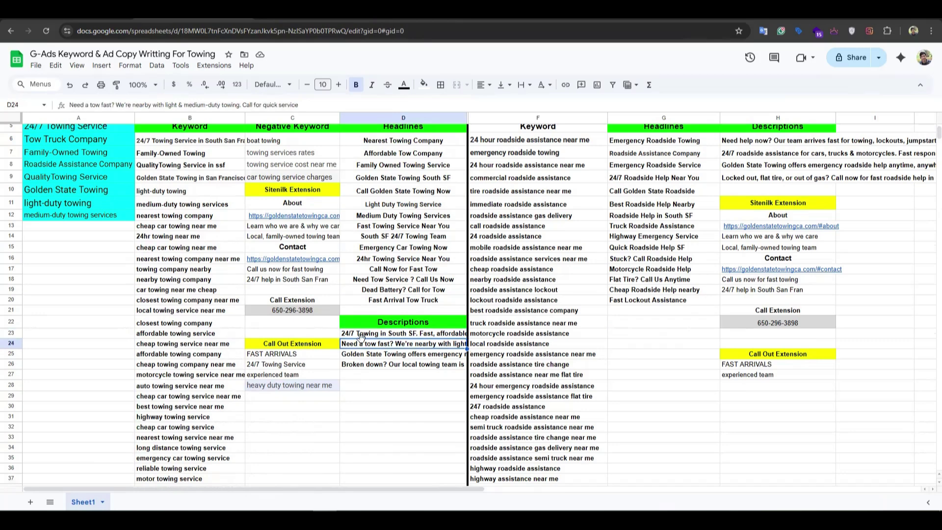
scroll(392, 294, up, 2)
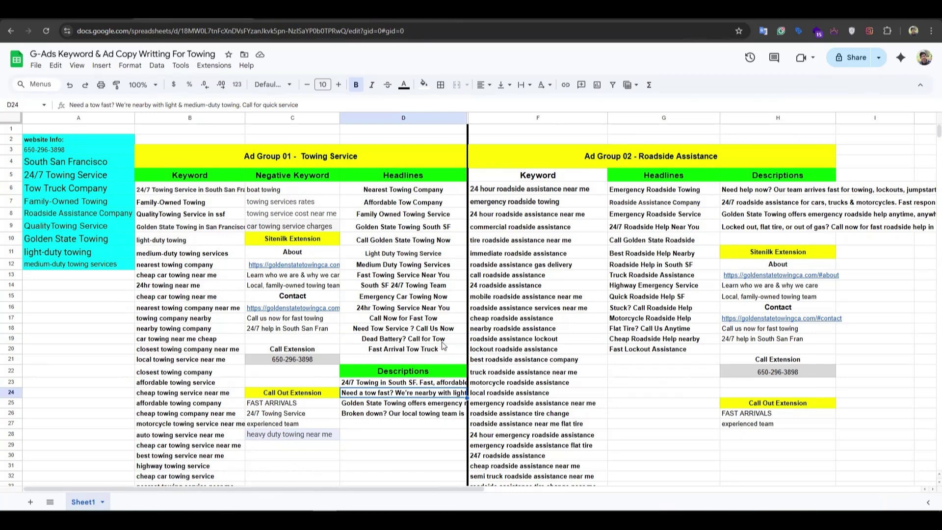
click(420, 320)
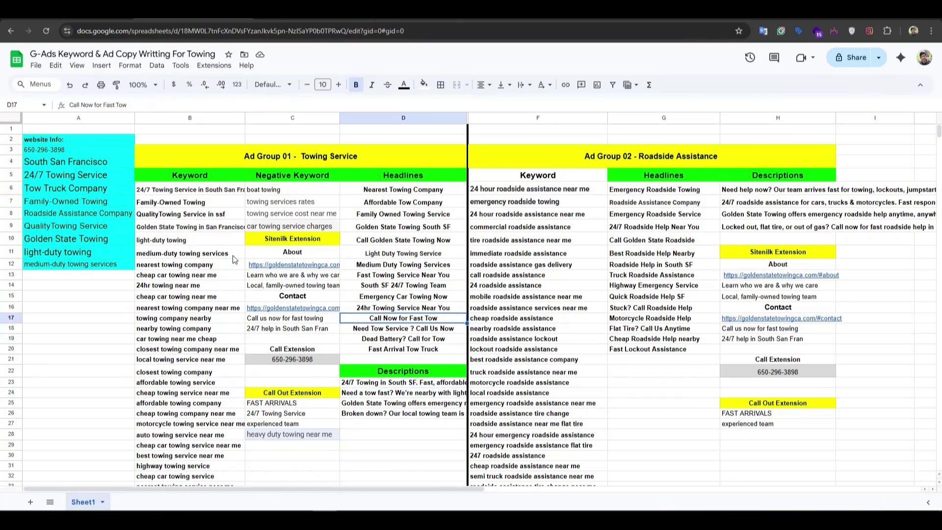
scroll(261, 251, down, 1)
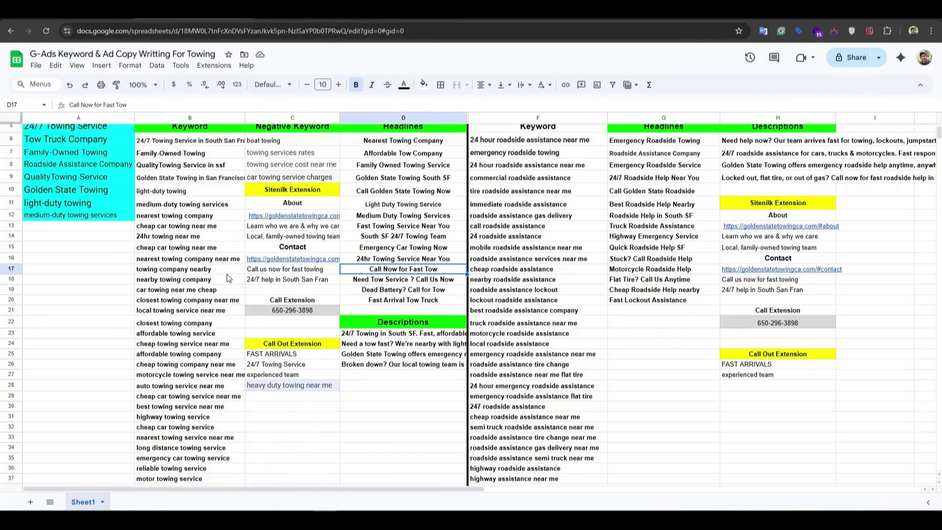
Step: Compare the About sitelink in C11 with the navigation pages on the Golden State Towing website and return to the spreadsheet
click(287, 203)
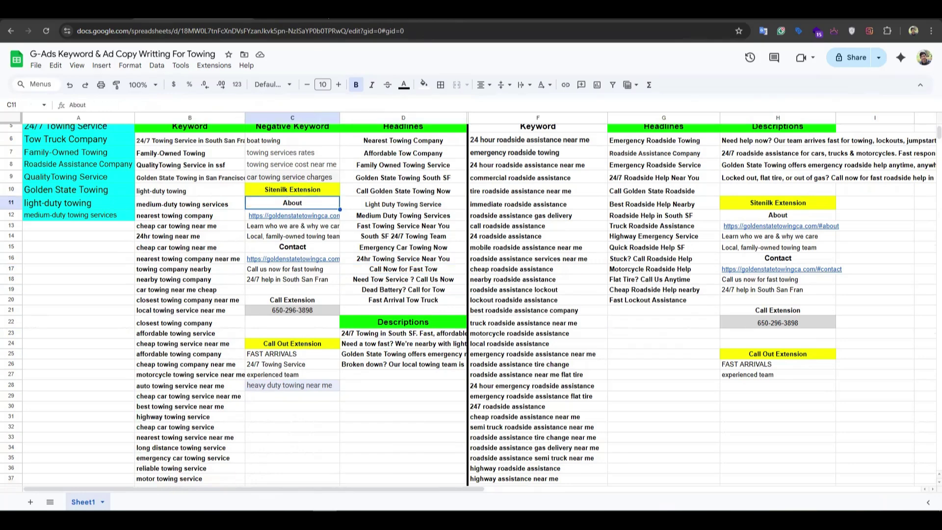
key(ctrl+Tab)
scroll(259, 180, up, 5)
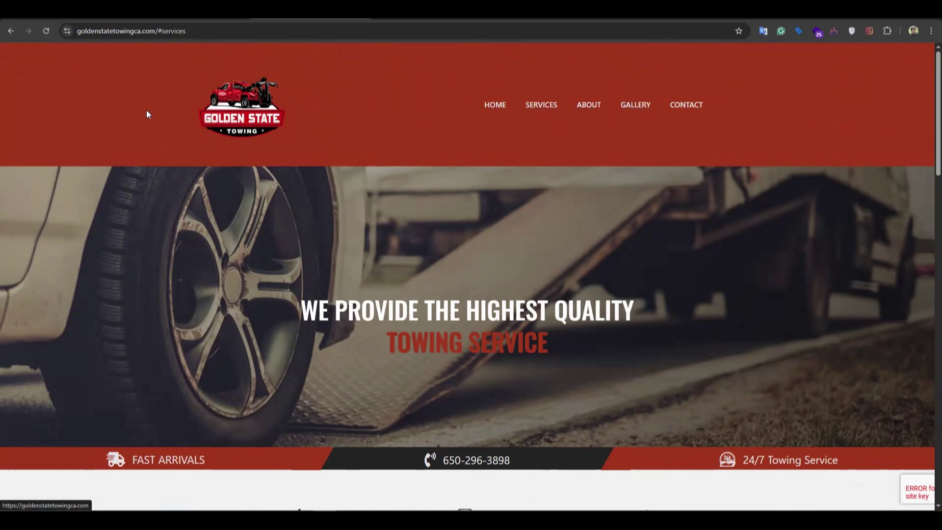
click(225, 11)
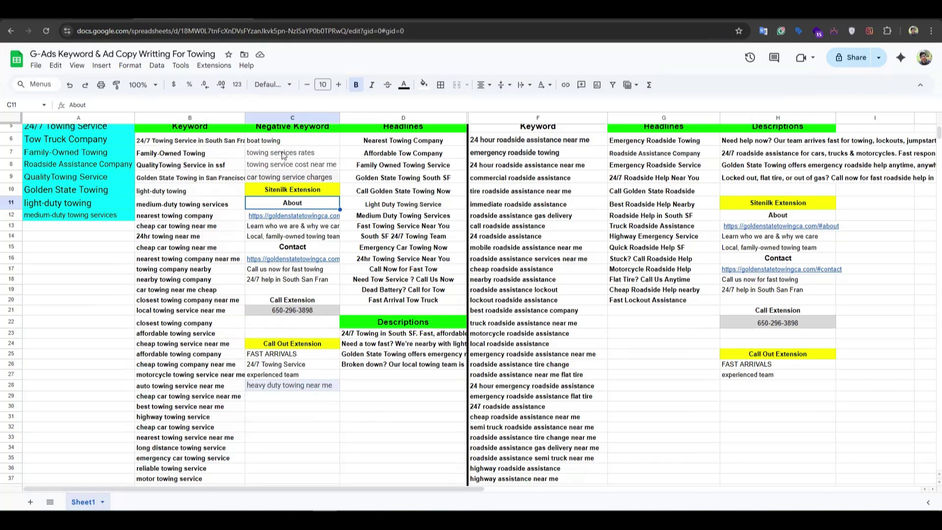
click(304, 10)
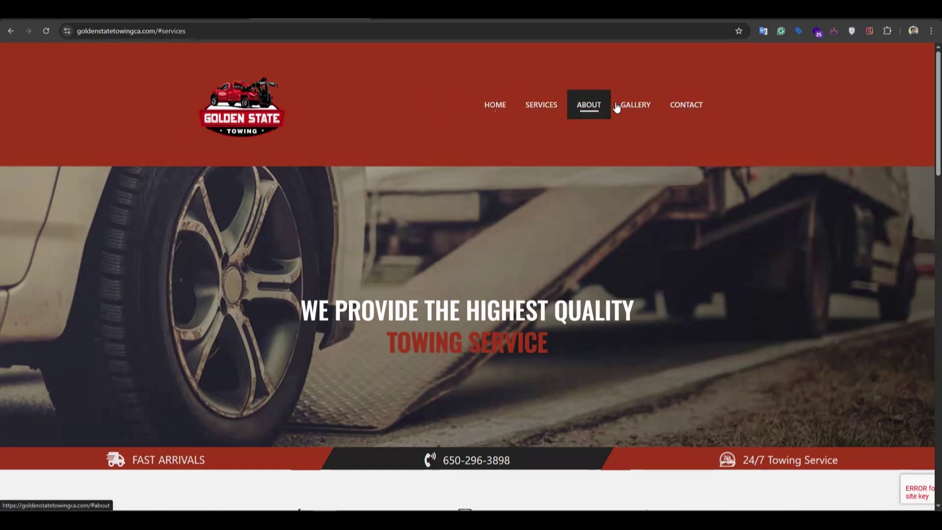
click(196, 17)
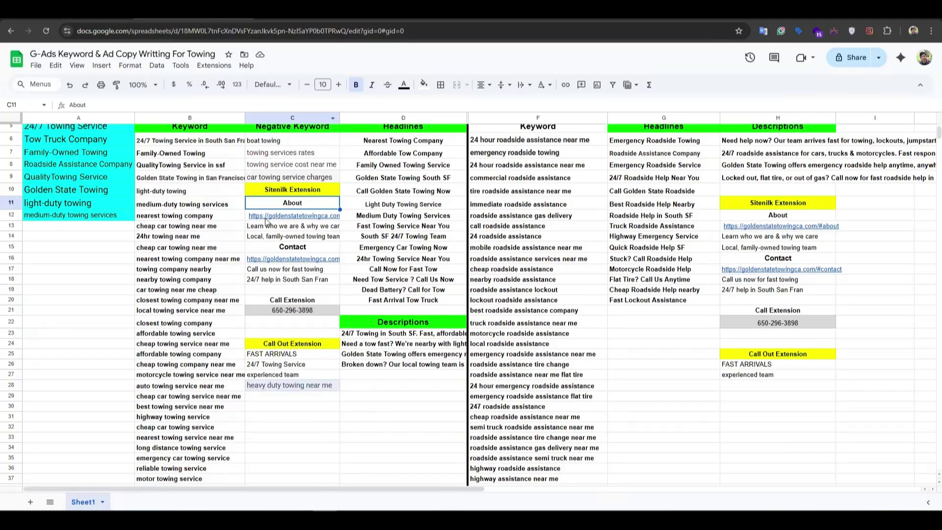
Step: Examine the Ad Group 01 Call Extension and Call Out Extension, and check the "FAST ARRIVALS" callout against the Golden State Towing website
right_click(291, 301)
click(265, 345)
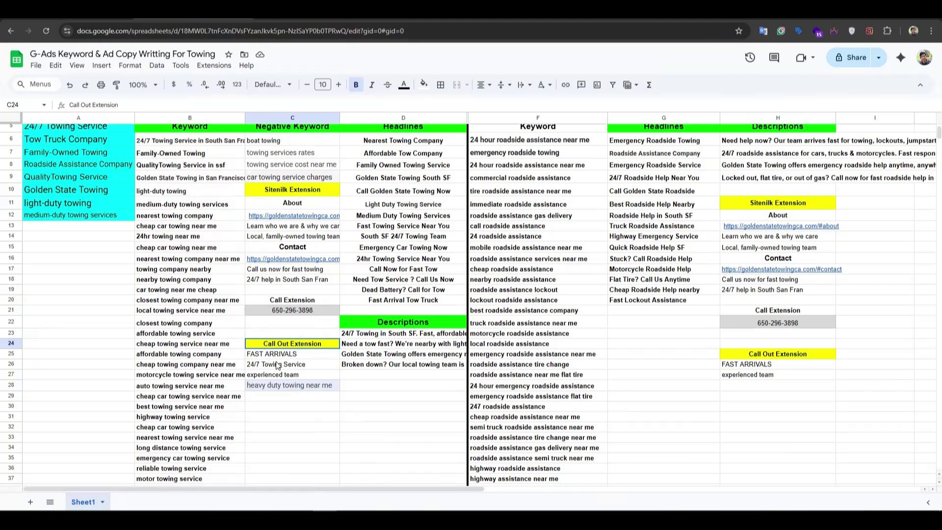
scroll(294, 354, down, 1)
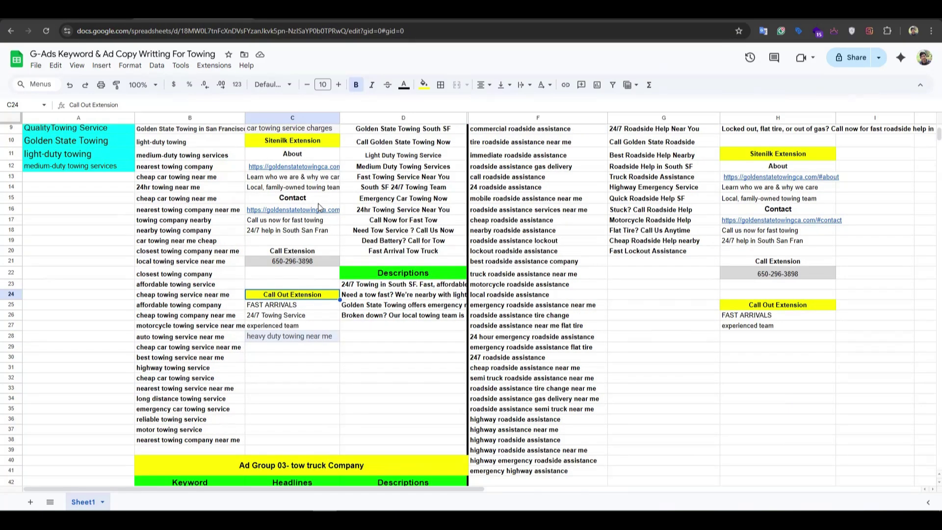
mouse_move(319, 204)
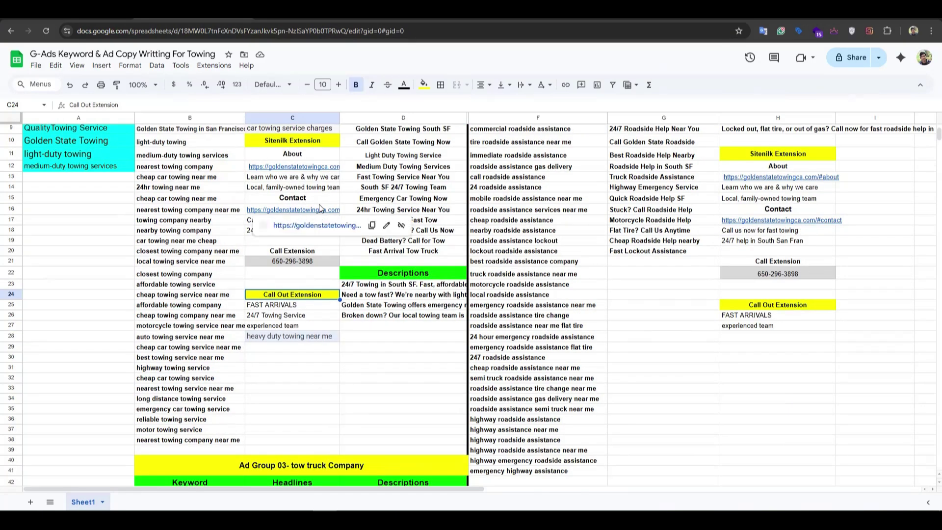
click(293, 371)
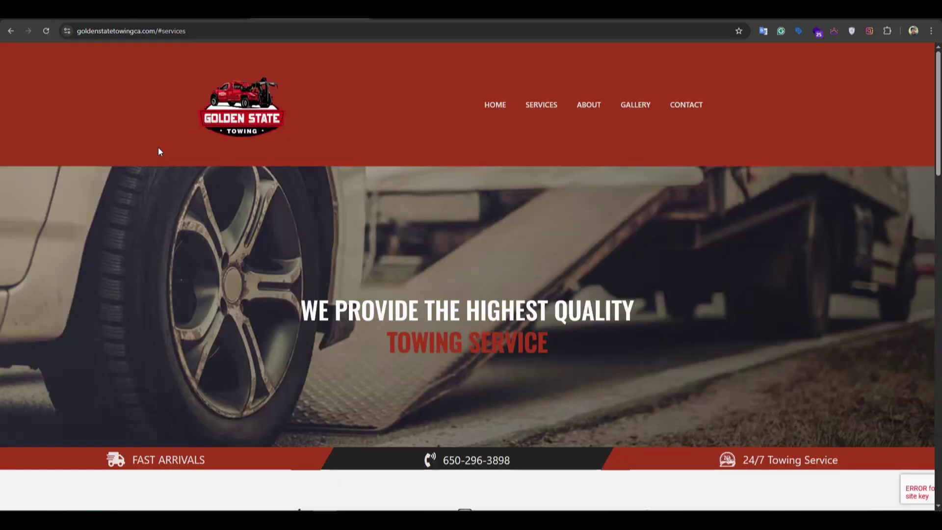
scroll(200, 360, down, 2)
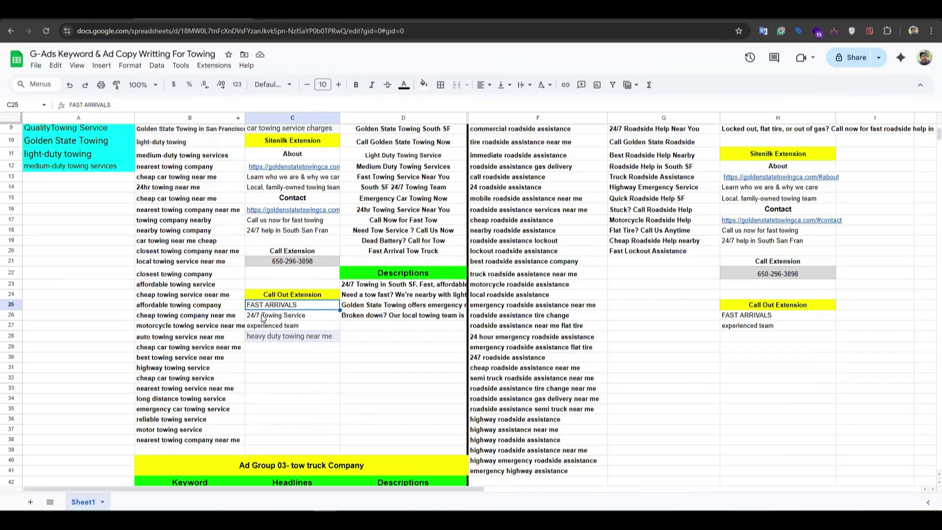
Step: Check the "24/7 Towing Service" and "experienced team" callouts against the website, and inspect "heavy duty towing near me" in C28
click(289, 318)
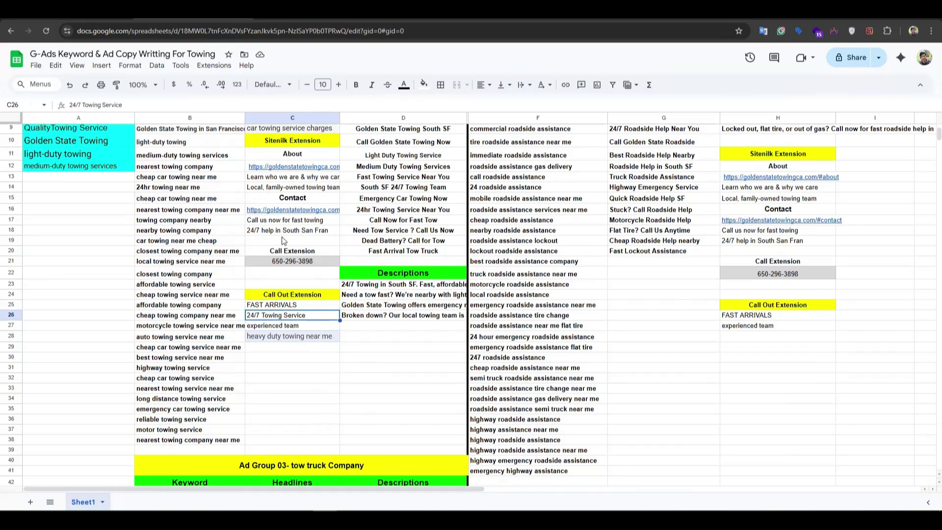
click(265, 326)
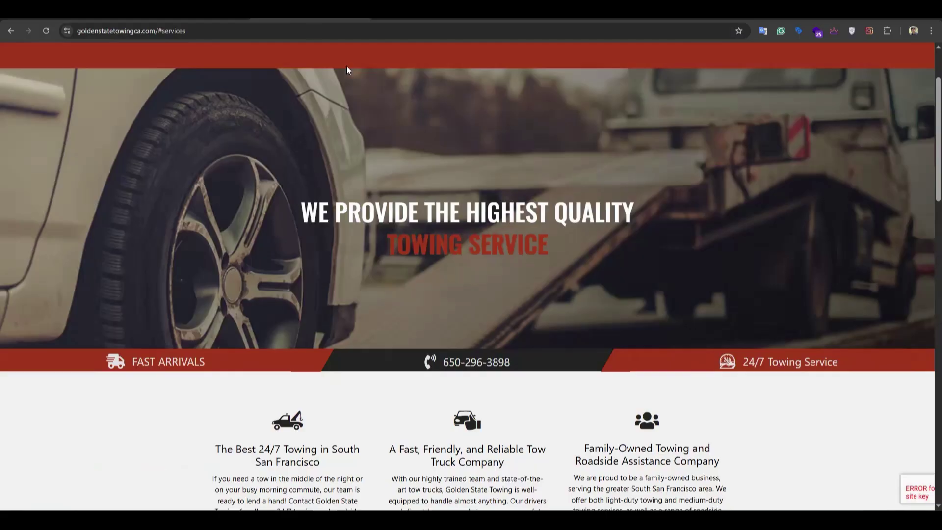
scroll(495, 268, down, 4)
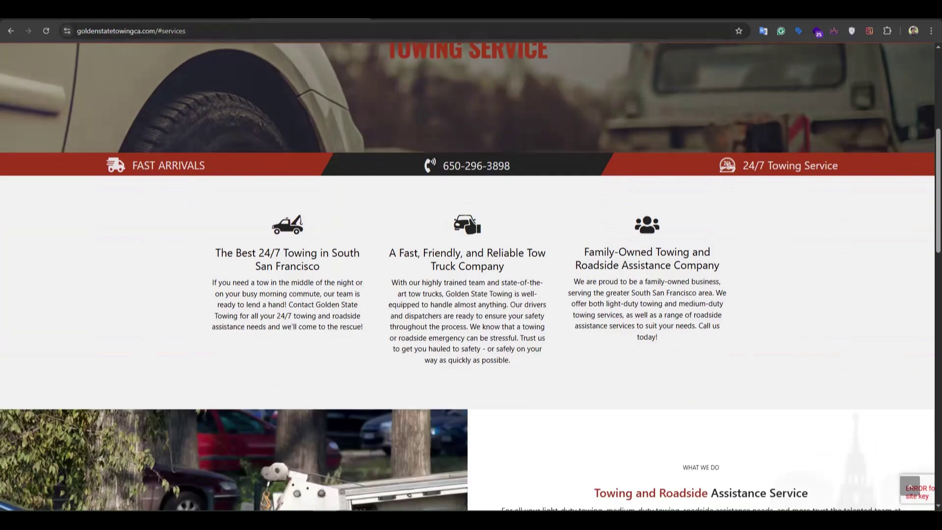
click(192, 12)
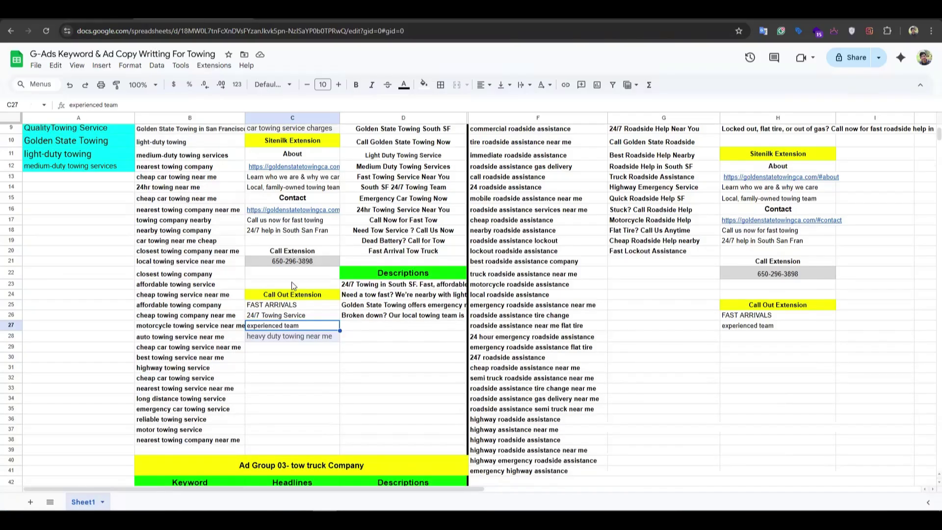
click(273, 339)
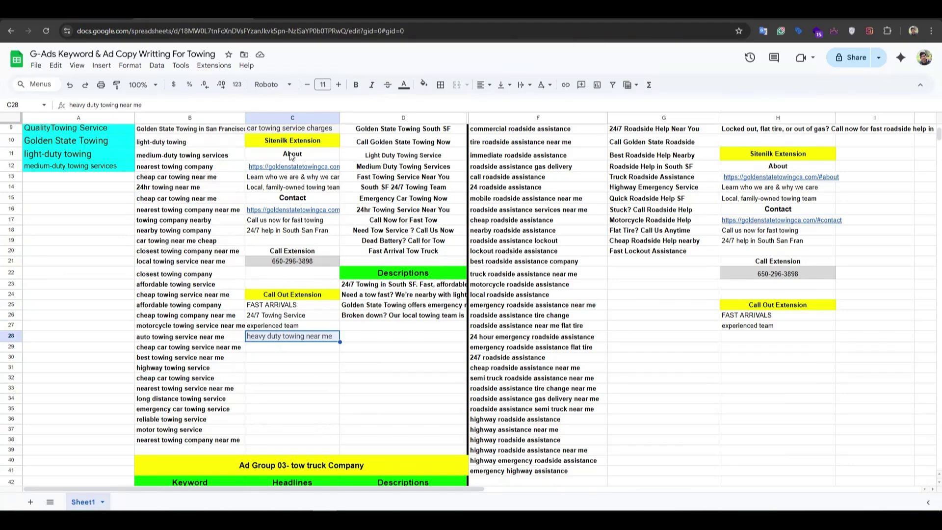
Step: Review the Ad Group 01 extensions against the phone number and service highlights on the Golden State Towing website, and return to the spreadsheet
scroll(291, 177, up, 2)
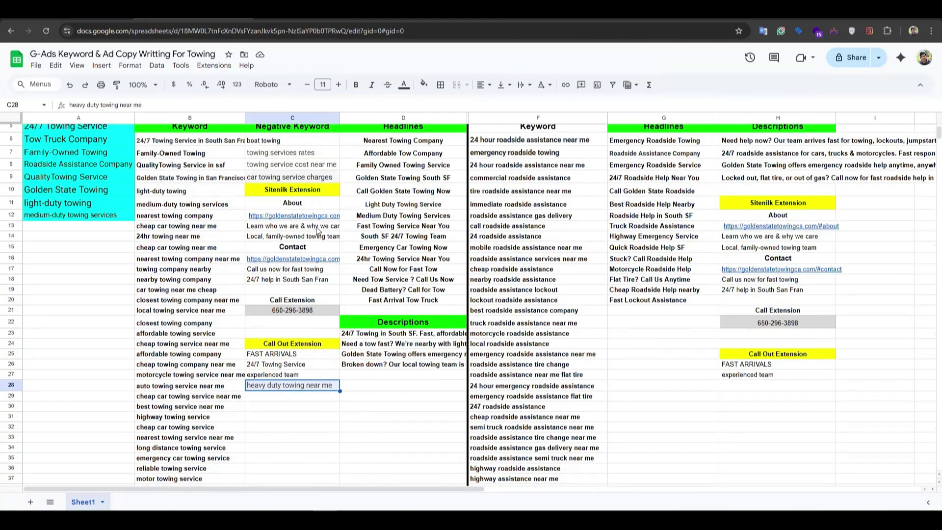
scroll(269, 342, down, 2)
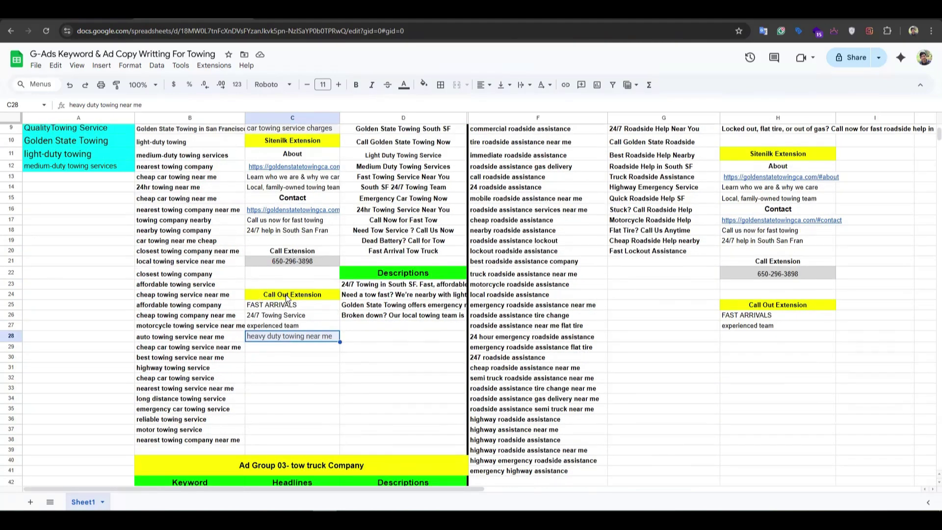
scroll(353, 300, down, 2)
click(314, 14)
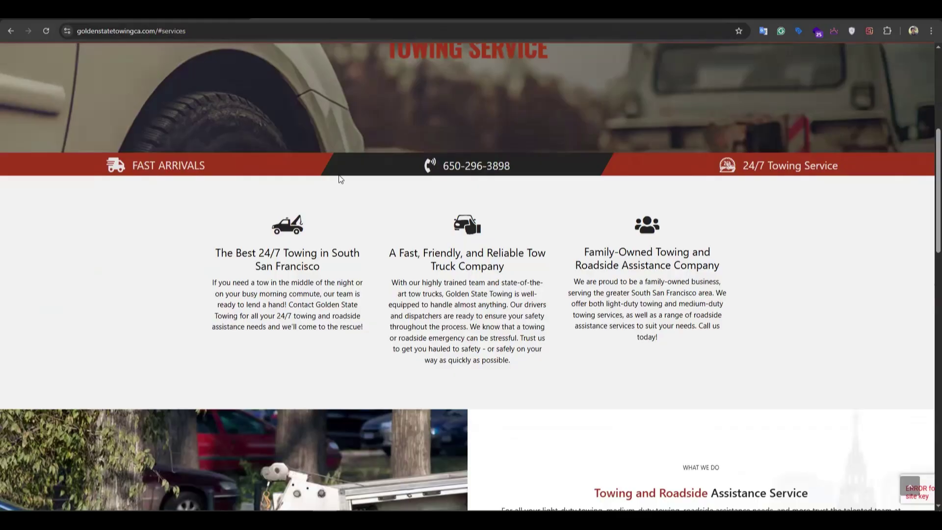
scroll(521, 200, down, 1)
scroll(257, 233, up, 4)
scroll(559, 183, down, 1)
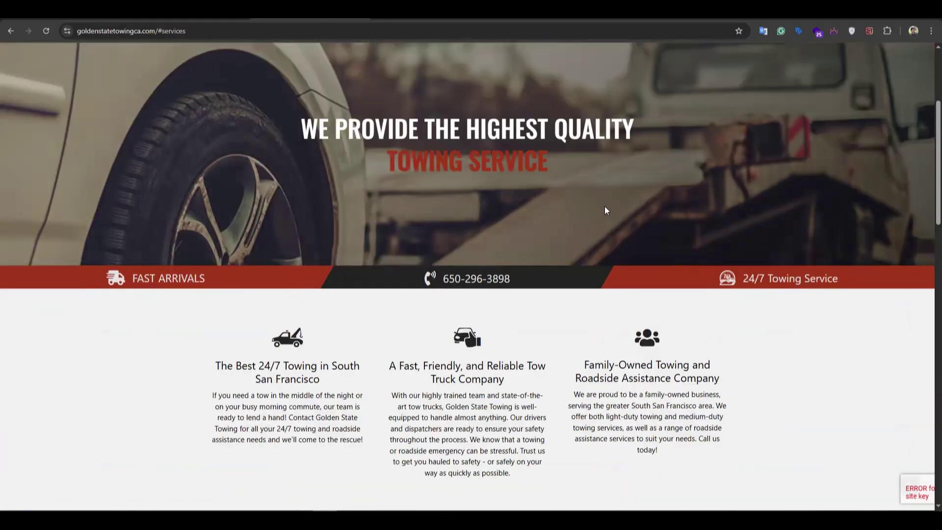
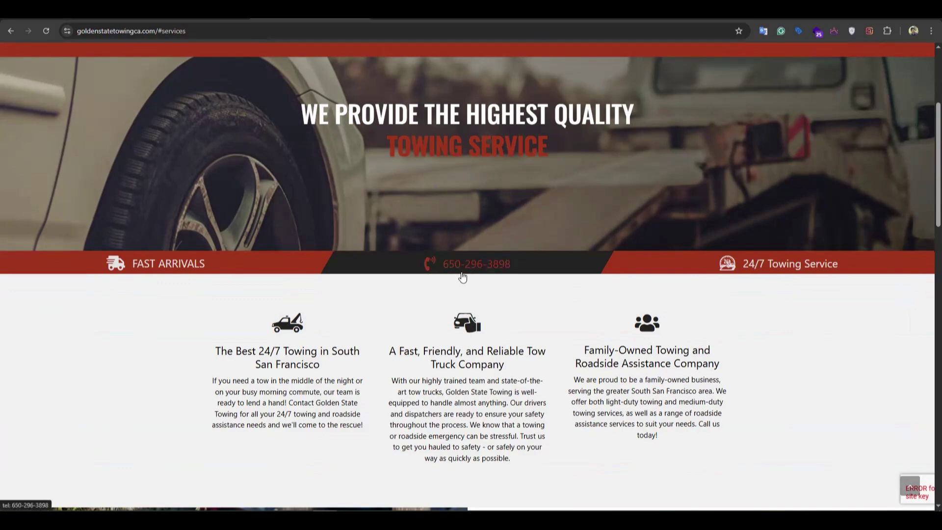
click(247, 19)
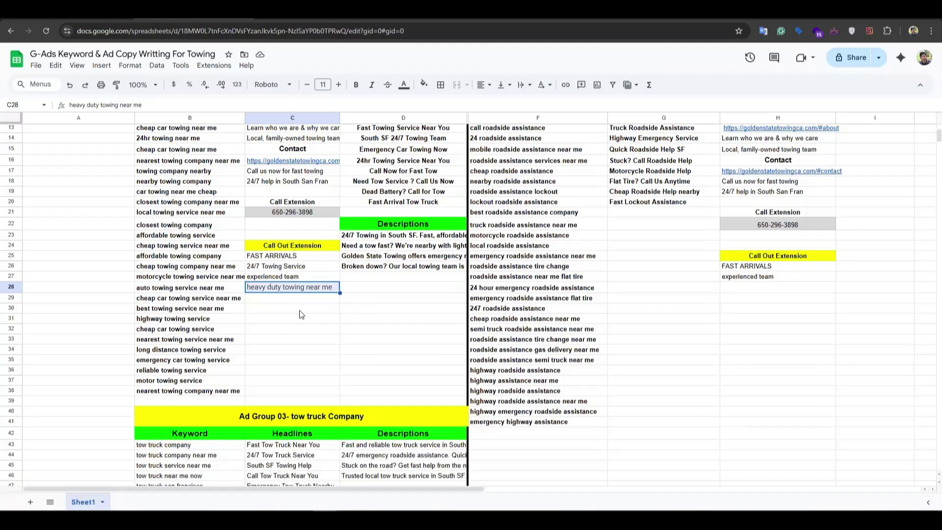
Step: Review the Ad Group 01 call extension, the Ad Group 02 Roadside Assistance block, and the start of Ad Group 03 in the spreadsheet
click(292, 212)
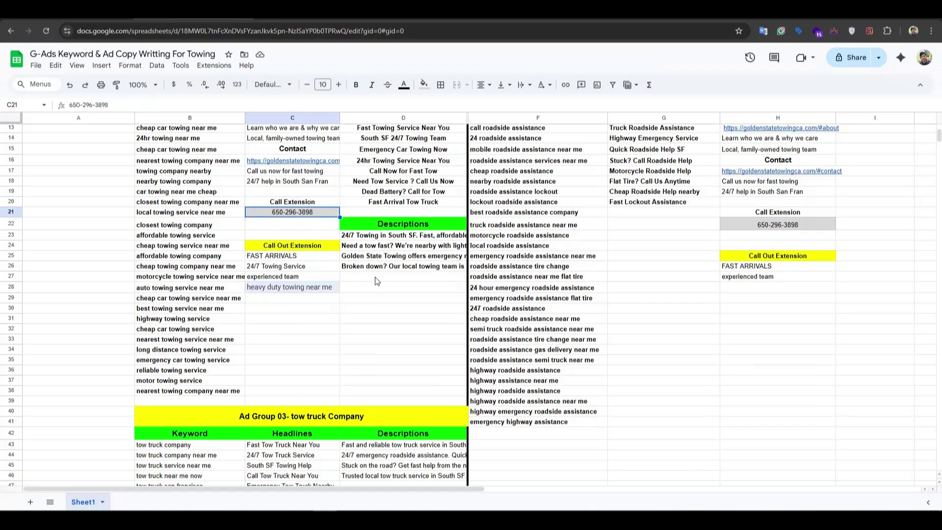
scroll(282, 204, up, 4)
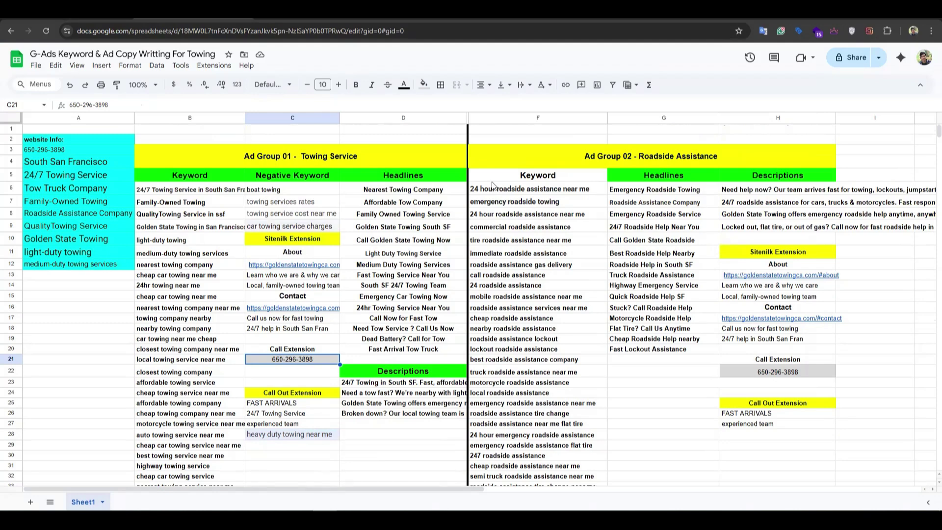
drag(513, 165, 776, 342)
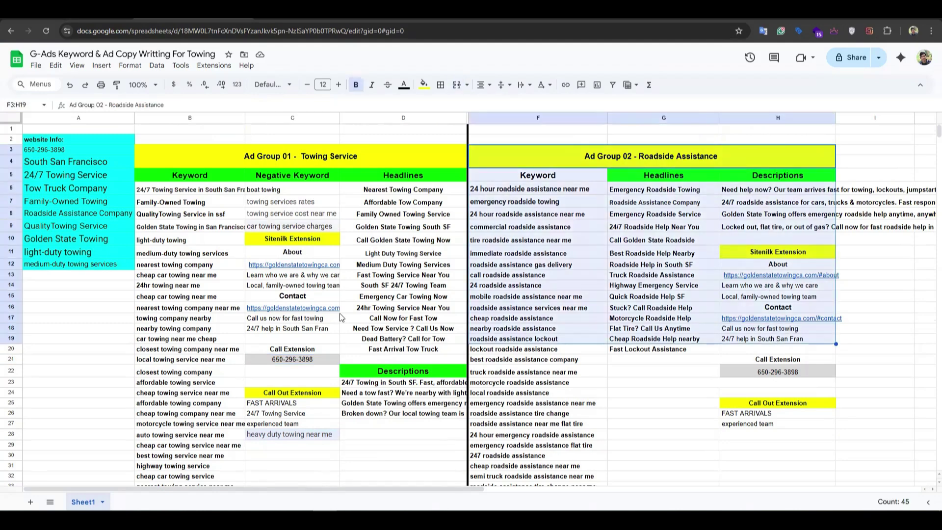
scroll(235, 330, down, 3)
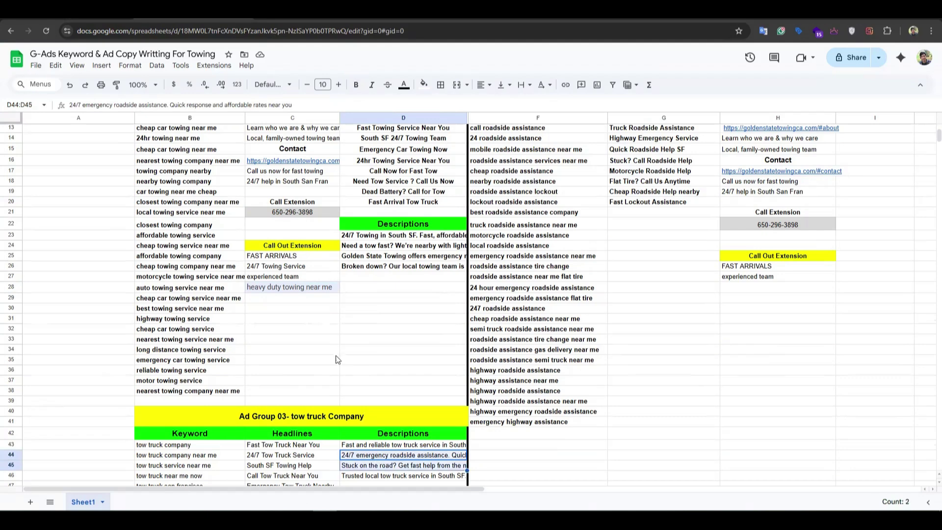
click(292, 360)
scroll(255, 172, up, 3)
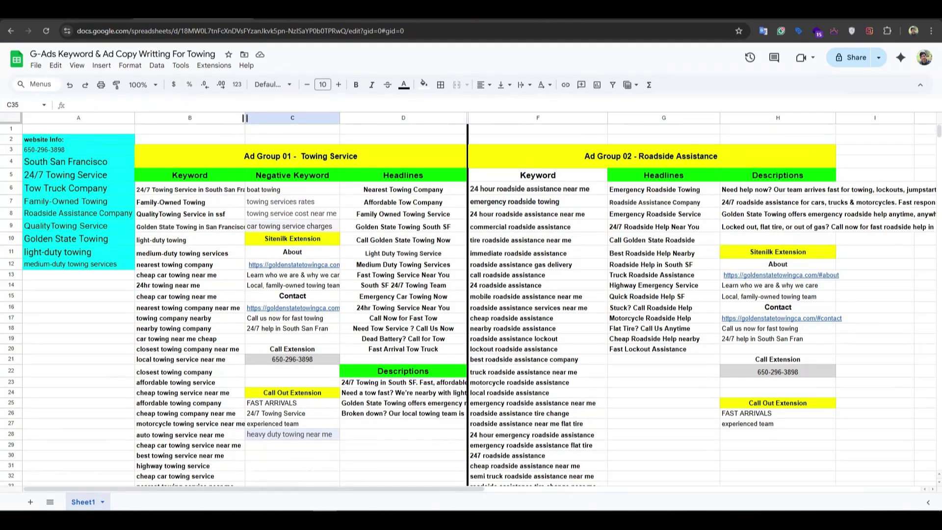
Step: Examine the services section of the Golden State Towing website, then return to the spreadsheet's website info list in column A
click(275, 10)
scroll(227, 145, up, 4)
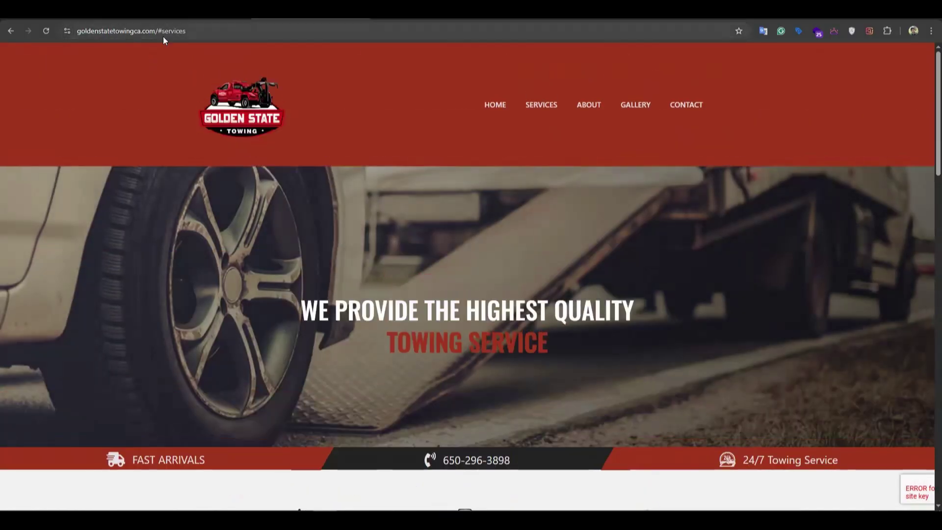
click(541, 105)
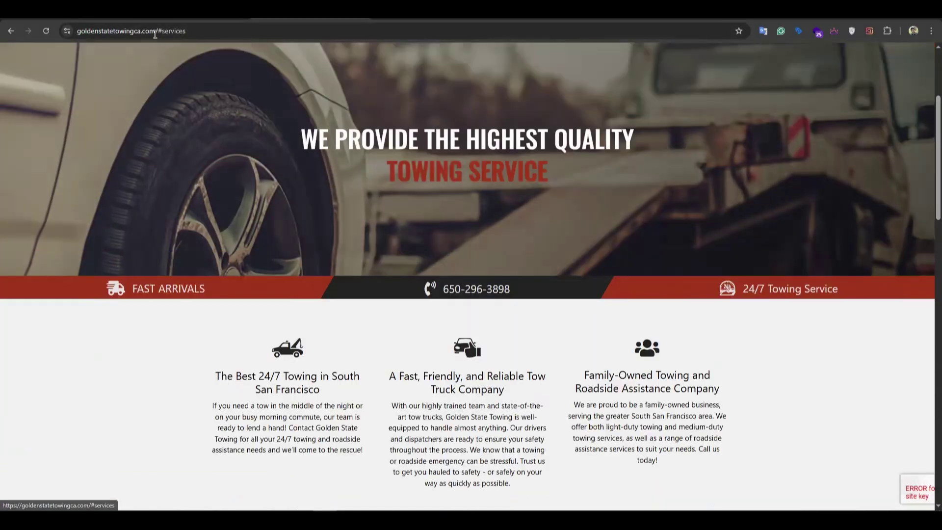
scroll(138, 203, down, 1)
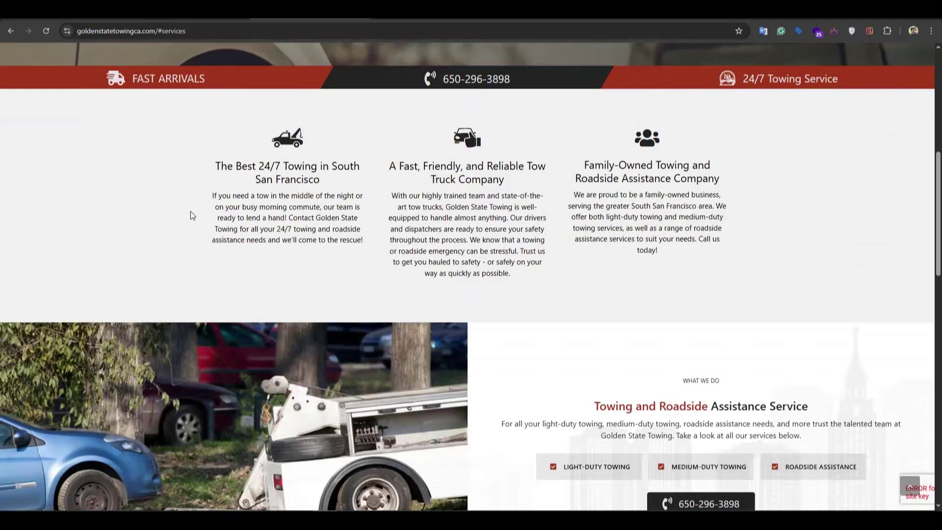
scroll(191, 211, up, 10)
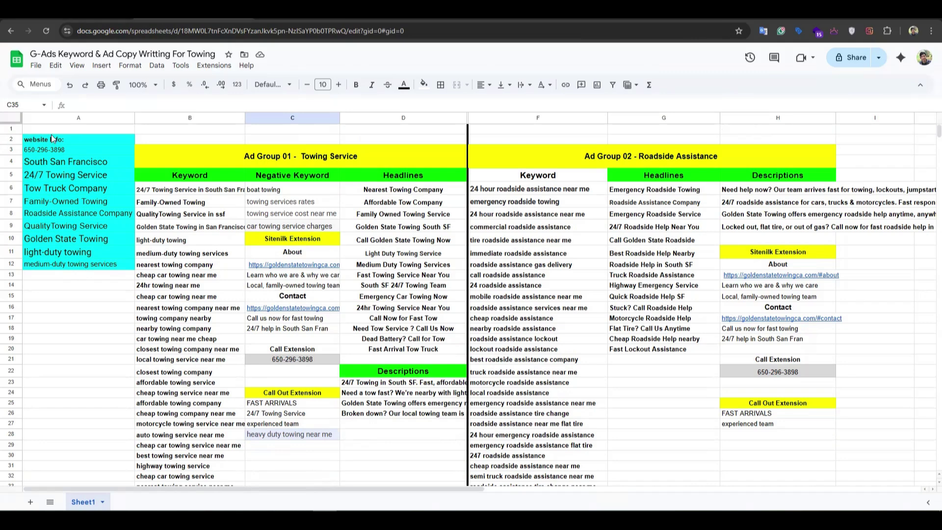
drag(55, 139, 56, 150)
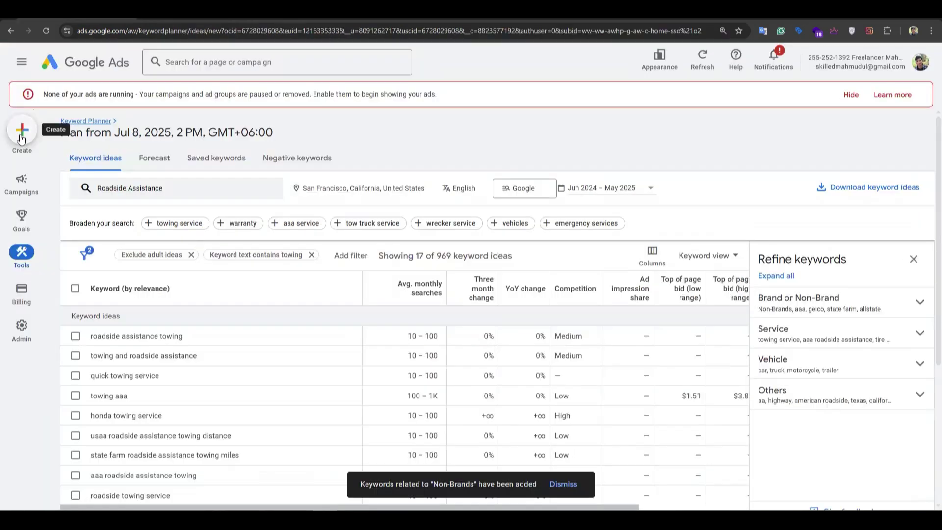
Step: Start a new campaign in Google Ads and choose Leads as its objective
click(21, 140)
click(42, 131)
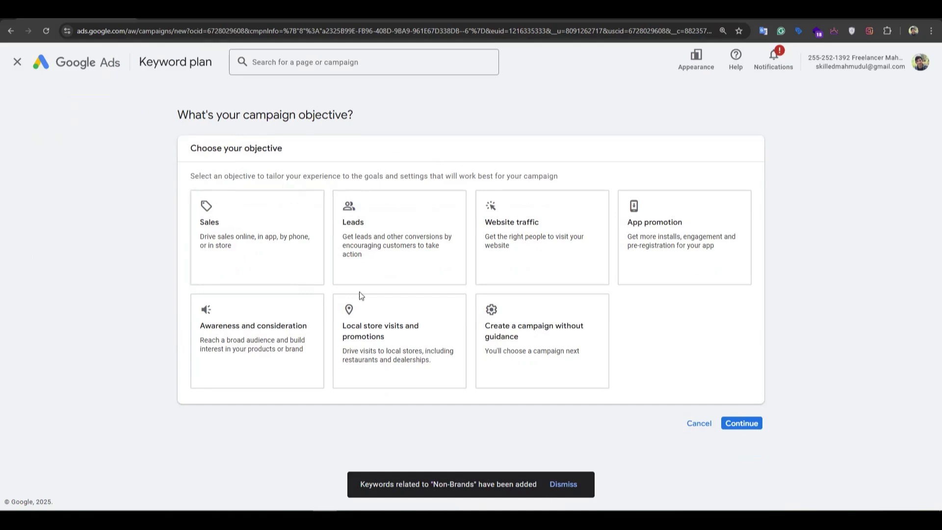
click(390, 238)
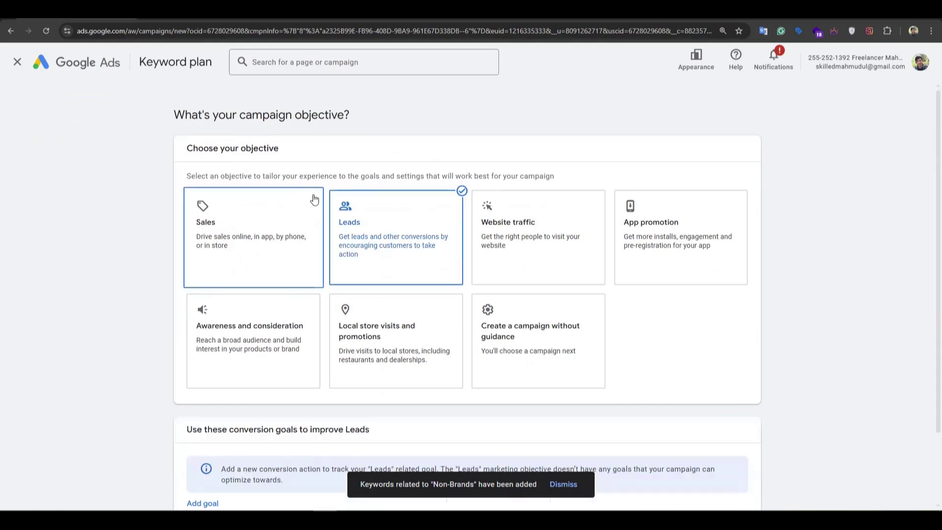
Step: Examine the conversion goal options offered for the Leads objective without adding one
scroll(486, 263, down, 2)
click(208, 418)
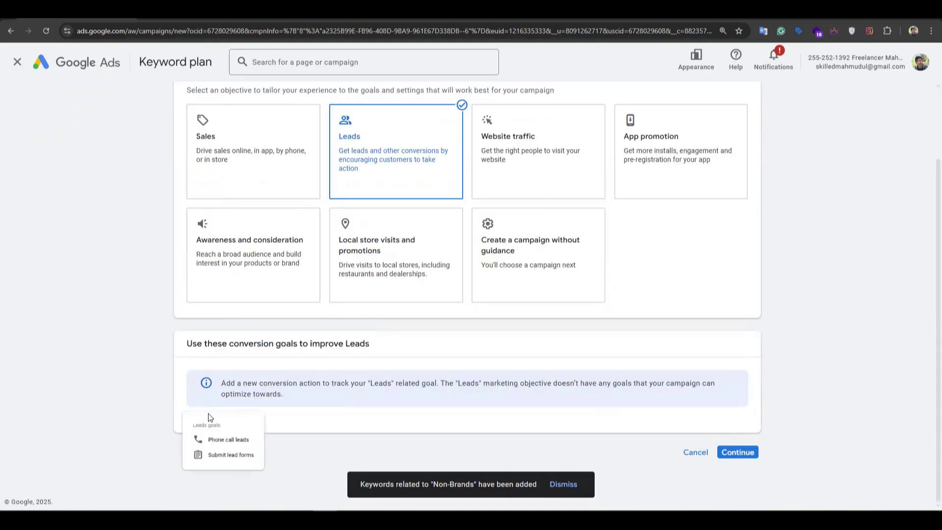
click(145, 305)
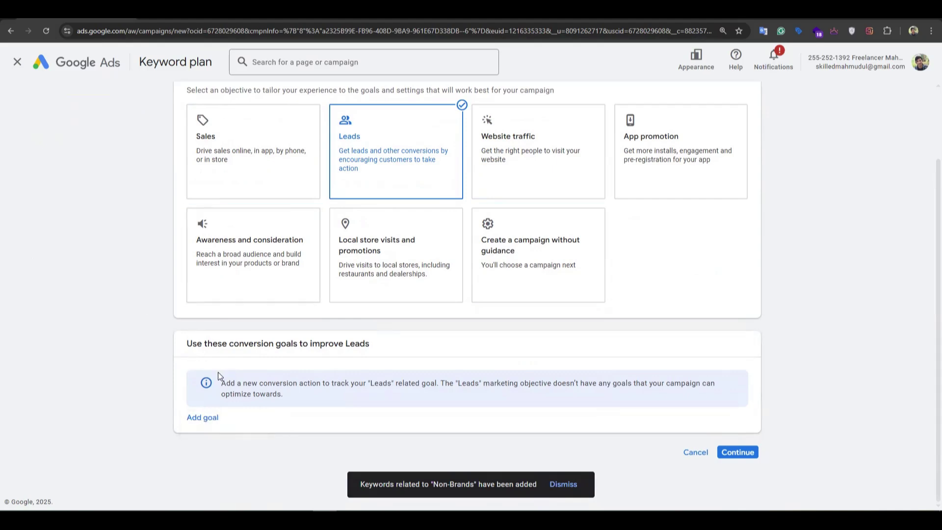
click(209, 420)
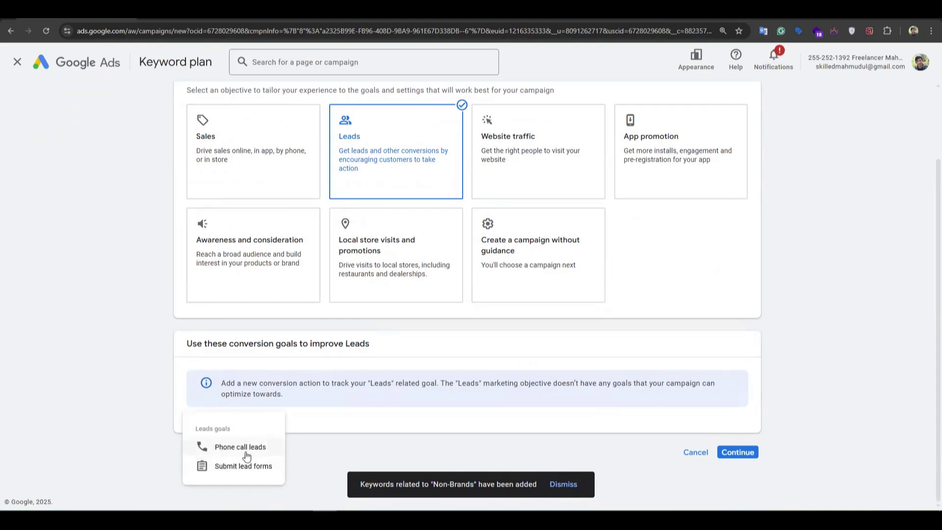
click(305, 426)
Step: Inspect the Golden State Towing website for its contact form and phone number as possible lead conversions
click(358, 19)
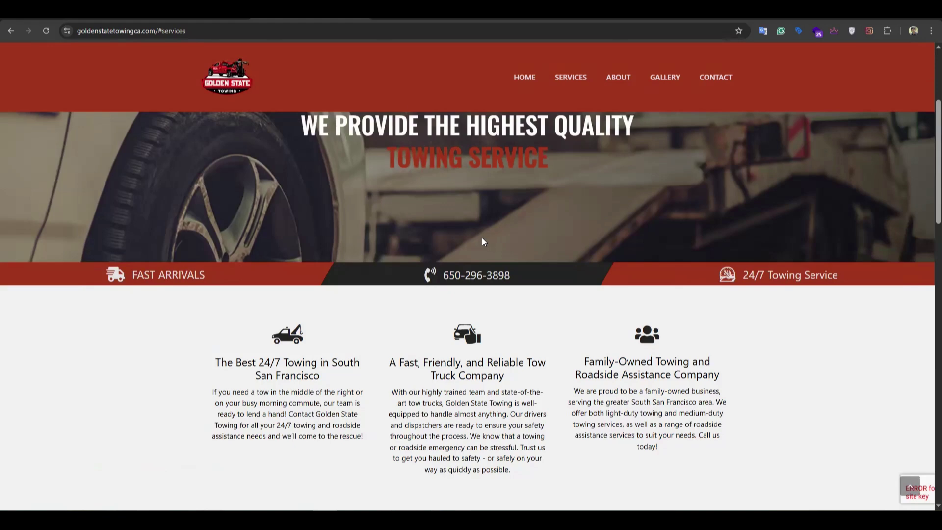
scroll(929, 280, down, 20)
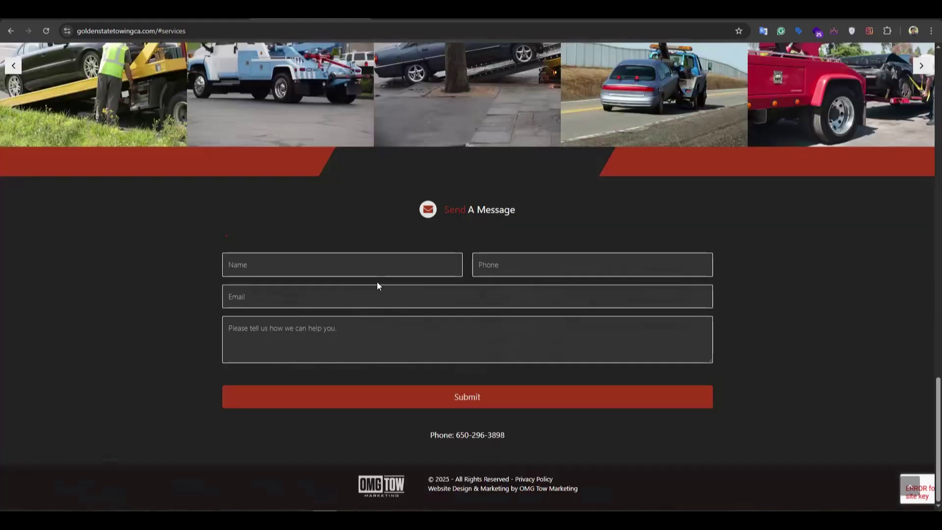
scroll(927, 61, up, 3)
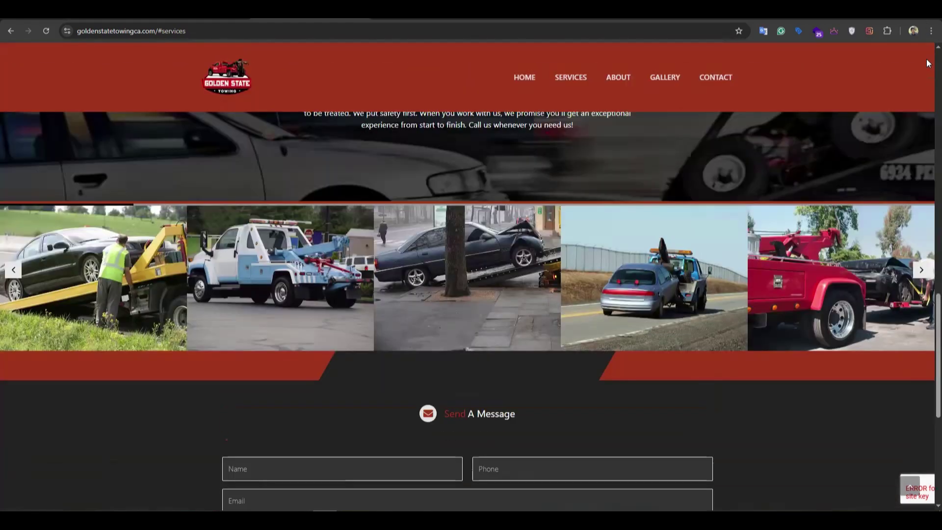
scroll(838, 93, up, 10)
scroll(422, 257, down, 4)
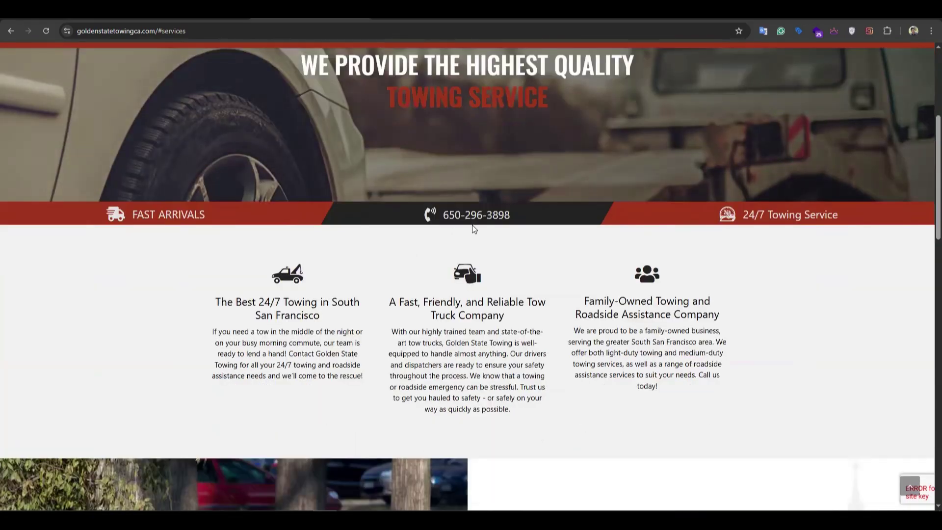
Step: Switch to the YouTube channel, open its "Conversion Tracking For Google Ads" playlist, and look through the conversion tracking videos
click(100, 19)
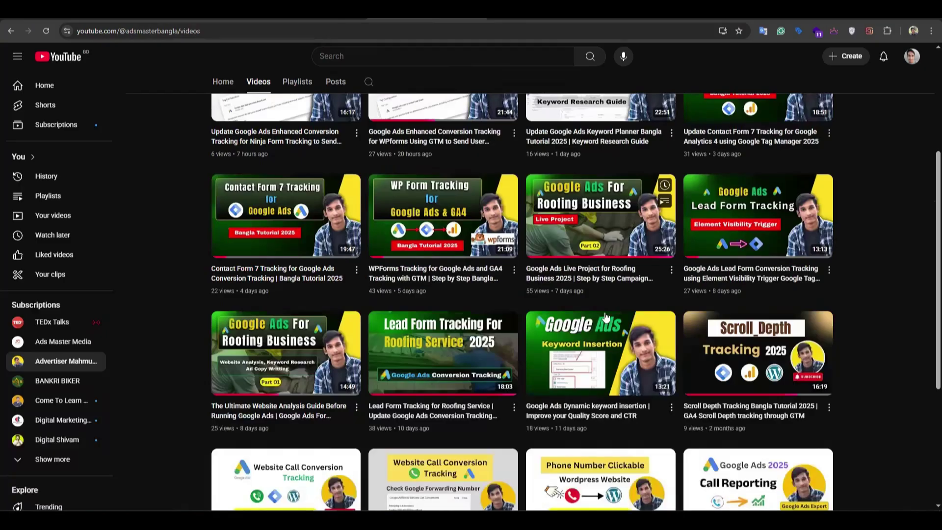
scroll(359, 183, up, 1)
scroll(369, 206, up, 3)
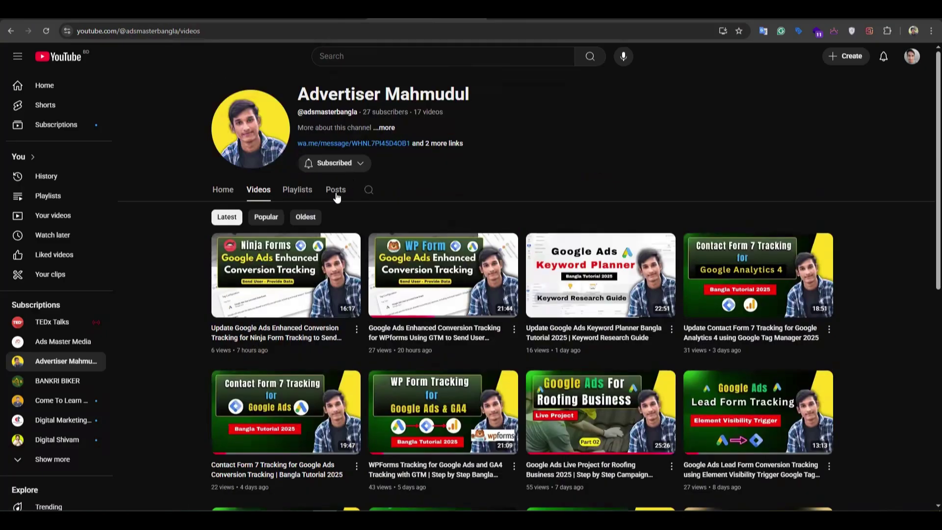
click(298, 189)
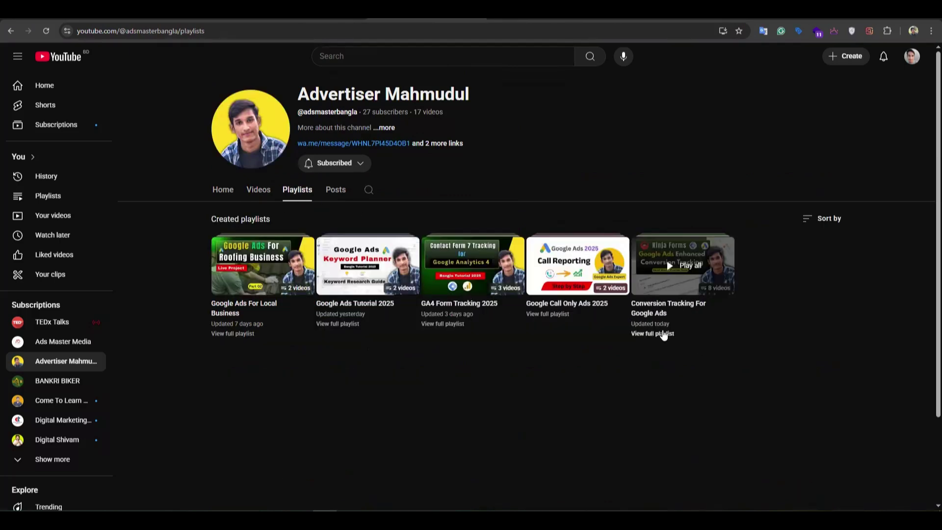
click(653, 333)
scroll(516, 243, down, 1)
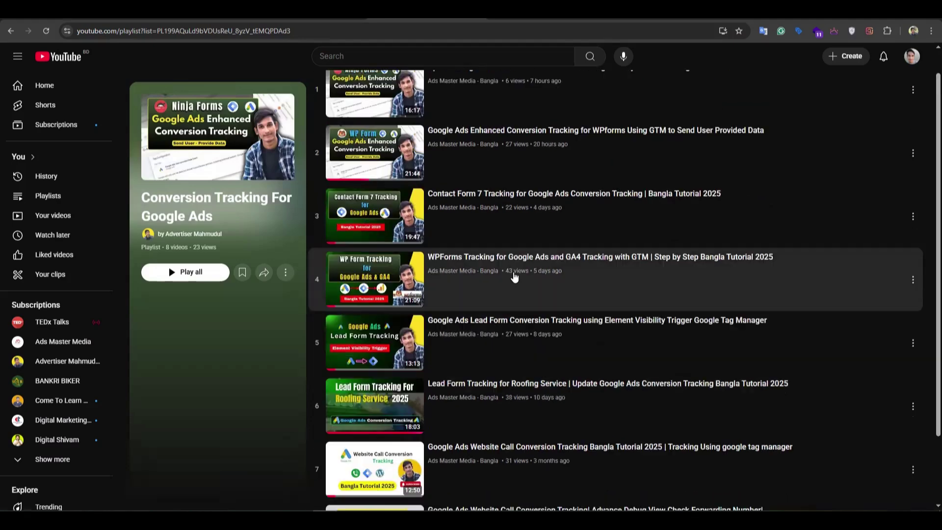
scroll(461, 164, up, 1)
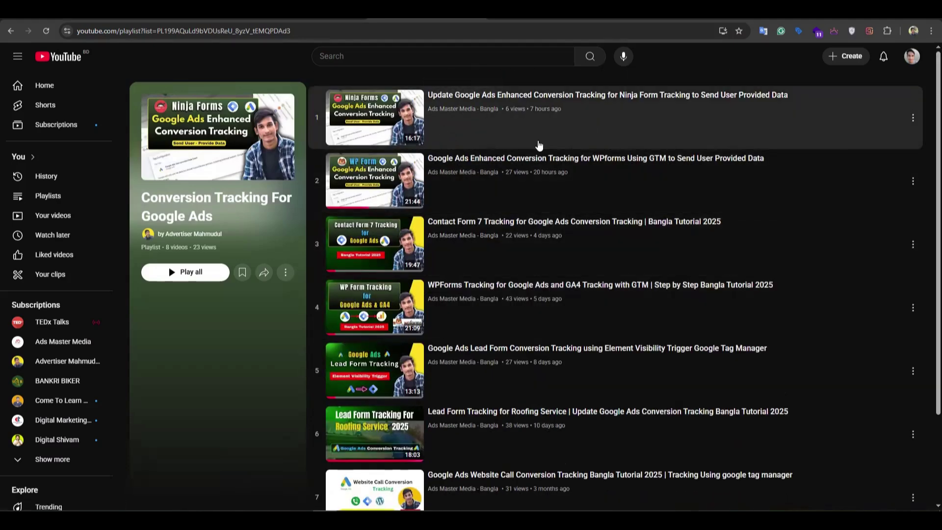
scroll(532, 301, down, 3)
scroll(416, 135, up, 3)
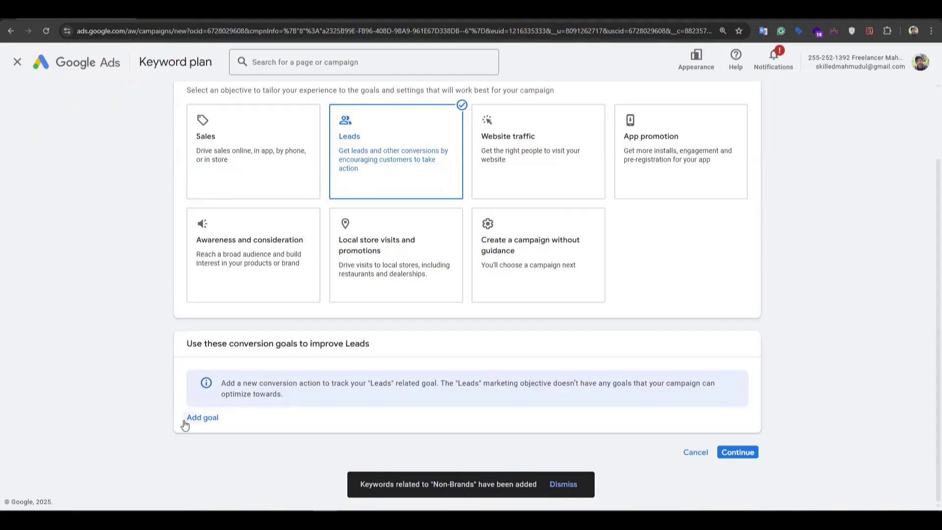
Step: Back in Google Ads, add Phone call leads and Submit lead forms as conversion goals and proceed to the campaign type
click(191, 421)
click(245, 447)
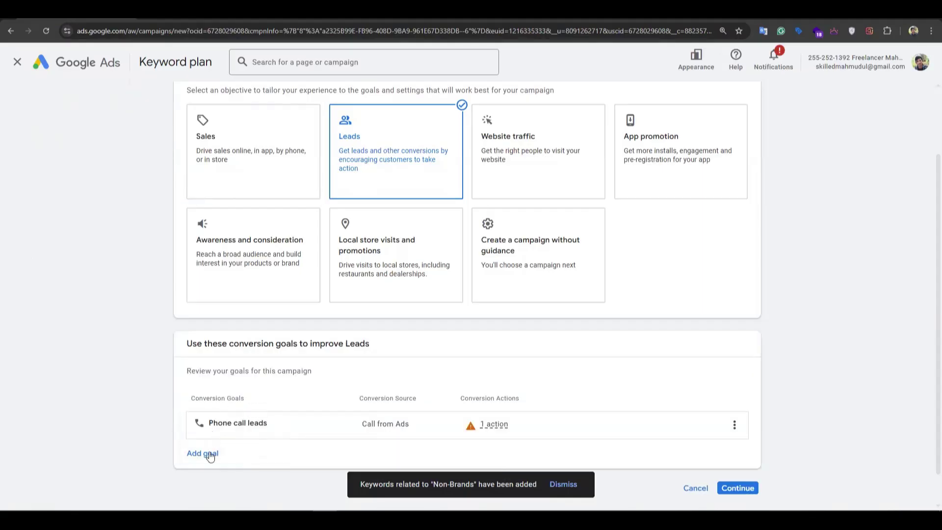
click(204, 452)
click(231, 483)
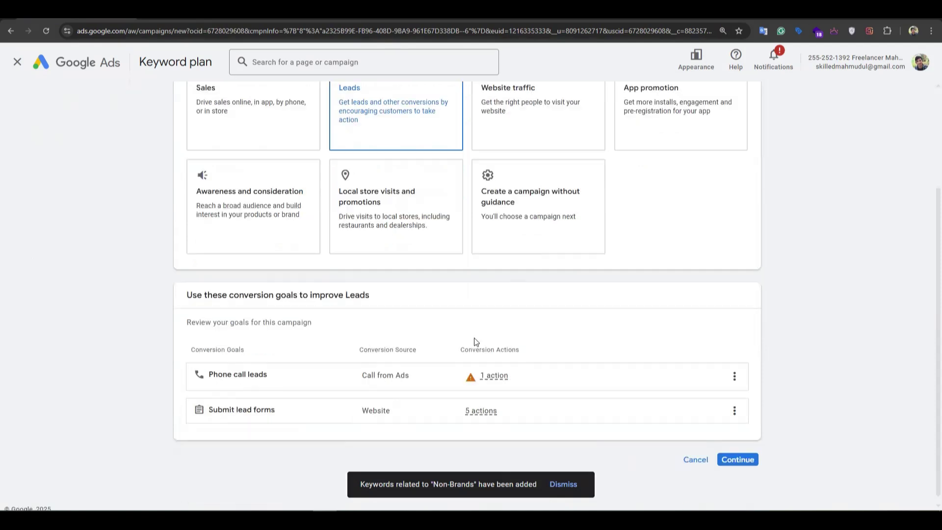
click(738, 452)
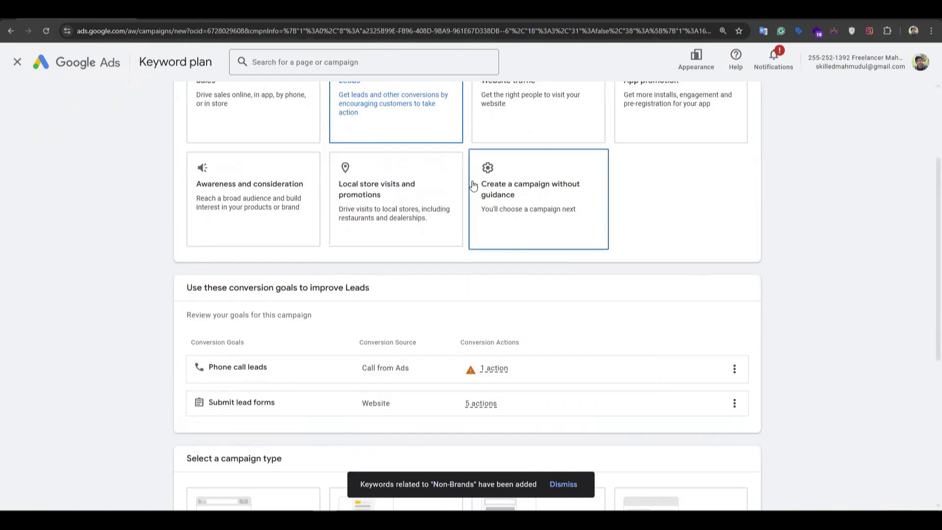
Step: Select Search as the campaign type and continue with every way to reach the goal left unselected
scroll(256, 377, down, 4)
click(293, 352)
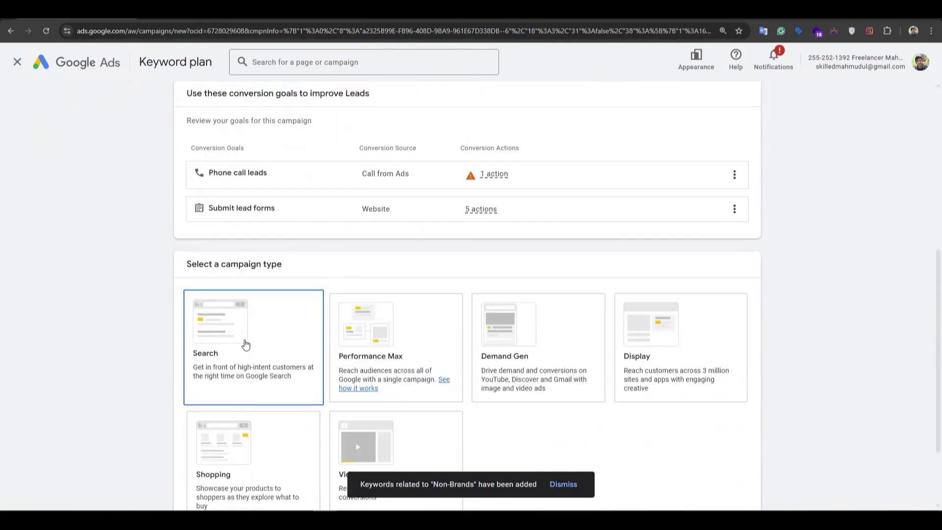
scroll(248, 336, down, 2)
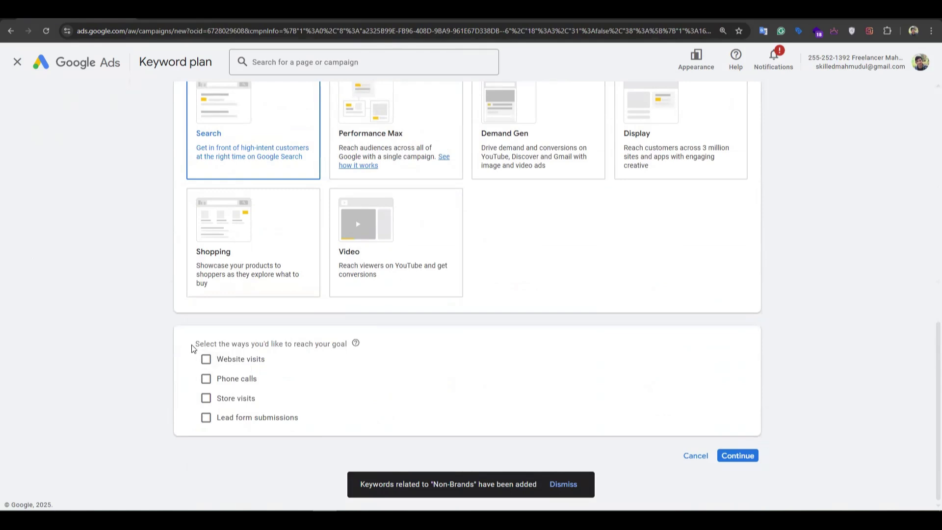
drag(189, 343, 351, 437)
click(387, 380)
click(743, 456)
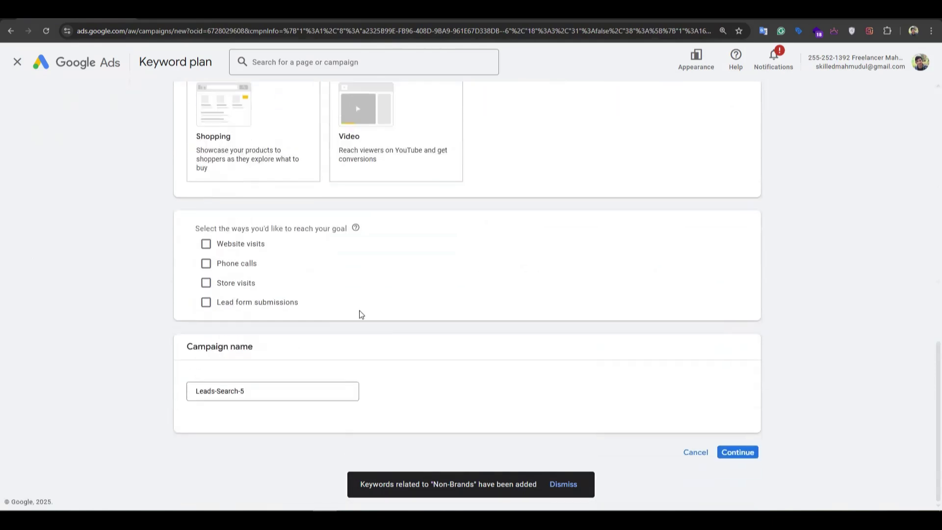
Step: Name the campaign "Towing Campaign 25"
click(263, 391)
key(ctrl+a)
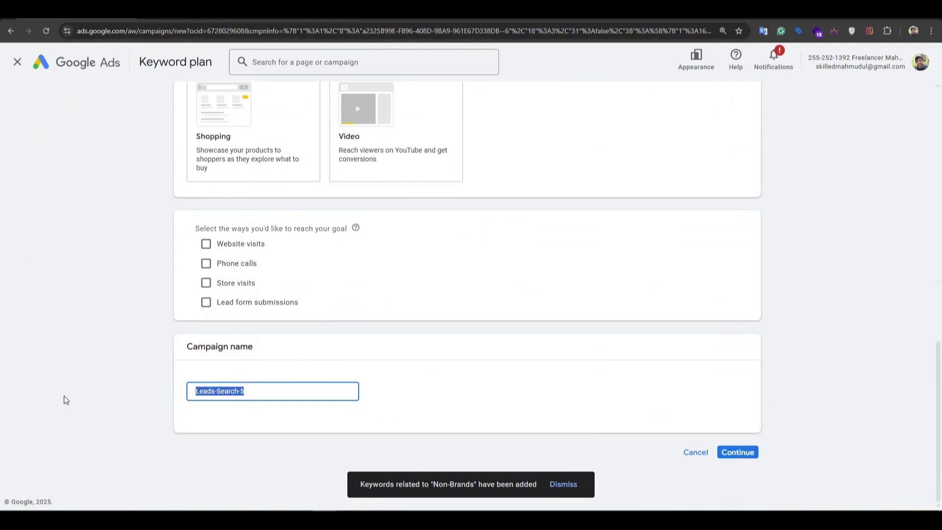
text(Towing Campaign 25)
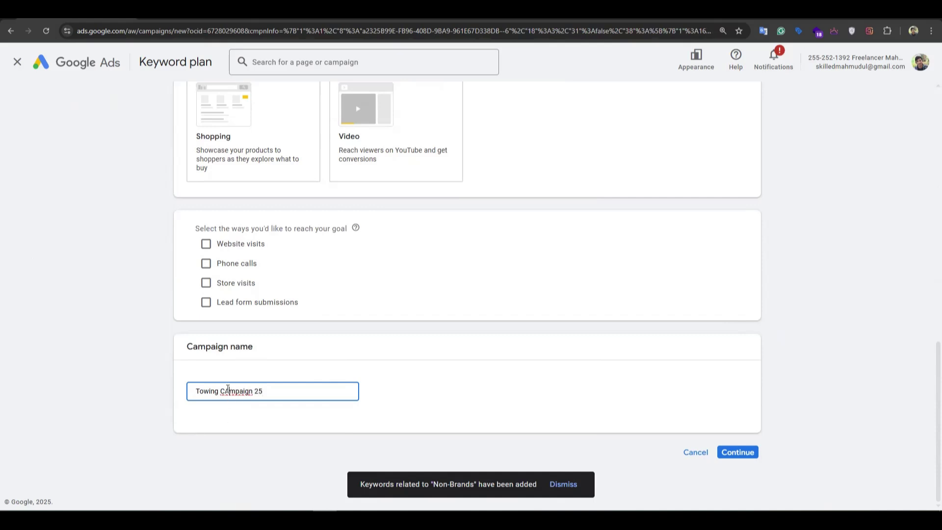
text(a)
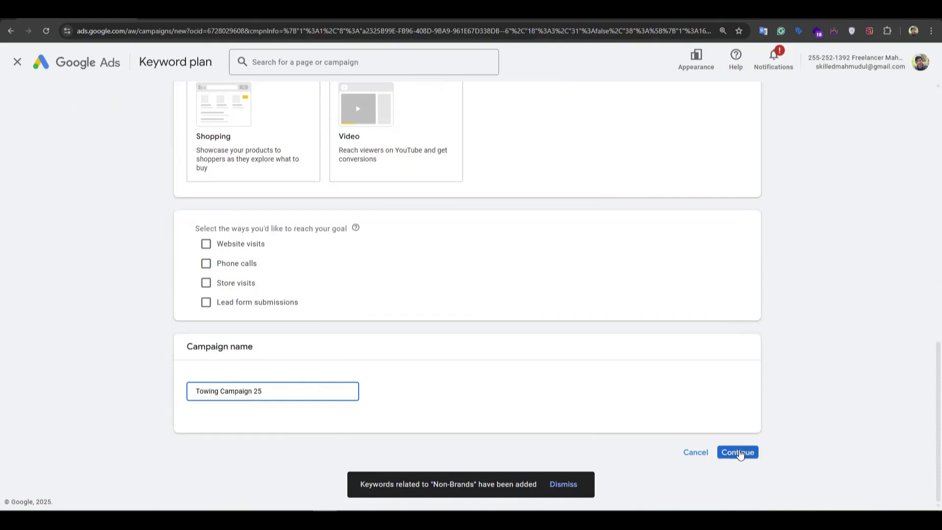
Step: Accept the campaign name Towing Campaign 25, continue to bidding, and look over the Golden State Towing website's home page
click(738, 452)
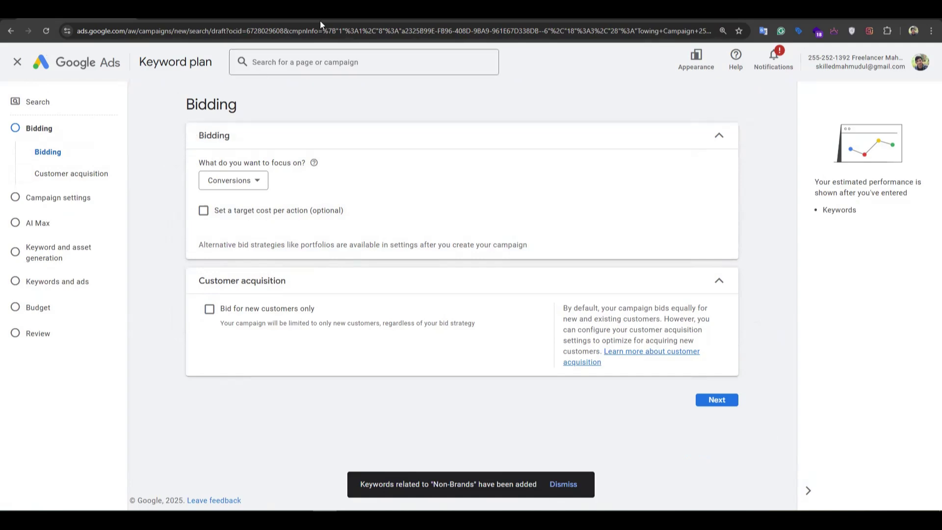
click(307, 12)
scroll(363, 214, up, 5)
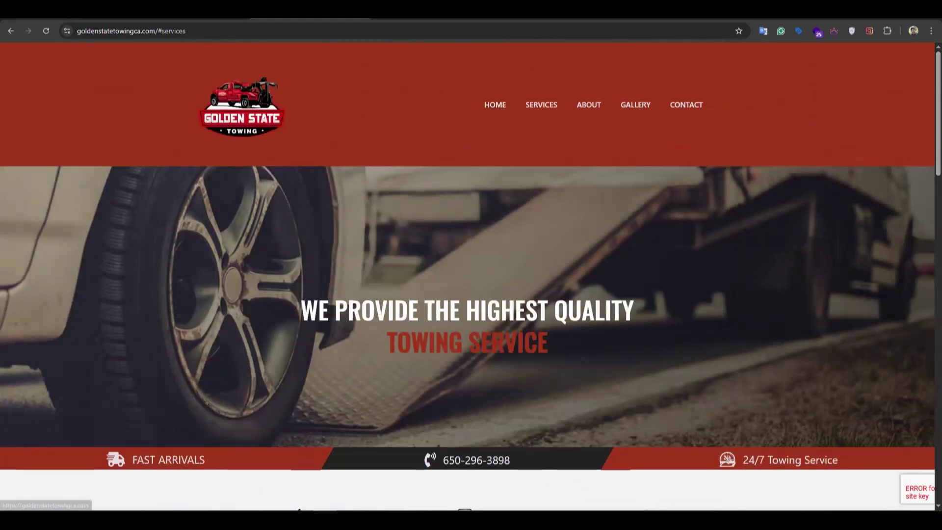
click(77, 12)
Step: Set the bidding focus to Clicks and proceed to the campaign settings
click(231, 185)
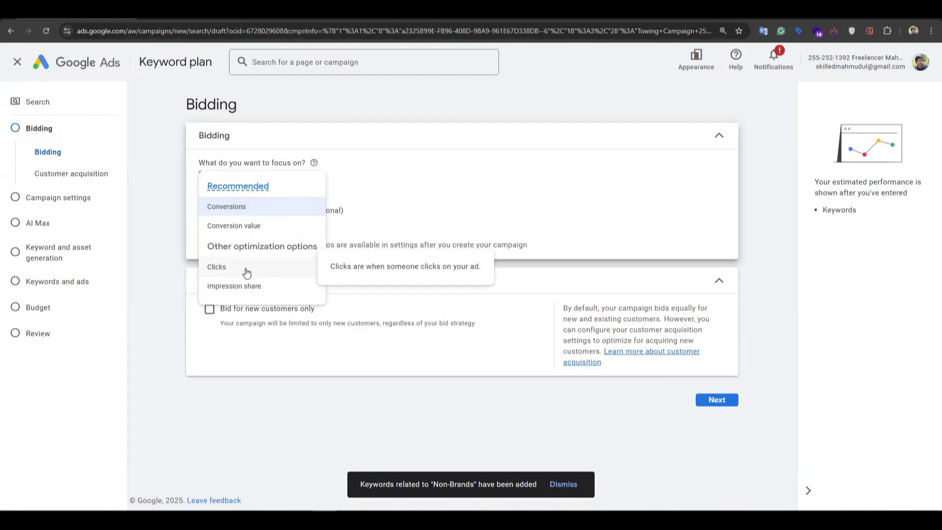
click(278, 15)
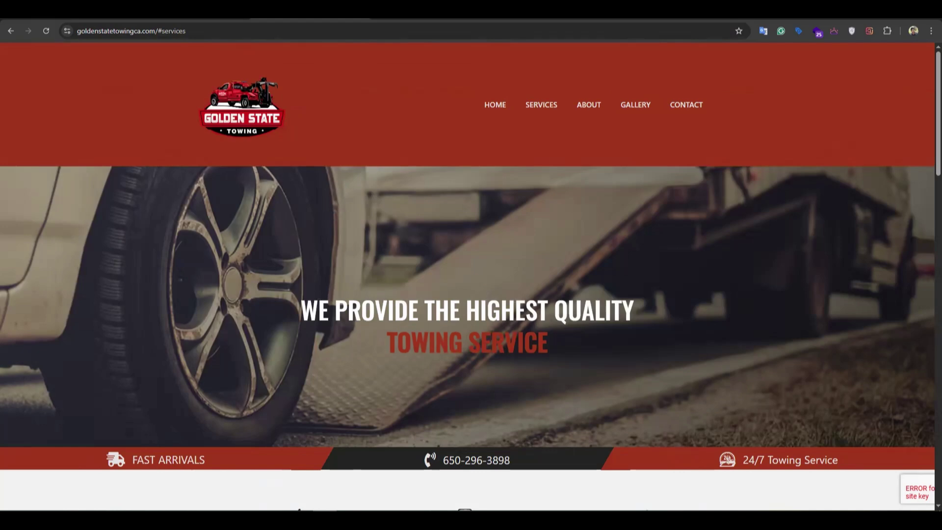
click(77, 15)
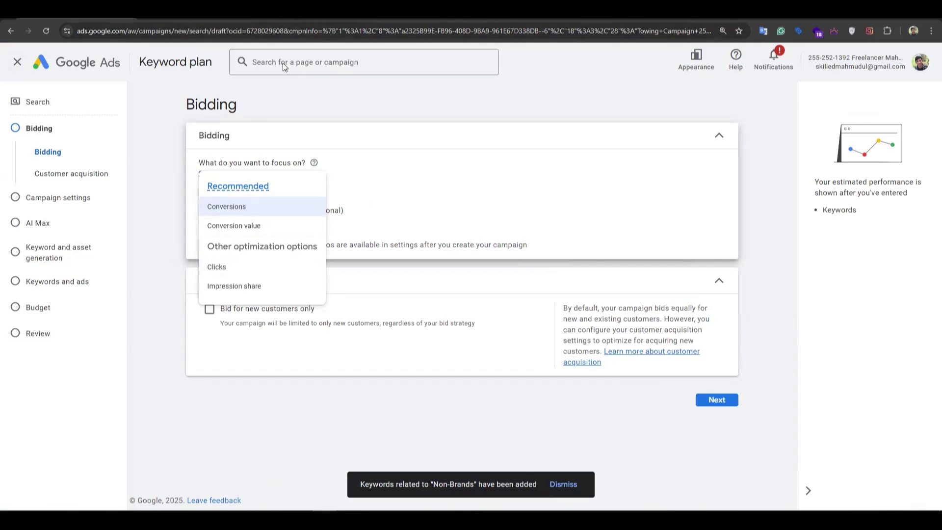
click(240, 273)
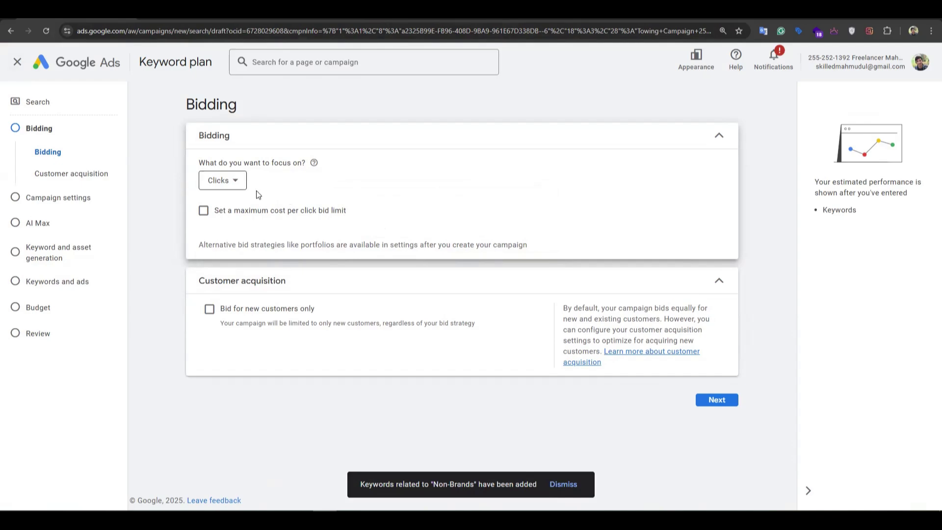
click(720, 401)
Step: Exclude both the Google Search Partners Network and the Google Display Network from the campaign's networks
scroll(313, 249, down, 2)
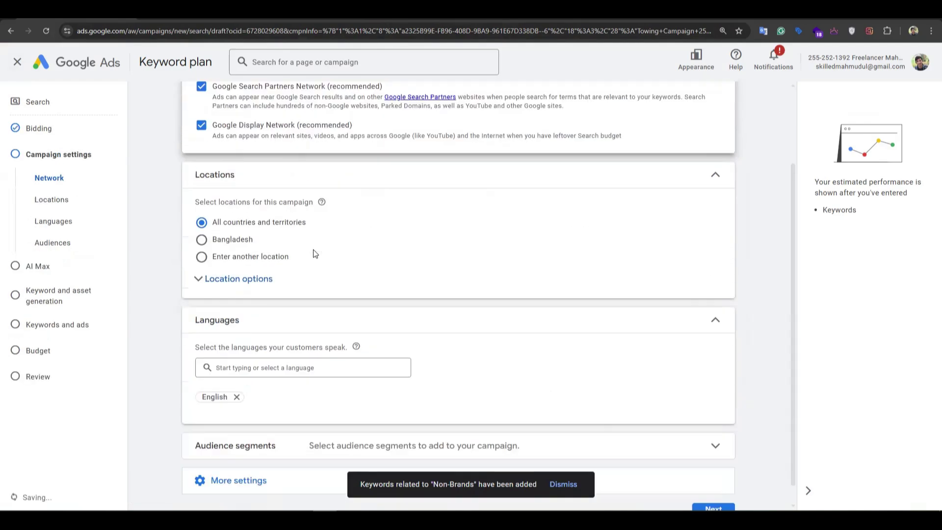
scroll(216, 220, up, 2)
drag(179, 154, 286, 157)
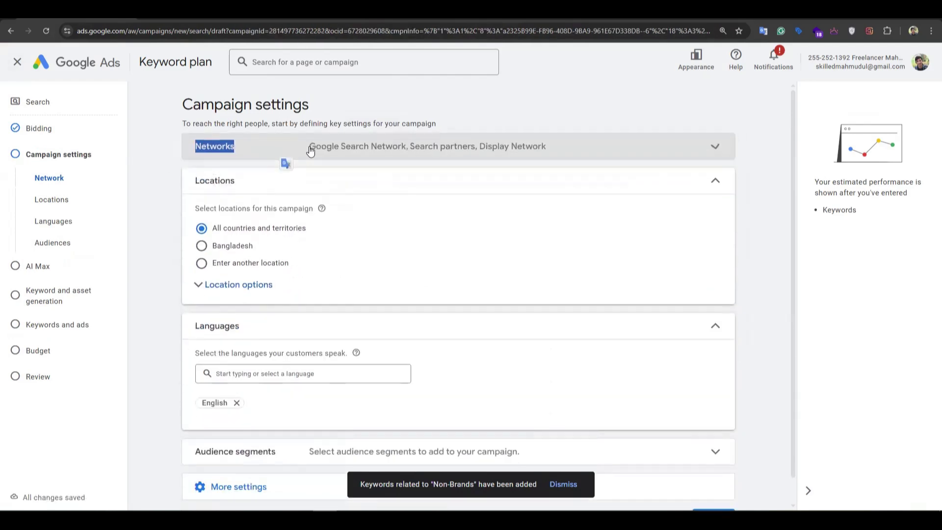
click(279, 148)
click(238, 153)
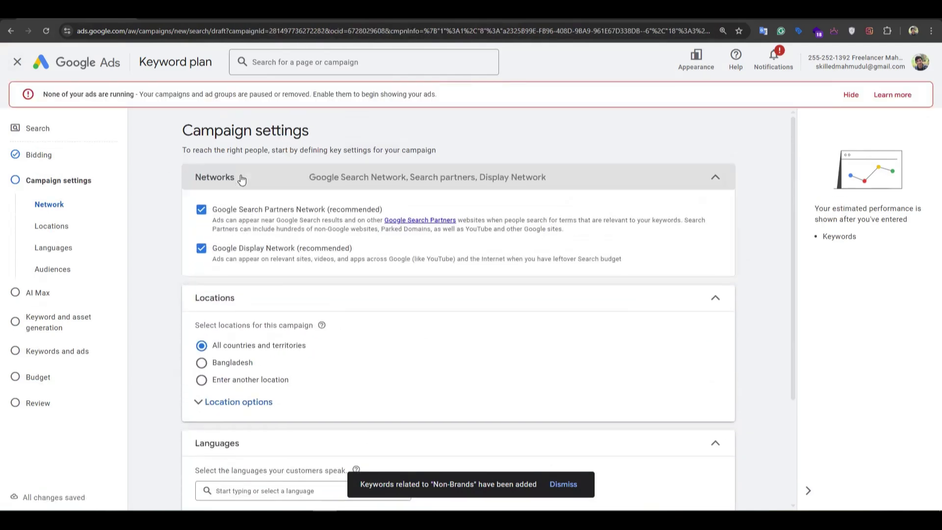
click(231, 173)
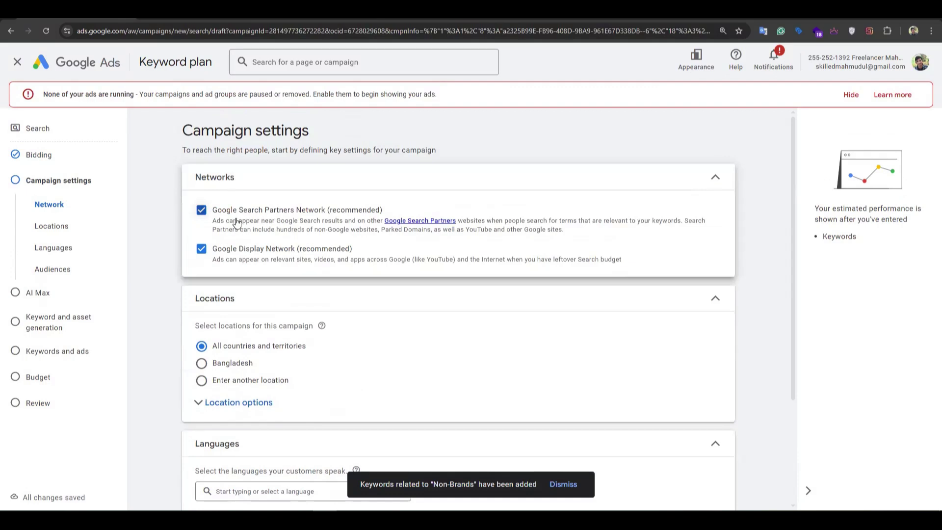
click(202, 211)
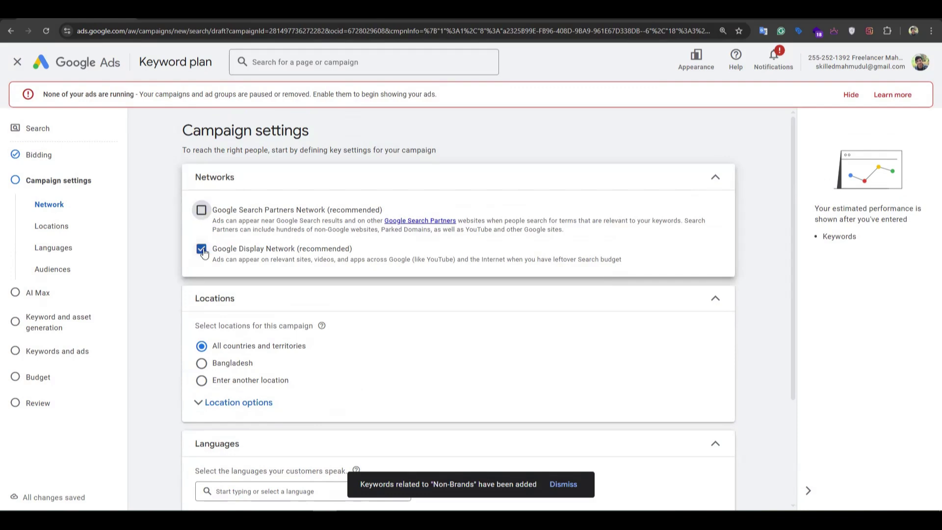
click(201, 249)
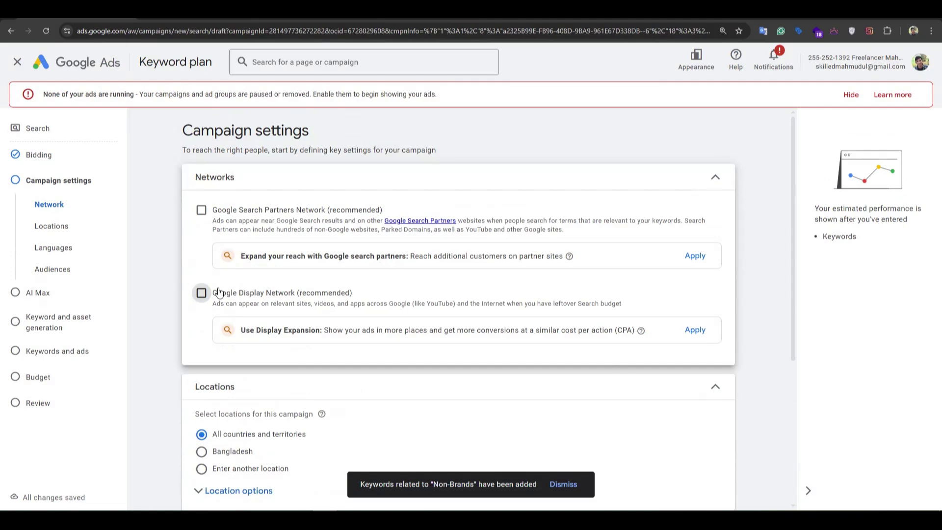
Step: Target the city of South San Francisco, California, United States, copying the place name from the Google Sheets towing plan
scroll(276, 218, down, 2)
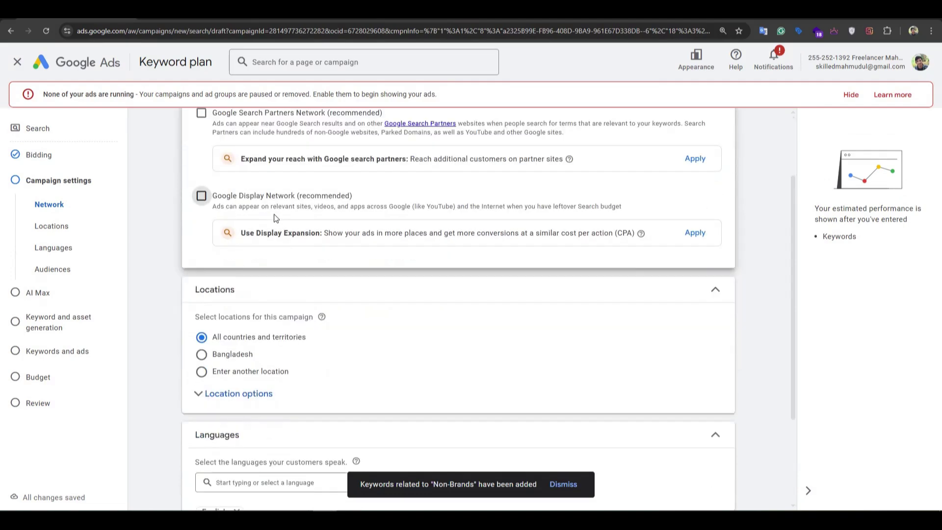
scroll(275, 218, down, 1)
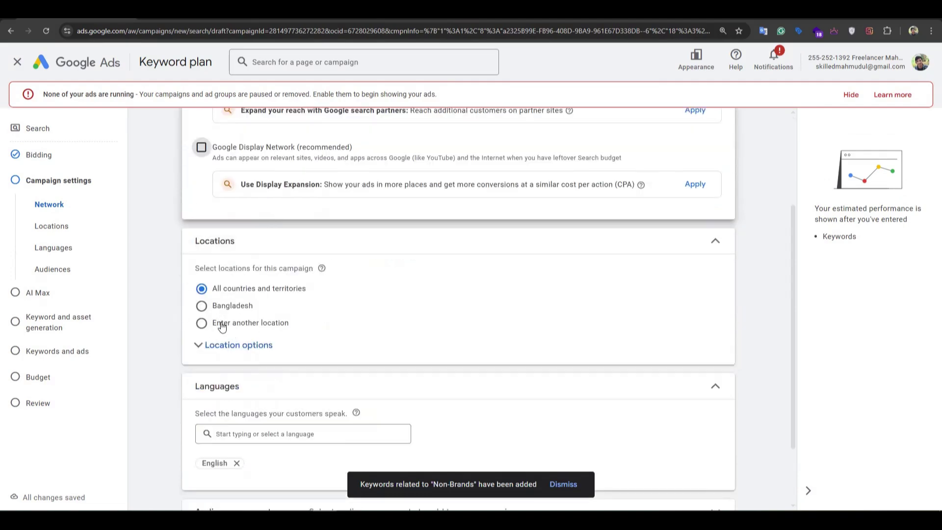
click(222, 328)
click(237, 353)
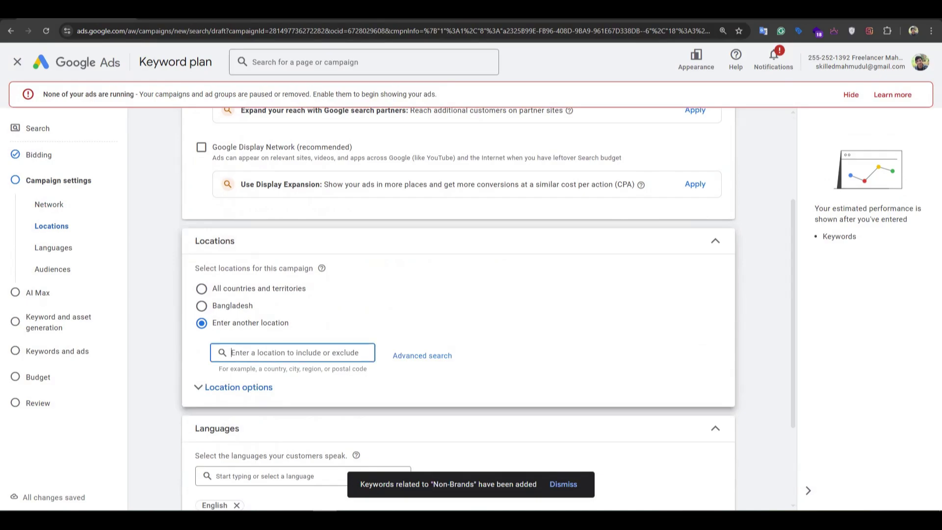
key(ctrl+Tab)
key(ctrl+Tab)
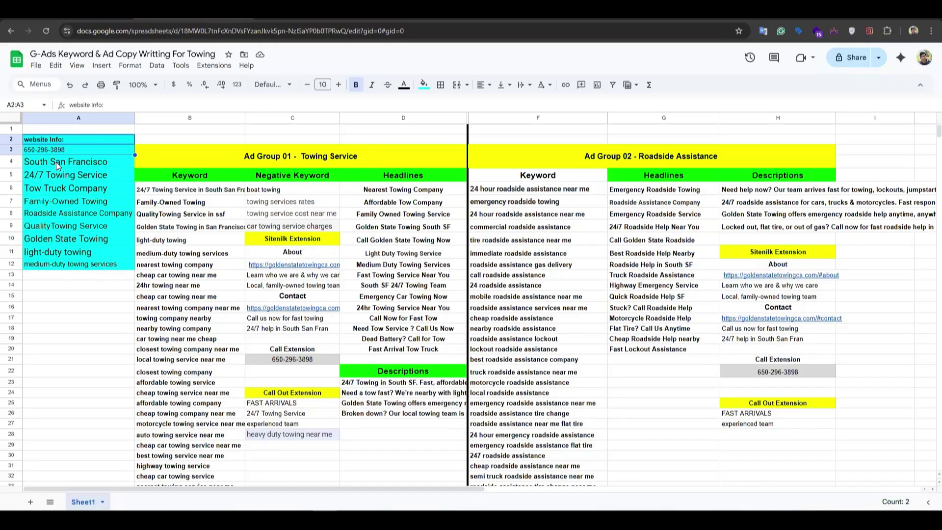
click(57, 162)
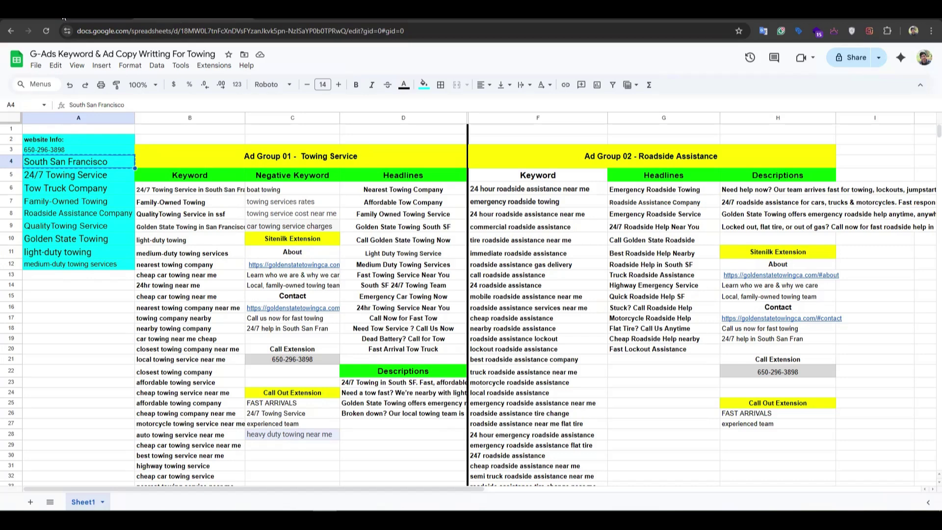
click(64, 18)
text(South San Francisco)
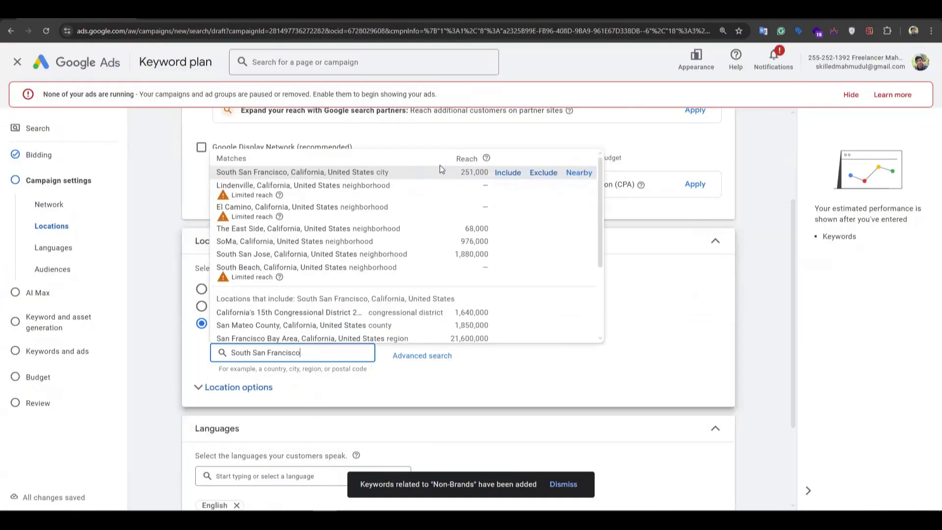
click(509, 173)
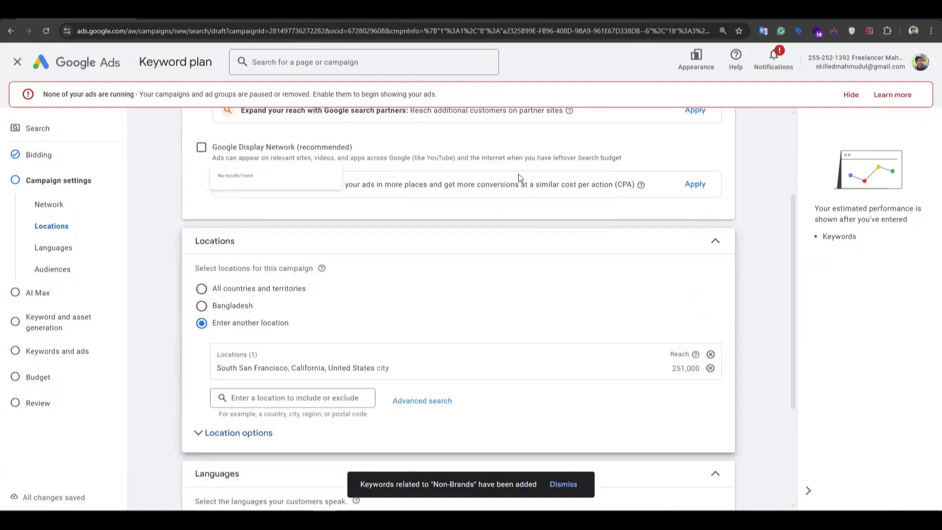
Step: Restrict the location option to Presence: People in or regularly in your included locations
scroll(369, 307, down, 1)
scroll(371, 308, down, 2)
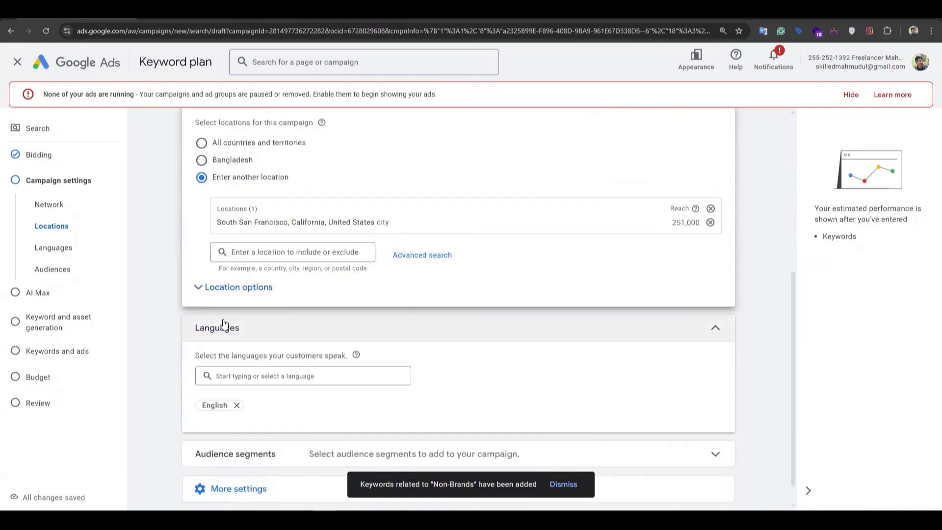
click(256, 293)
scroll(278, 279, down, 1)
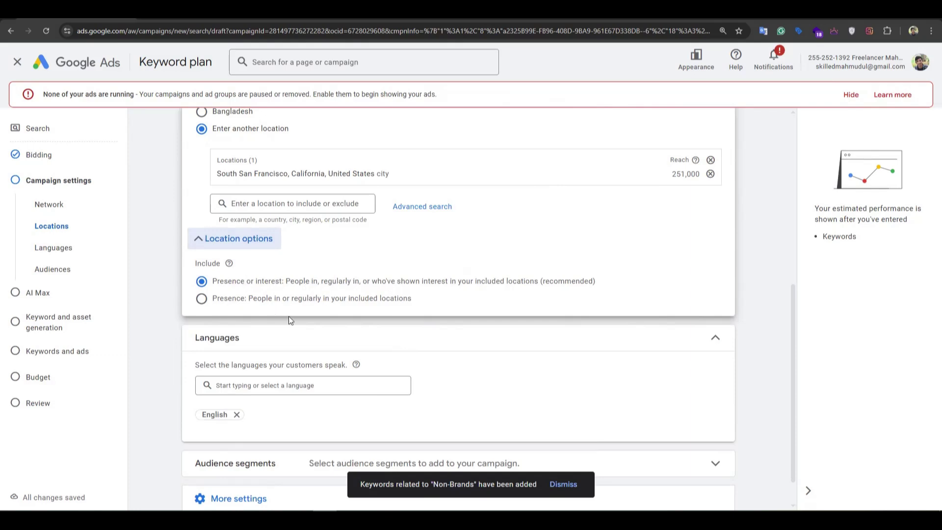
click(201, 299)
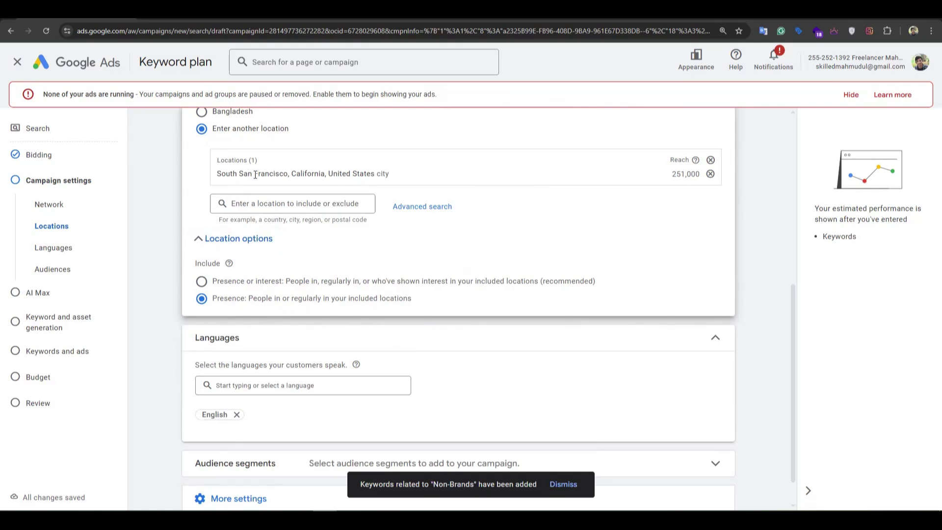
click(202, 282)
click(202, 300)
Step: Try a Mondays - Fridays ad schedule in the additional campaign settings and remove that entry
scroll(547, 296, down, 1)
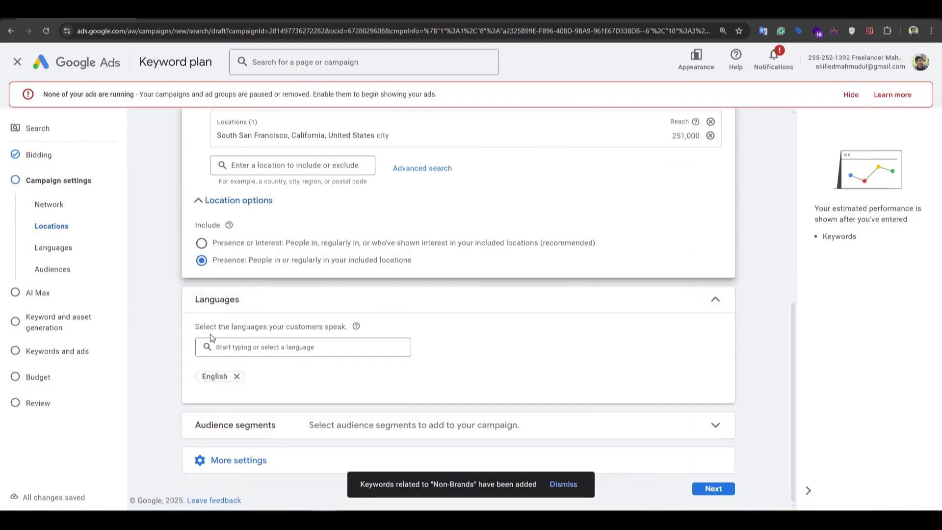
click(234, 461)
scroll(353, 225, down, 3)
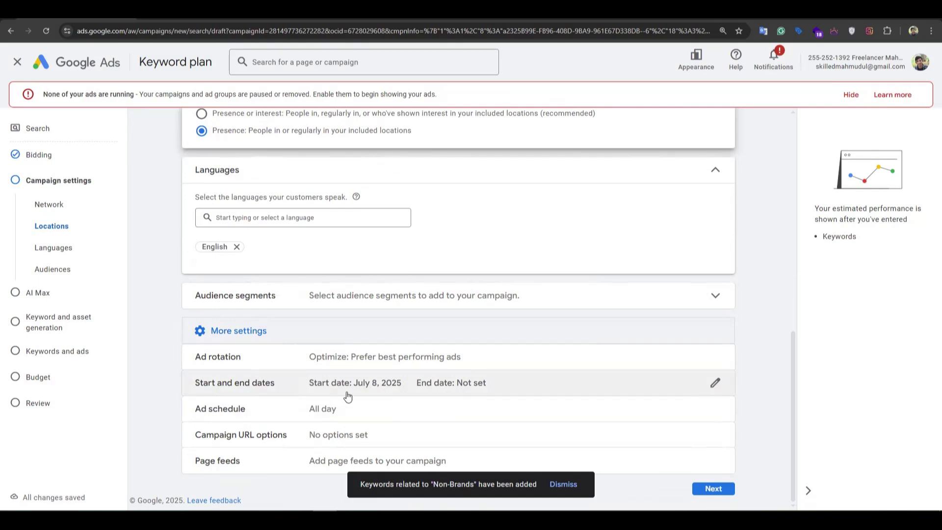
click(288, 411)
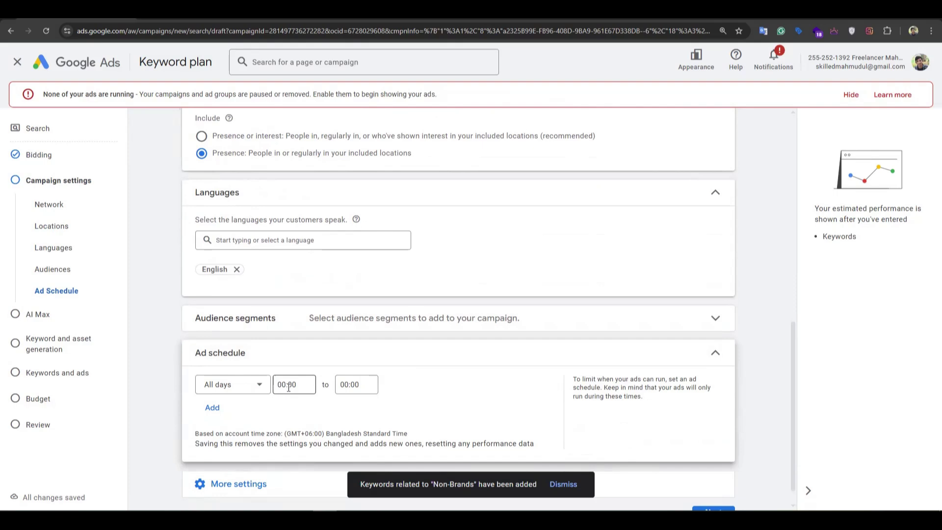
click(236, 390)
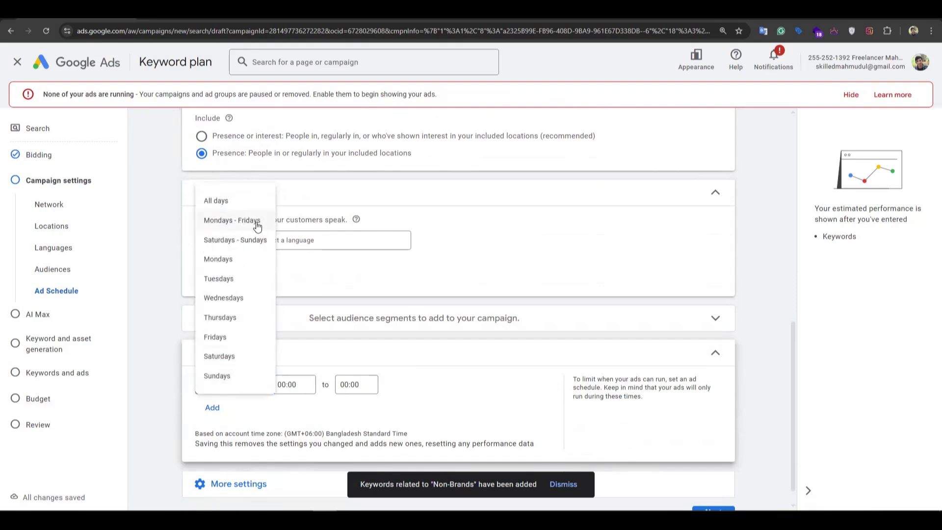
click(232, 225)
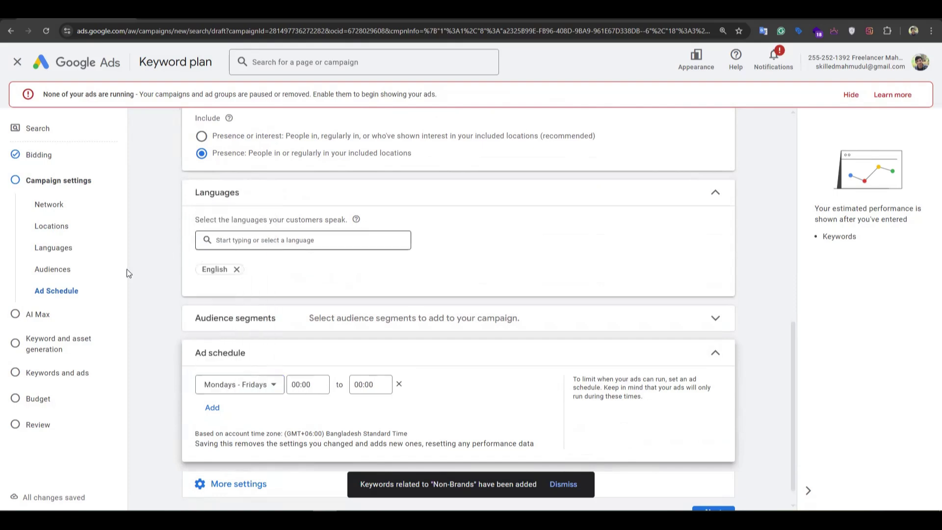
click(317, 382)
click(359, 383)
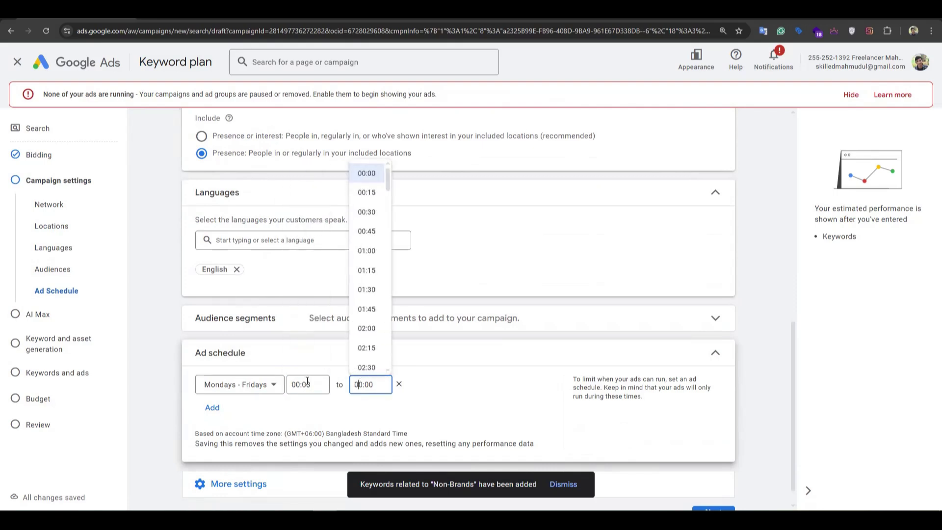
click(398, 385)
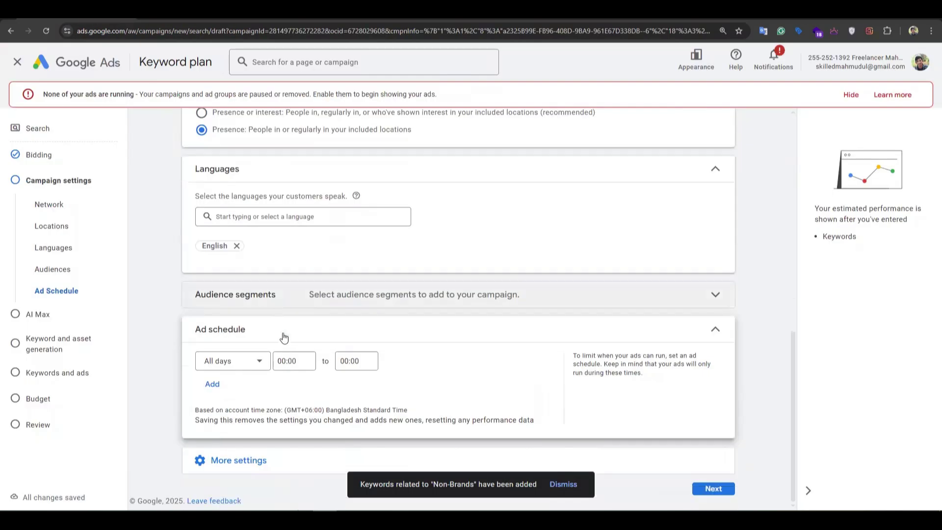
Step: Move past the campaign settings and AI Max without enabling it, and skip keyword and asset generation
click(709, 490)
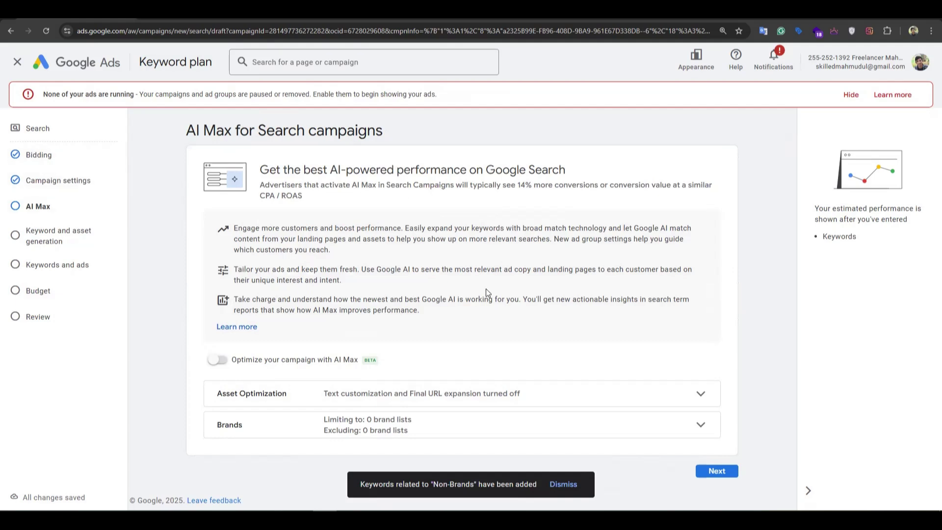
click(720, 473)
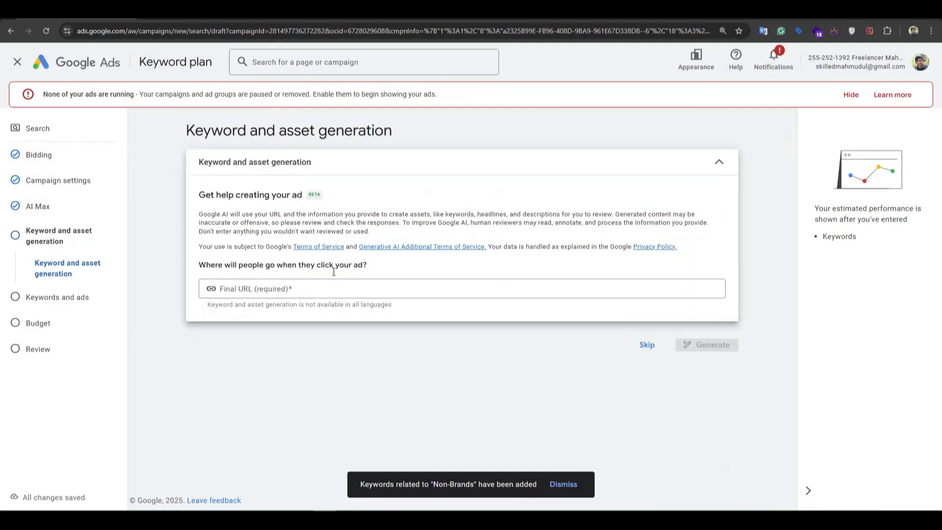
click(647, 345)
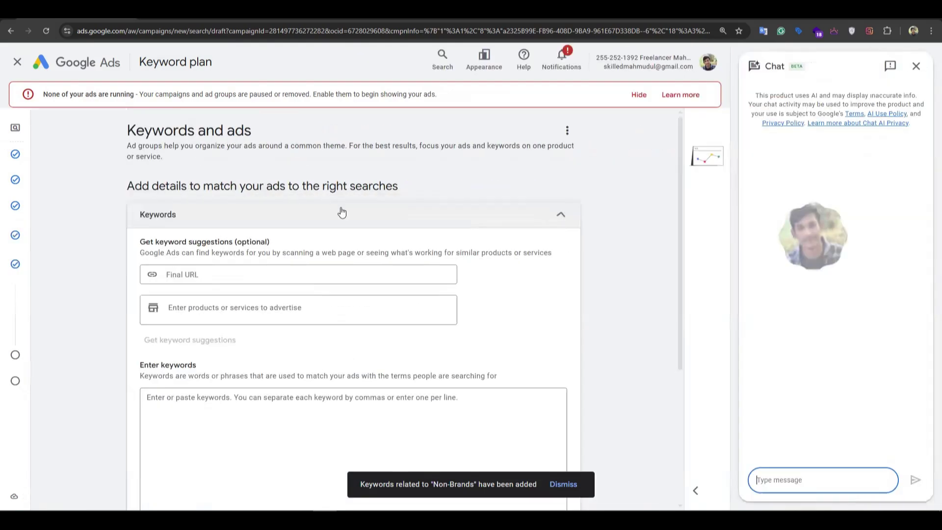
Step: Copy the Ad Group 01 - Towing Service keywords in cells B6:B38 from the Google Sheets towing plan for the ad group's keyword entry
scroll(242, 214, down, 3)
scroll(211, 241, down, 2)
click(251, 233)
scroll(245, 231, up, 3)
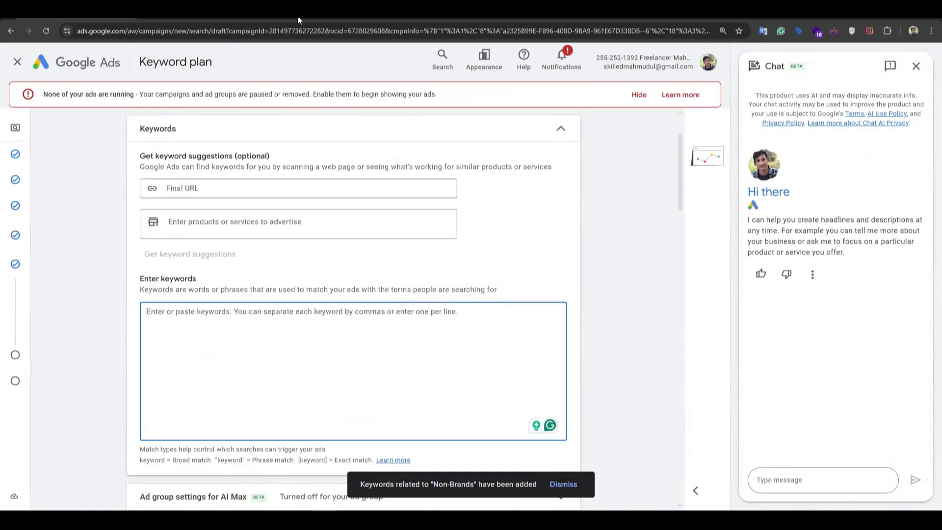
key(ctrl+Tab)
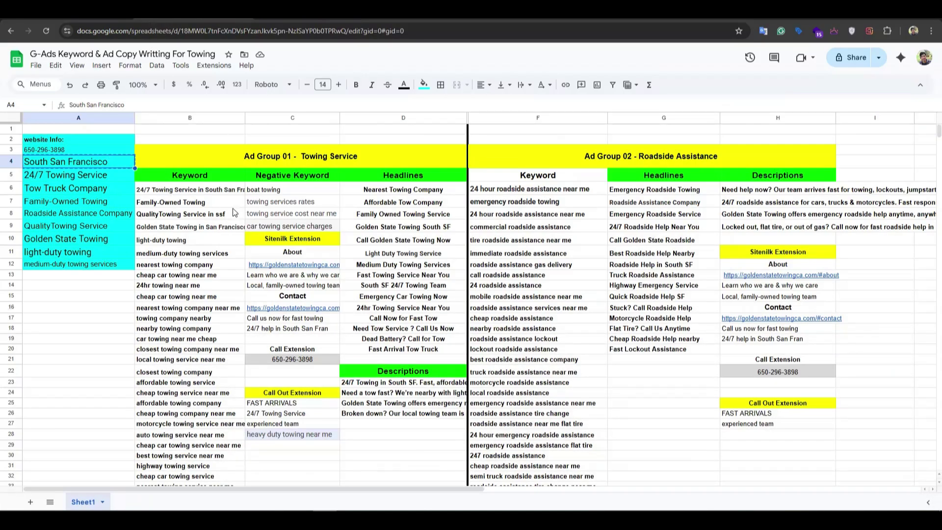
key(Right)
scroll(178, 177, down, 1)
click(161, 152)
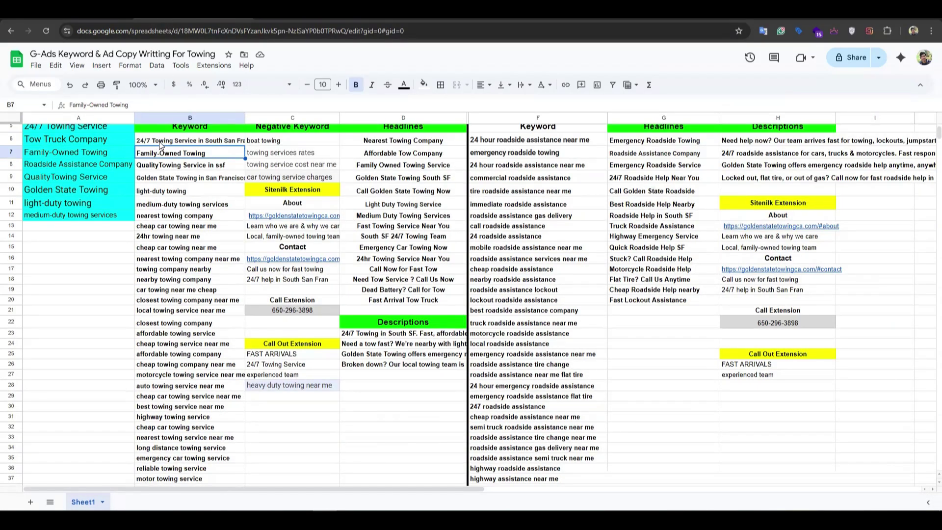
drag(163, 144, 193, 293)
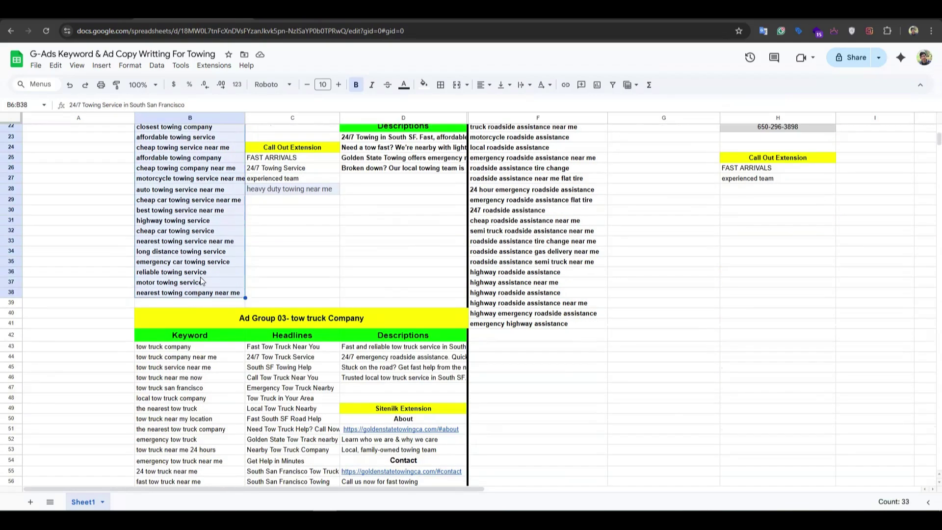
key(ctrl+c)
Step: Paste the copied towing keywords without match-type formatting into the ad group's keyword entry in Google Ads
key(ctrl+Tab)
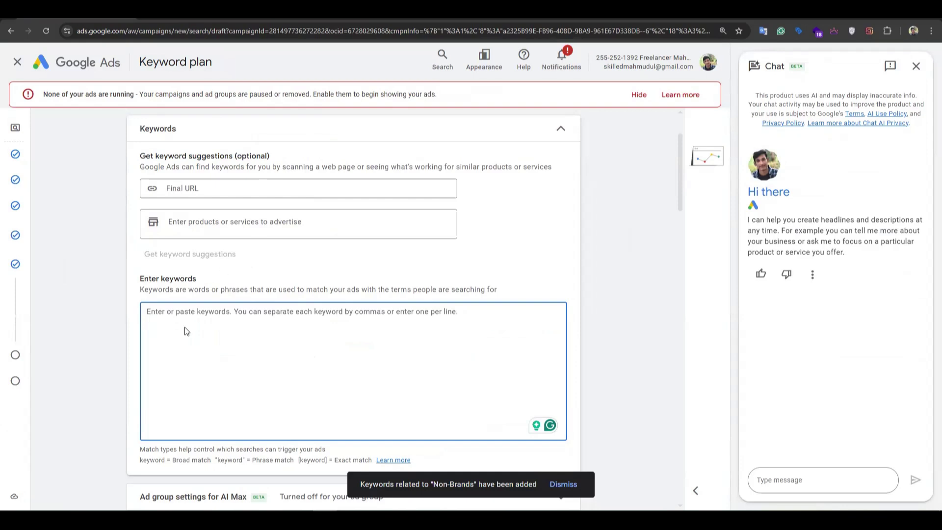
key(ctrl+v)
mouse_move(219, 310)
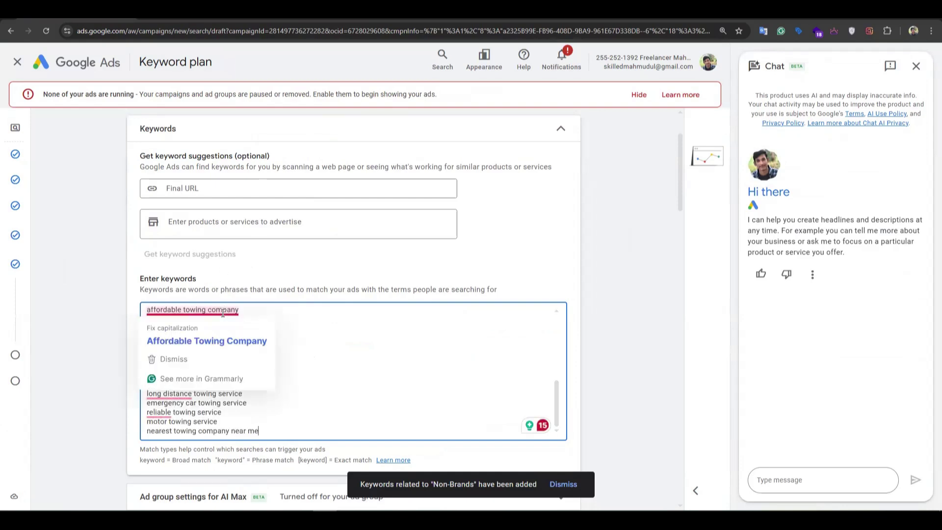
click(326, 343)
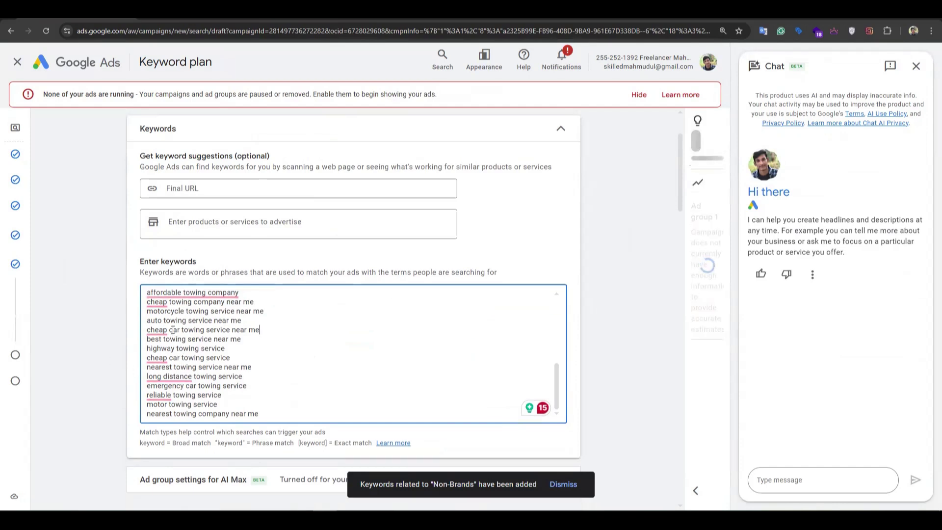
Step: Open the Keyword Match Type Tool at keywordmatchtypetool.com in a new browser tab
key(ctrl+t)
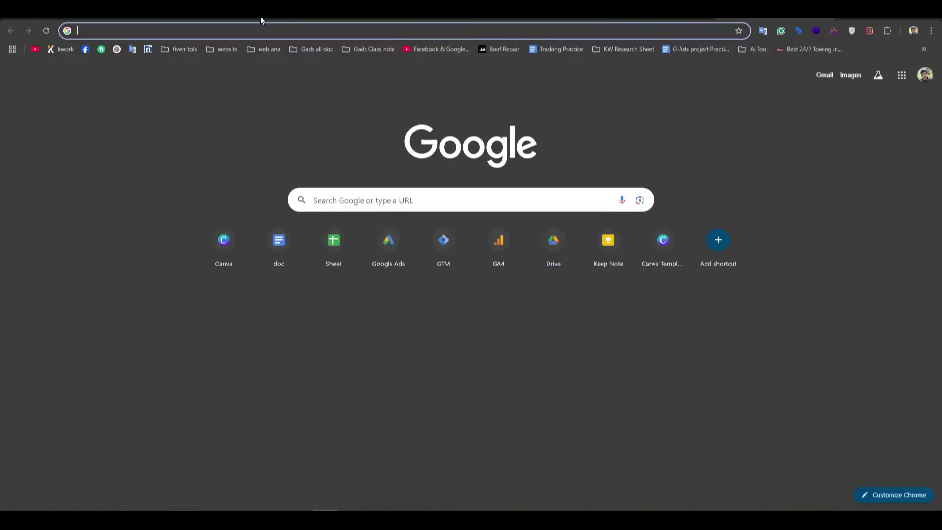
click(239, 28)
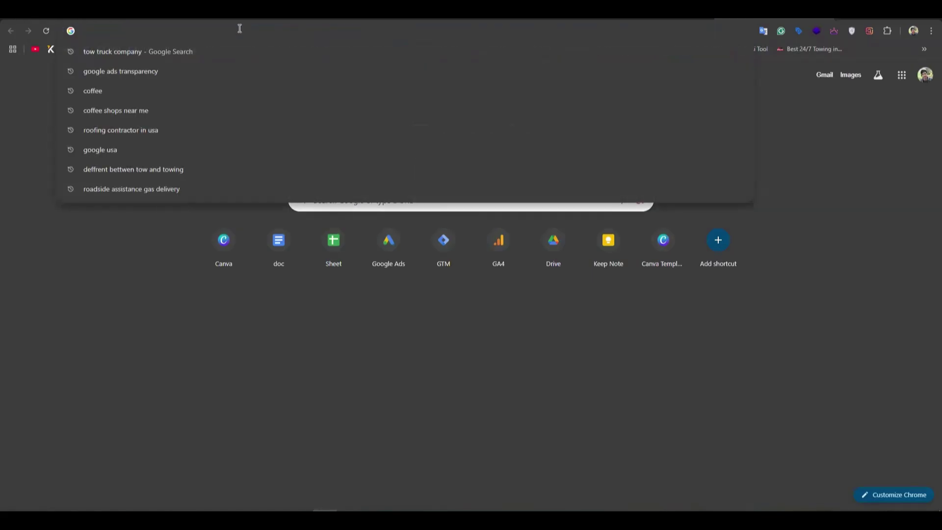
text(keywo)
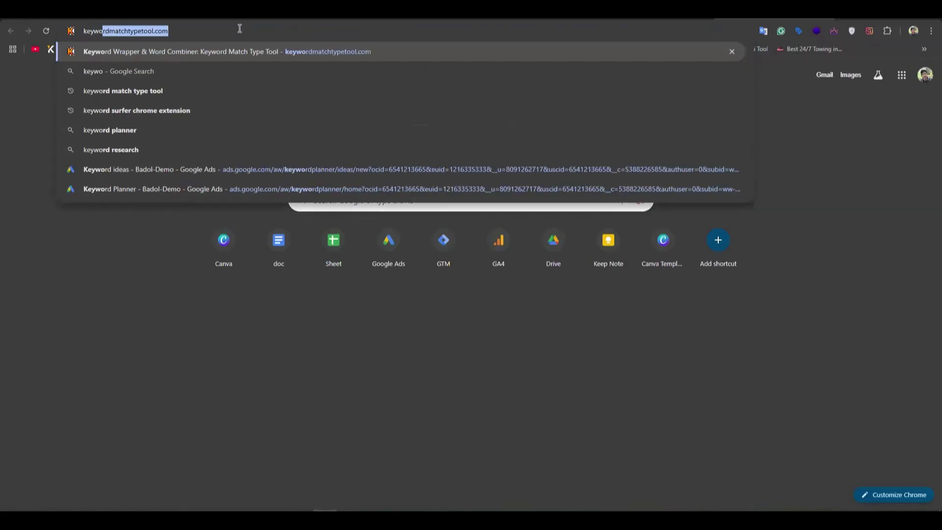
text(rdm k)
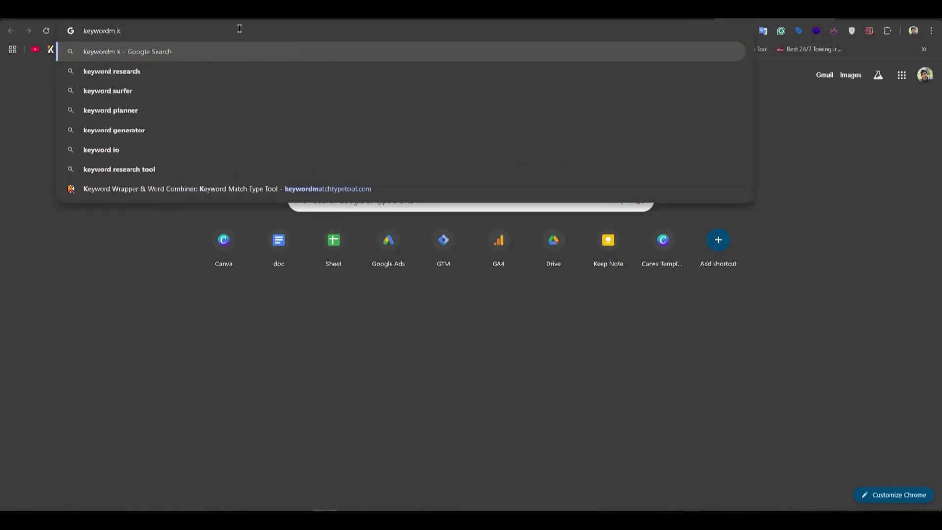
key(BackSpace)
key(BackSpace)
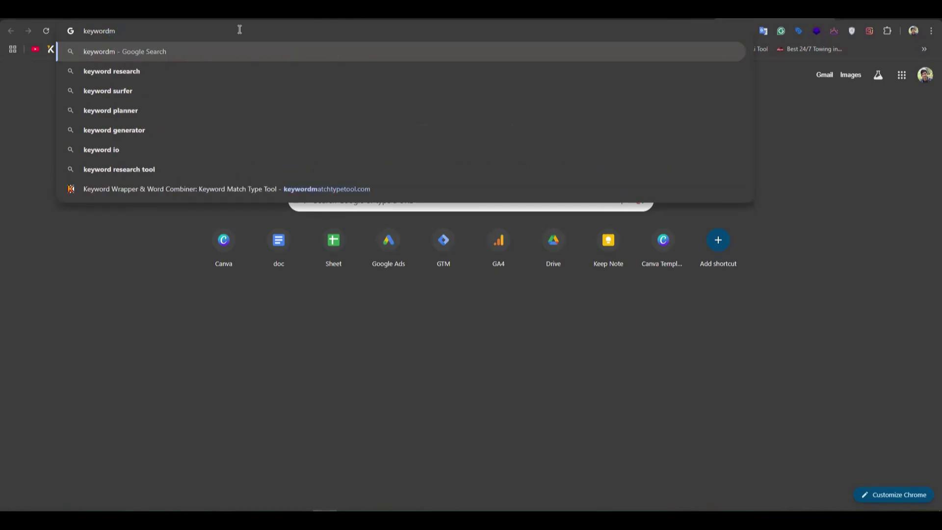
click(252, 188)
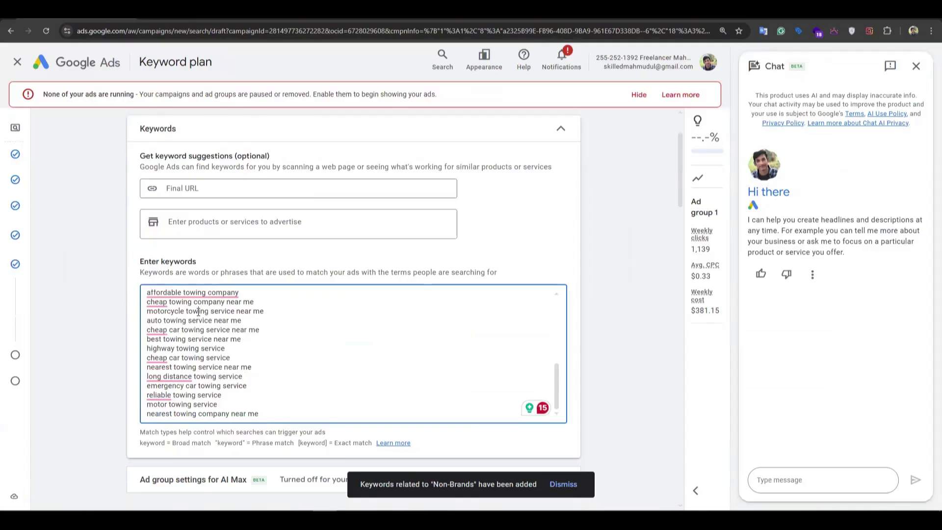
Step: Clear the keyword entry in Google Ads and convert the copied towing keywords to "Phrase match" in the Keyword Match Type Tool
key(ctrl+a)
key(BackSpace)
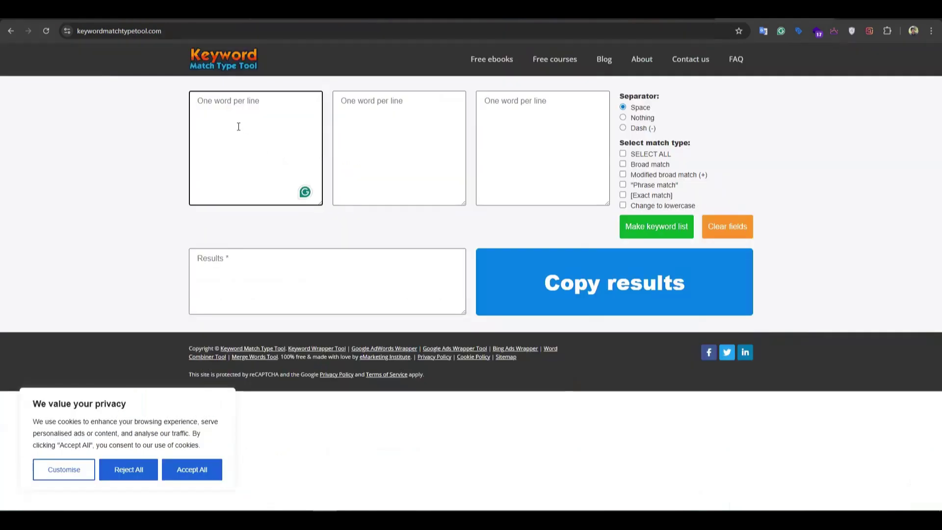
key(ctrl+v)
click(623, 184)
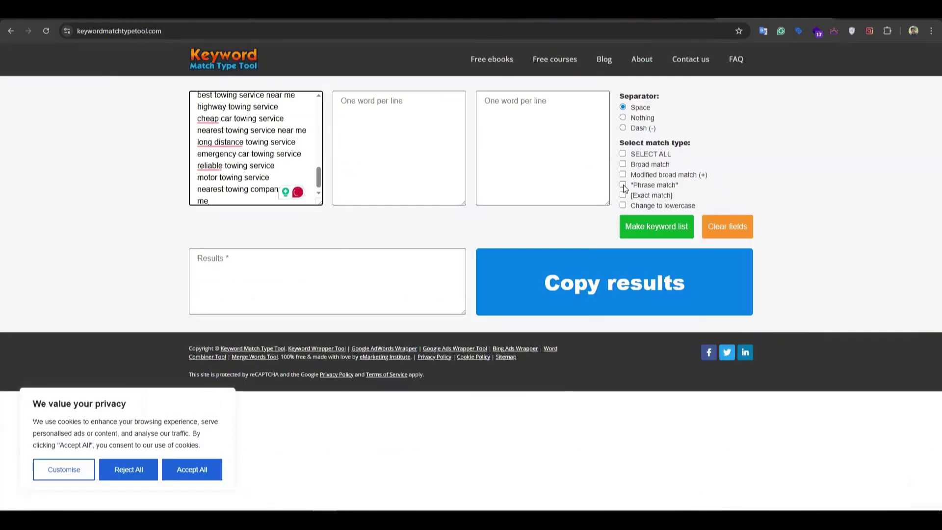
click(656, 226)
click(282, 289)
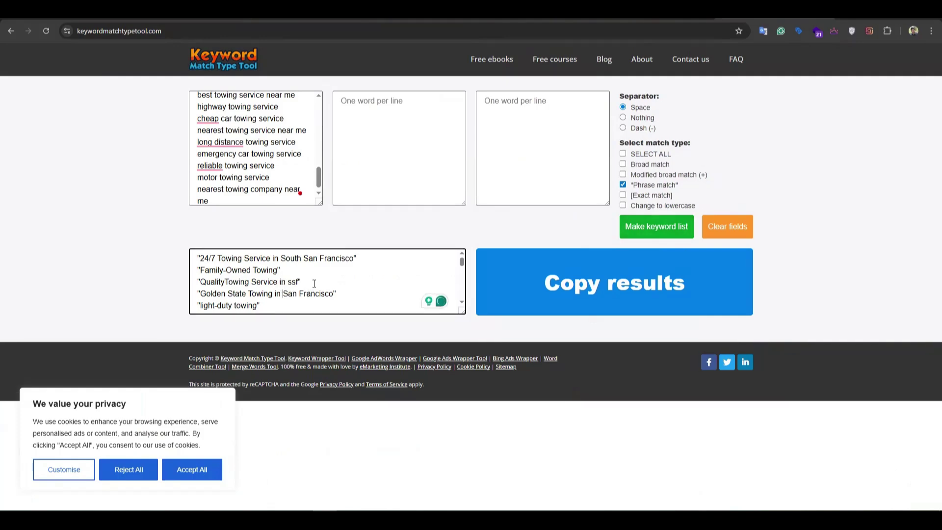
key(ctrl+a)
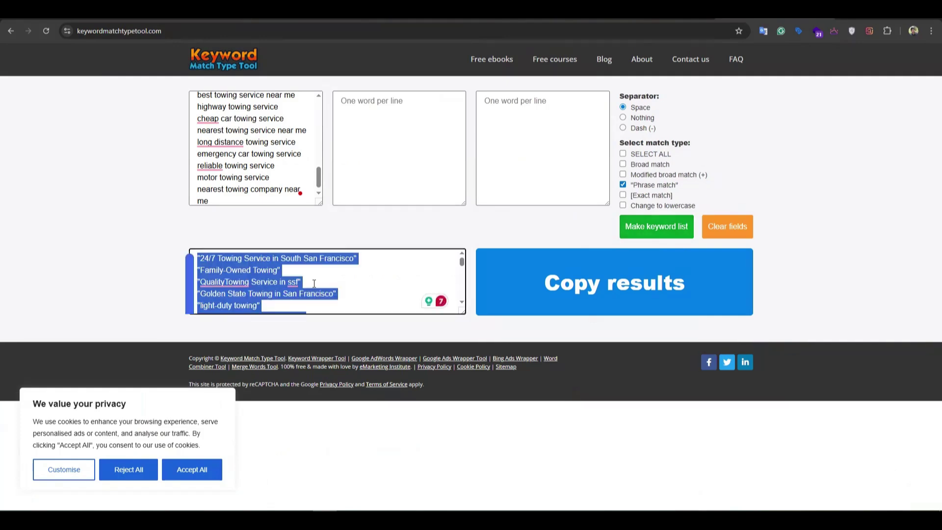
Step: Paste the phrase-match towing keyword list into the ad group's keyword entry in Google Ads
click(61, 20)
key(ctrl+v)
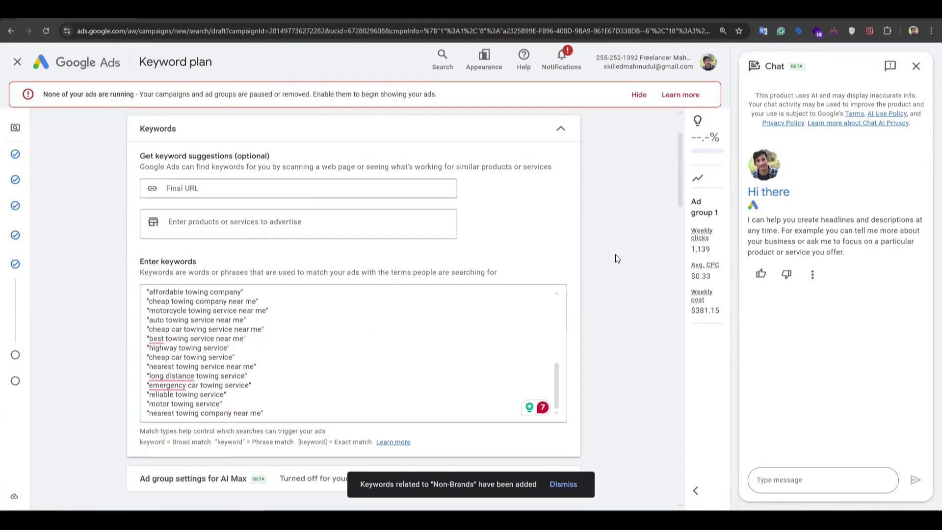
click(769, 20)
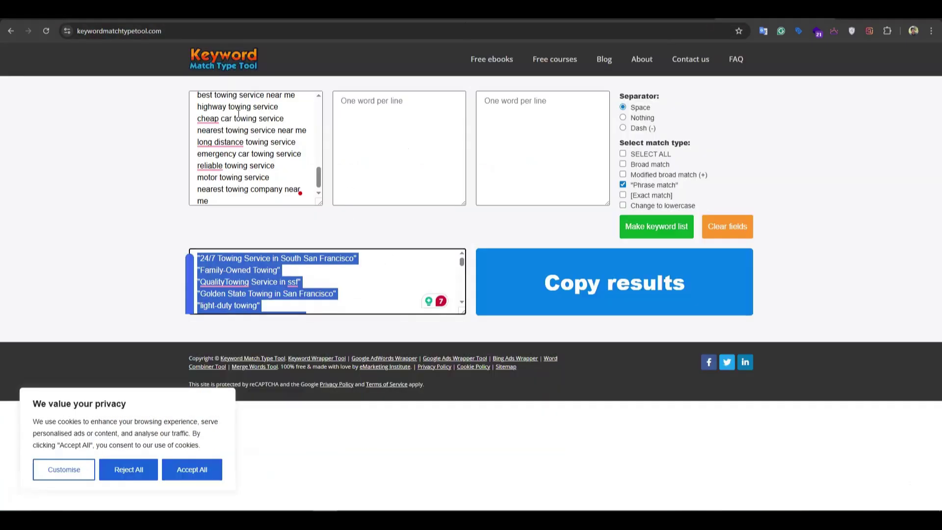
key(ctrl+Tab)
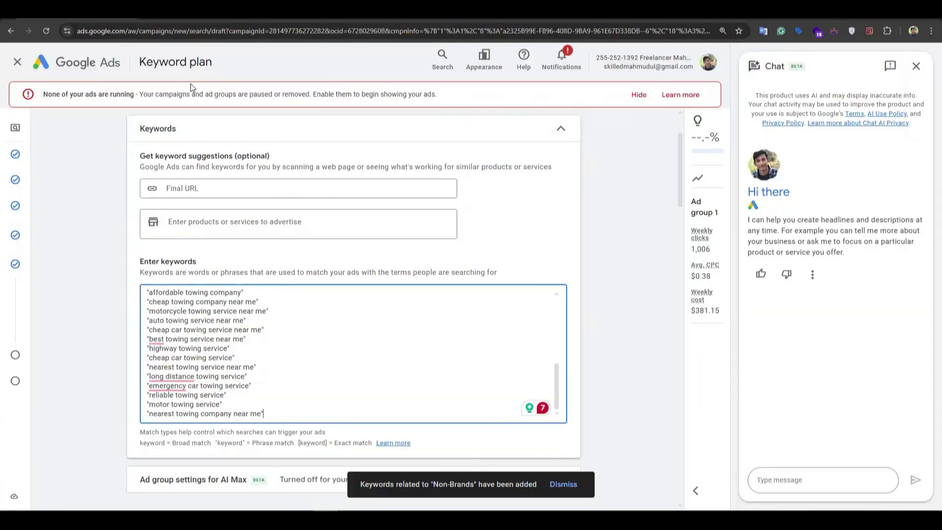
Step: Set the ad's final URL to the goldenstatetowingca.com/#services address copied from the Golden State Towing website
scroll(314, 320, down, 3)
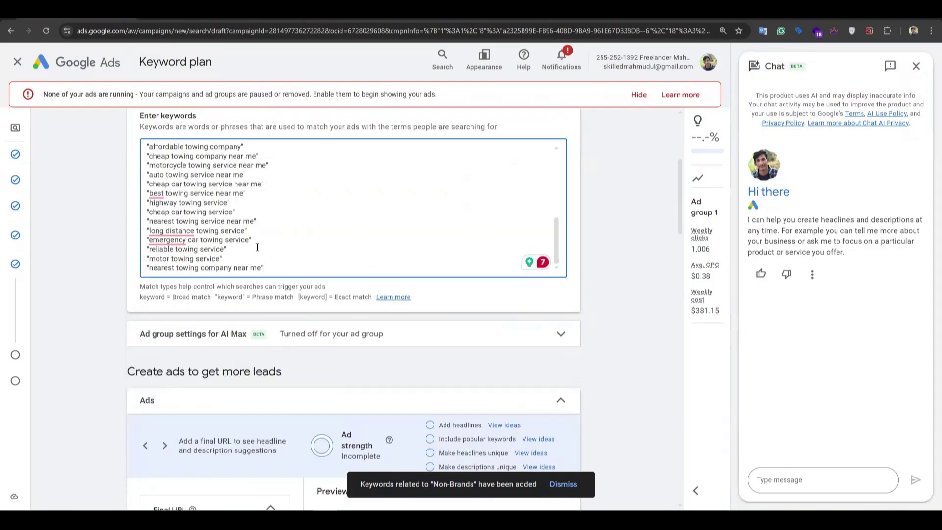
scroll(294, 265, down, 3)
scroll(246, 282, down, 2)
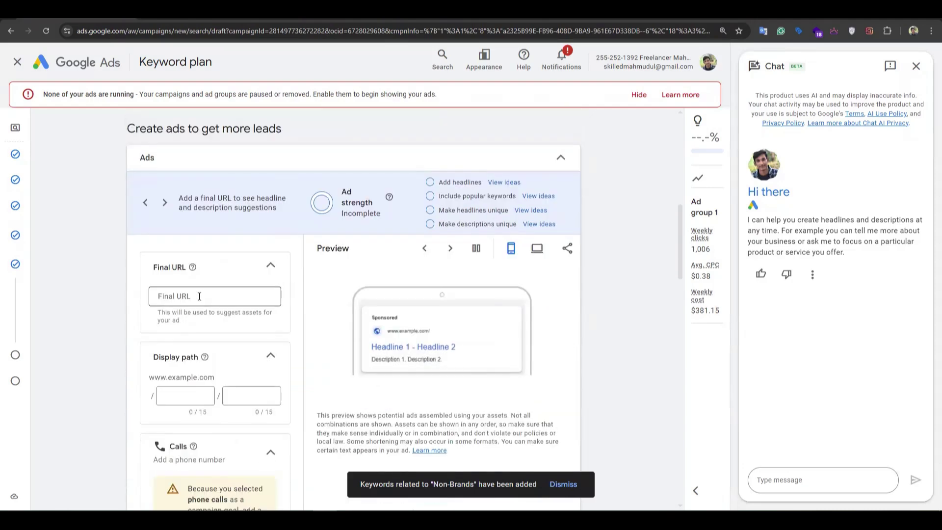
click(239, 297)
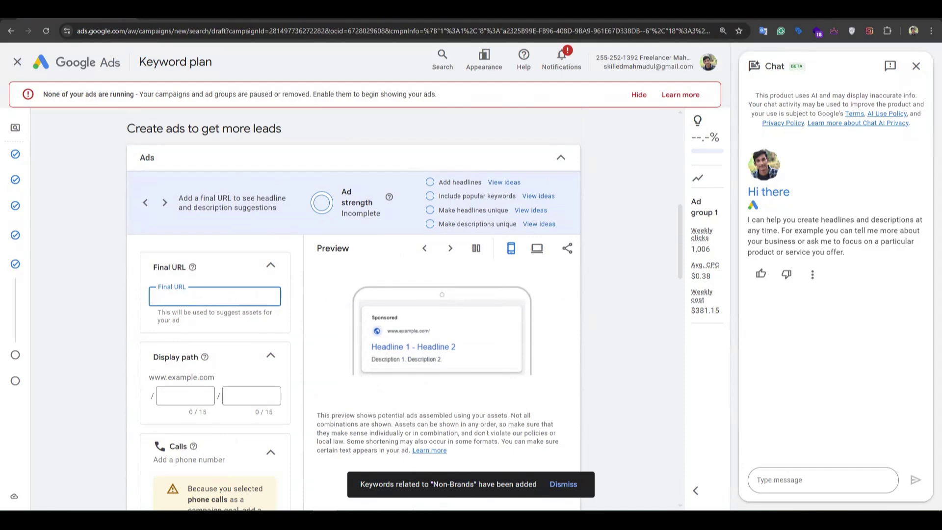
click(299, 18)
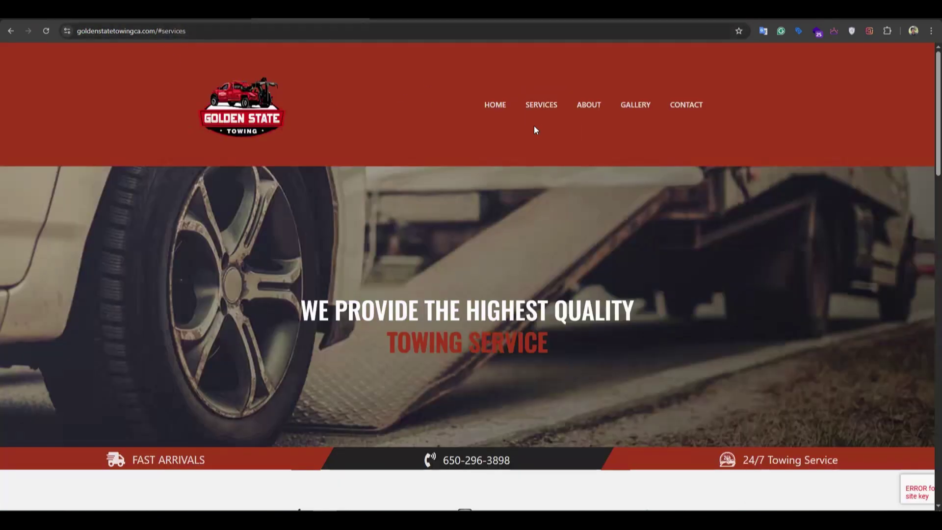
click(142, 31)
key(ctrl+c)
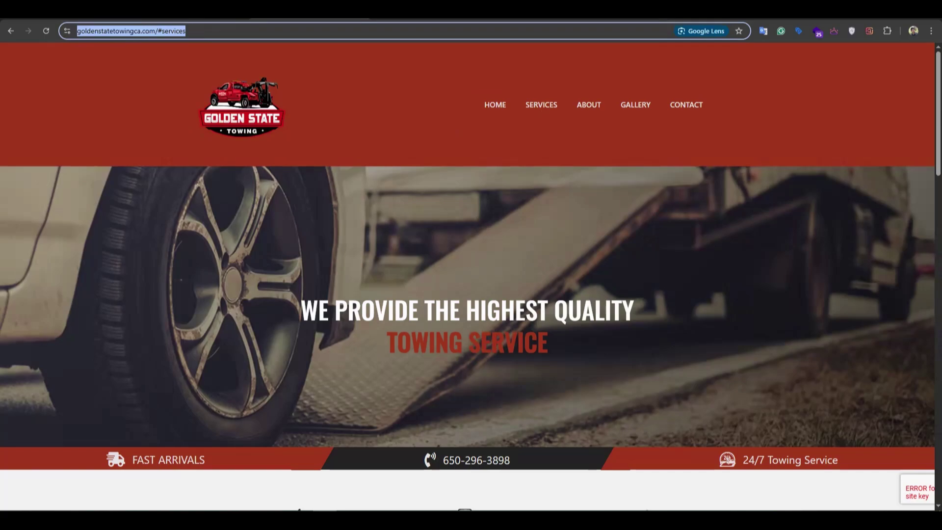
click(79, 19)
key(ctrl+v)
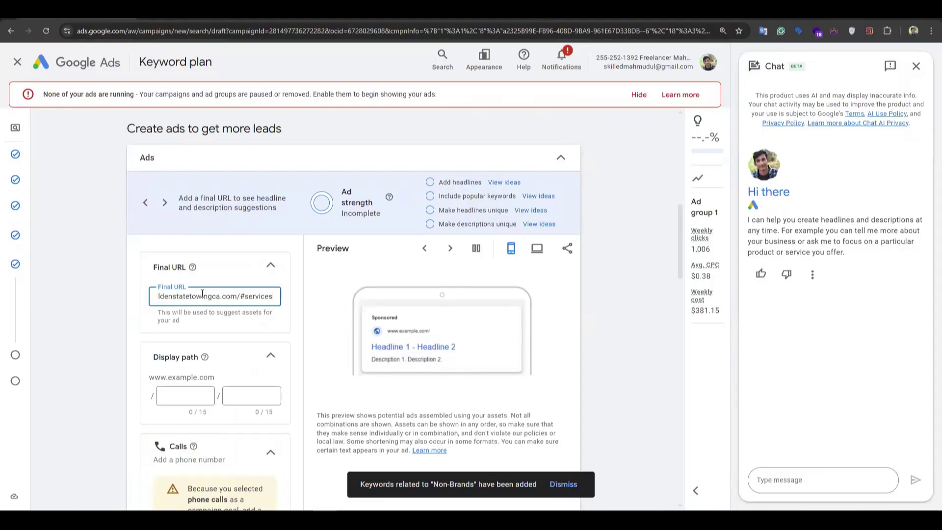
Step: Set the ad's display path to Towing / Service
scroll(197, 319, down, 2)
click(192, 302)
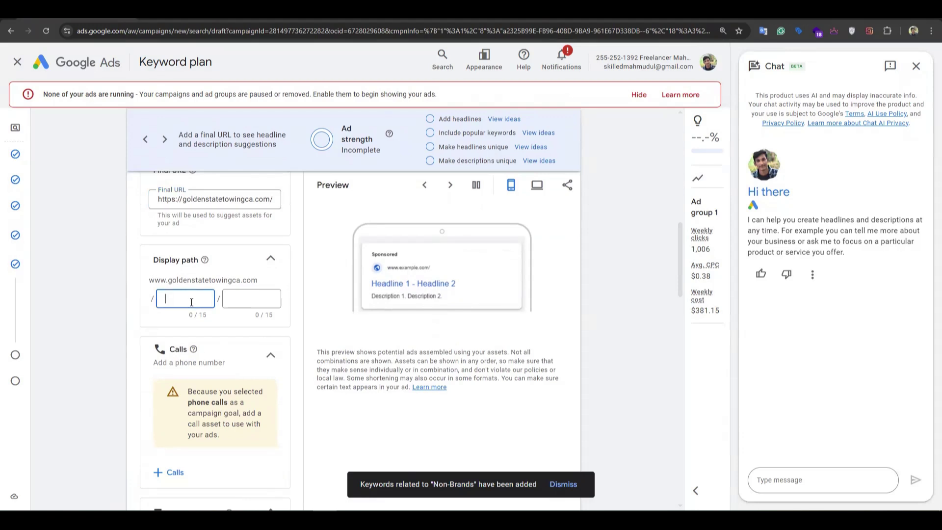
text(T)
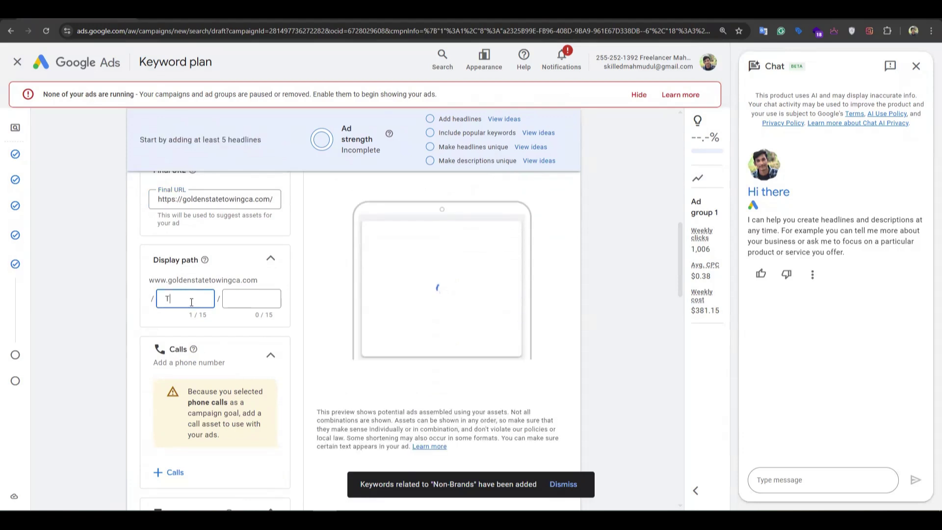
text(owing)
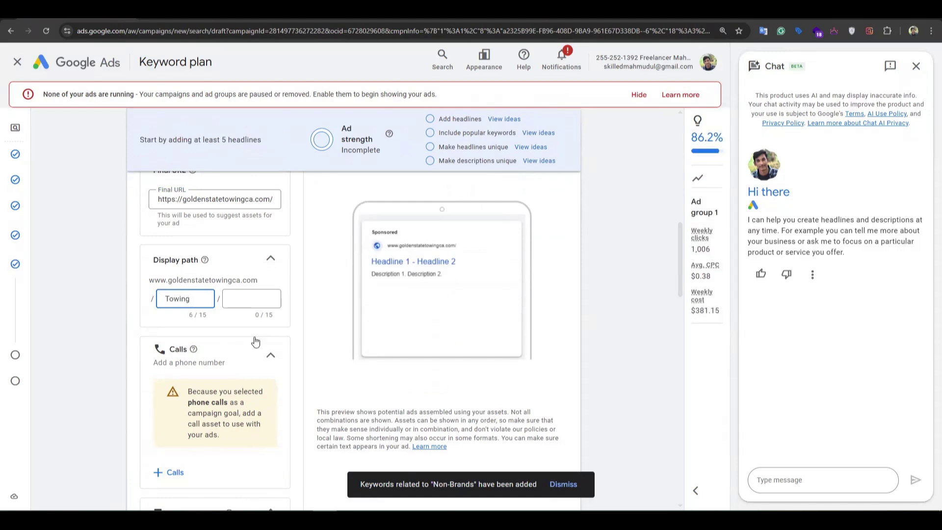
click(247, 295)
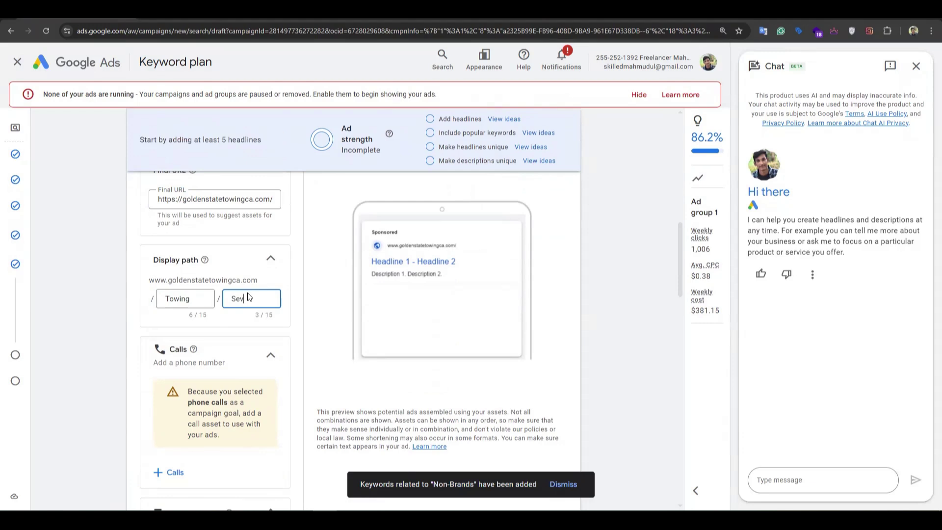
text(Service)
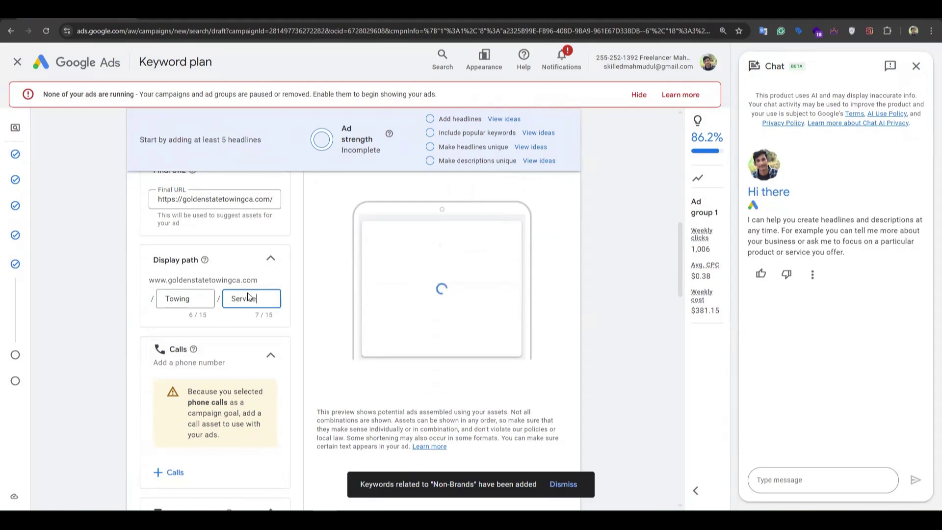
Step: Create a United States call asset with the business phone number from the Google Sheets ad copy sheet and apply it to the campaign
scroll(193, 382, down, 2)
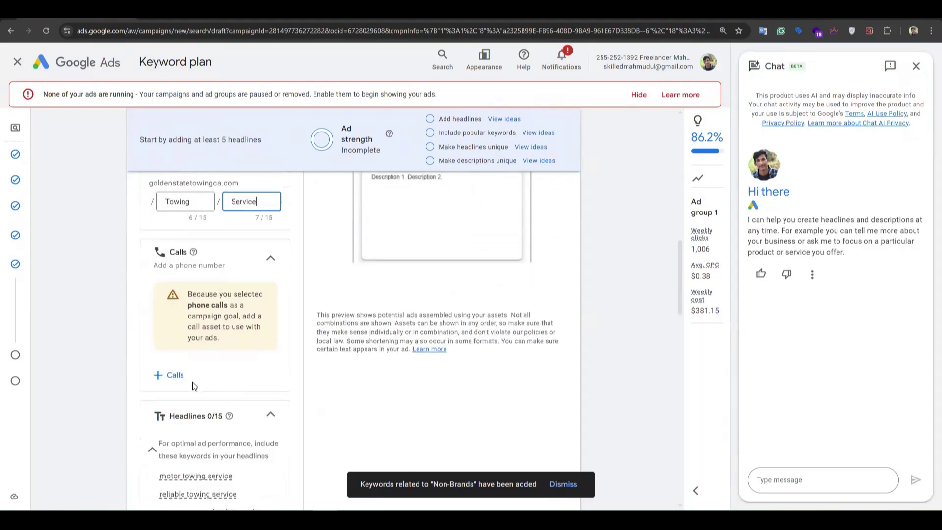
click(175, 376)
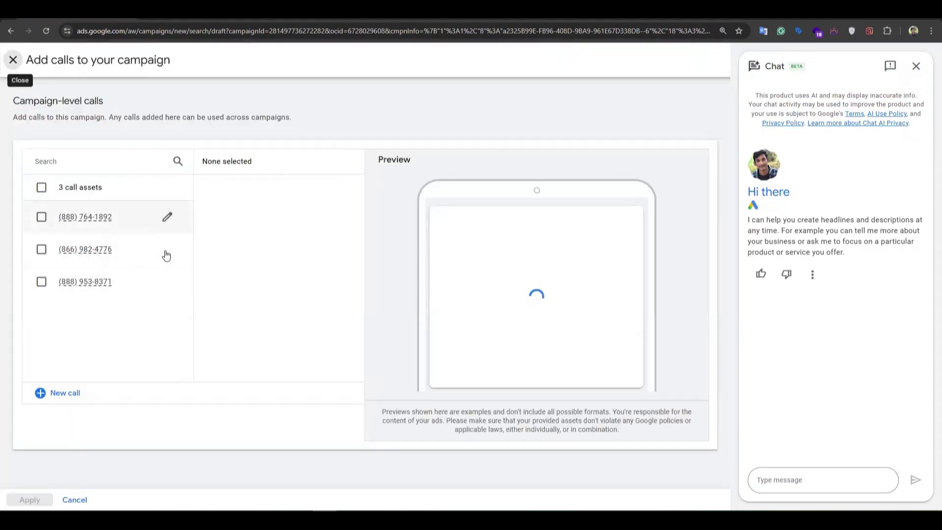
click(53, 392)
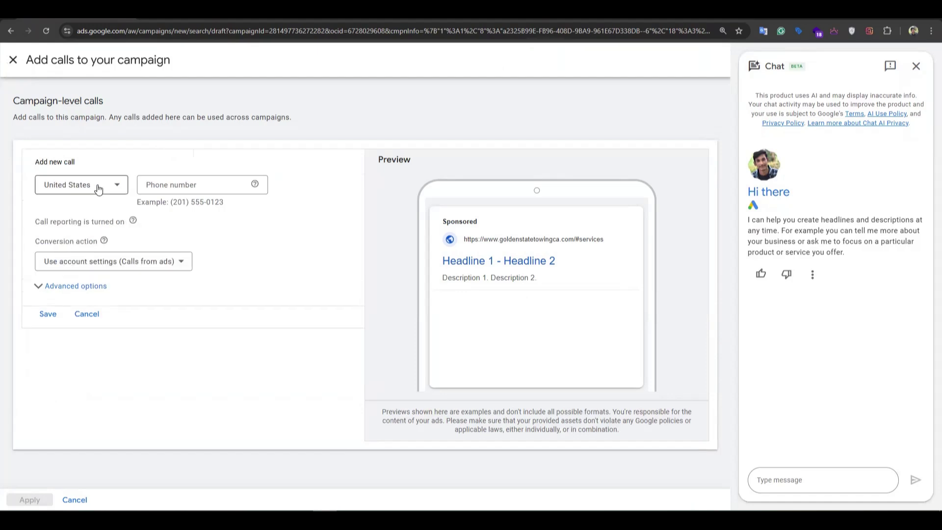
click(189, 180)
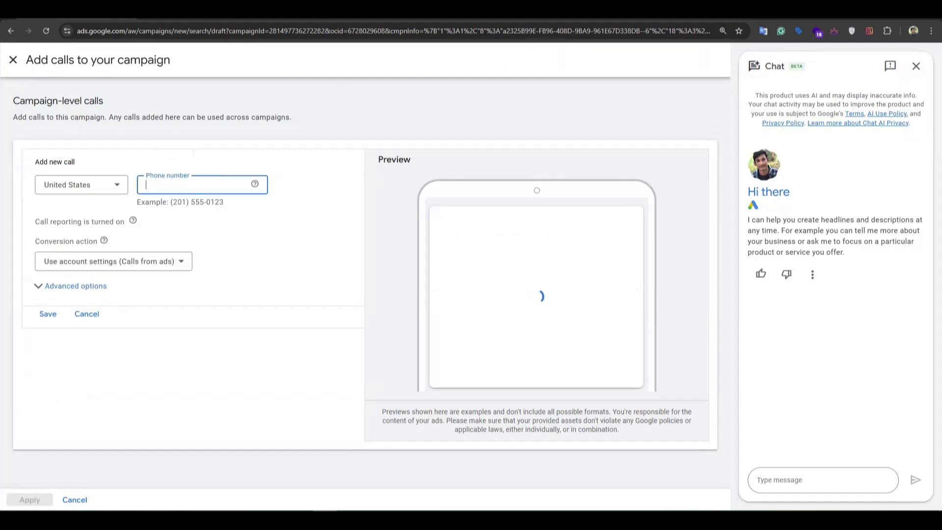
key(ctrl+Tab)
scroll(143, 203, up, 5)
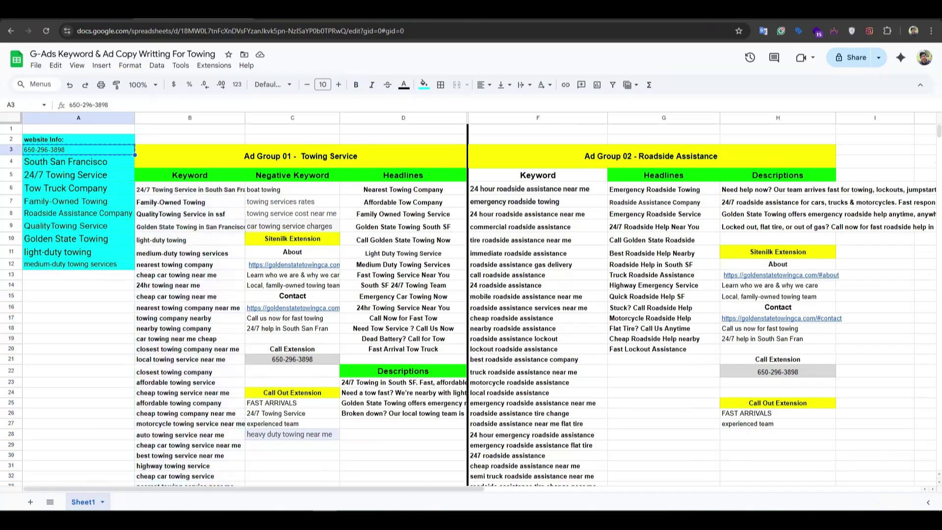
key(ctrl+shift+Tab)
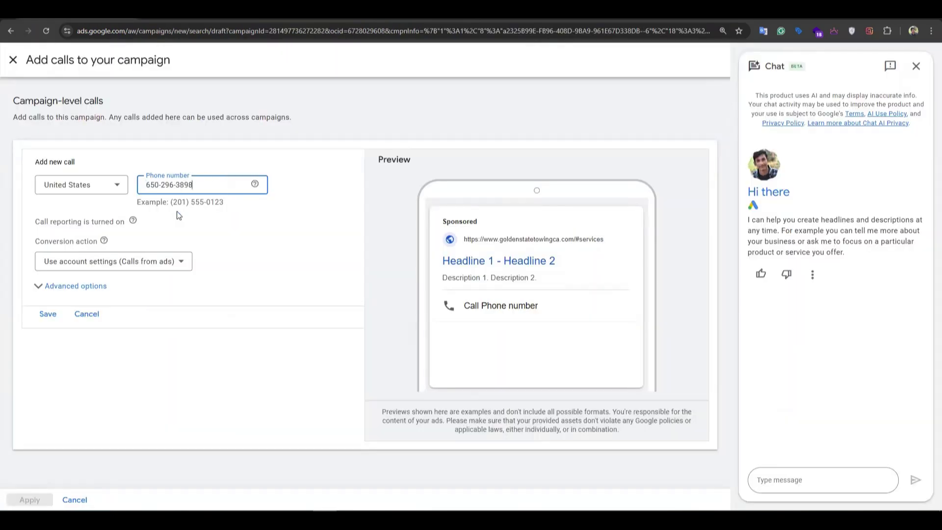
click(49, 316)
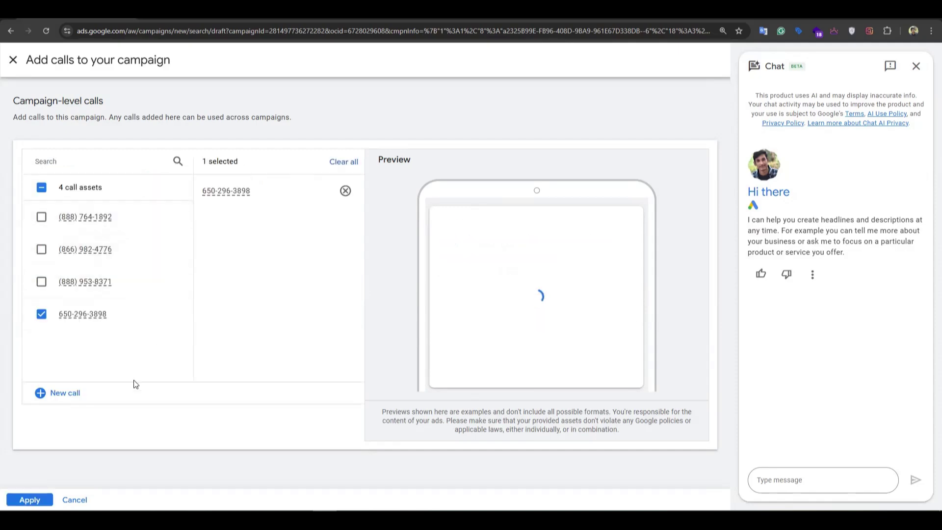
click(30, 500)
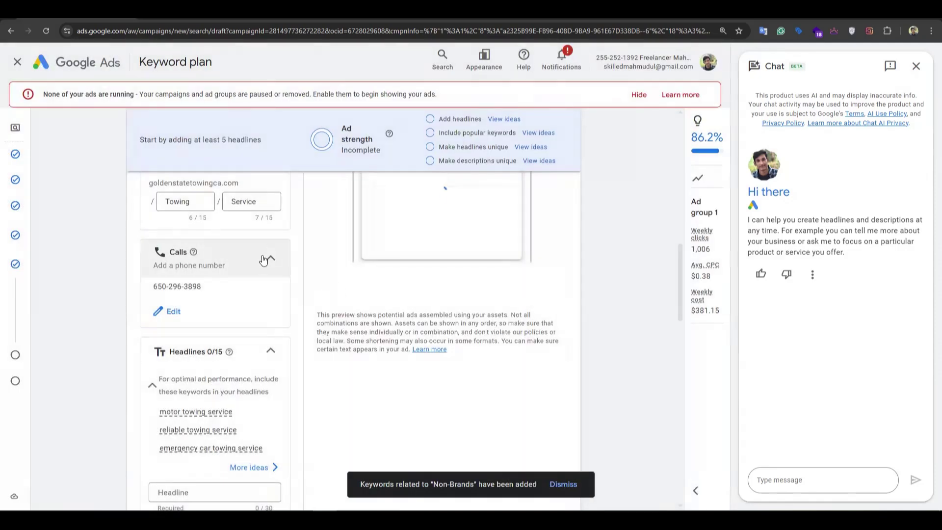
Step: Dismiss the suggested headline ideas and add extra headline fields to the ad
scroll(319, 267, up, 3)
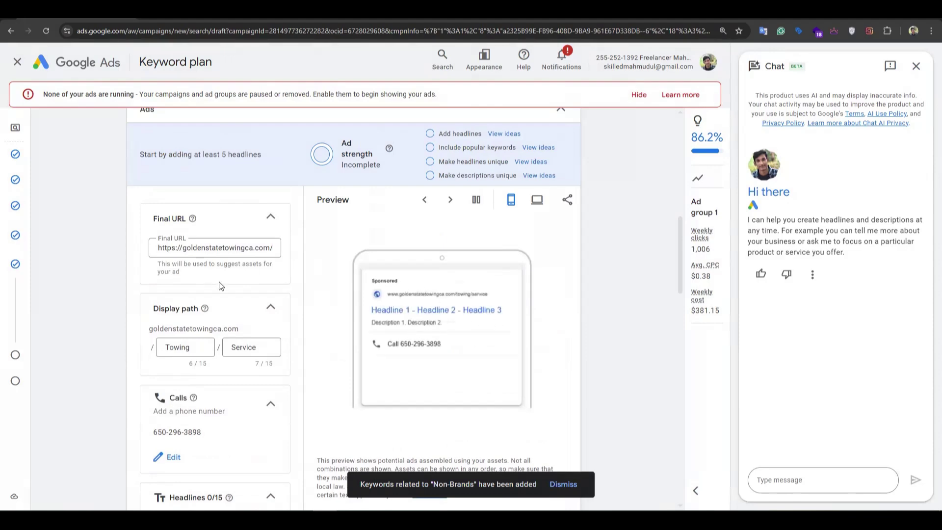
scroll(218, 283, down, 6)
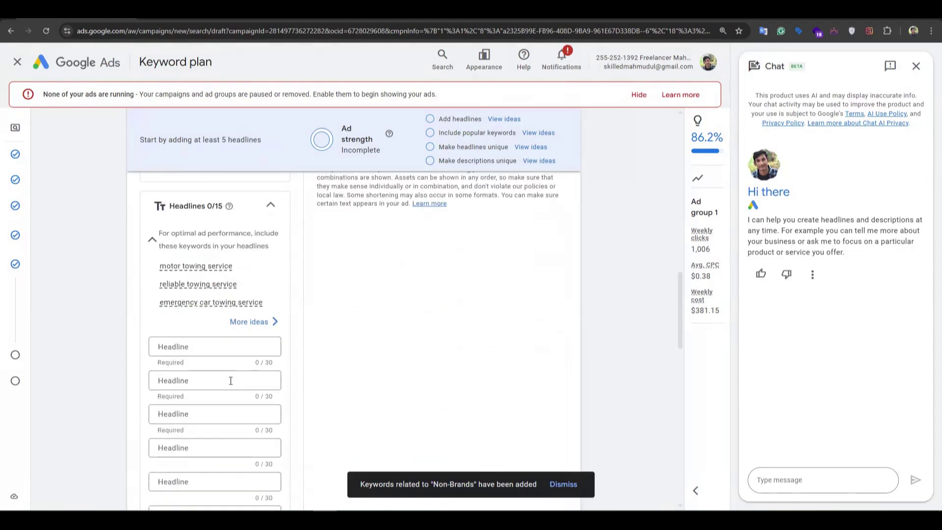
click(189, 350)
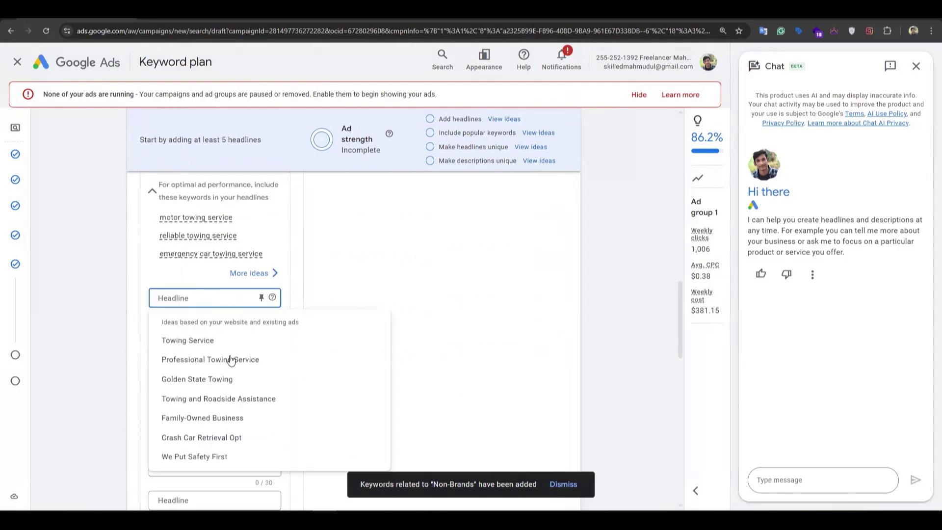
click(453, 334)
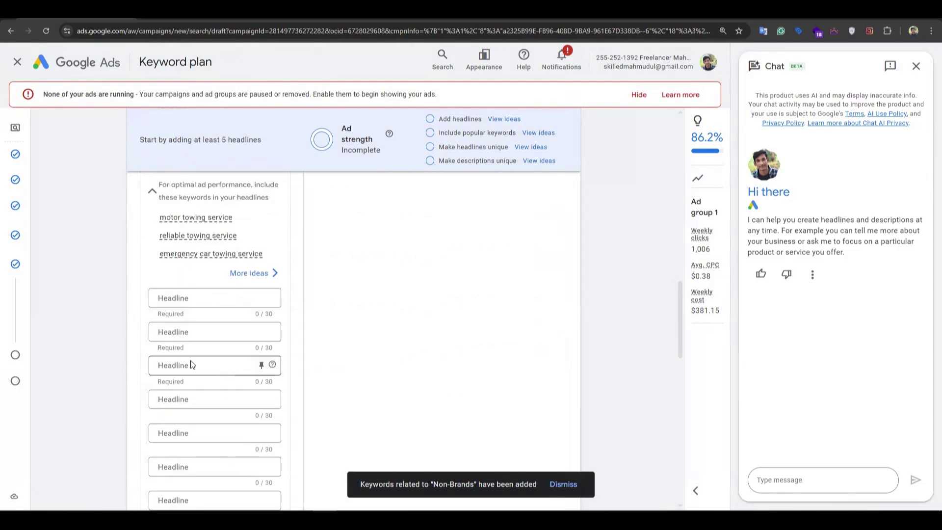
scroll(207, 401, down, 2)
scroll(181, 417, down, 1)
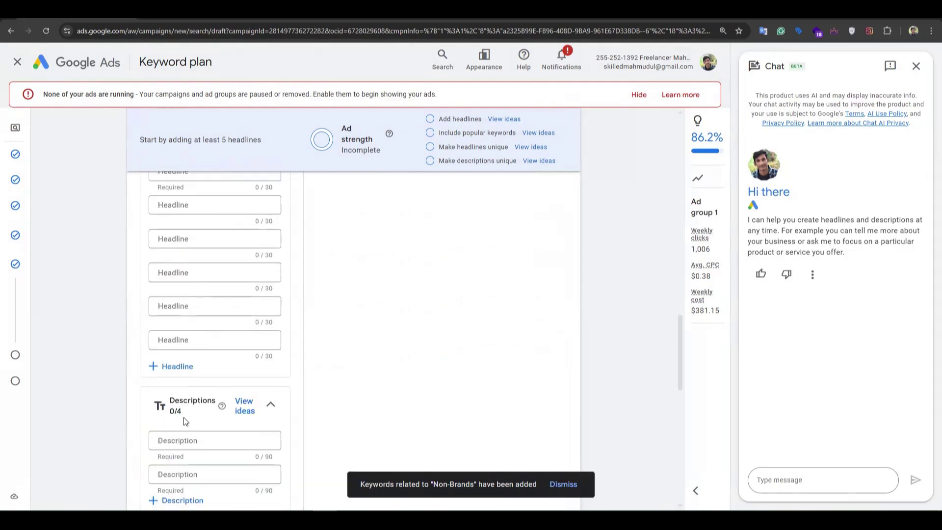
click(172, 366)
scroll(169, 383, down, 2)
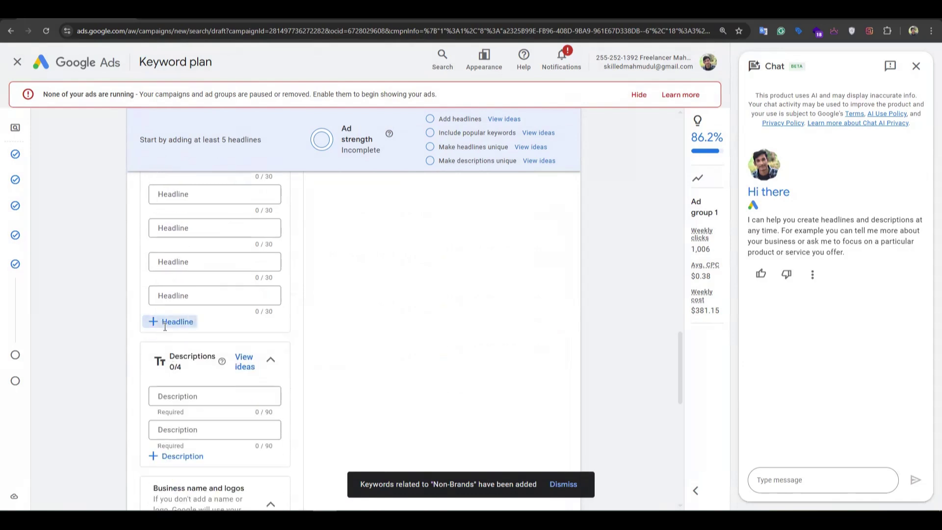
scroll(162, 319, down, 2)
click(165, 264)
Step: Copy "Nearest Towing Company" from the Google Sheets headline list and make it the ad's first headline in Google Ads
key(alt+Tab)
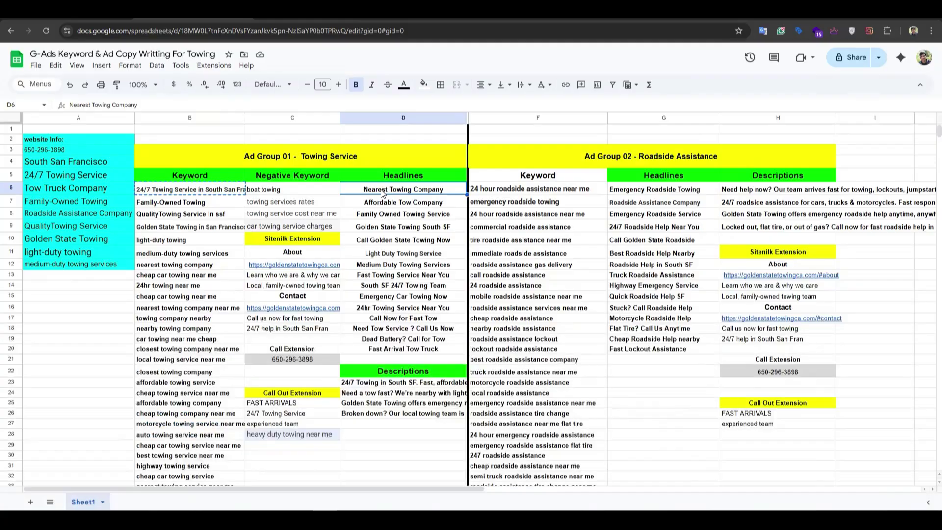
key(ctrl+c)
key(alt+Tab)
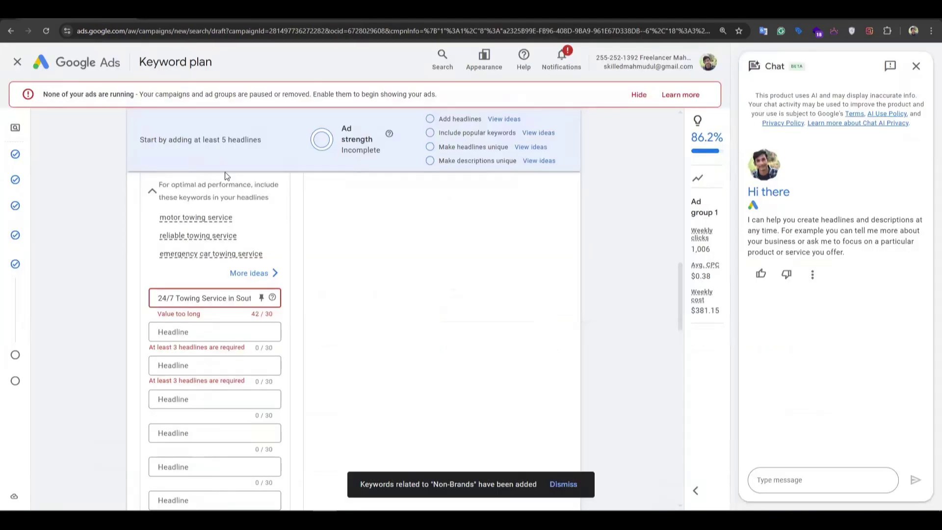
triple_click(195, 298)
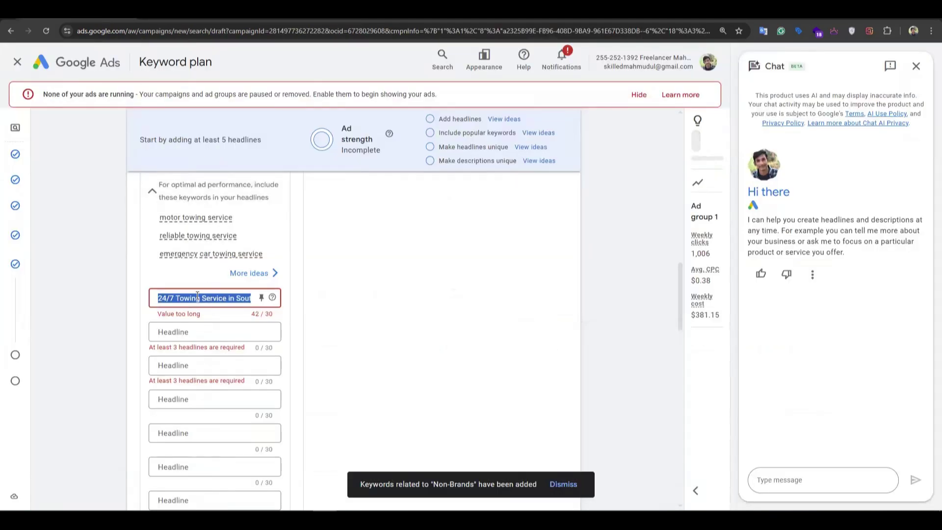
key(ctrl+v)
Step: Fill the second headline with "Affordable Tow Company" copied from the spreadsheet's Ad Group 01 headlines
click(191, 329)
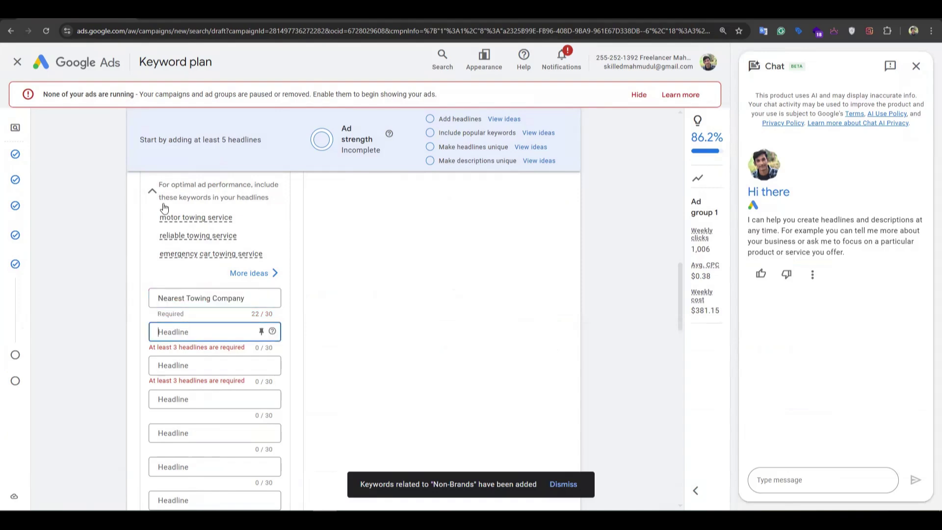
key(alt+Tab)
click(396, 205)
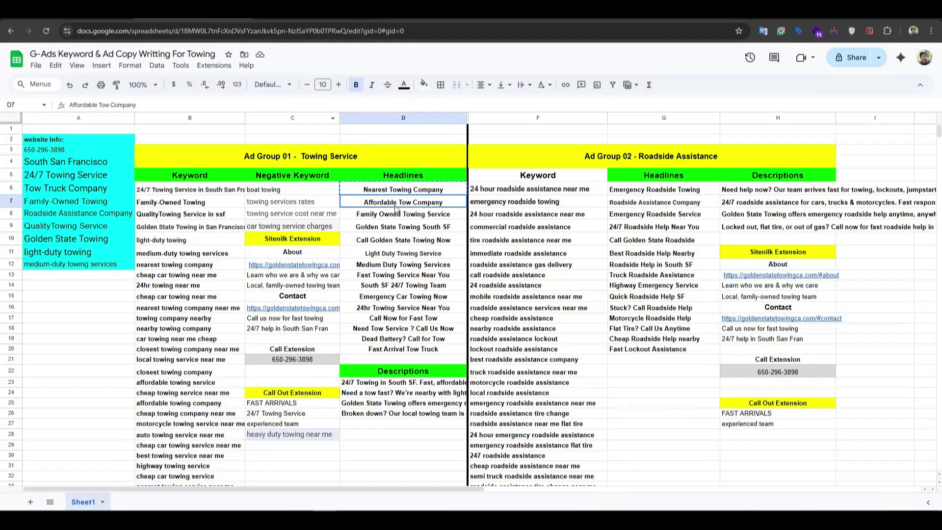
key(ctrl+c)
key(alt+Tab)
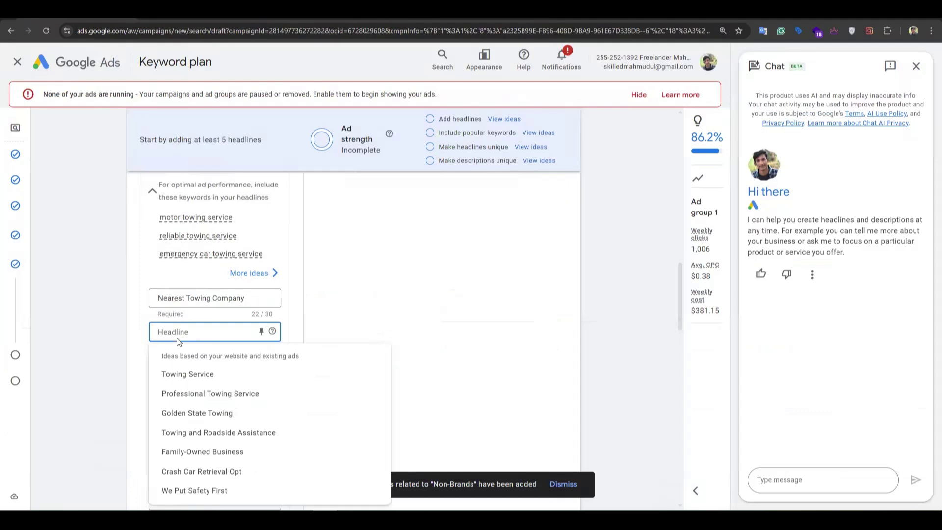
key(ctrl+v)
Step: Copy "Family Owned Towing Service" from the spreadsheet into the ad's fourth headline field
scroll(216, 298, down, 2)
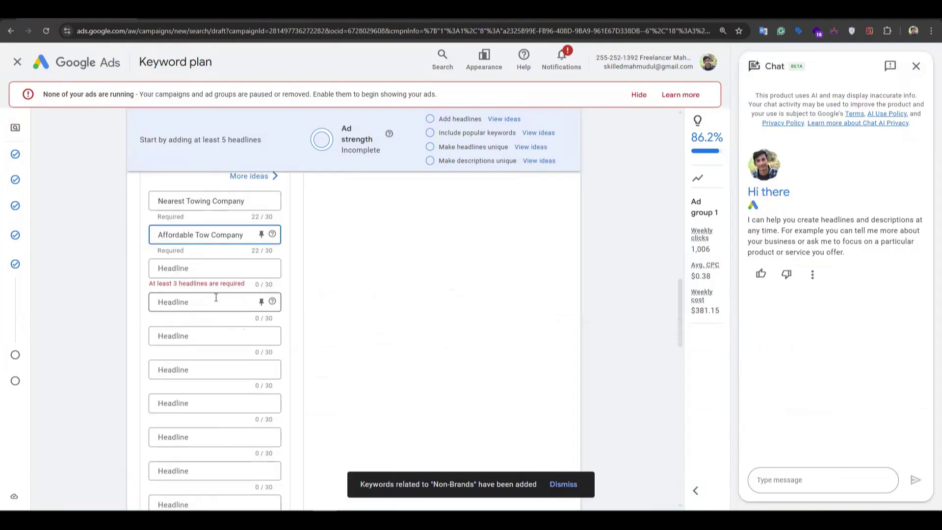
key(ctrl+Tab)
key(ctrl+Tab)
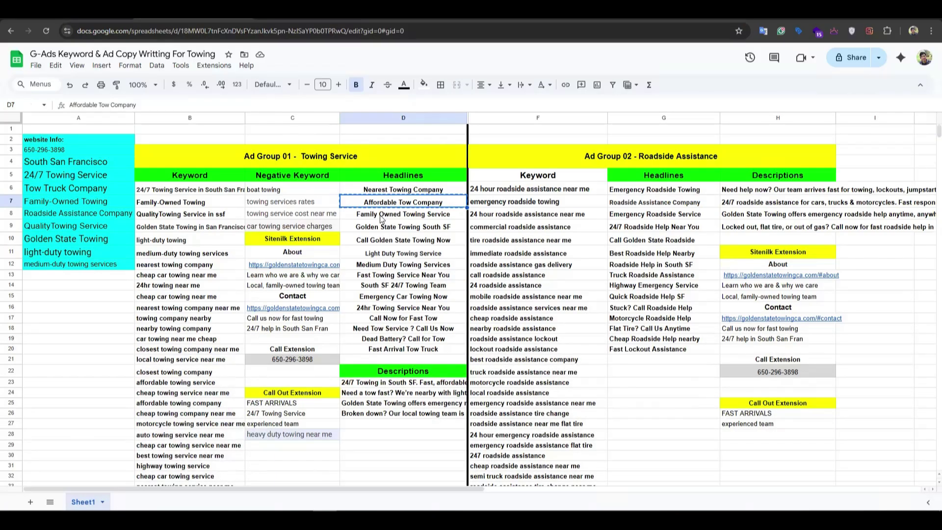
click(382, 218)
key(ctrl+c)
key(ctrl+Tab)
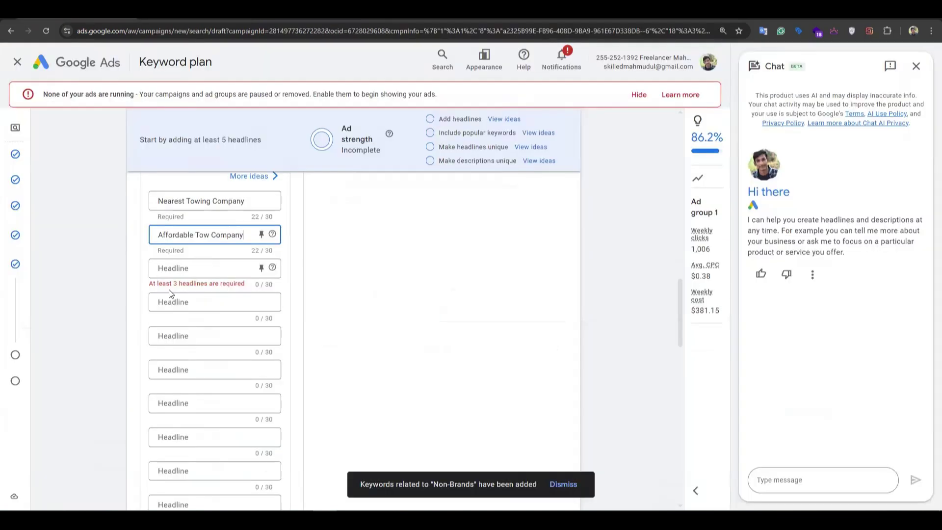
click(169, 300)
key(ctrl+v)
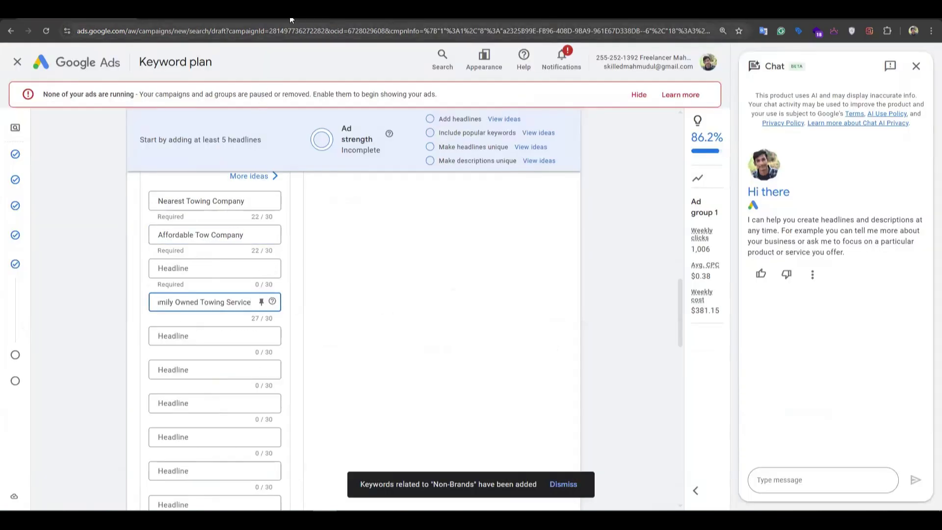
Step: Copy "Golden State Towing South SF" from the spreadsheet into the ad's fifth headline field
click(183, 20)
click(381, 231)
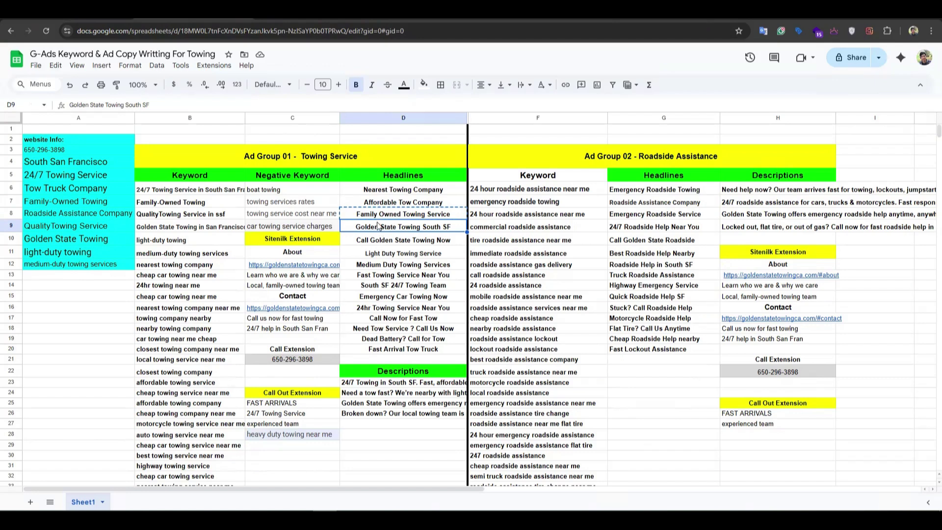
key(ctrl+c)
key(ctrl+Tab)
click(173, 337)
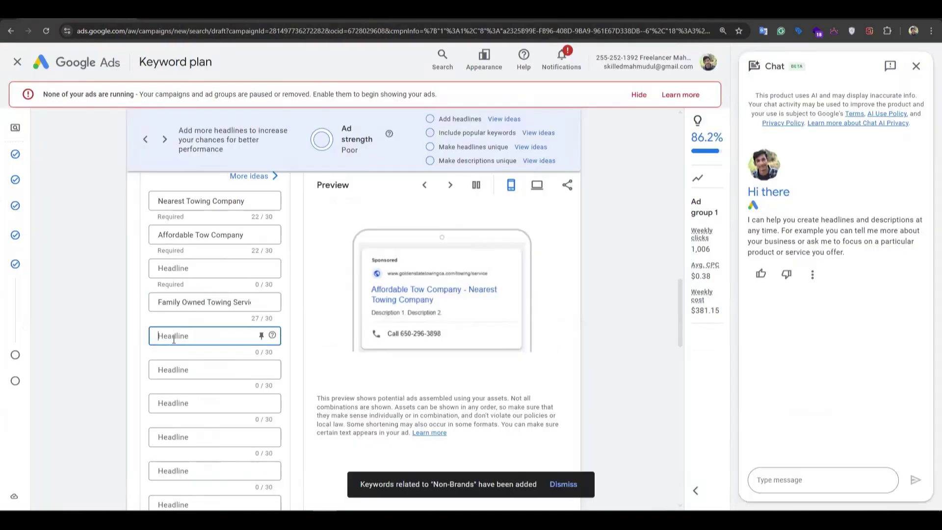
key(ctrl+v)
Step: Copy "Call Golden State Towing Now" from the spreadsheet into the ad's sixth headline field
click(183, 20)
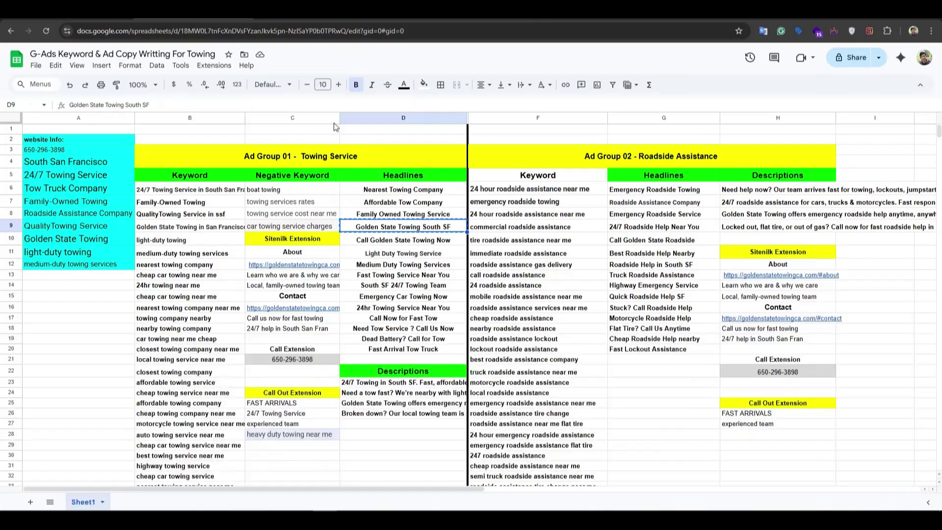
click(380, 240)
key(ctrl+c)
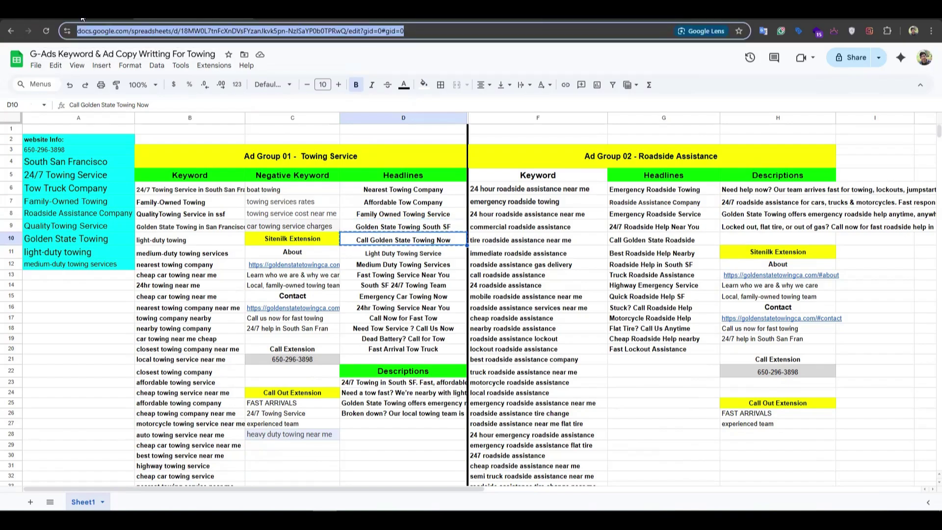
key(ctrl+Tab)
click(172, 370)
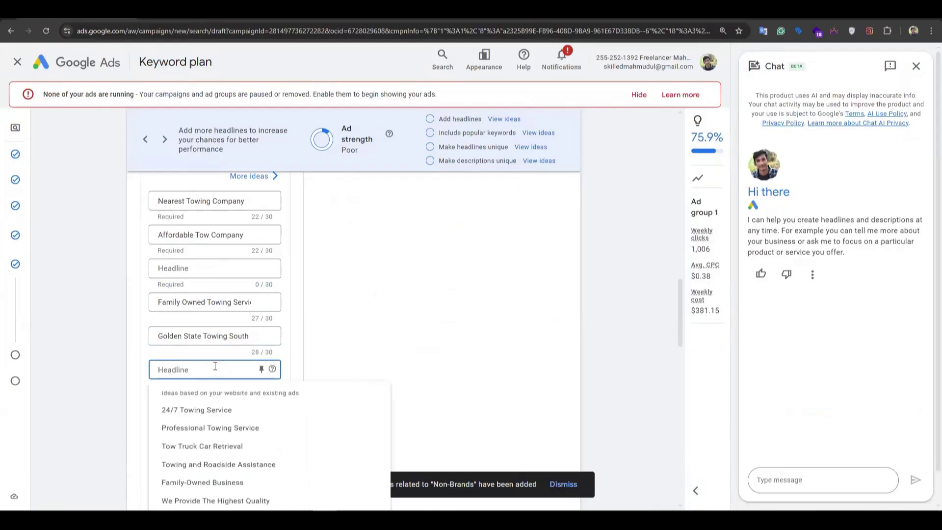
key(ctrl+v)
Step: Copy "Light Duty Towing Service" from the spreadsheet into the ad's seventh headline field
click(196, 19)
click(380, 257)
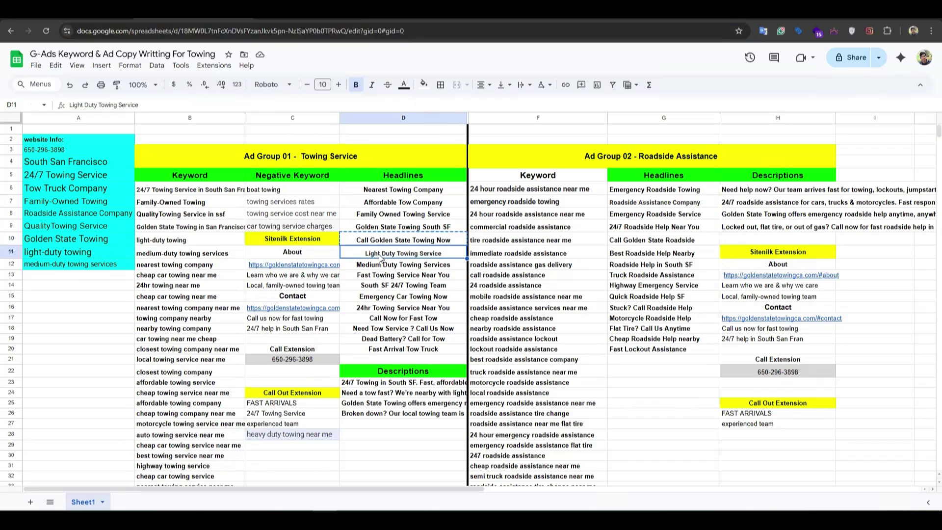
key(ctrl+c)
click(98, 19)
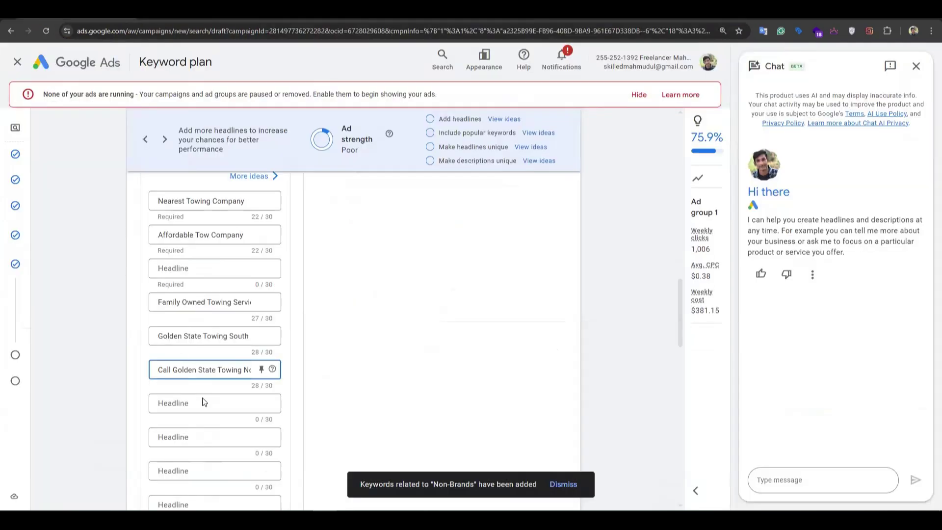
click(182, 399)
key(ctrl+v)
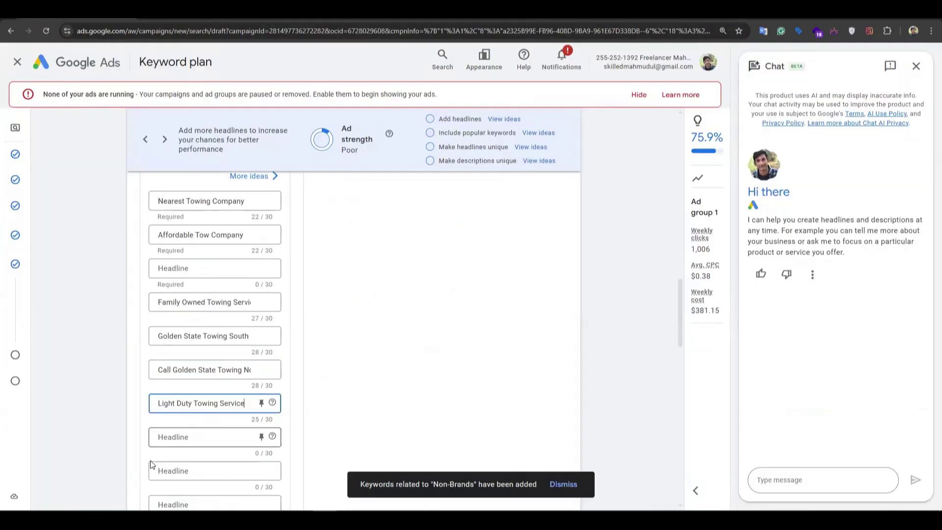
Step: Copy "Medium Duty Towing Services" from the spreadsheet into the ad's eighth headline field
click(161, 436)
click(255, 19)
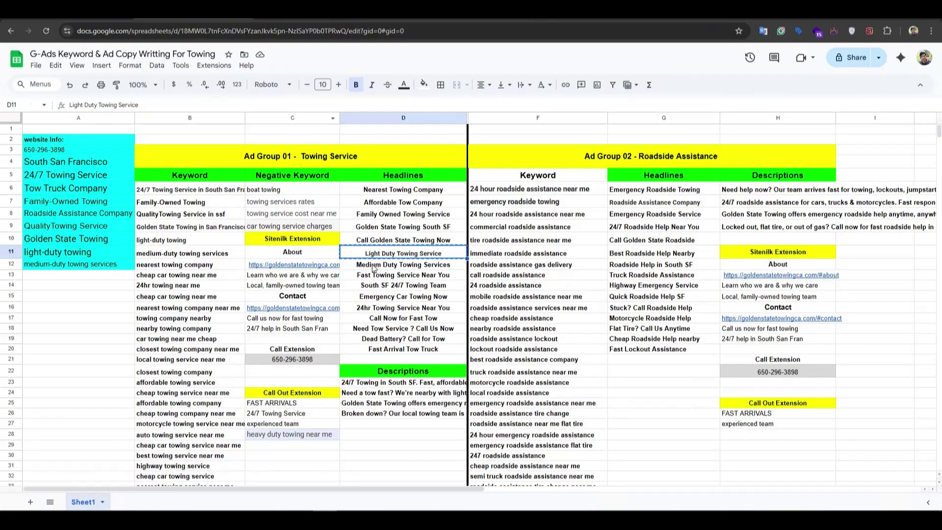
key(Down)
key(ctrl+c)
click(98, 20)
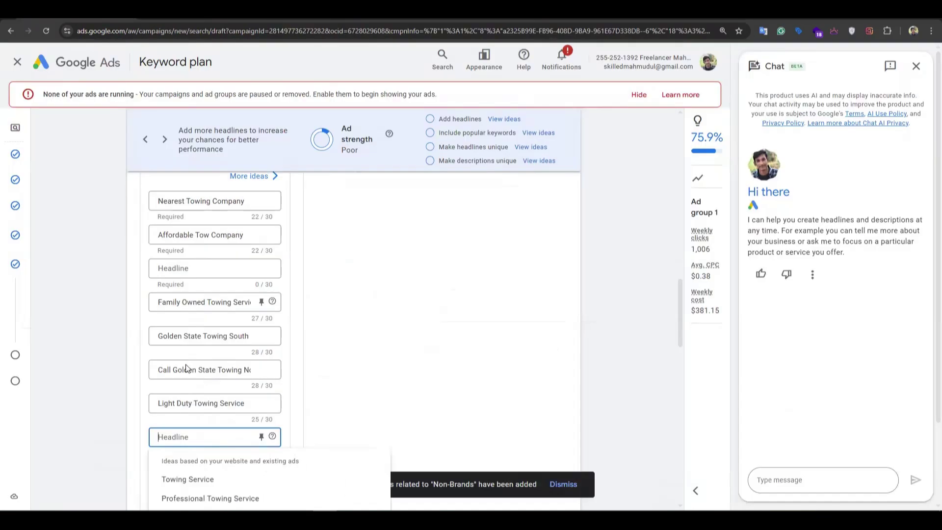
key(ctrl+v)
key(Tab)
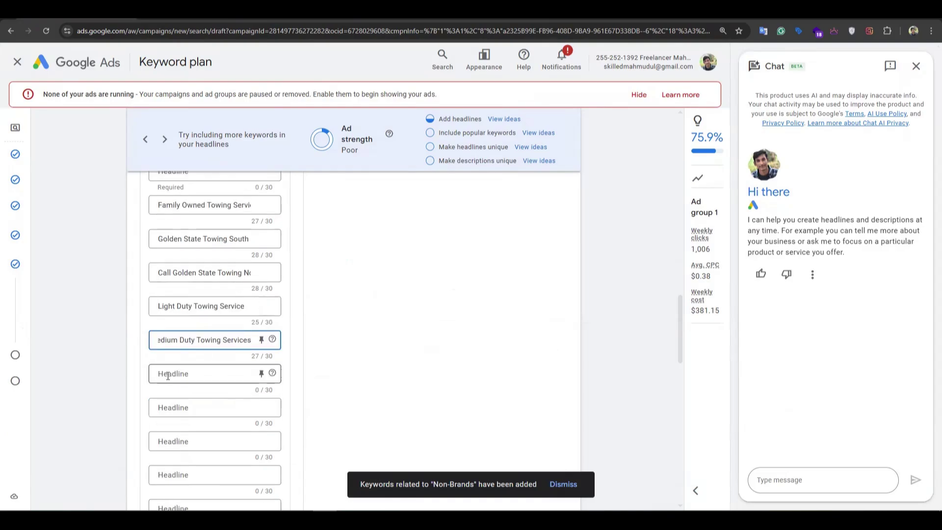
Step: Copy "Fast Towing Service Near You" from the spreadsheet into the ad's ninth headline field
key(ctrl+Tab)
click(395, 278)
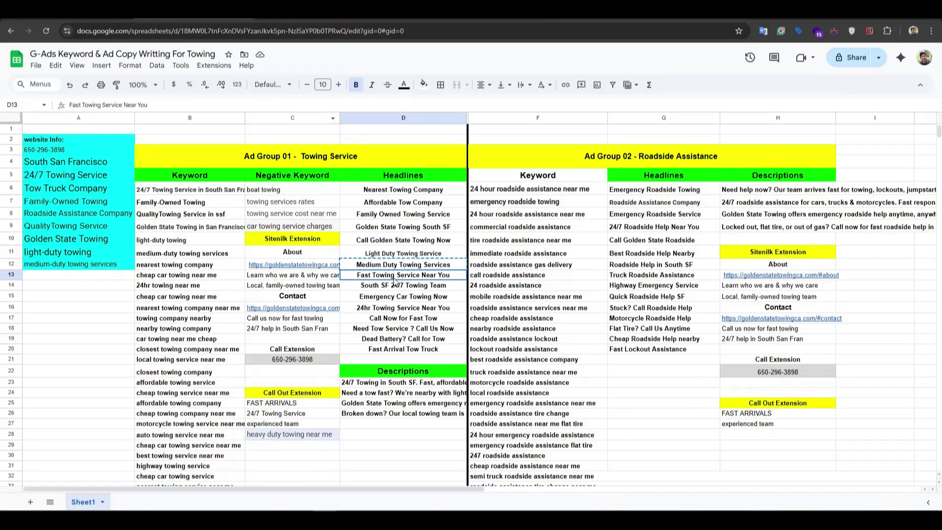
key(ctrl+c)
key(ctrl+Tab)
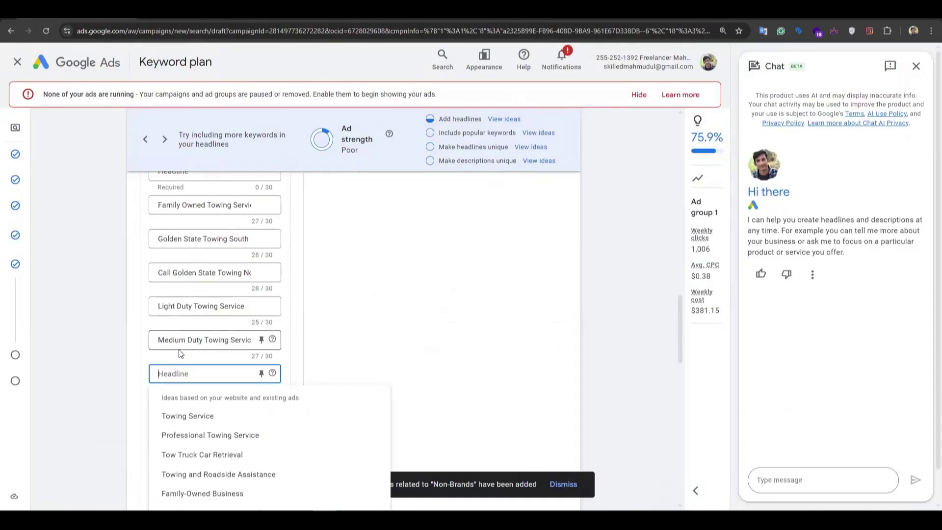
key(ctrl+v)
Step: Copy "South SF 24/7 Towing Team" from the spreadsheet into the ad's tenth headline field
scroll(191, 305, down, 1)
key(Tab)
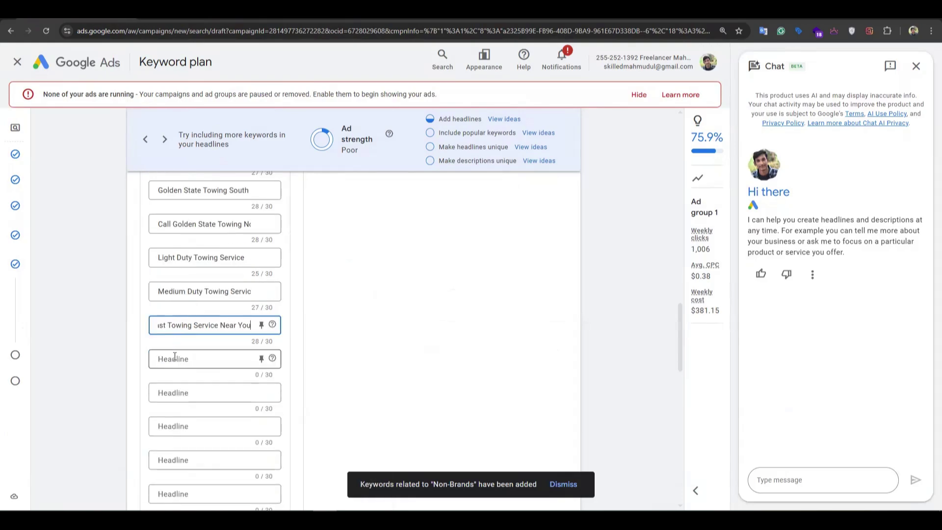
key(ctrl+Tab)
click(382, 287)
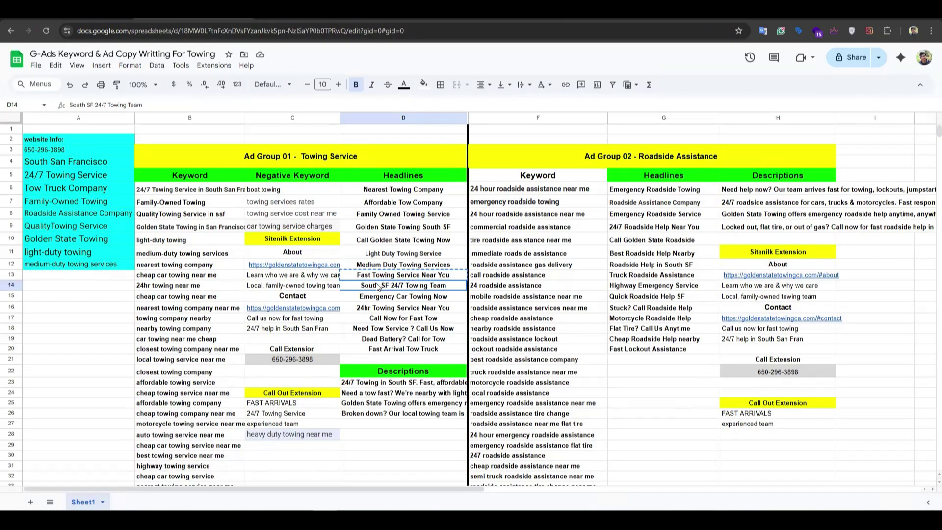
key(ctrl+c)
key(ctrl+Tab)
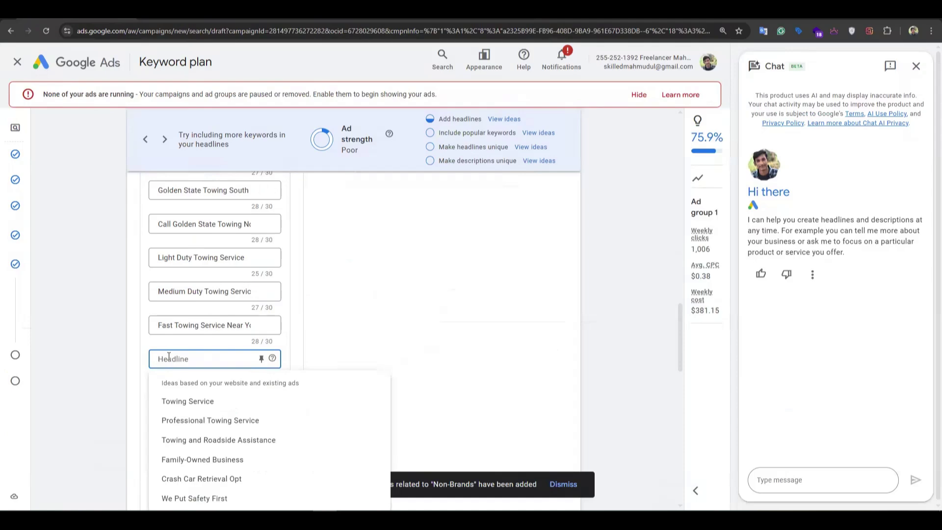
key(ctrl+v)
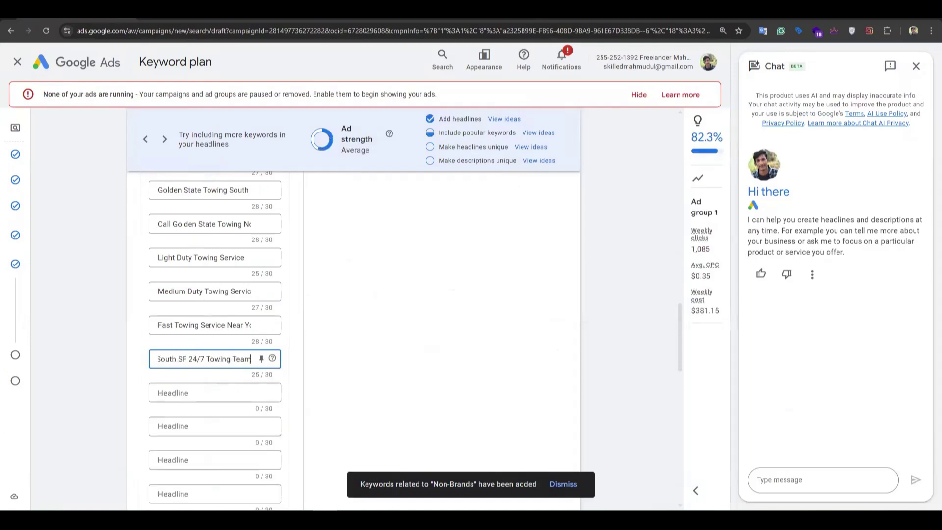
Step: Copy "Emergency Car Towing Now" from the spreadsheet into the ad's eleventh headline field
key(ctrl+Tab)
click(376, 298)
key(ctrl+c)
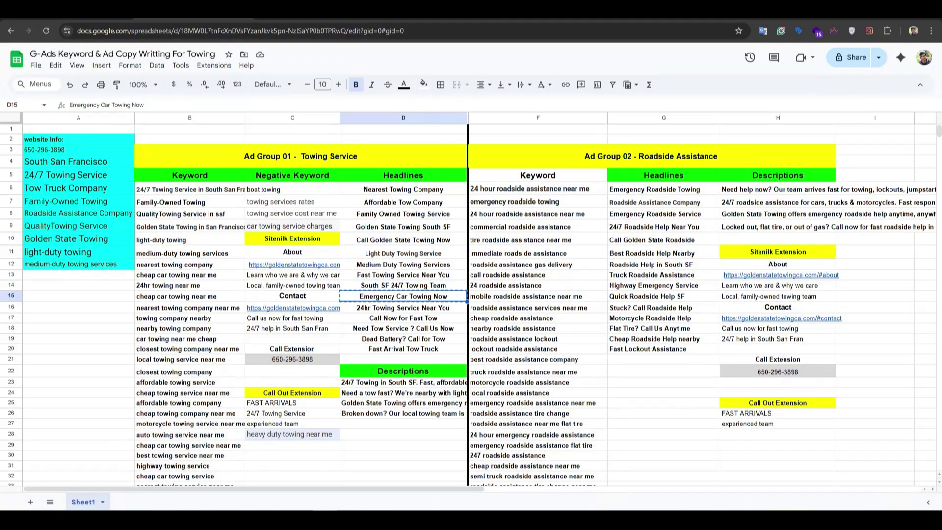
key(ctrl+Tab)
click(177, 392)
key(ctrl+v)
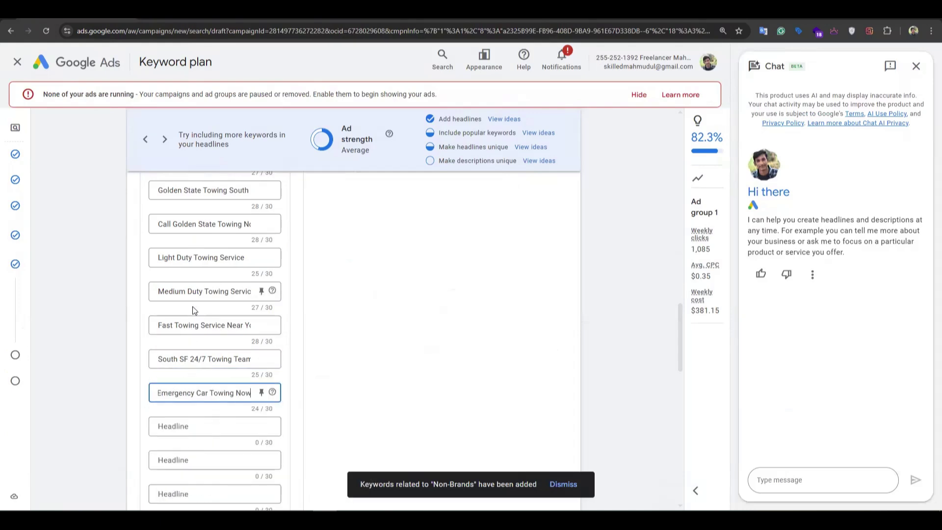
Step: Copy "24hr Towing Service Near You" from the spreadsheet into the ad's twelfth headline field
scroll(186, 339, down, 1)
click(178, 377)
key(ctrl+Tab)
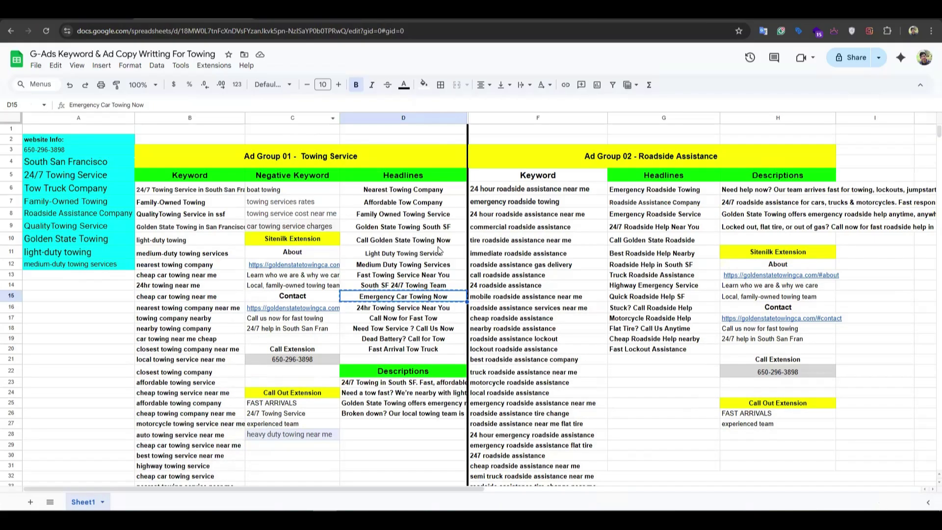
click(385, 309)
key(ctrl+c)
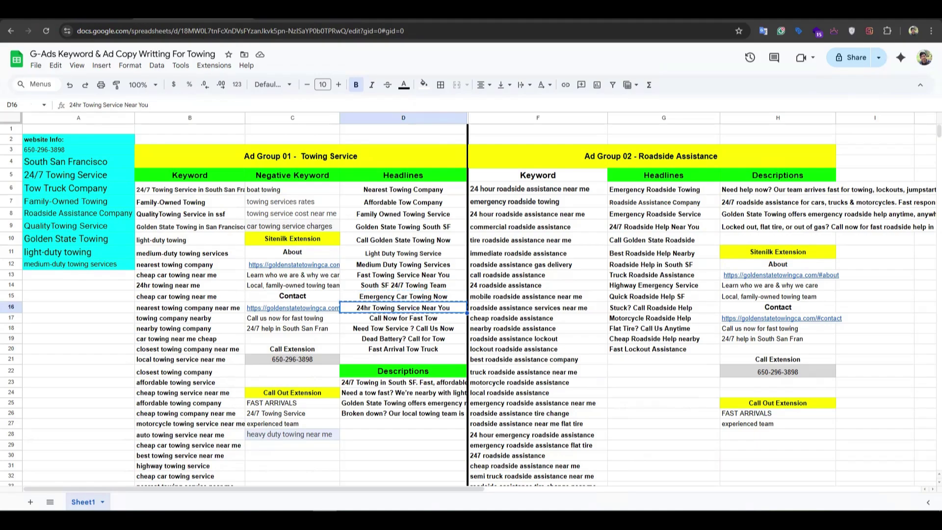
key(ctrl+Tab)
key(ctrl+v)
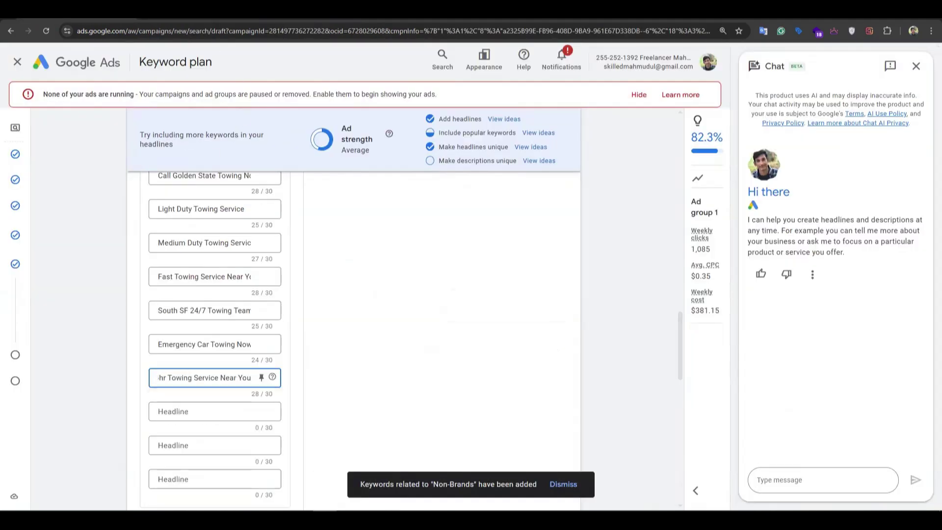
Step: Copy "Call Now for Fast Tow" from the spreadsheet into the ad's thirteenth headline field
key(ctrl+Tab)
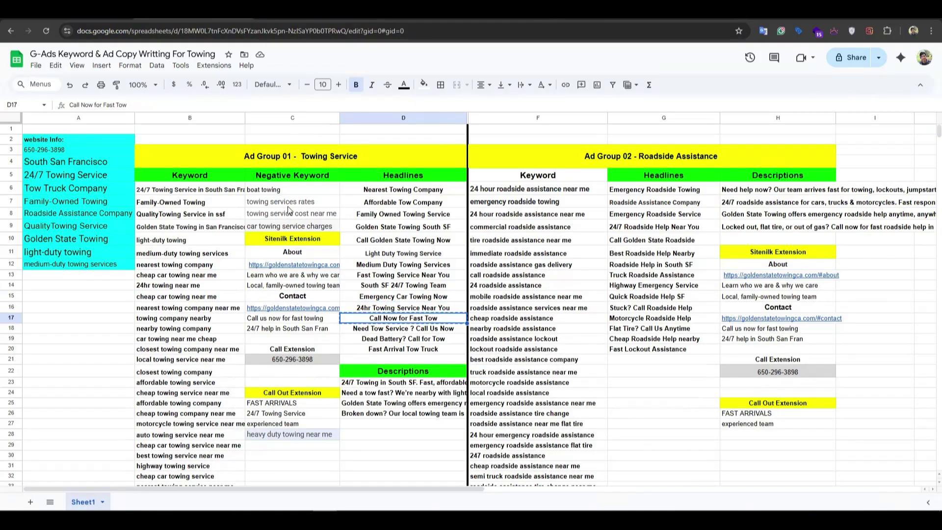
key(ctrl+Tab)
click(211, 409)
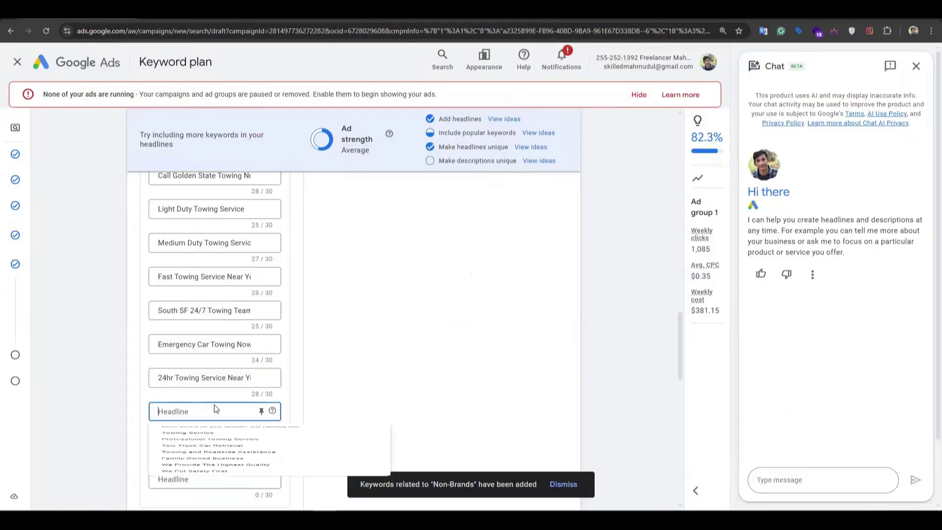
key(ctrl+v)
Step: Copy "Need Tow Service ? Call Us Now" from the spreadsheet into the ad's fourteenth headline field
scroll(183, 394, down, 1)
click(184, 396)
key(ctrl+Tab)
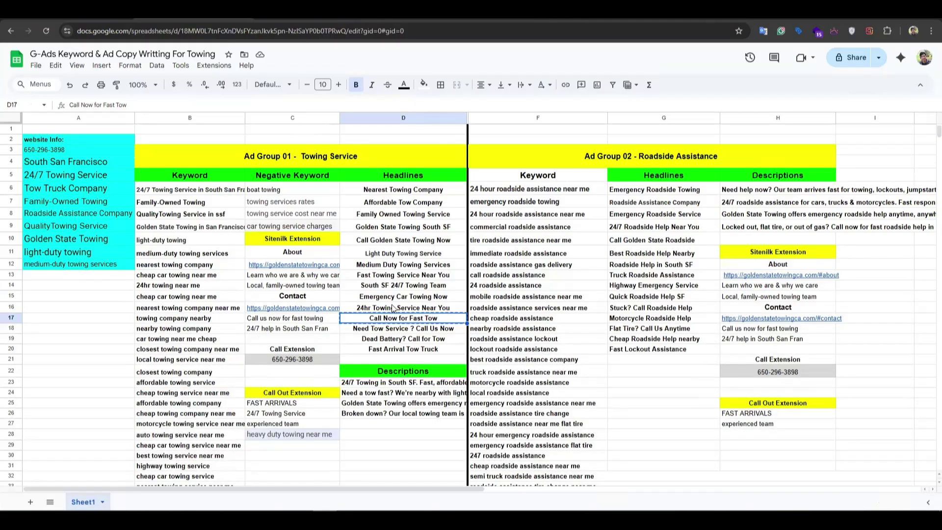
click(389, 331)
key(ctrl+c)
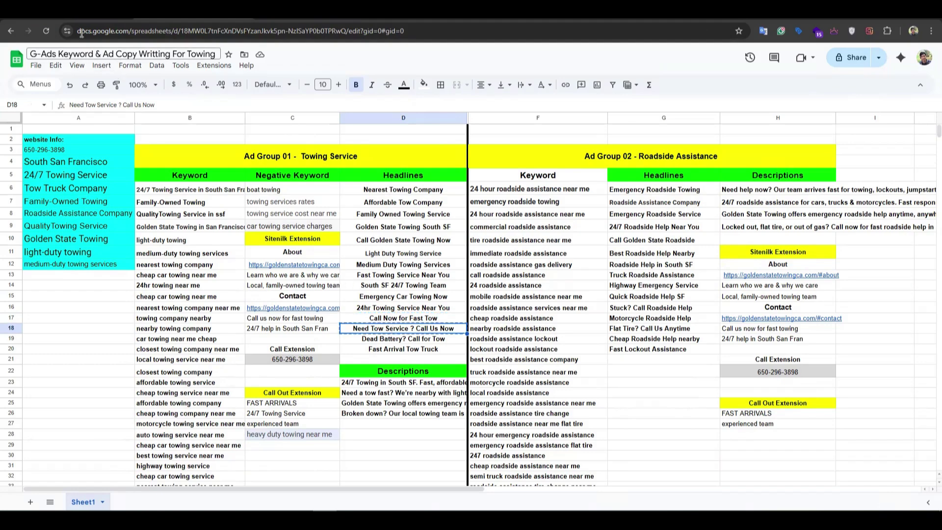
key(ctrl+Tab)
key(ctrl+v)
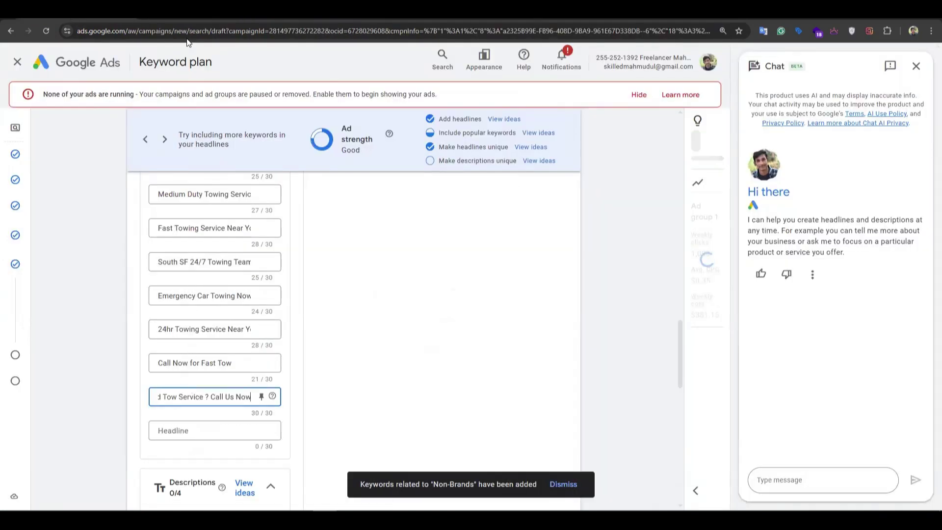
Step: Copy "Fast Arrival Tow Truck" from the spreadsheet into the ad's fifteenth headline field
key(ctrl+Tab)
click(387, 350)
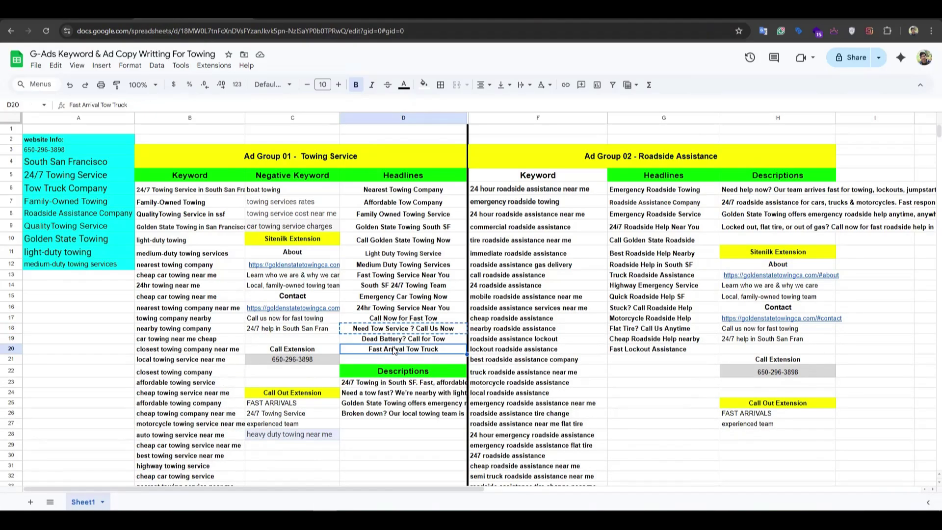
key(ctrl+c)
key(ctrl+Tab)
scroll(207, 378, down, 2)
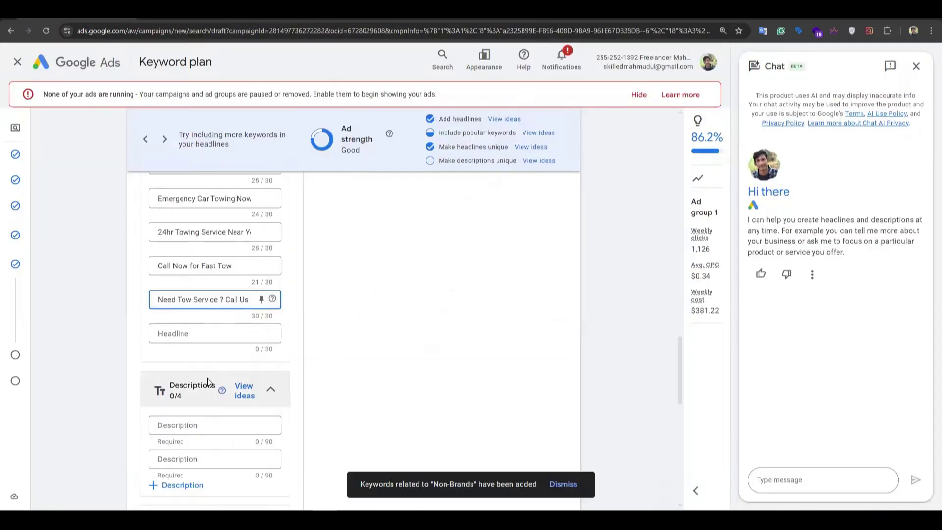
click(182, 334)
key(ctrl+v)
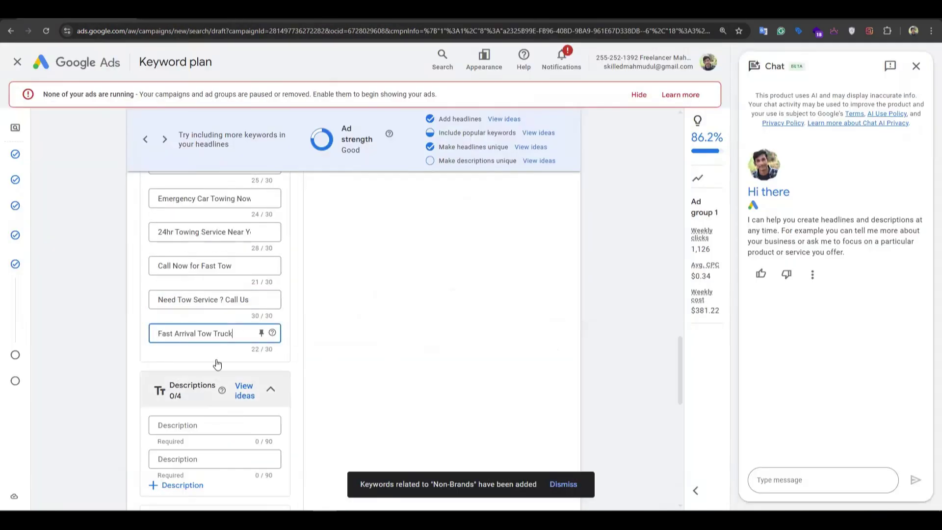
Step: Add two more description fields to the ad, making four in all
scroll(217, 362, down, 2)
click(164, 388)
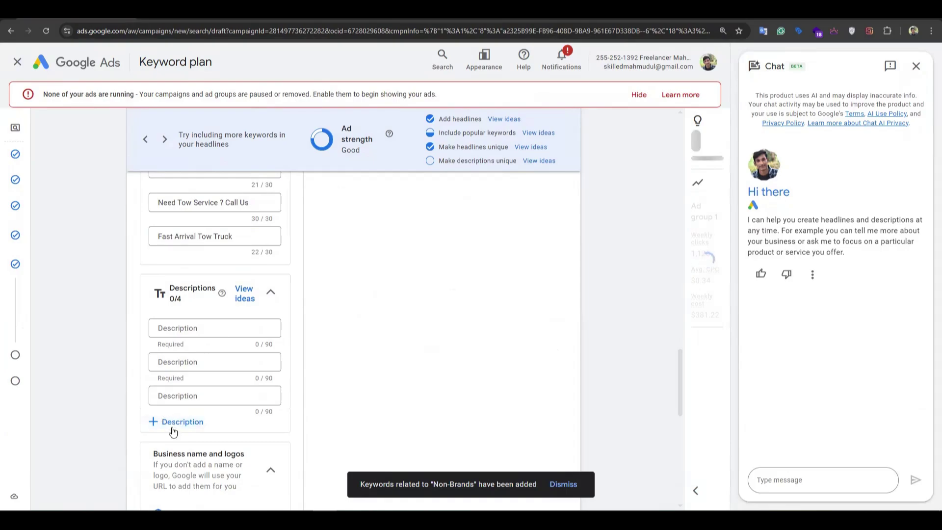
click(175, 422)
Step: Copy "24/7 Towing in South SF. Fast, affordable & family-owned. Call Golden State Towing now" from the spreadsheet into the first description field
key(ctrl+shift+Tab)
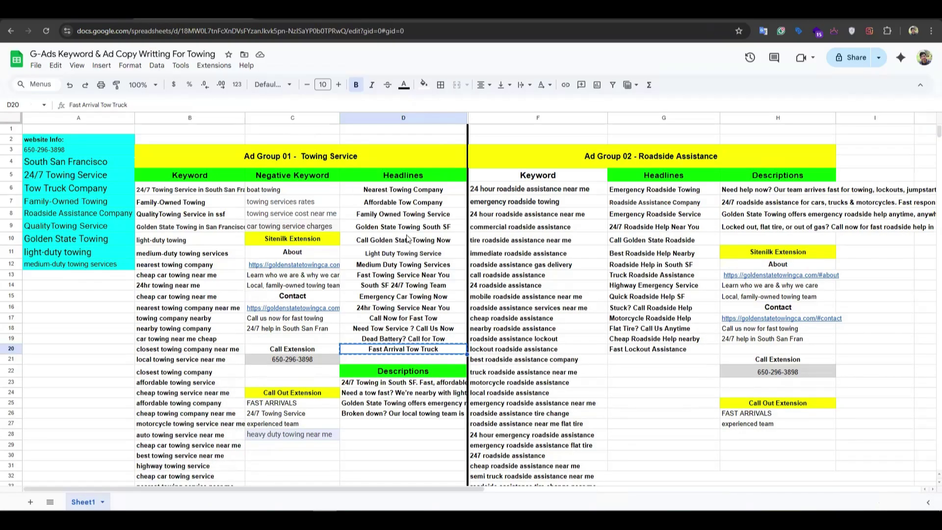
scroll(407, 239, down, 1)
click(386, 335)
key(ctrl+c)
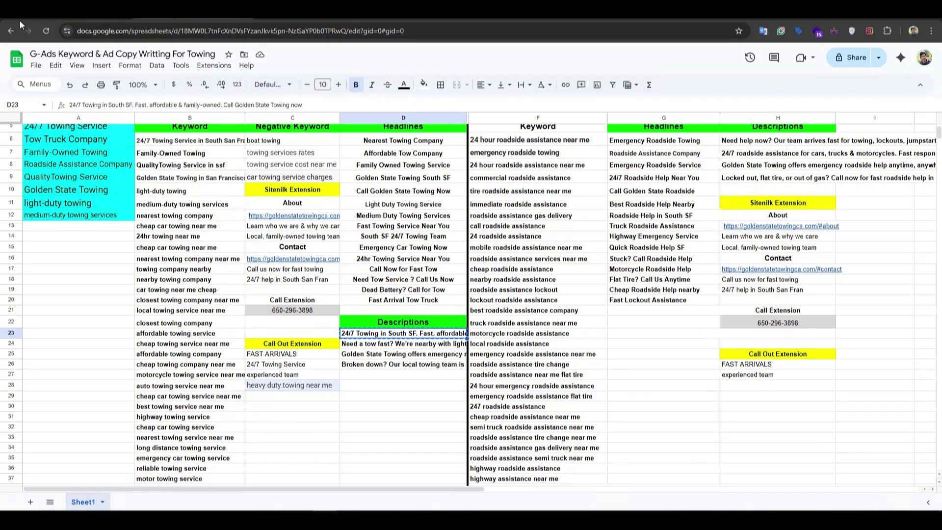
click(51, 19)
click(178, 325)
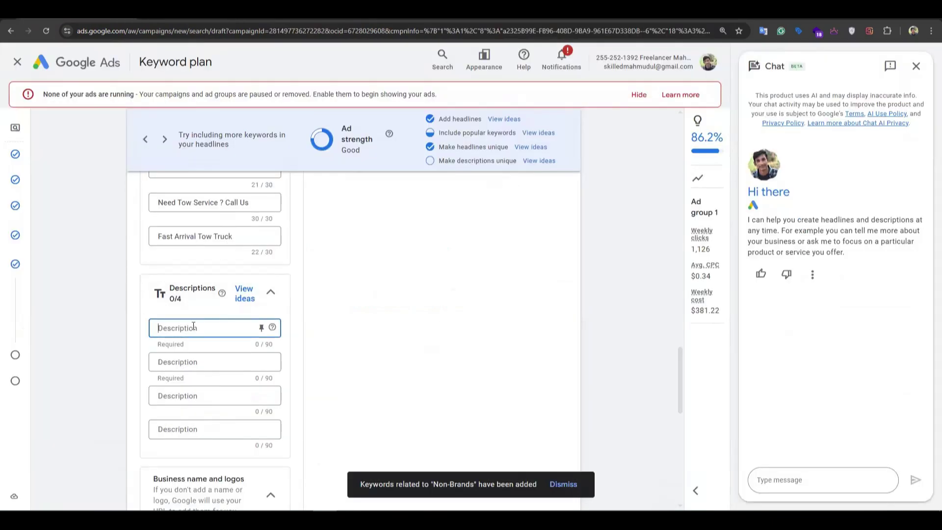
key(ctrl+v)
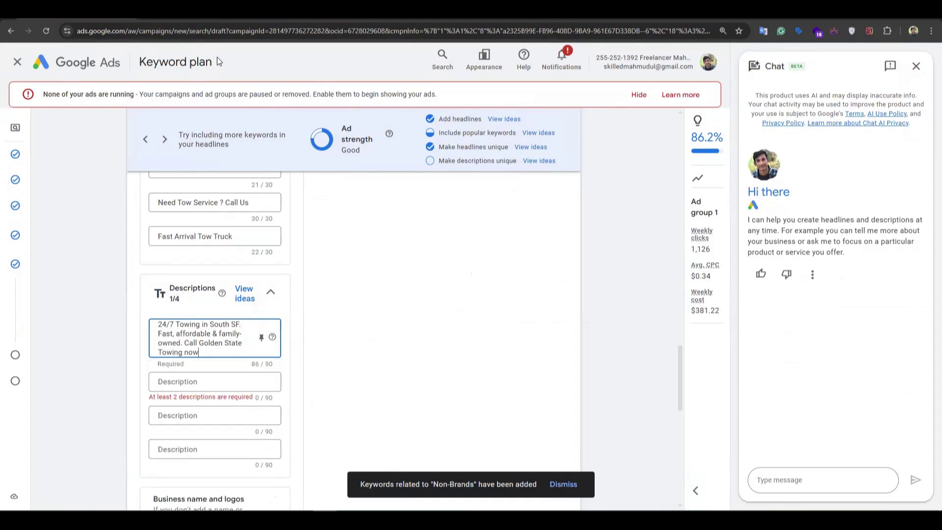
Step: Copy "Need a tow fast? We're nearby with light & medium-duty towing. Call for quick service" from the spreadsheet into the second description
click(209, 17)
click(353, 343)
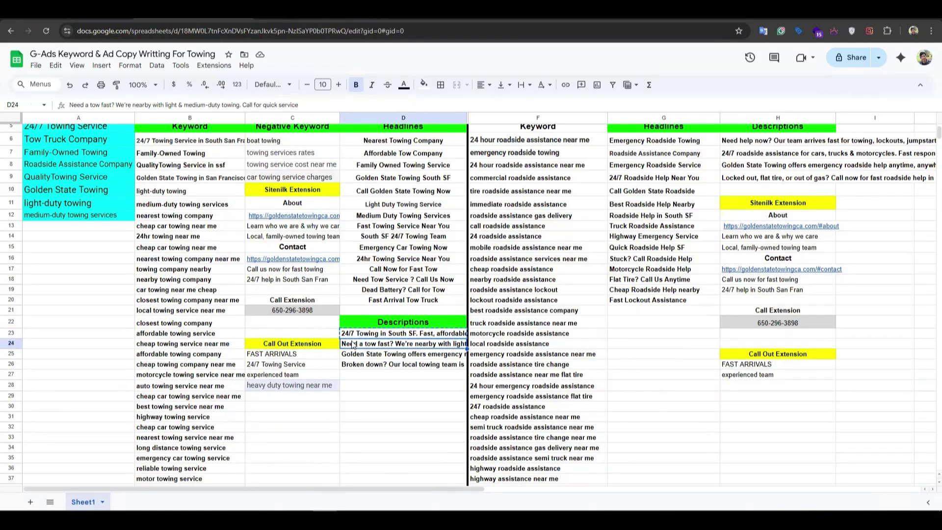
key(ctrl+Tab)
click(176, 381)
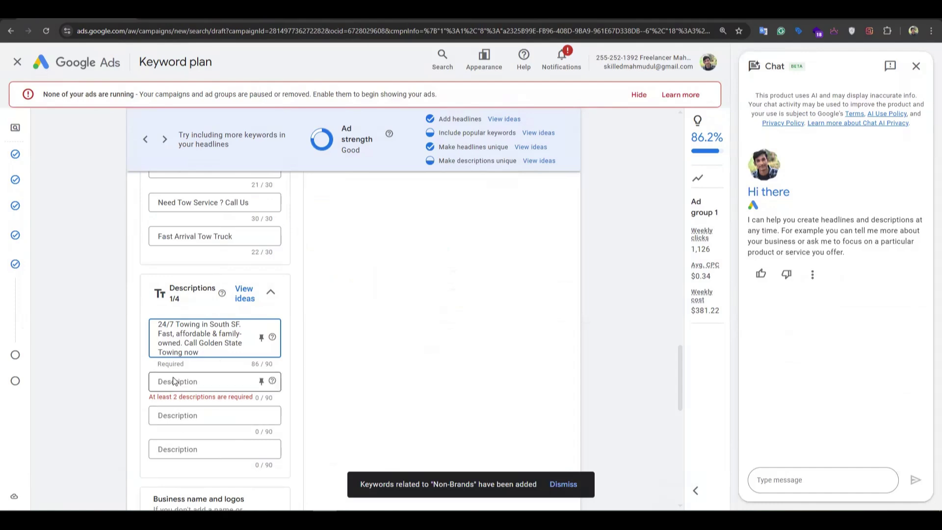
key(ctrl+v)
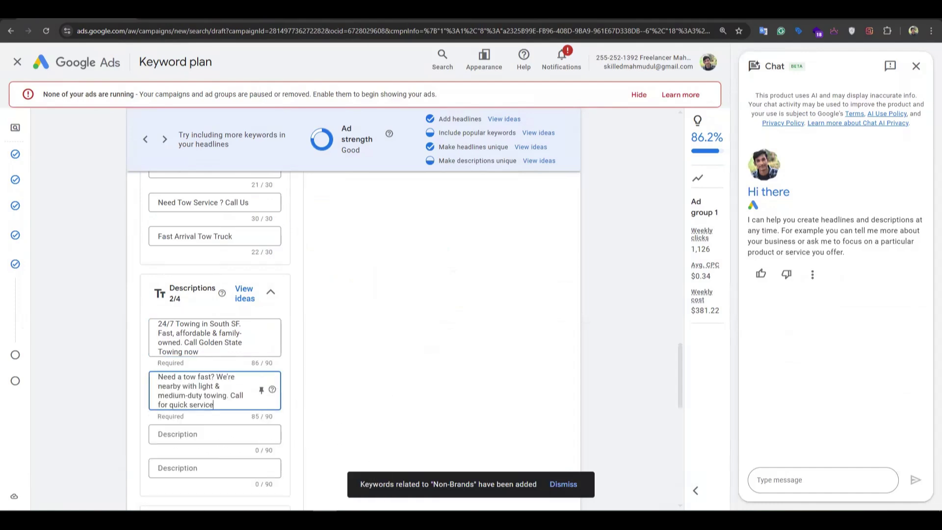
Step: Copy "Golden State Towing offers emergency roadside help with fast arrival. Call us anytime" from the spreadsheet into the third description field
key(ctrl+shift+Tab)
click(360, 357)
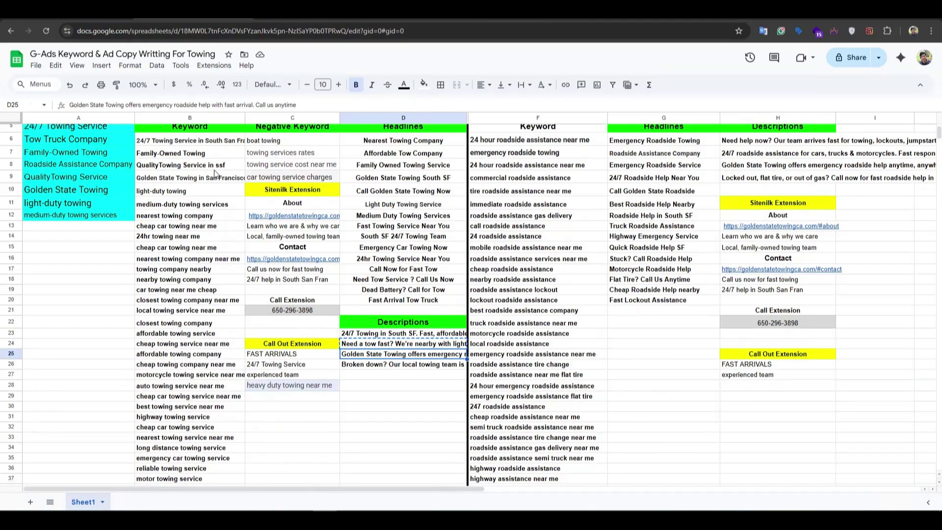
key(ctrl+c)
key(ctrl+Tab)
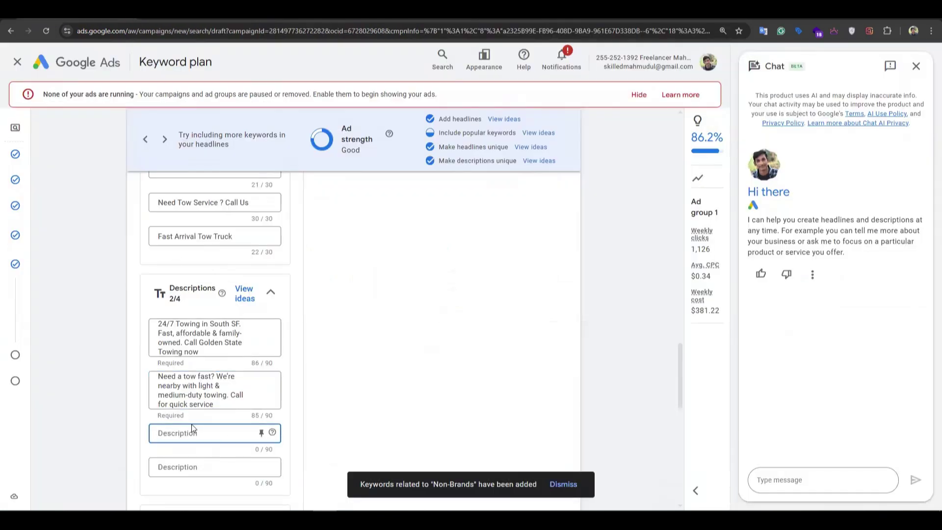
key(ctrl+v)
Step: Copy "Broken down? Our local towing team is ready 24/7 to get you back on the road quickly" from the spreadsheet into the fourth description
key(ctrl+shift+Tab)
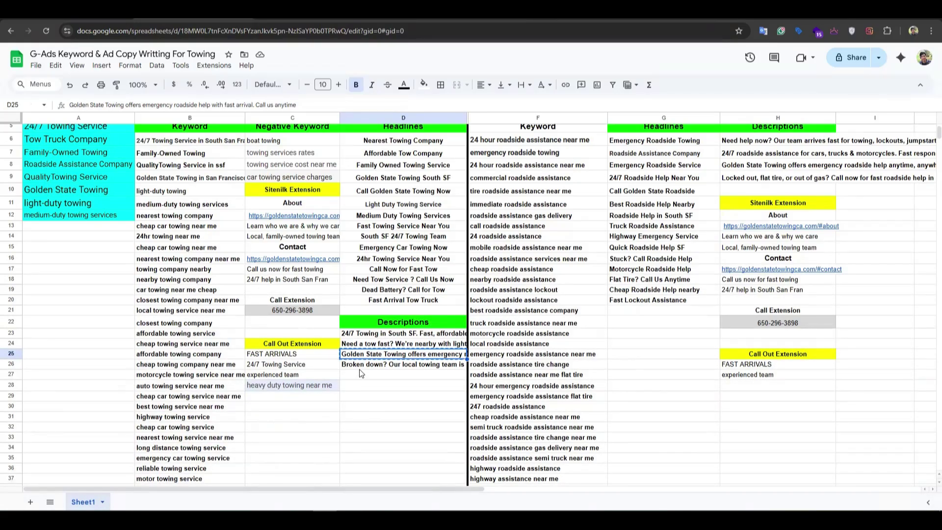
click(360, 367)
key(ctrl+c)
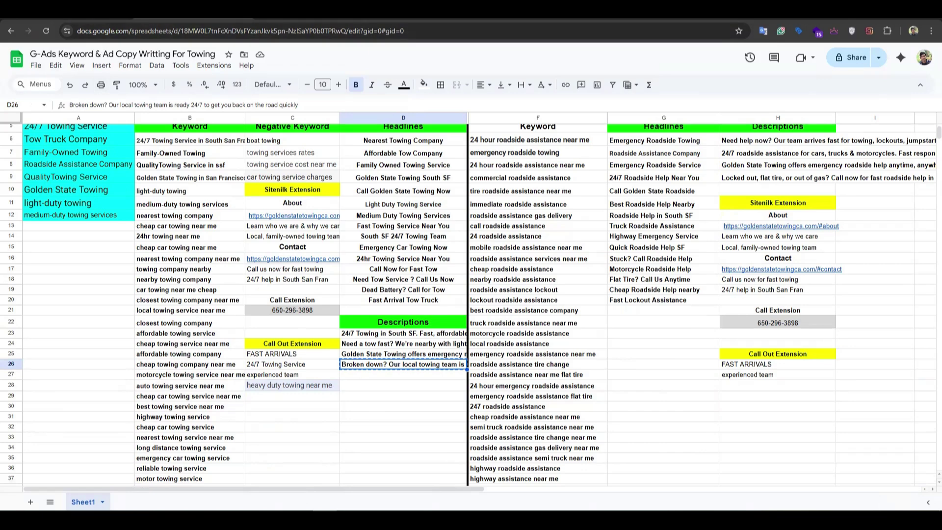
key(ctrl+Tab)
click(196, 438)
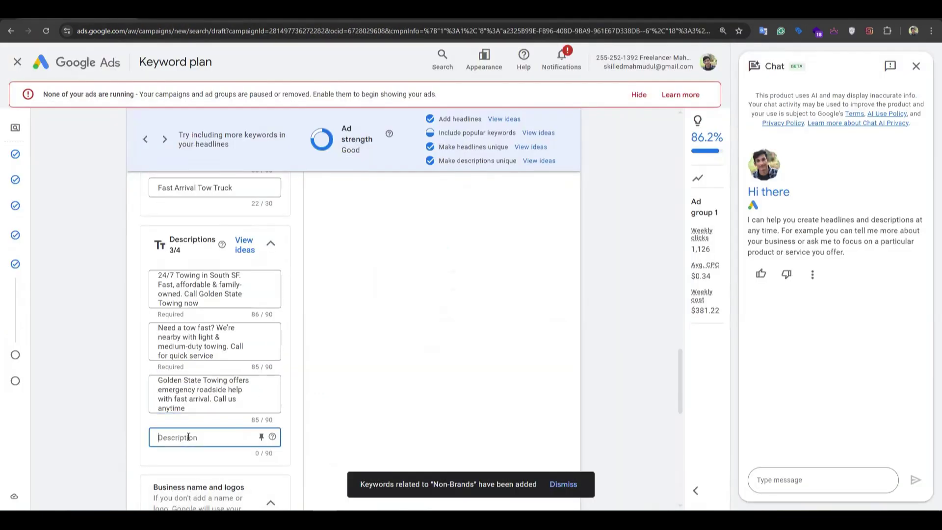
key(ctrl+v)
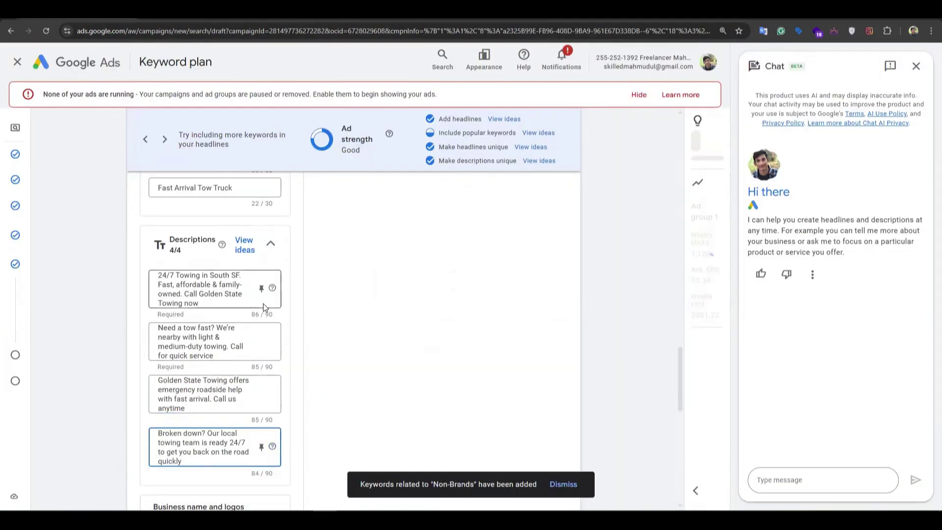
Step: Open the sitelink creation form for Sitelink 1 of the ad
scroll(303, 300, down, 1)
scroll(306, 334, down, 3)
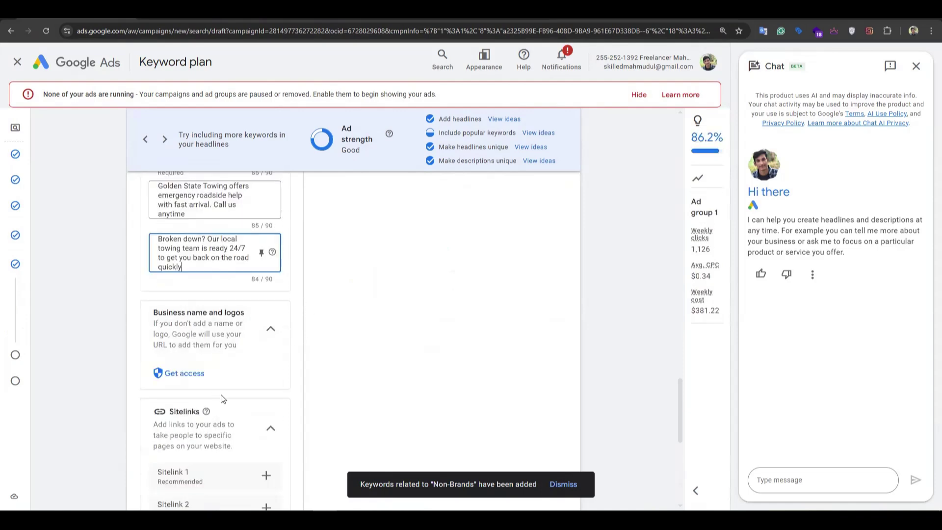
scroll(236, 366, down, 2)
click(265, 379)
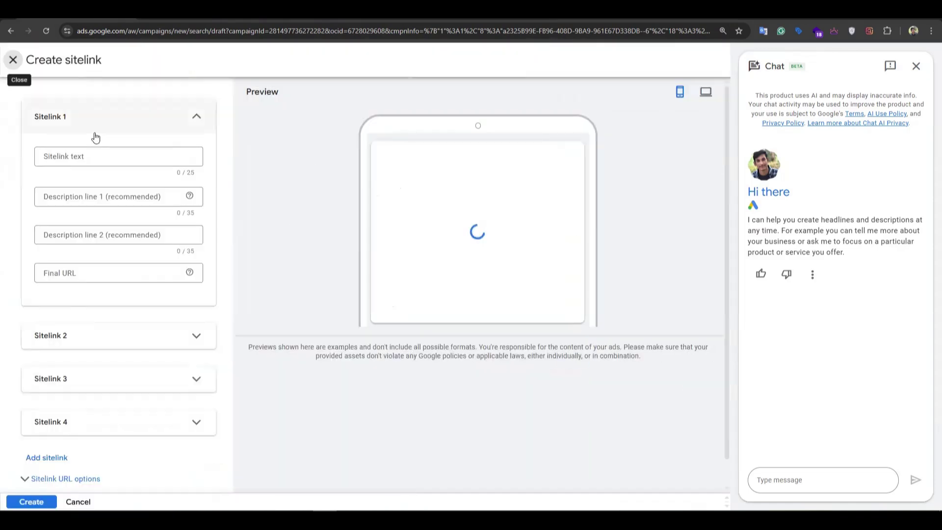
Step: Copy "About" from the spreadsheet's sitelink section into Sitelink 1's sitelink text
click(76, 155)
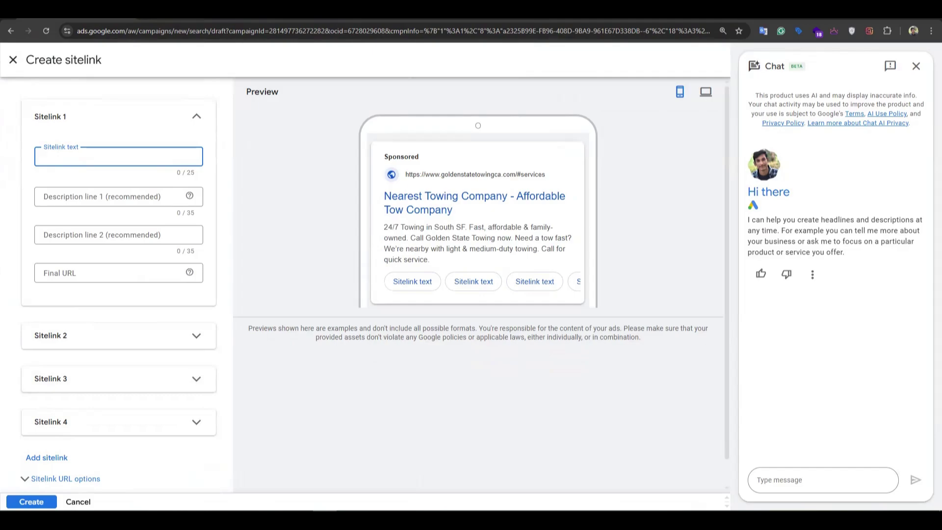
click(192, 14)
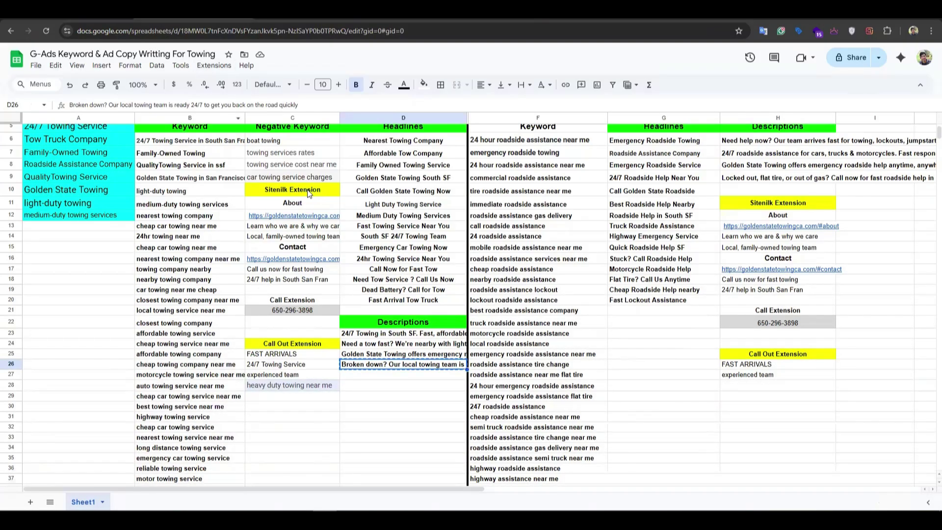
click(287, 204)
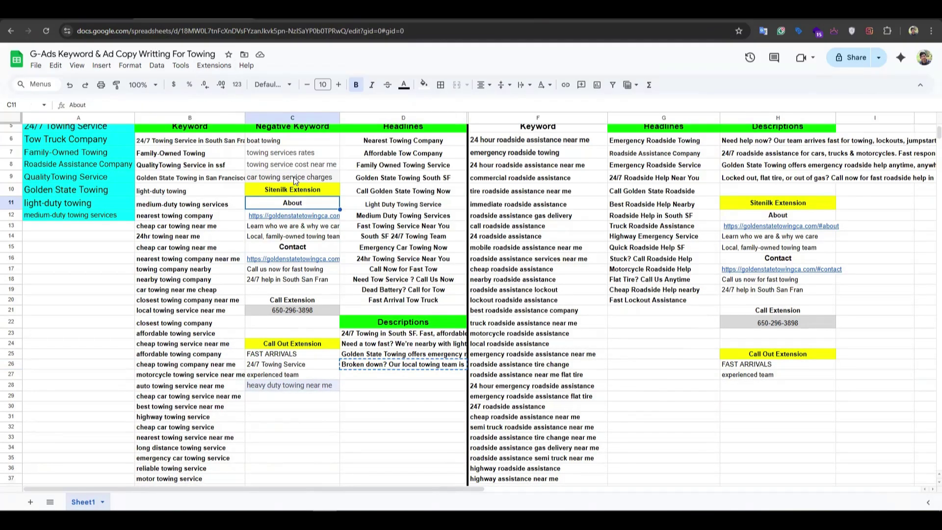
key(ctrl+c)
click(79, 14)
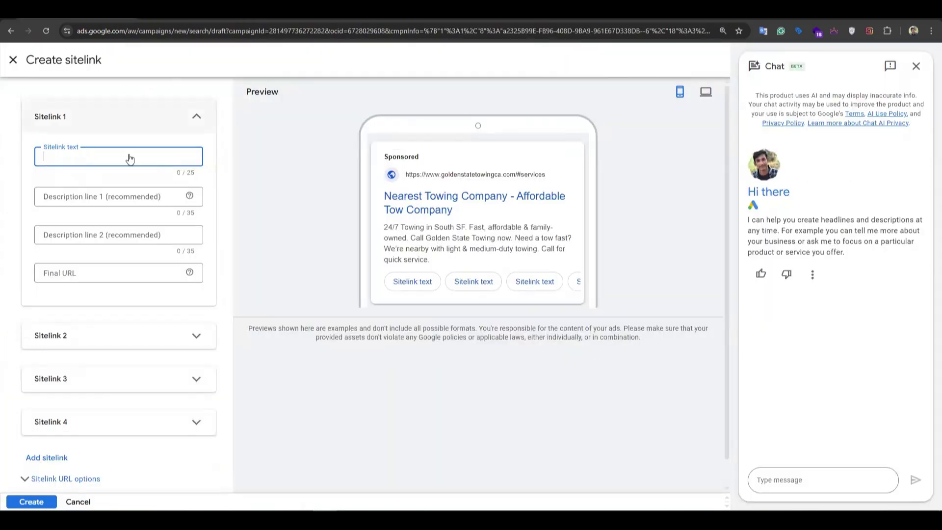
key(ctrl+v)
Step: Copy "Learn who we are & why we care" from the spreadsheet into description line 1 of the About sitelink
click(99, 196)
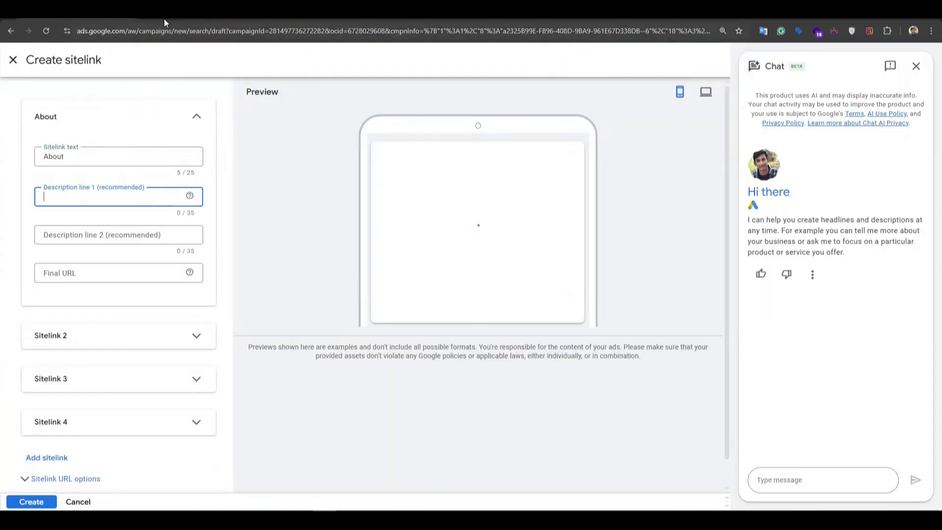
click(164, 18)
click(278, 228)
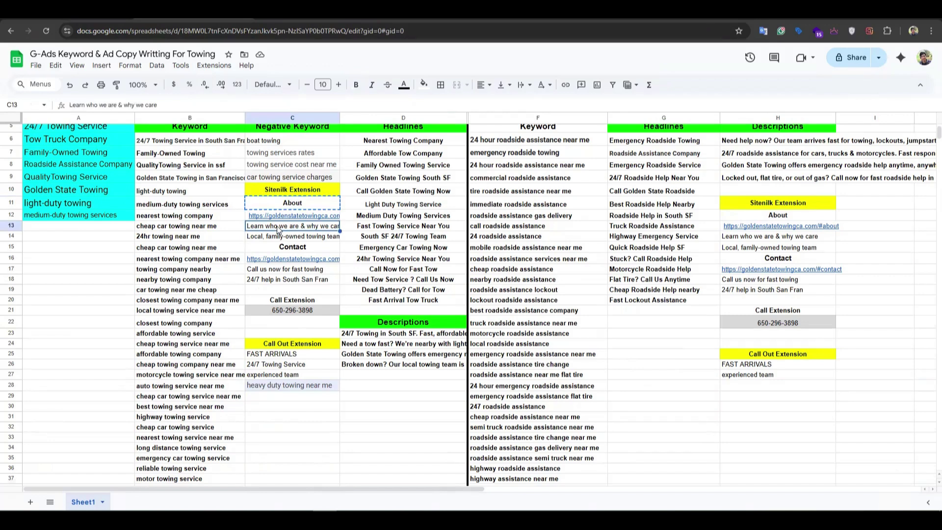
key(ctrl+c)
click(115, 18)
click(71, 229)
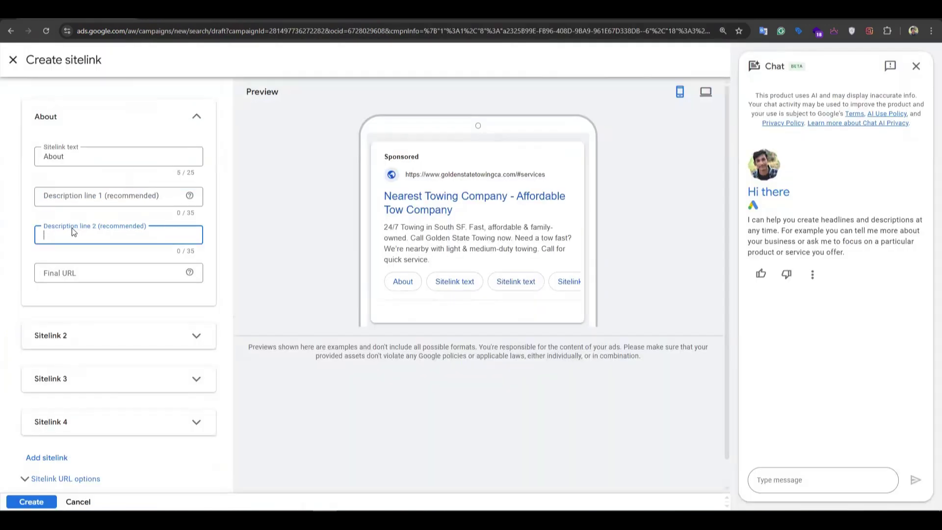
click(69, 202)
key(ctrl+v)
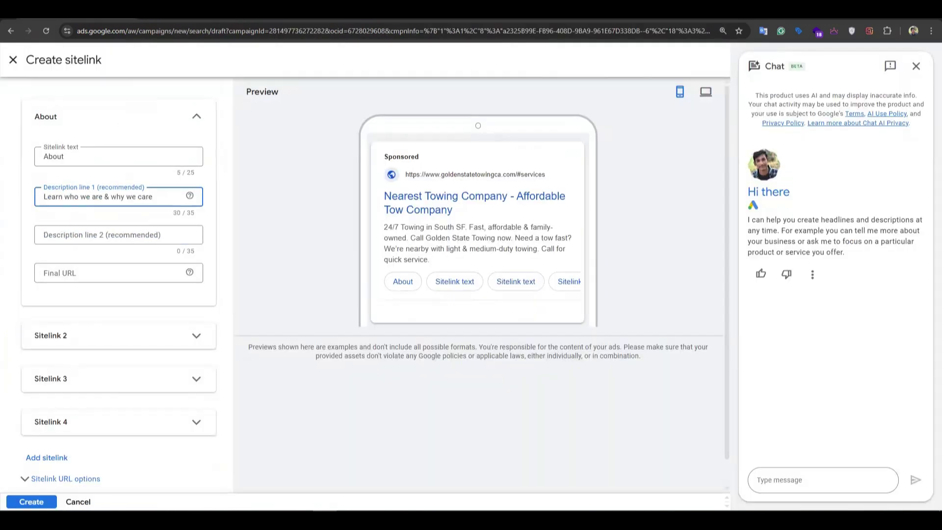
Step: Copy "Local, family-owned towing team" from the spreadsheet into description line 2 of the About sitelink
click(174, 19)
click(273, 240)
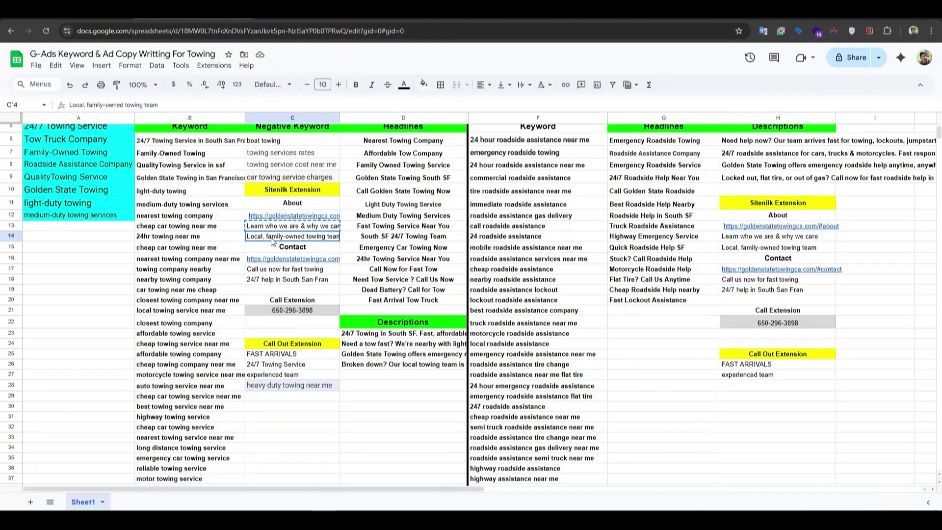
key(ctrl+c)
click(50, 19)
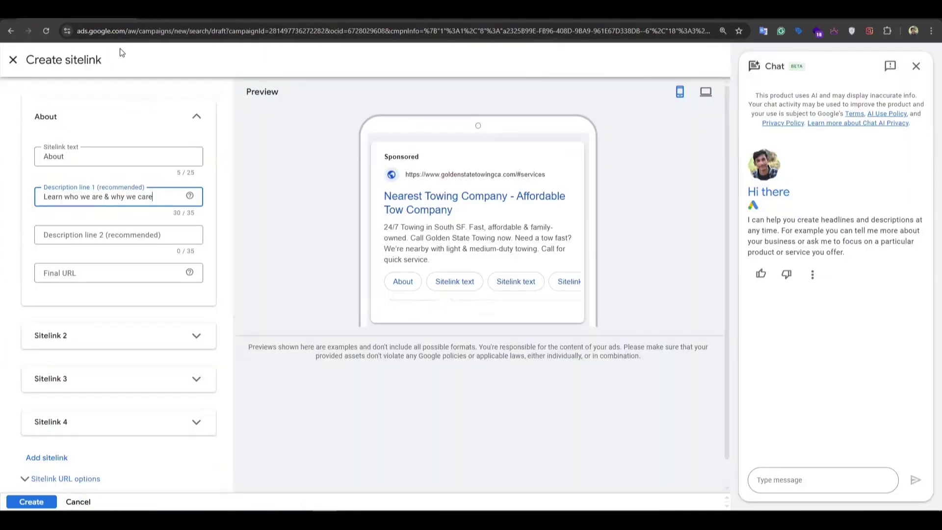
click(101, 241)
key(ctrl+v)
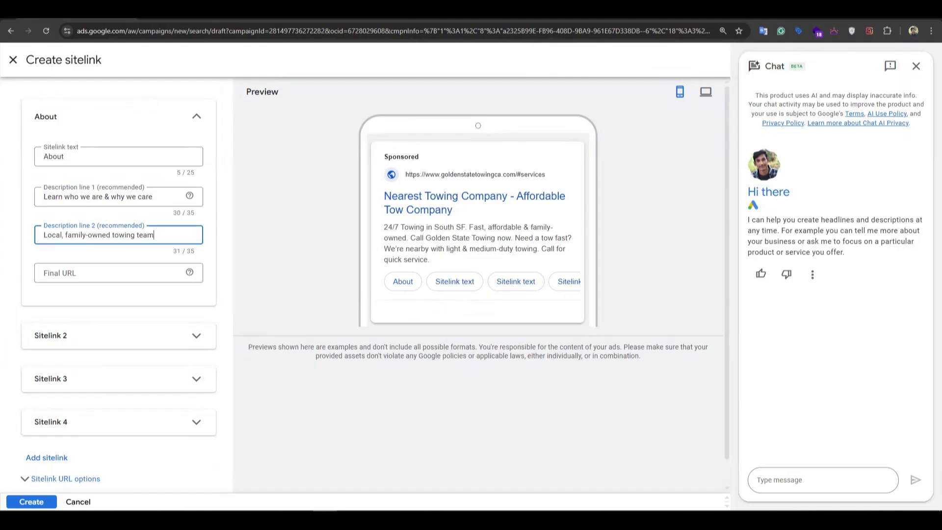
click(174, 18)
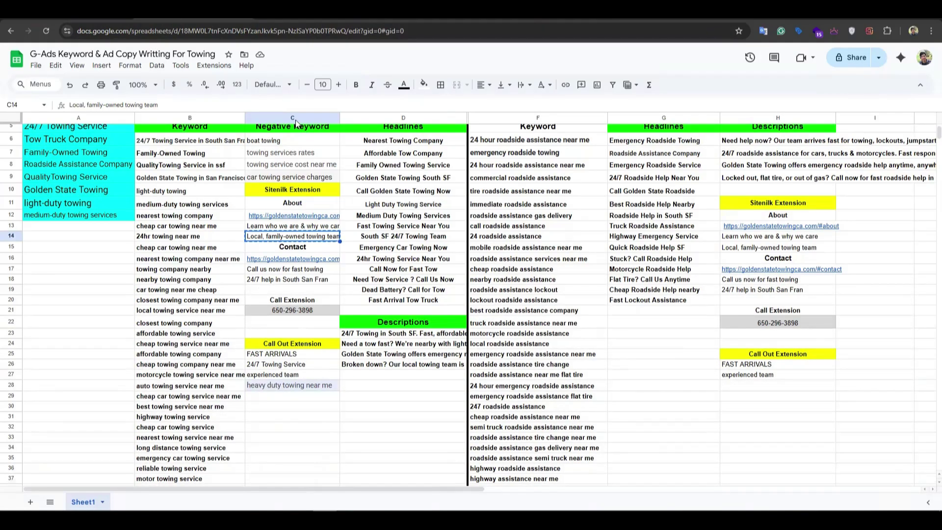
click(290, 206)
click(287, 219)
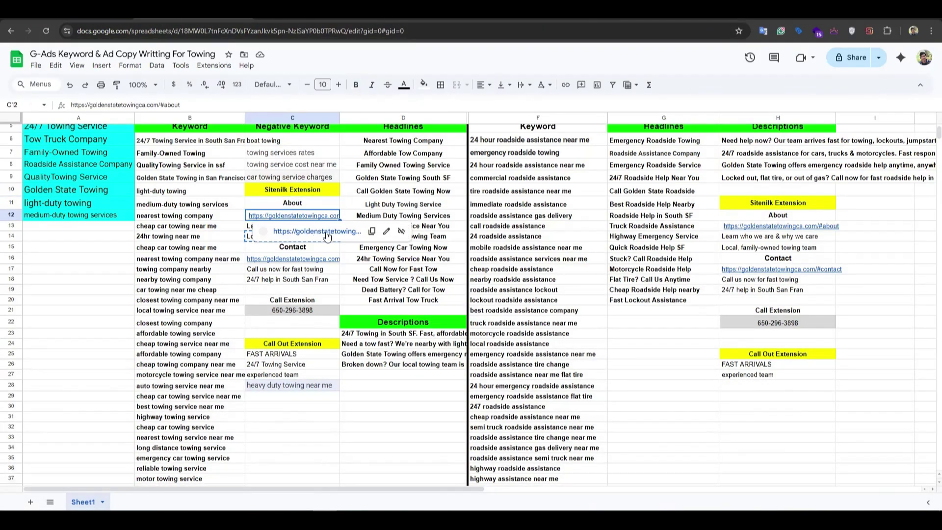
click(373, 232)
click(100, 20)
click(68, 278)
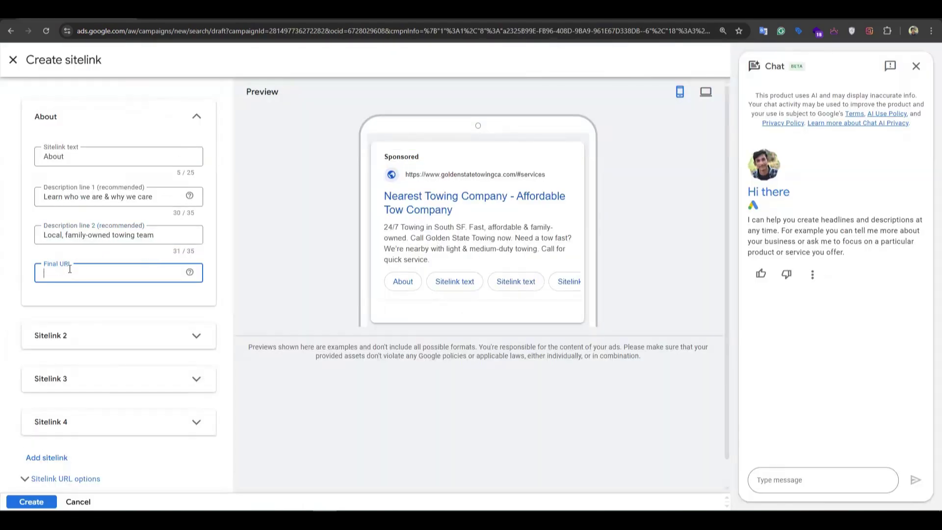
key(ctrl+v)
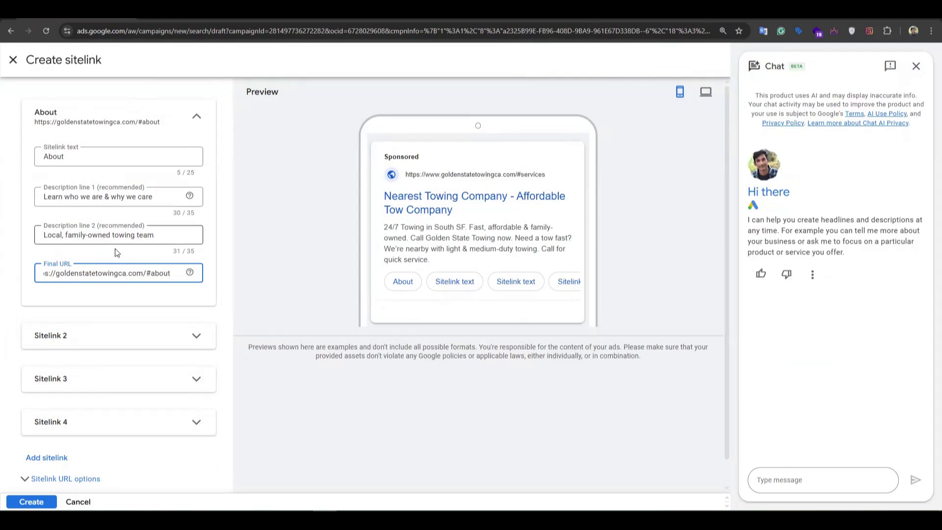
Step: Expand Sitelink 2 and copy "Contact" from the spreadsheet into its sitelink text
click(86, 336)
click(108, 380)
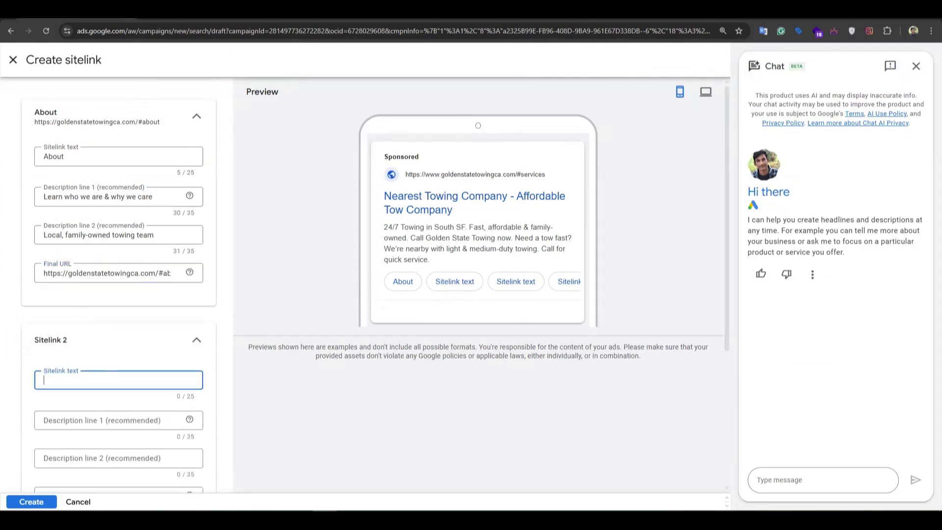
key(ctrl+Tab)
click(293, 249)
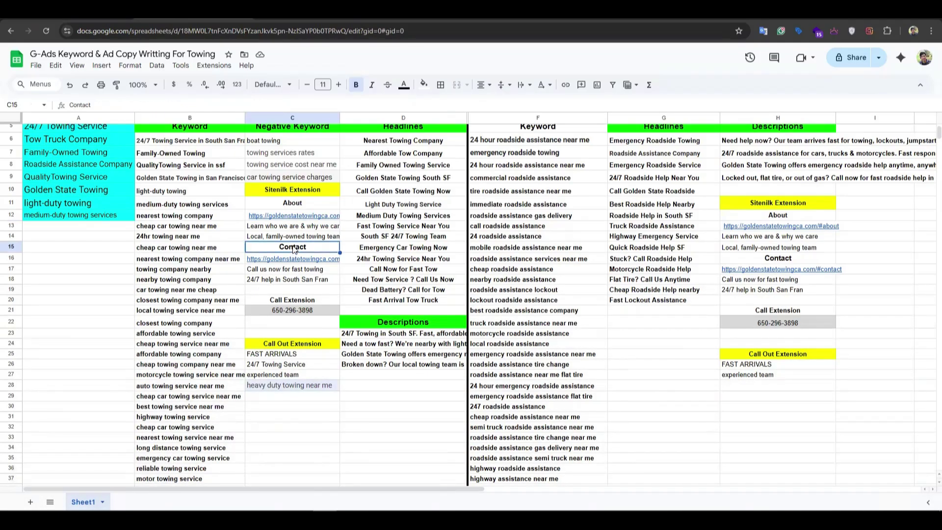
key(ctrl+shift+Tab)
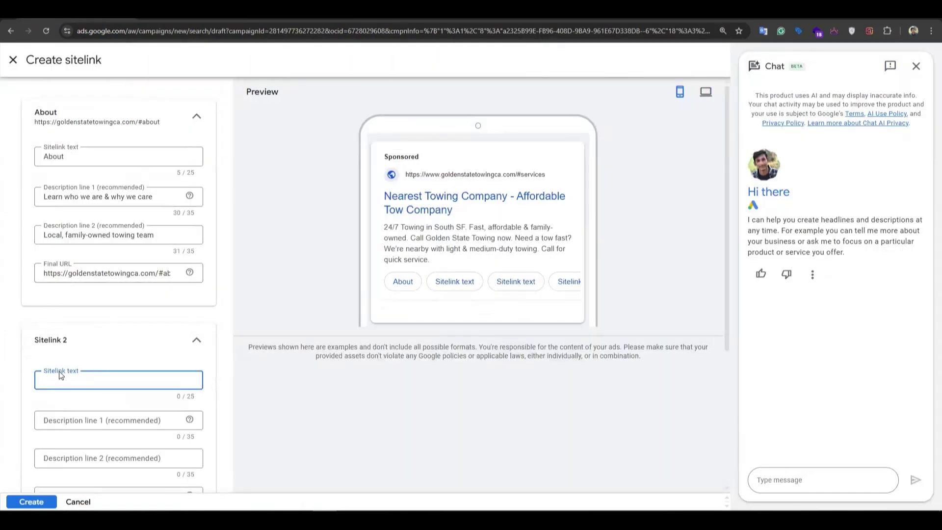
key(ctrl+v)
Step: Copy "Call us now for fast towing" from the spreadsheet into description line 1 of the Contact sitelink
scroll(74, 363, down, 1)
key(Tab)
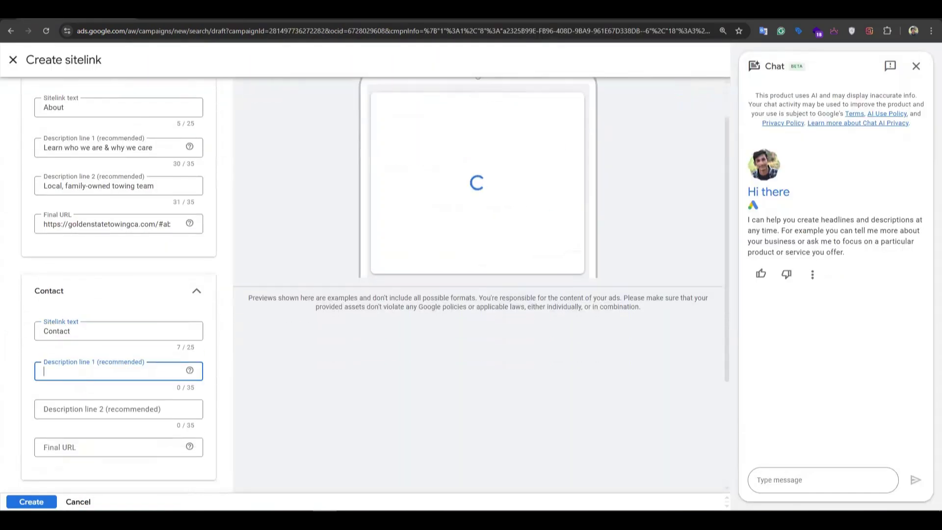
key(ctrl+Tab)
click(271, 272)
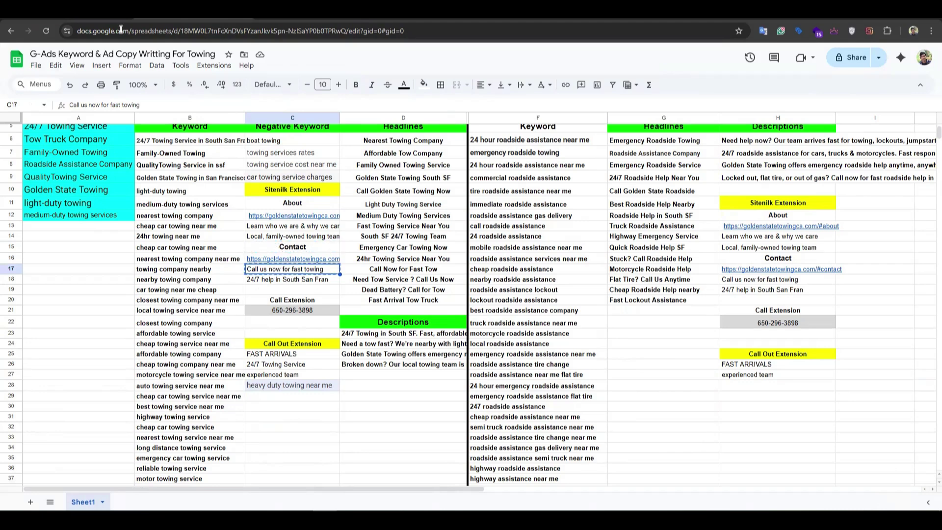
key(ctrl+Tab)
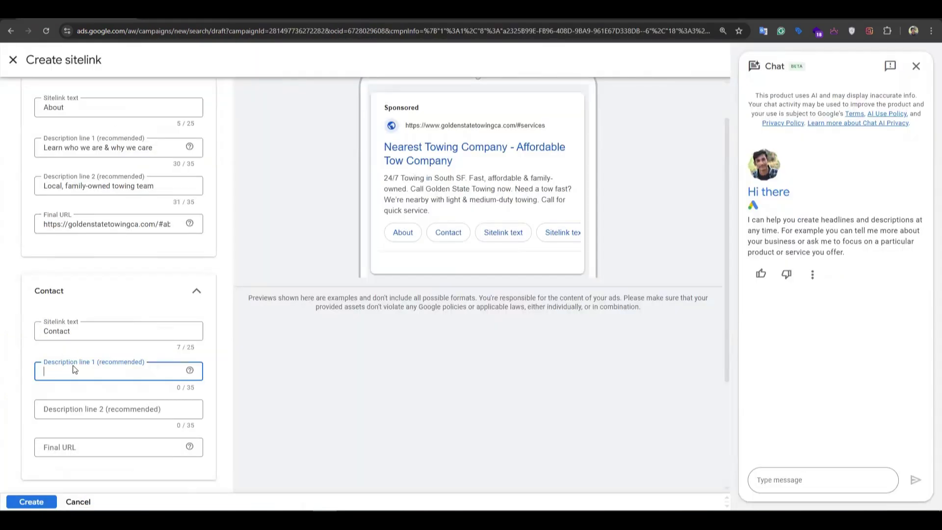
key(ctrl+v)
Step: Copy "24/7 help in South San Fran" from the spreadsheet into description line 2 of the Contact sitelink
click(80, 408)
key(ctrl+Tab)
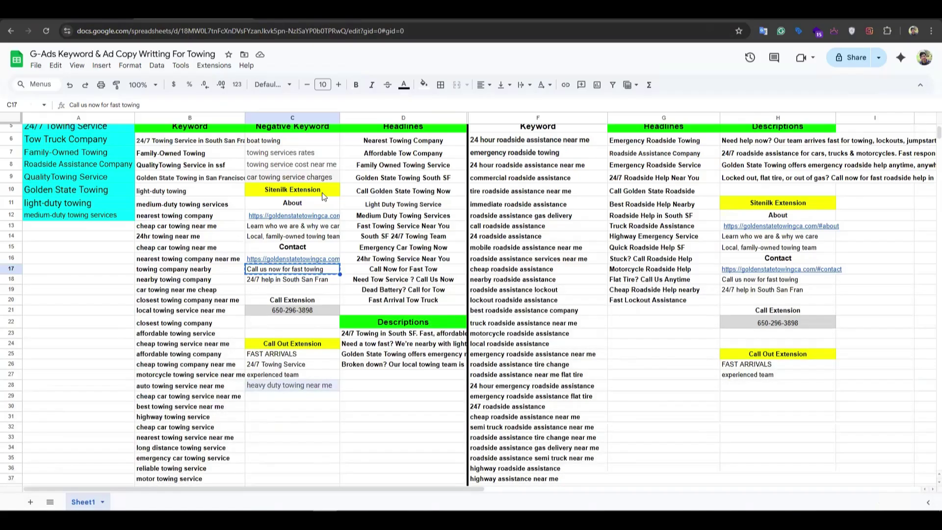
click(287, 284)
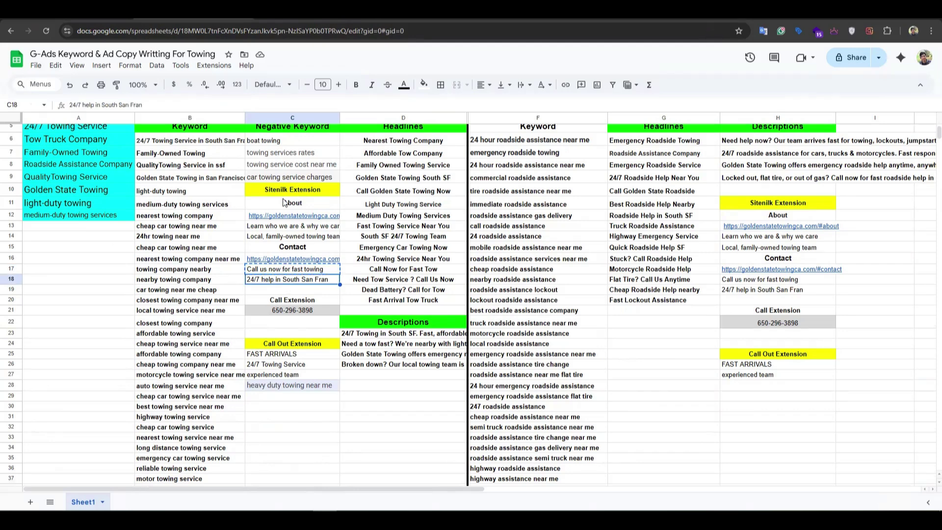
key(ctrl+c)
key(ctrl+Tab)
scroll(86, 373, down, 1)
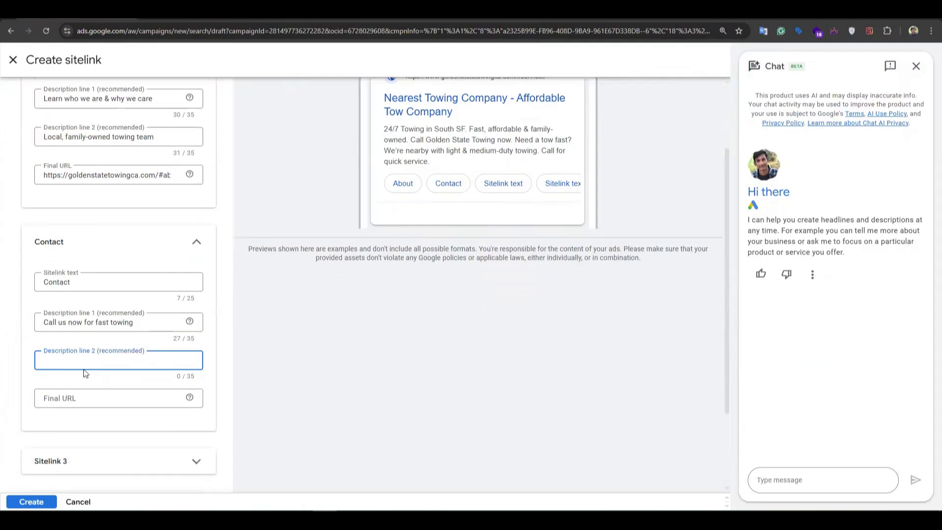
key(ctrl+v)
click(74, 398)
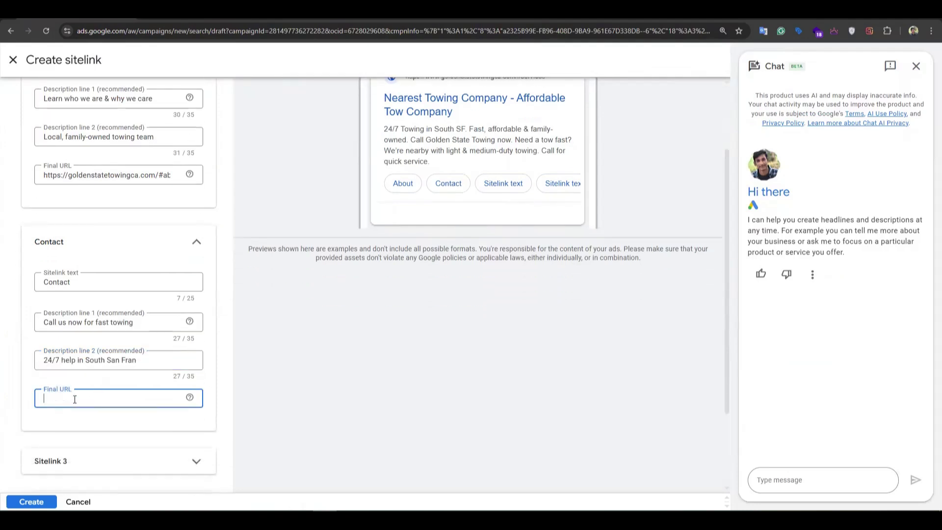
key(ctrl+shift+Tab)
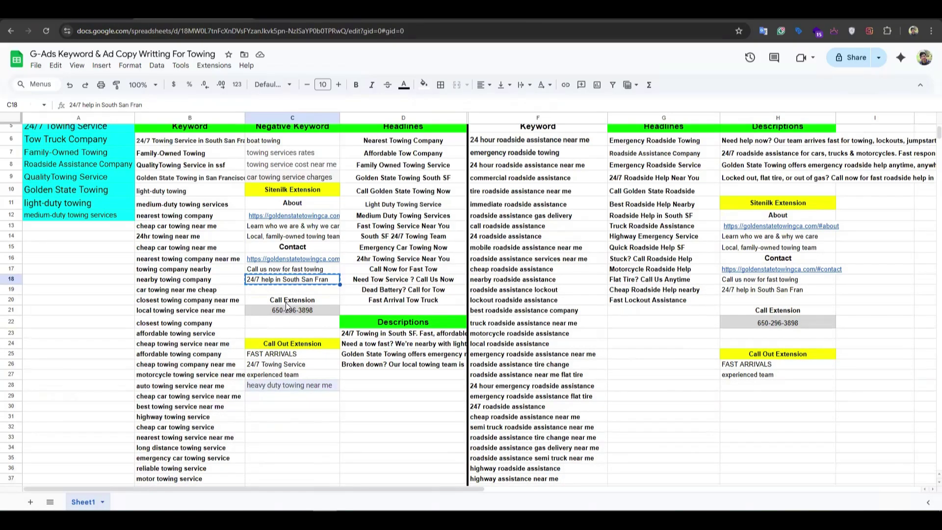
click(293, 259)
click(368, 278)
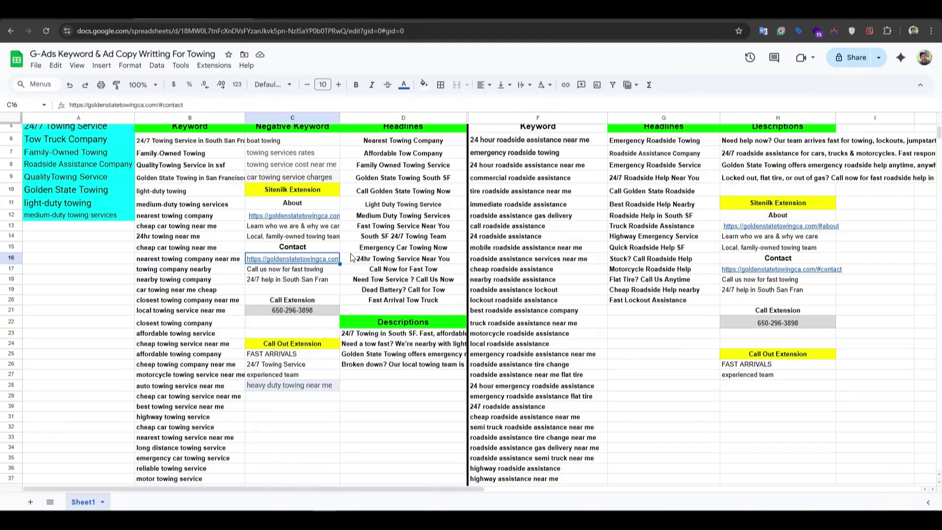
click(67, 19)
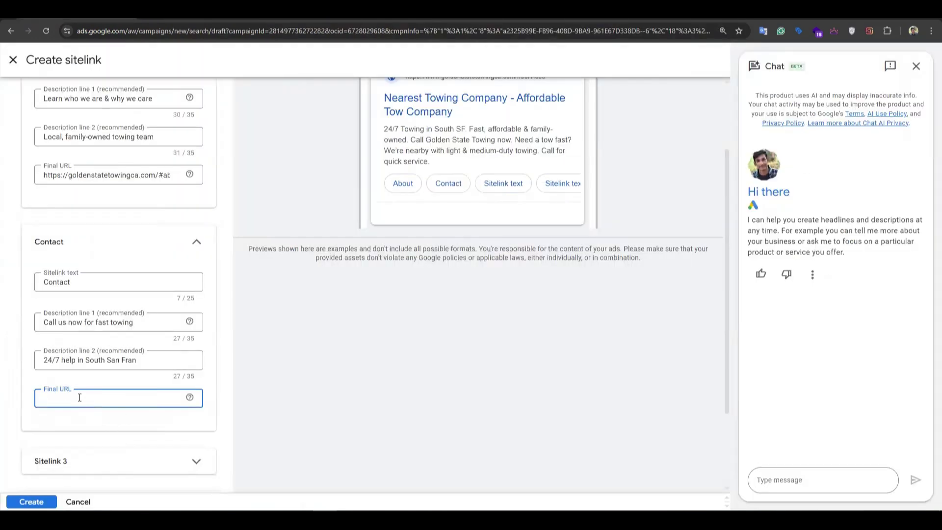
key(ctrl+v)
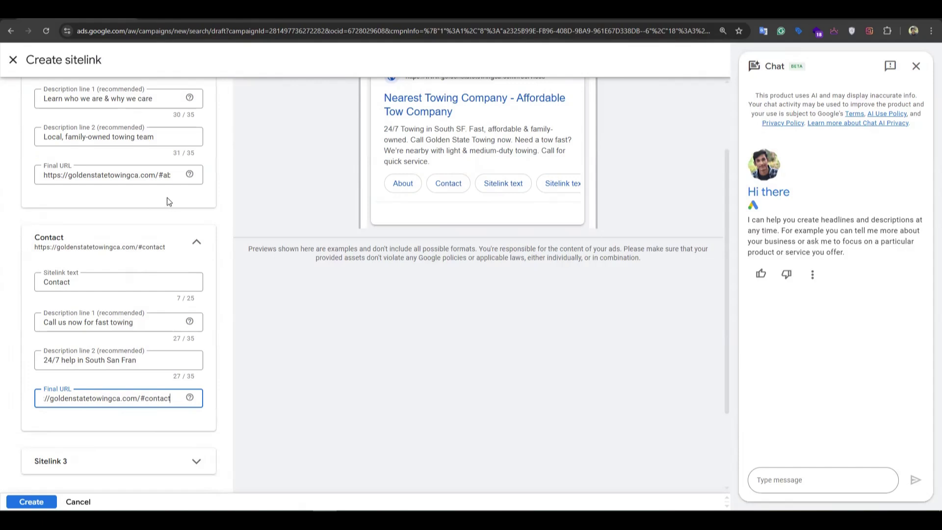
Step: Create the About and Contact sitelinks, leaving Sitelinks 3 and 4 empty
scroll(63, 471, down, 1)
scroll(110, 439, down, 1)
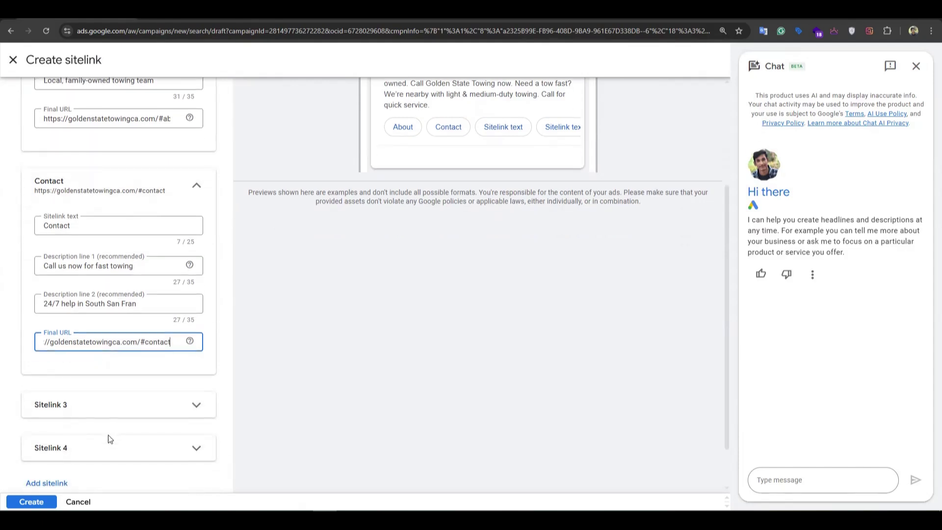
click(27, 500)
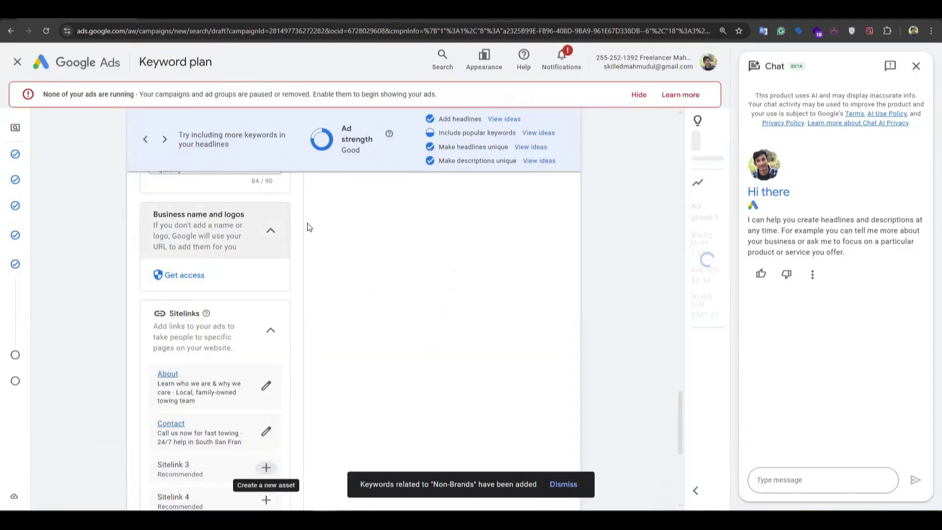
Step: Start a new campaign-level callout for the ad, ready to enter callout text 1
scroll(245, 319, down, 5)
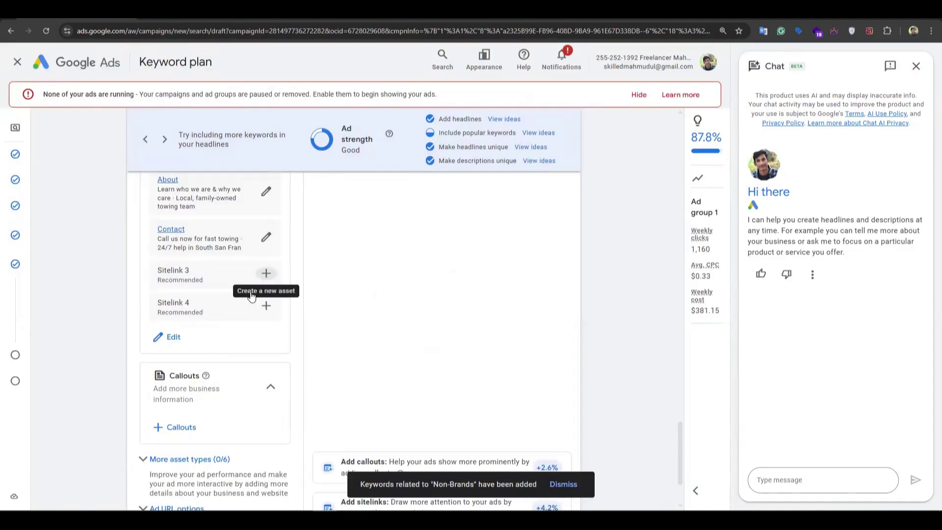
scroll(201, 336, down, 1)
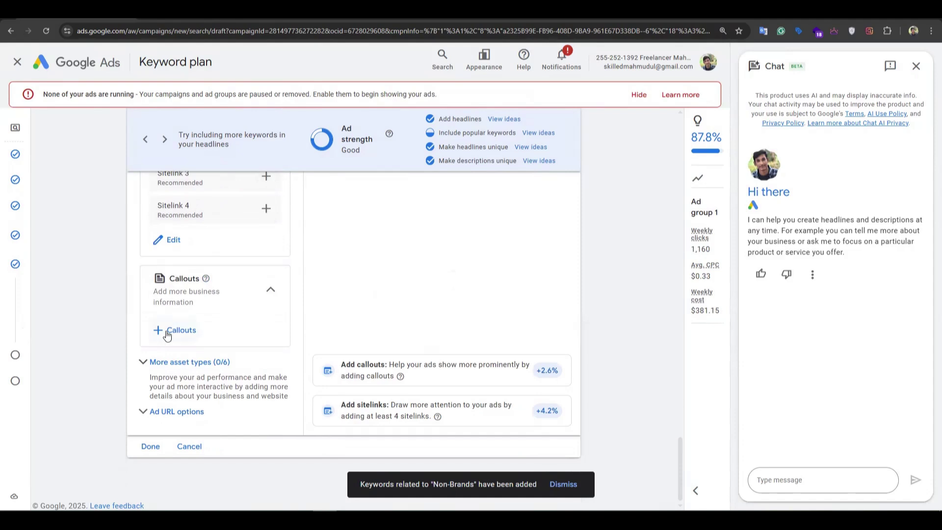
click(175, 329)
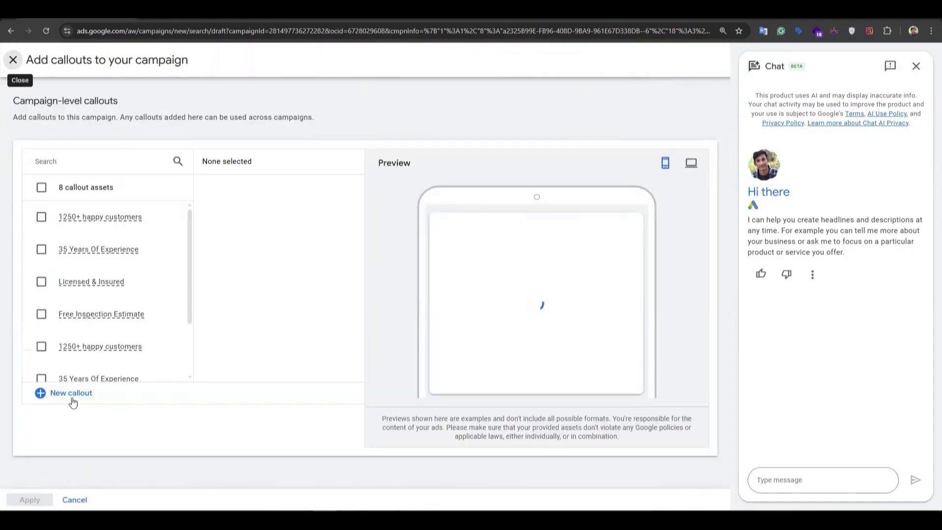
click(70, 392)
click(103, 187)
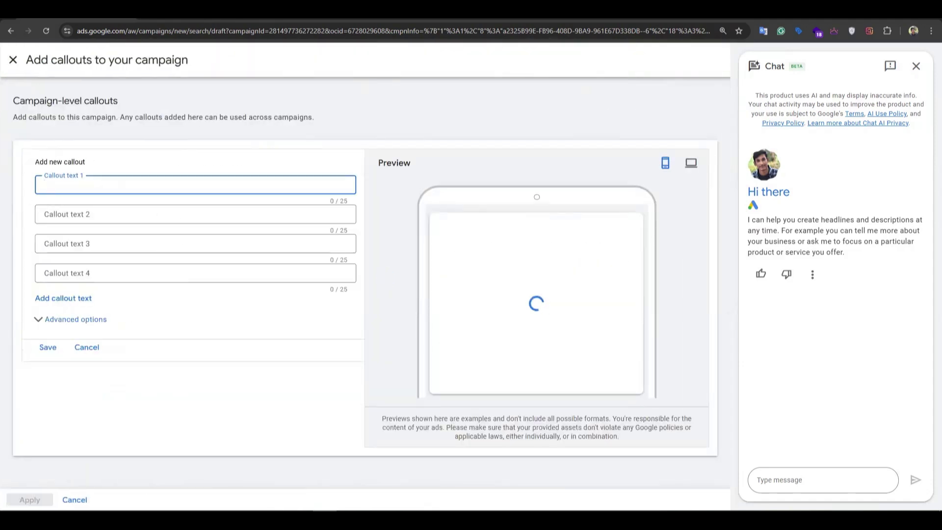
Step: Copy "FAST ARRIVALS" from the spreadsheet's Call Out Extension list into callout text 1
key(ctrl+Tab)
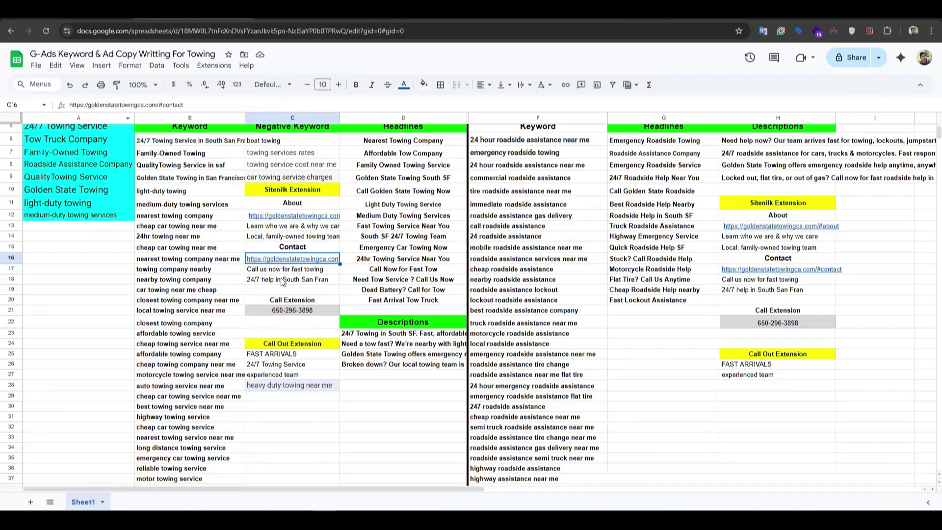
click(274, 356)
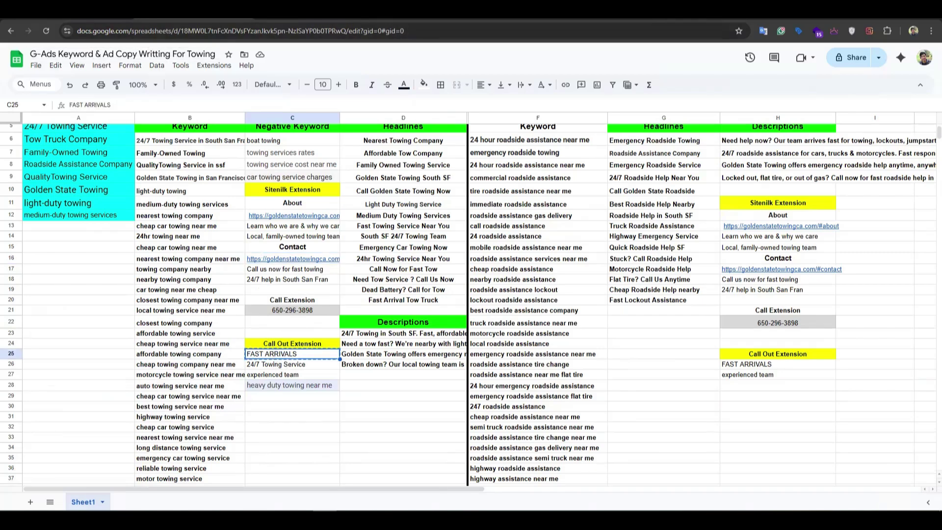
key(ctrl+shift+Tab)
key(ctrl+v)
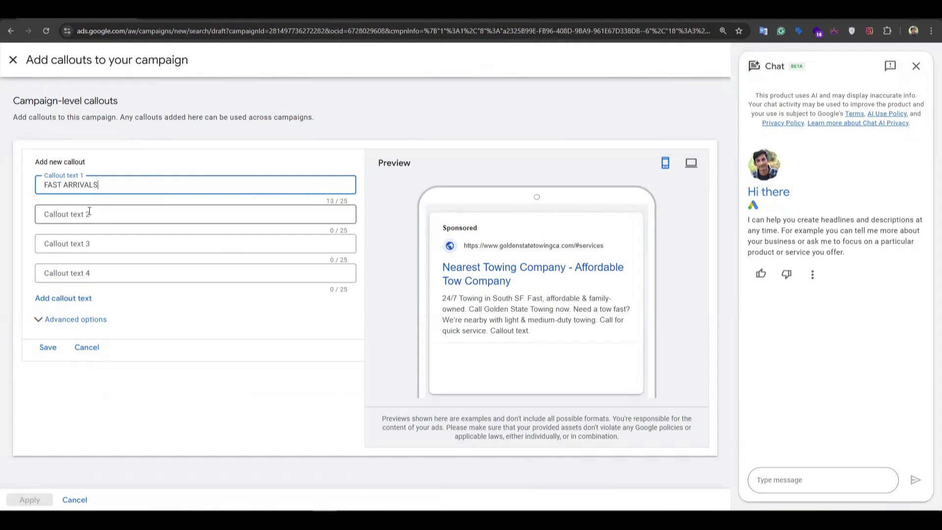
key(Tab)
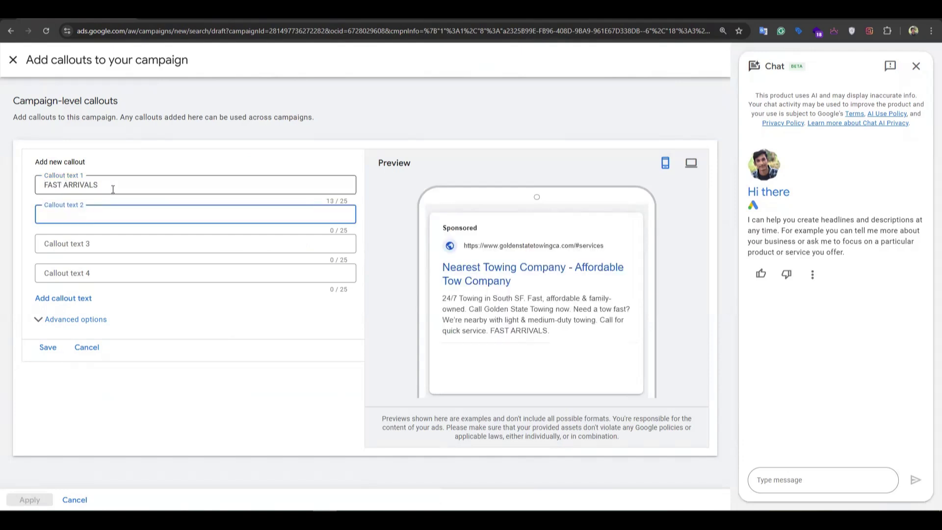
drag(119, 190, 72, 194)
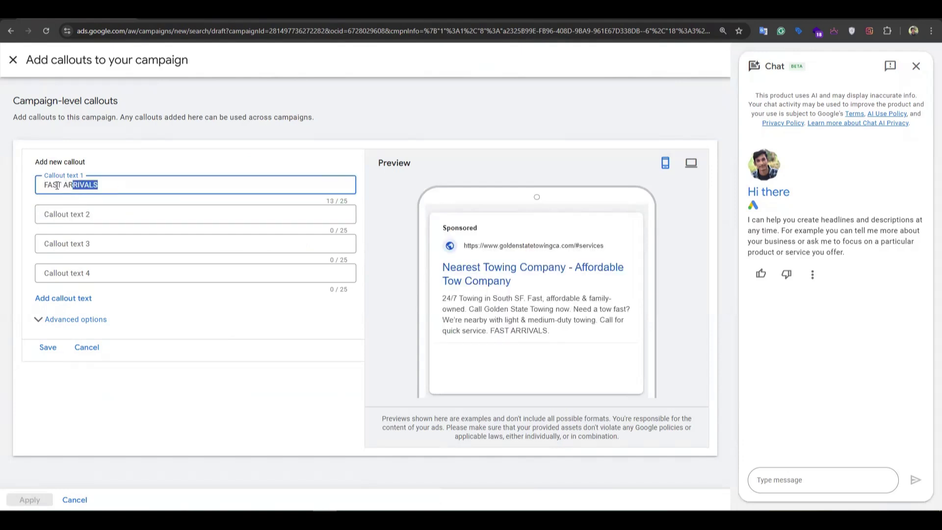
click(57, 186)
Step: Copy "24/7 Towing Service" from the spreadsheet's Call Out Extension list into callout text 2
key(ctrl+Tab)
click(276, 367)
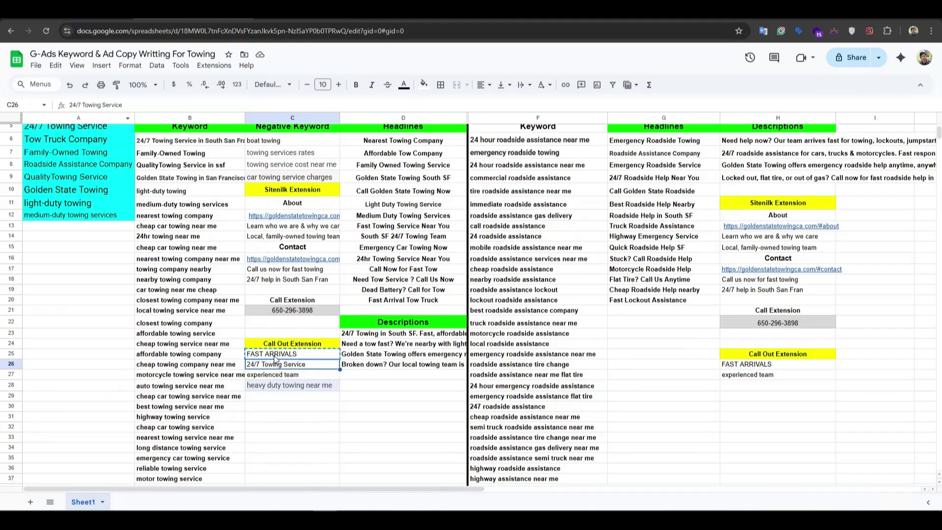
key(ctrl+c)
key(ctrl+shift+Tab)
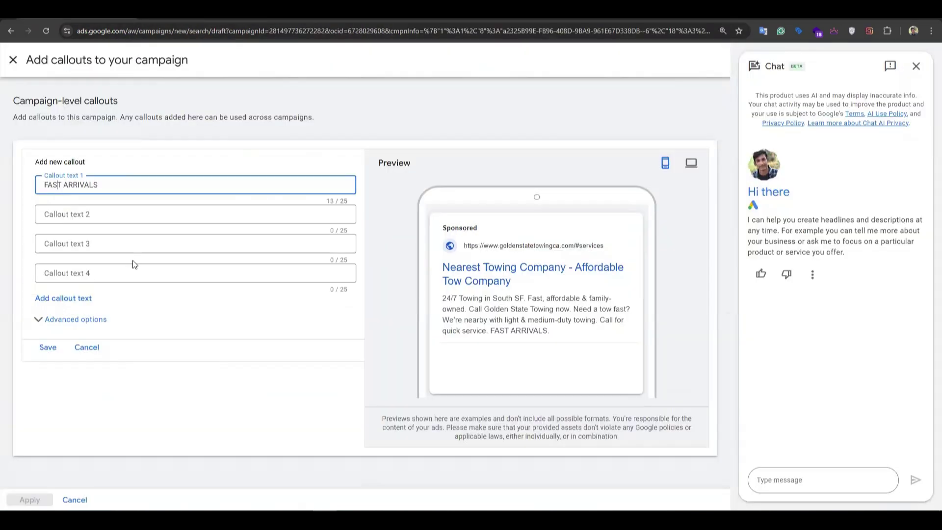
click(73, 222)
key(ctrl+v)
Step: Copy "experienced team" from the spreadsheet's Call Out Extension list into callout text 3
key(ctrl+Tab)
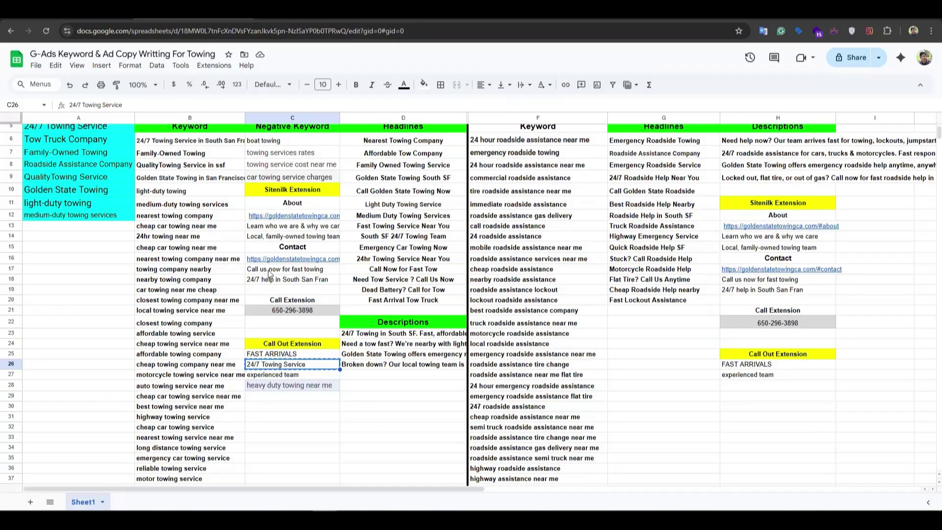
click(281, 376)
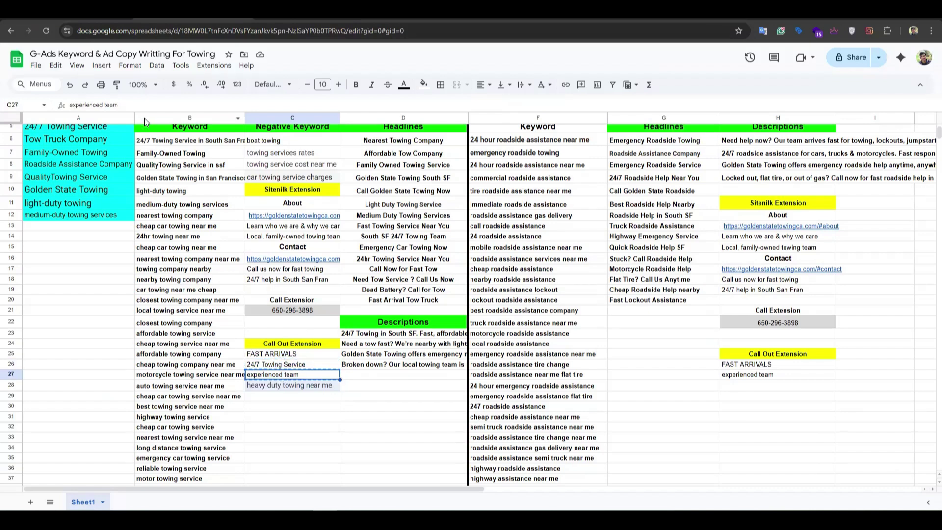
key(ctrl+c)
key(ctrl+shift+Tab)
click(75, 243)
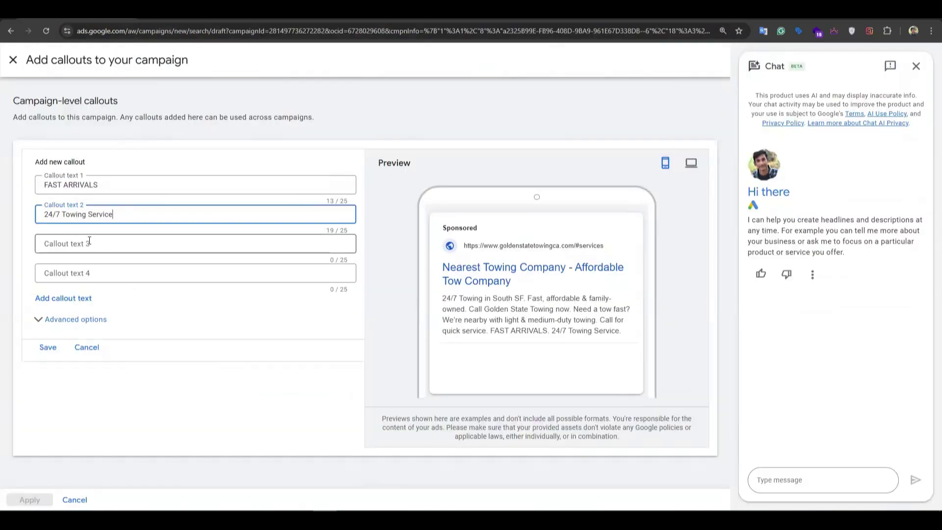
key(ctrl+v)
Step: Save the three new callouts, leaving callout text 4 empty, and apply them to the campaign
key(ctrl+Tab)
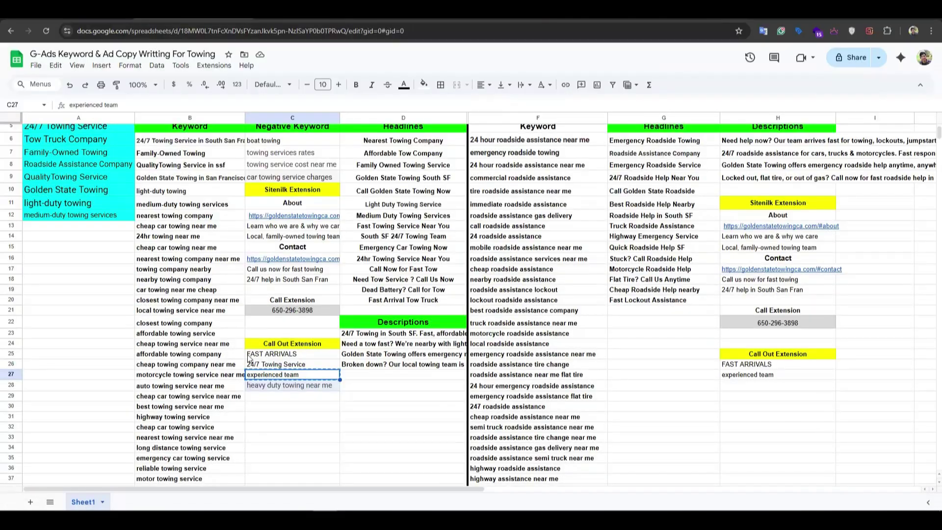
click(281, 388)
key(ctrl+shift+Tab)
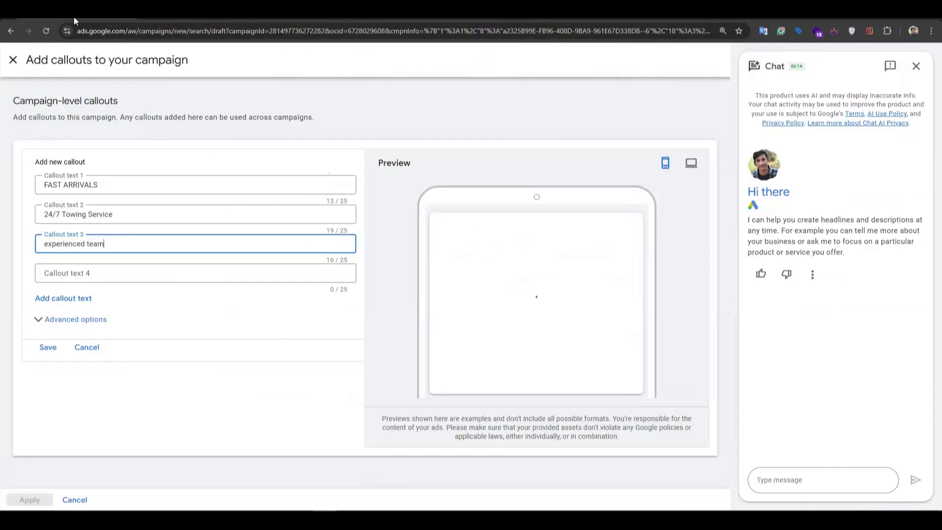
click(55, 353)
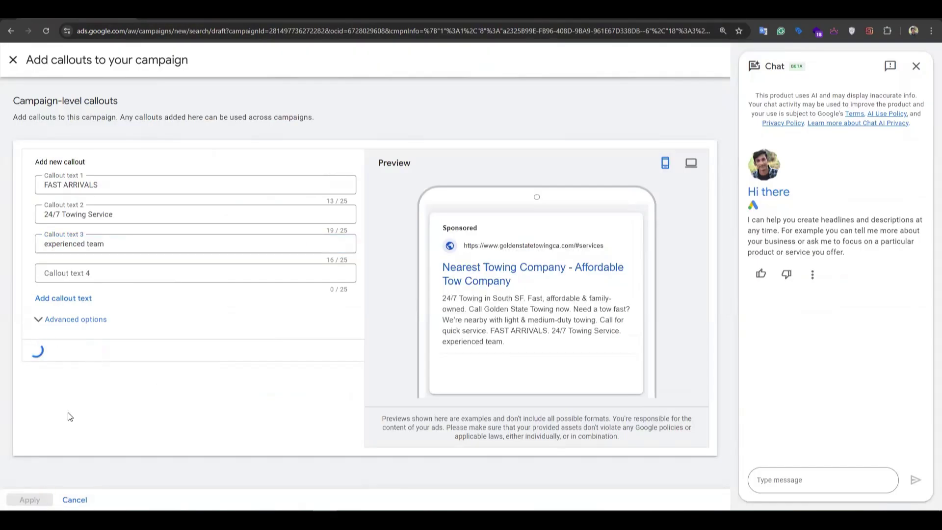
click(48, 500)
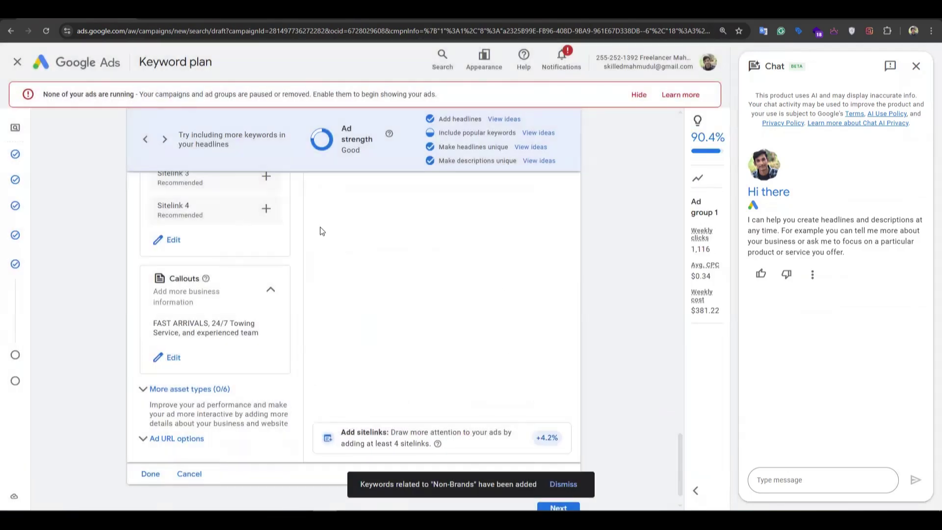
Step: Review the ad's mobile and desktop previews along with its headlines, display path and call asset
scroll(399, 326, up, 10)
scroll(398, 321, up, 10)
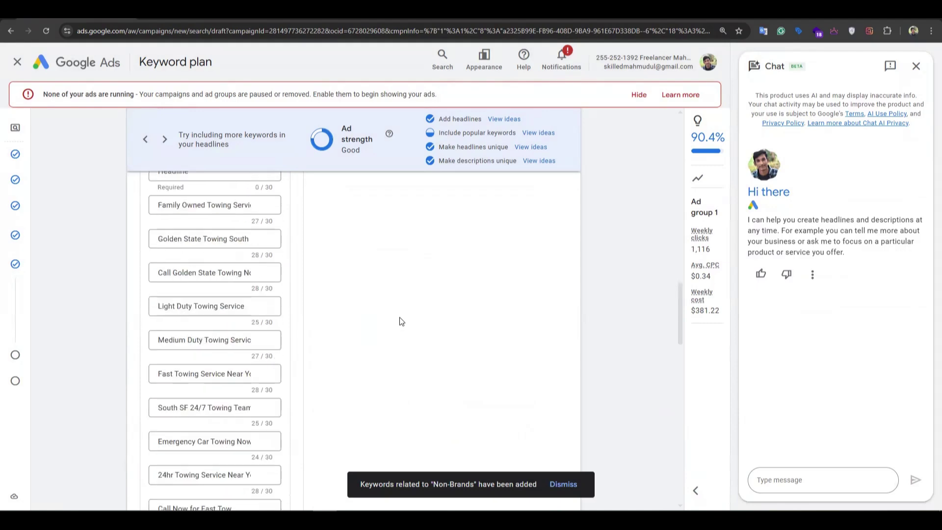
scroll(444, 285, up, 3)
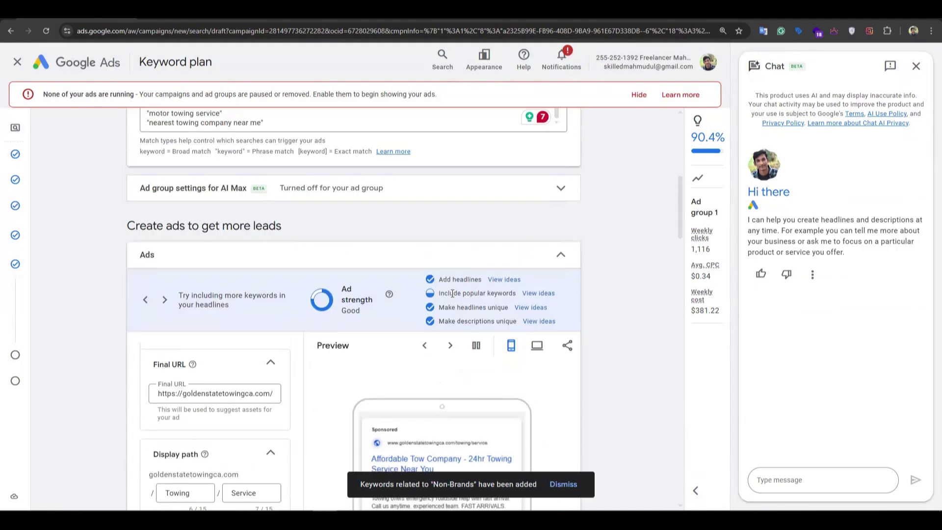
scroll(462, 309, down, 3)
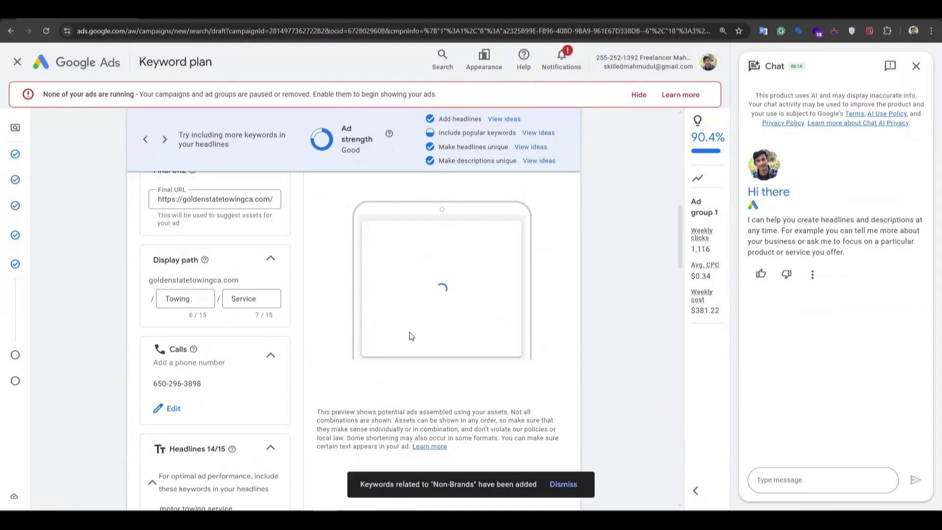
scroll(471, 176, up, 1)
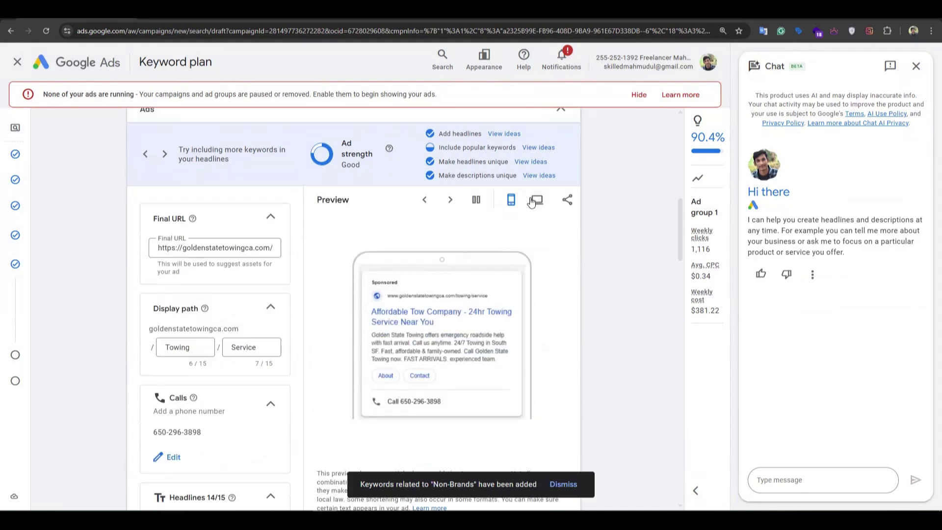
click(537, 200)
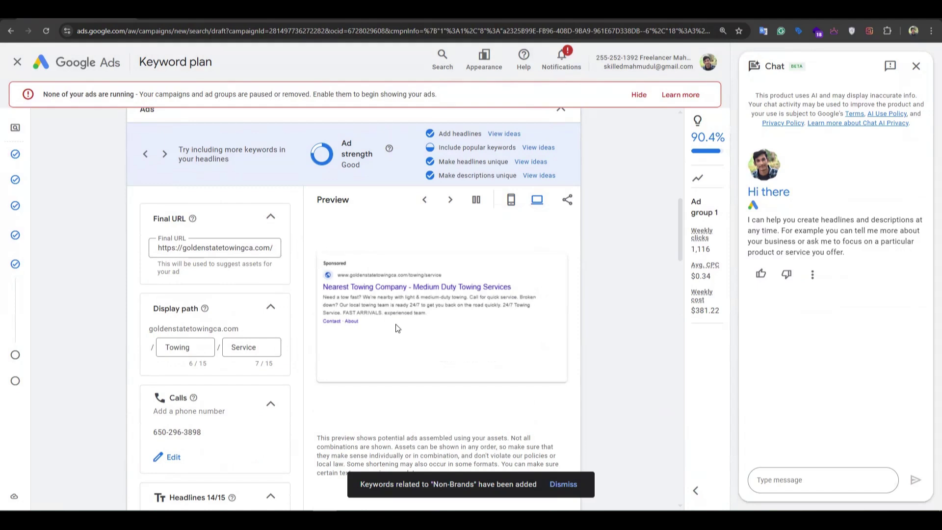
click(510, 203)
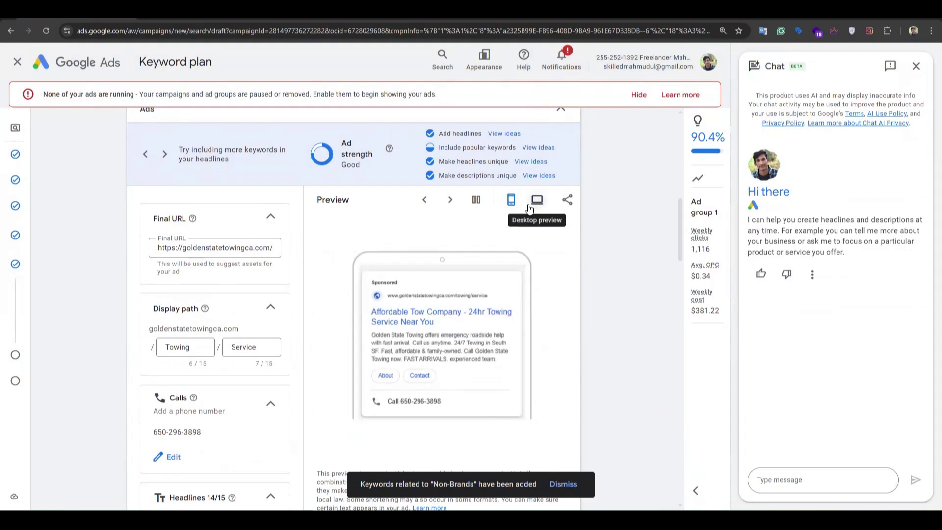
scroll(279, 328, down, 7)
scroll(280, 379, down, 4)
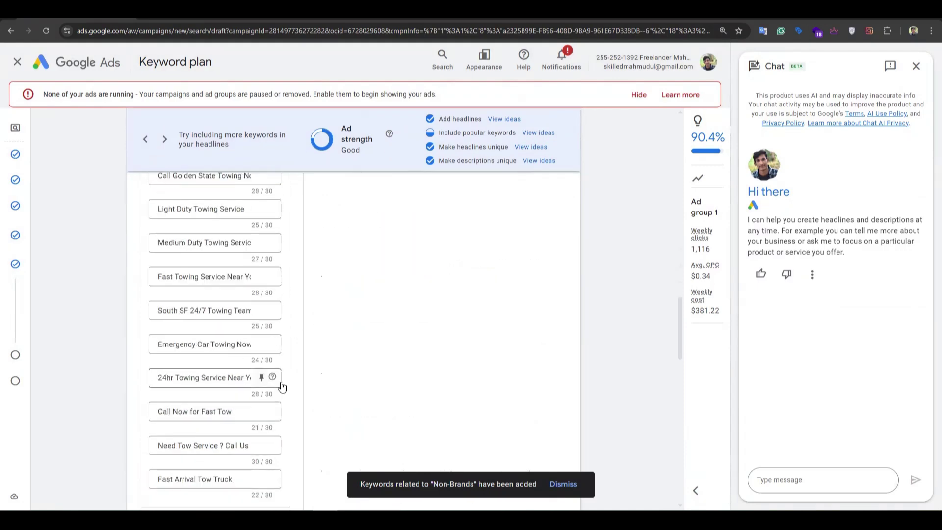
scroll(333, 194, up, 10)
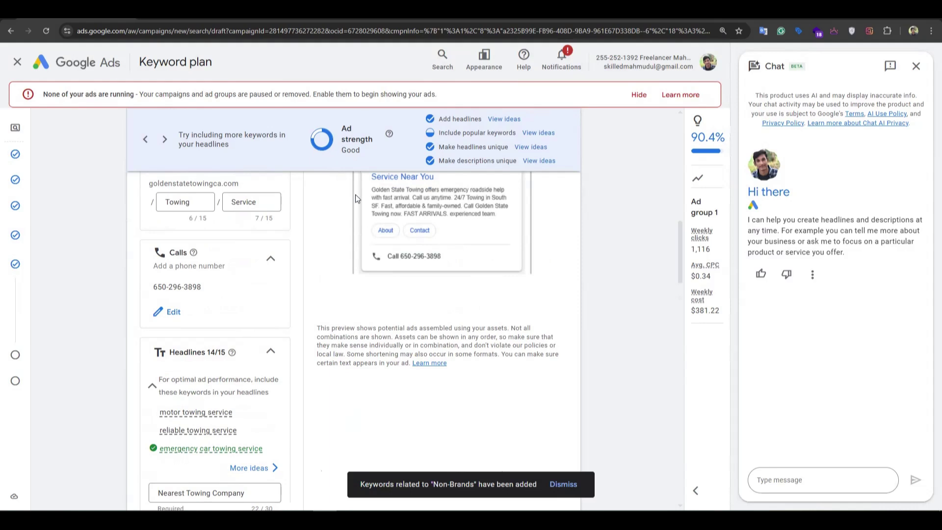
scroll(352, 210, up, 4)
scroll(203, 334, down, 3)
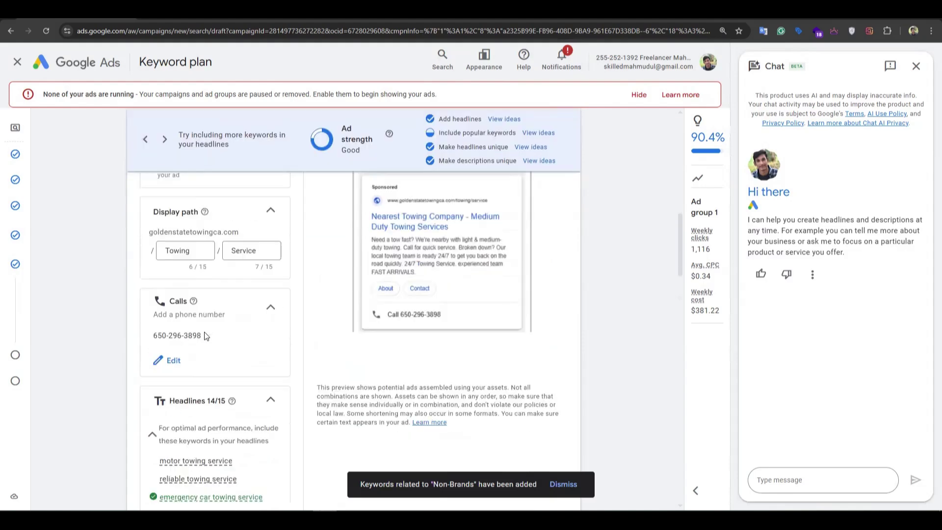
Step: Replace the ad's first headline with a keyword insertion using the default text "South San Francisco", and try prefixing it with "Towing"
scroll(205, 333, down, 5)
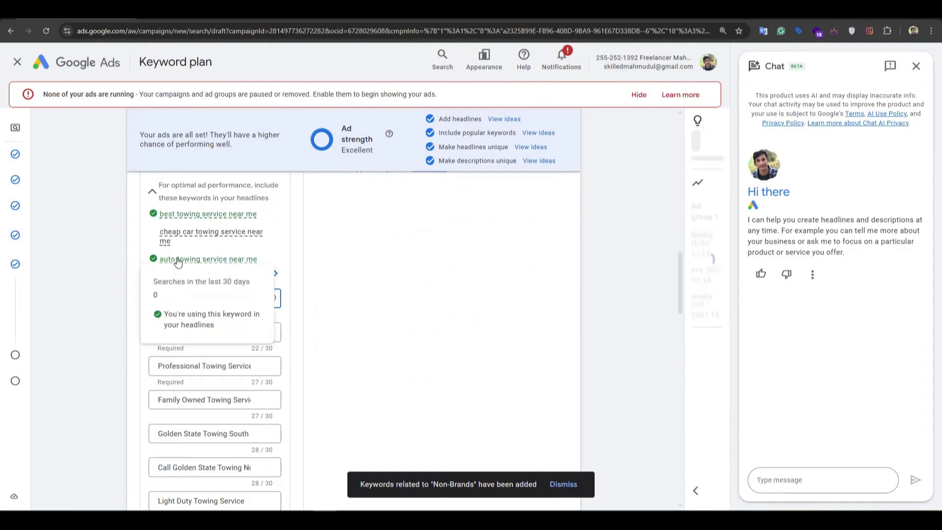
scroll(179, 266, up, 2)
scroll(179, 266, up, 2)
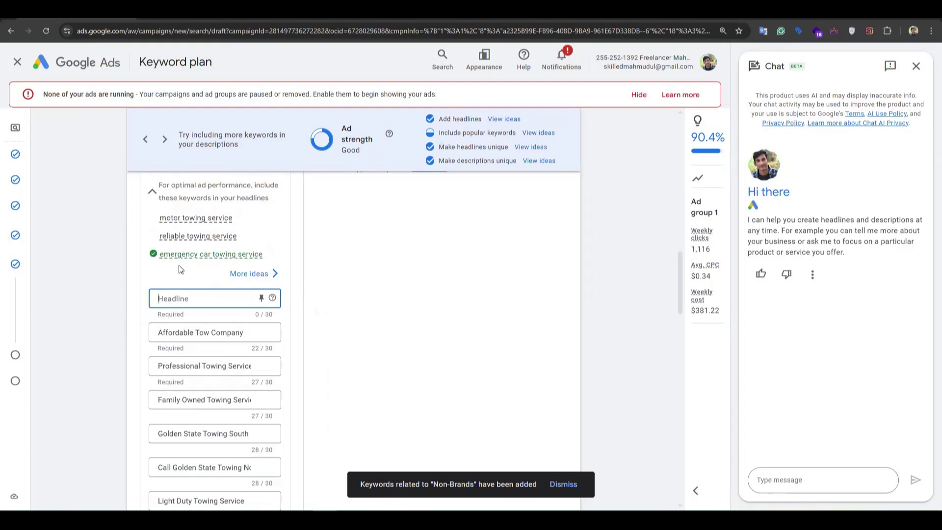
text({)
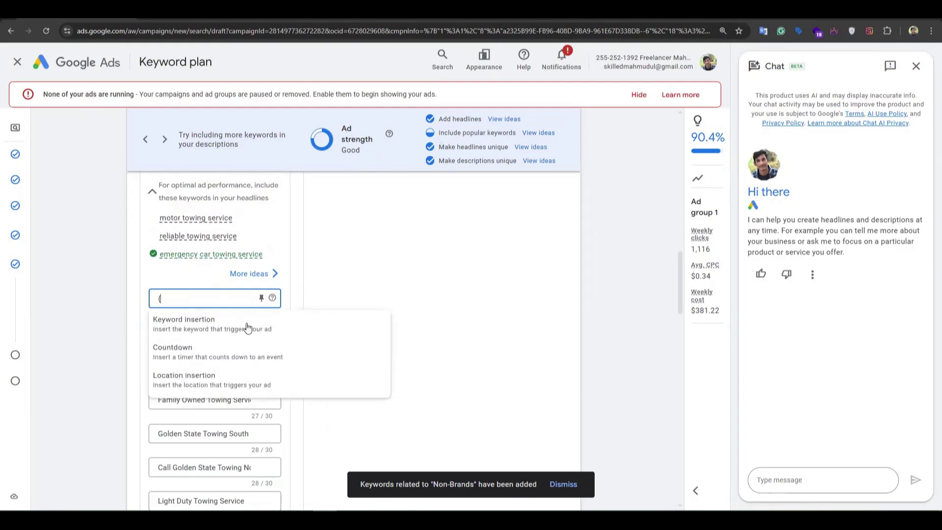
click(227, 326)
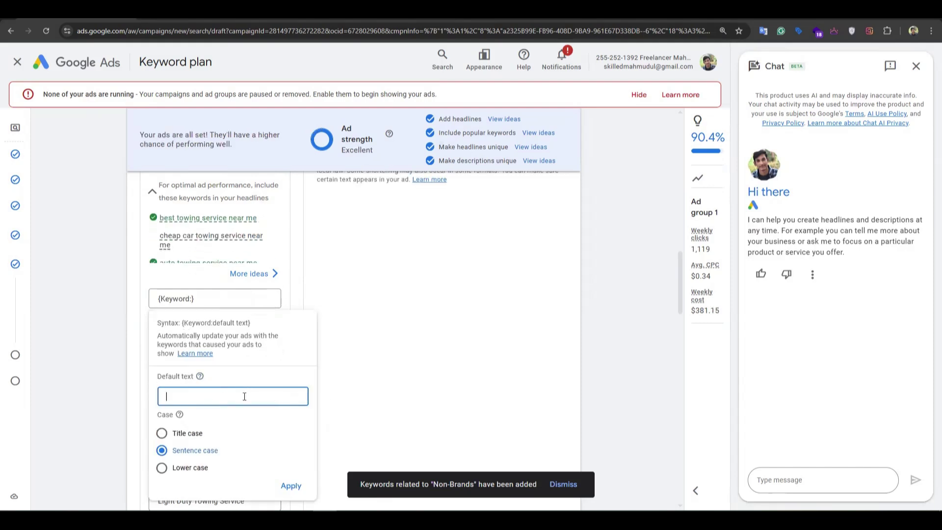
text(South San Francisco)
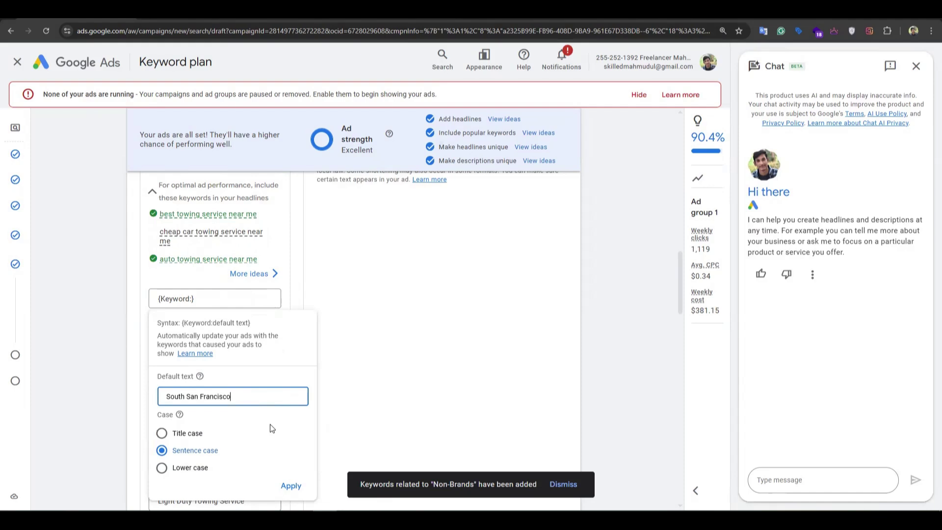
click(290, 486)
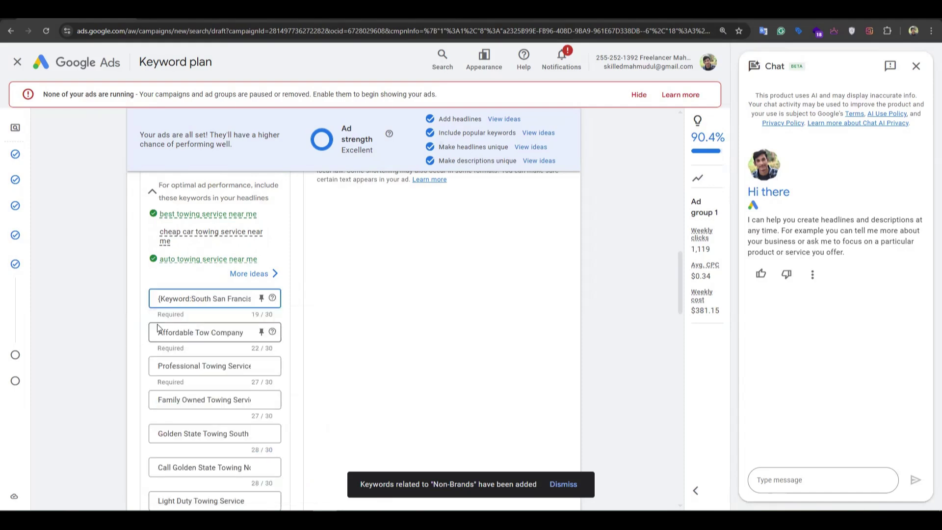
click(158, 299)
text(Towing)
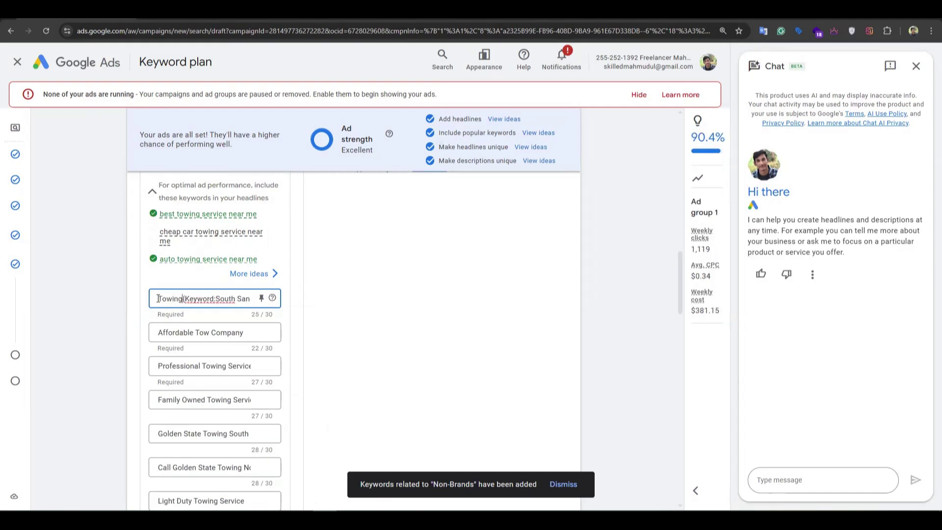
Step: Finish the ad, dismiss the added-keywords notification and continue to the campaign's Budget page
scroll(410, 282, up, 6)
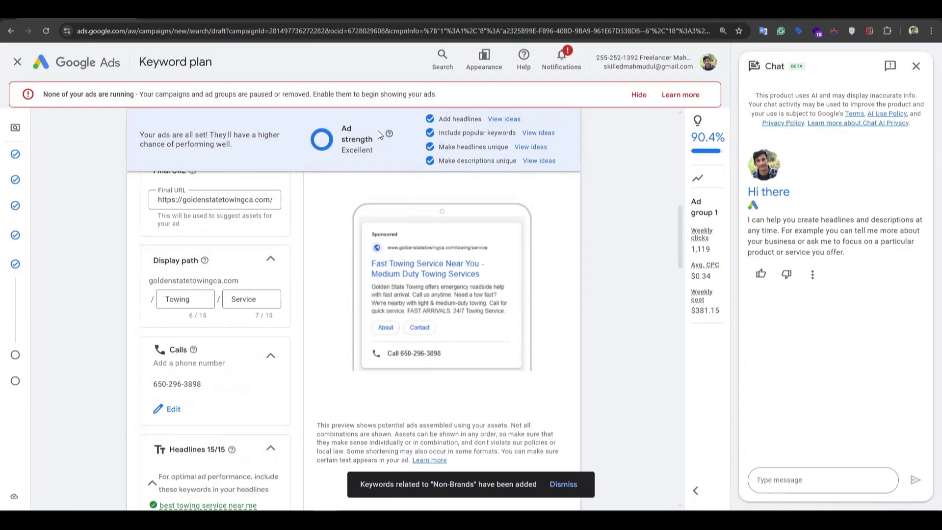
scroll(289, 336, down, 20)
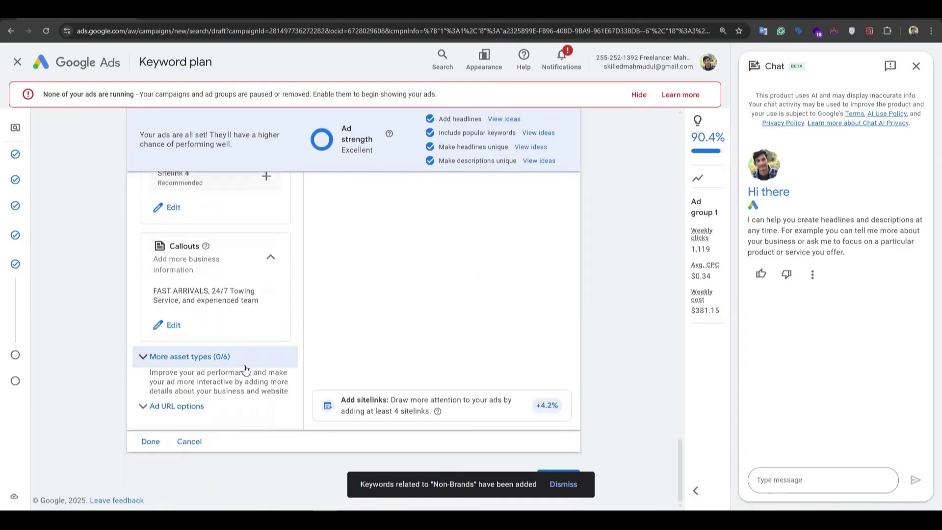
click(151, 442)
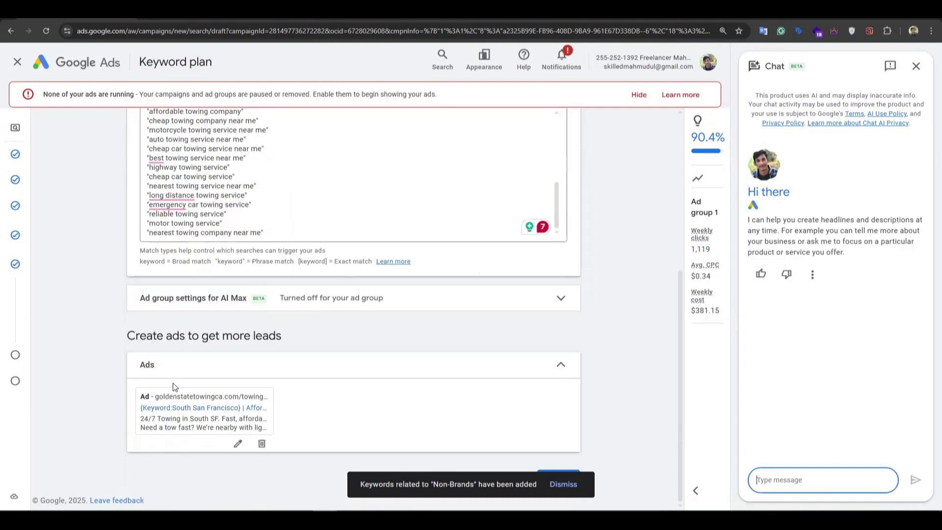
click(568, 484)
click(558, 477)
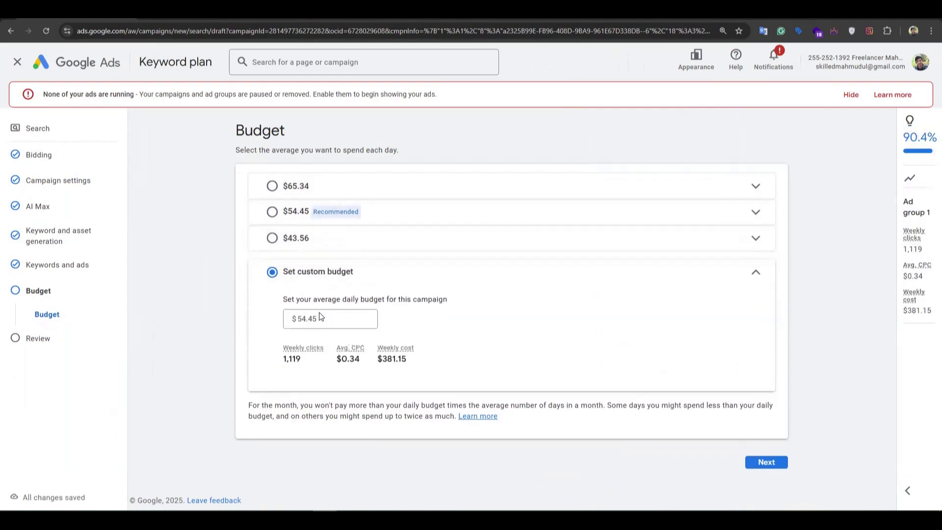
Step: Set the campaign's custom average daily budget to $80 and continue to the Review page
drag(321, 319, 291, 322)
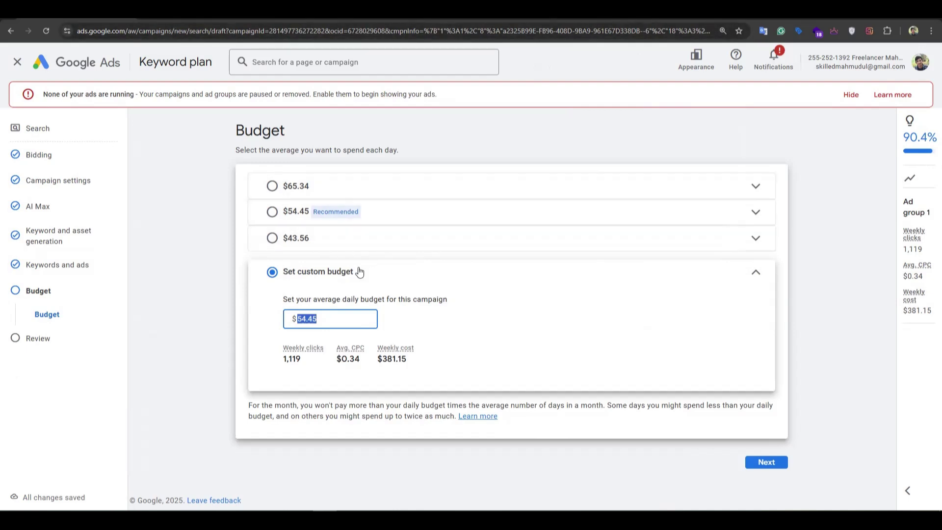
drag(326, 319, 279, 326)
text(80)
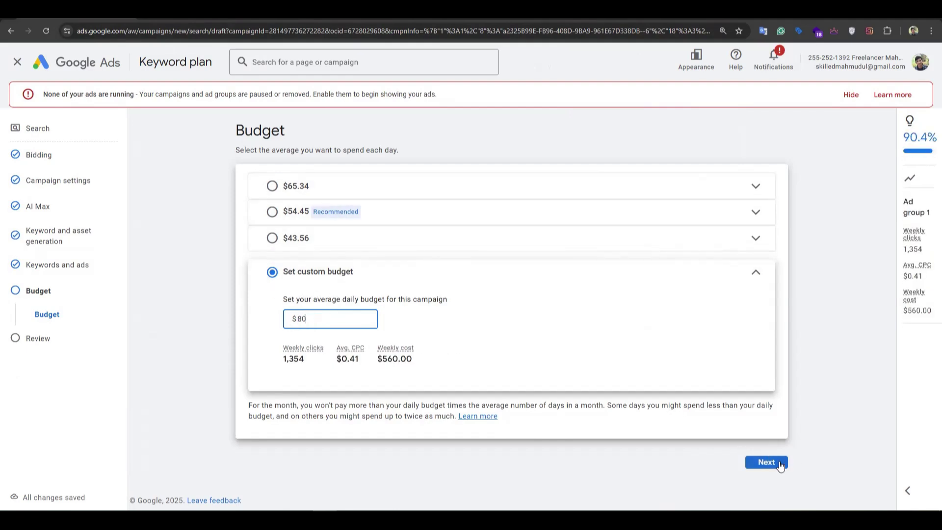
click(760, 463)
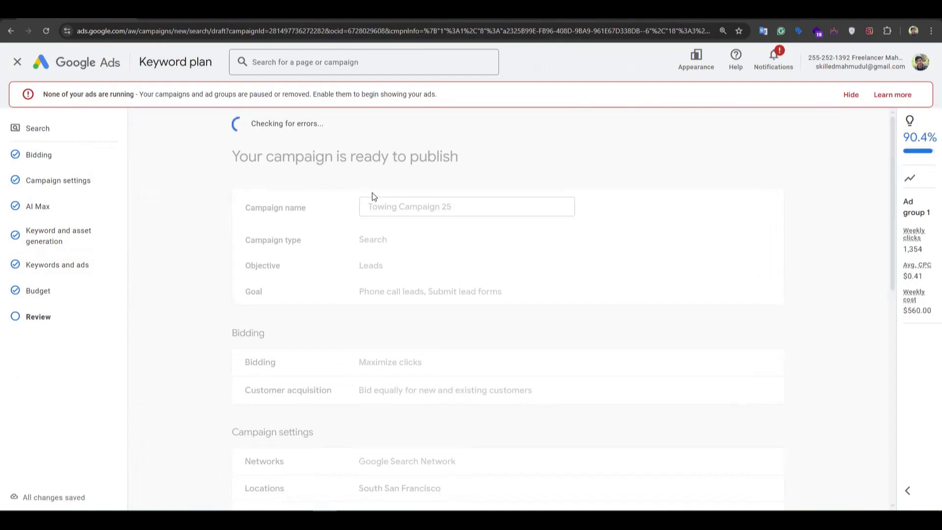
Step: Review the campaign summary, publish the campaign and leave the Google Tag setup without configuring conversion measurement
scroll(357, 193, down, 15)
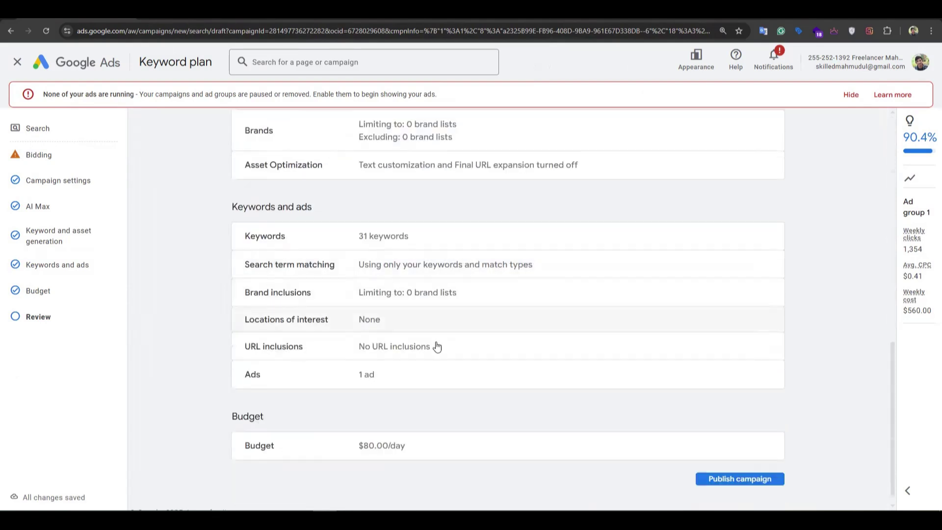
click(728, 466)
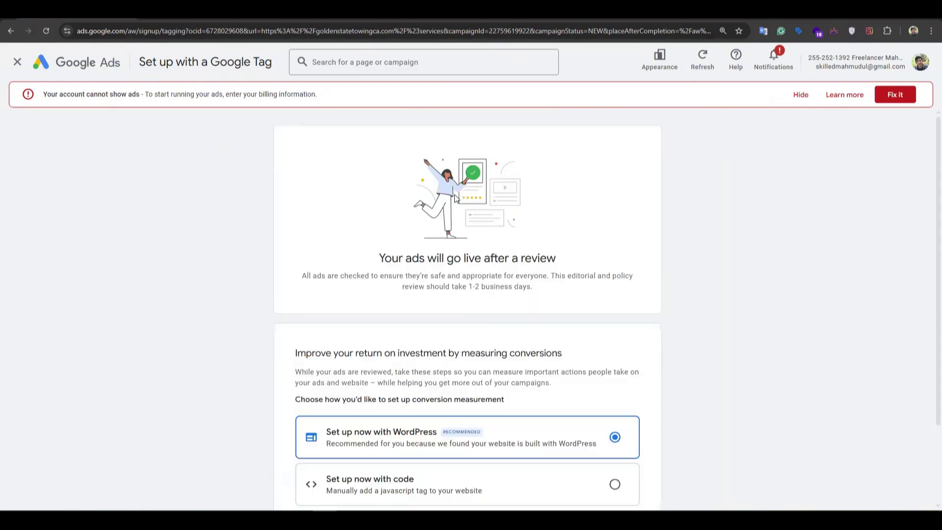
scroll(490, 280, down, 3)
scroll(413, 254, up, 3)
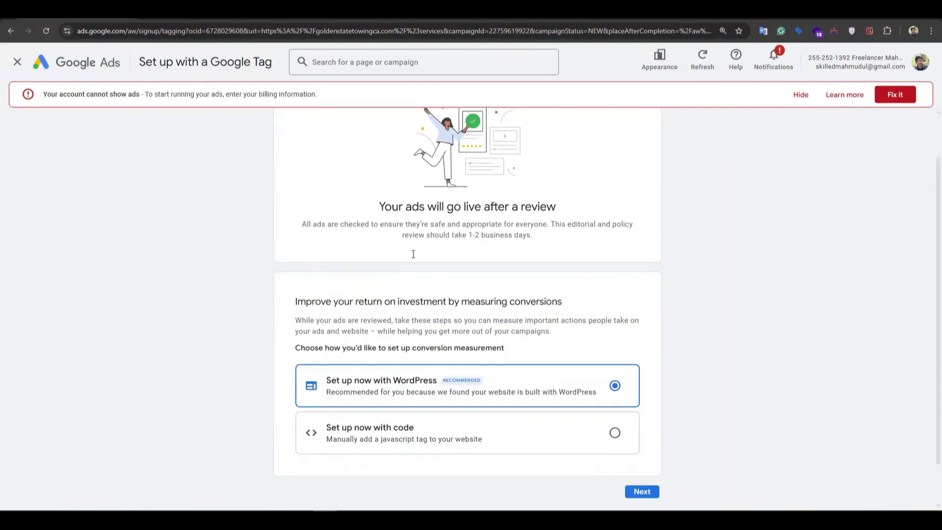
click(18, 59)
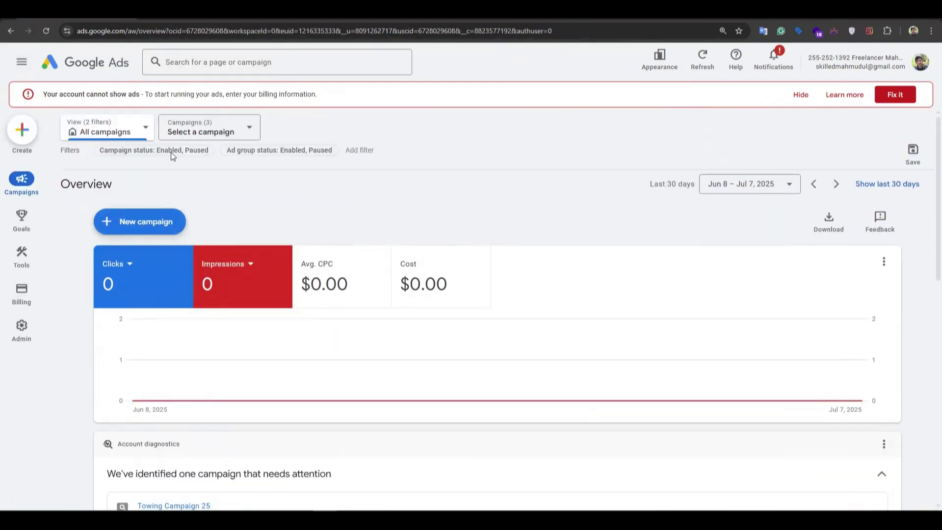
Step: Narrow the view to Towing Campaign 25, look through its overview and ads, and show it in the Campaigns table
click(195, 134)
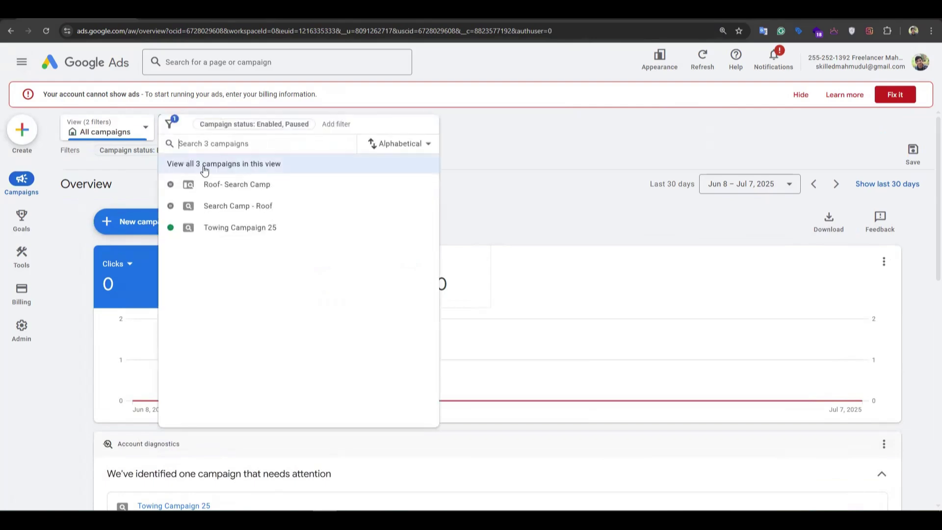
click(225, 227)
scroll(230, 224, down, 4)
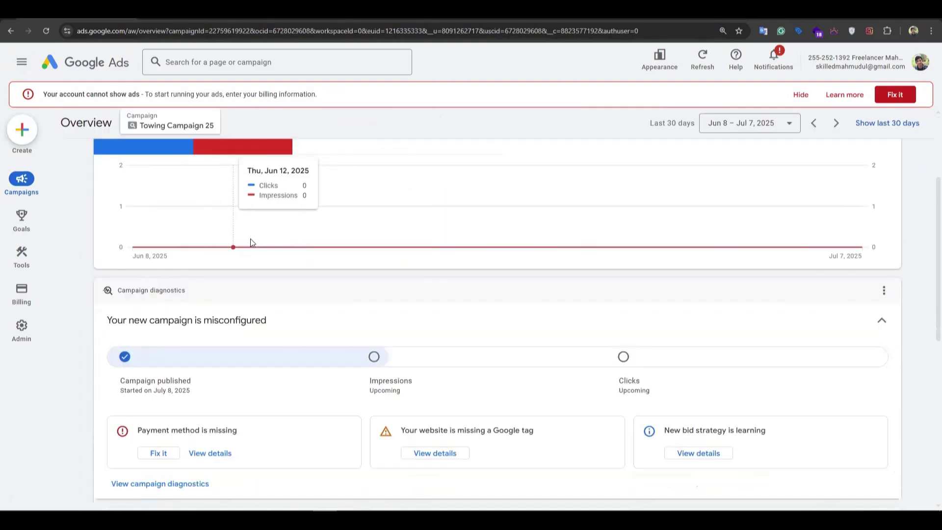
scroll(249, 242, up, 4)
mouse_move(22, 187)
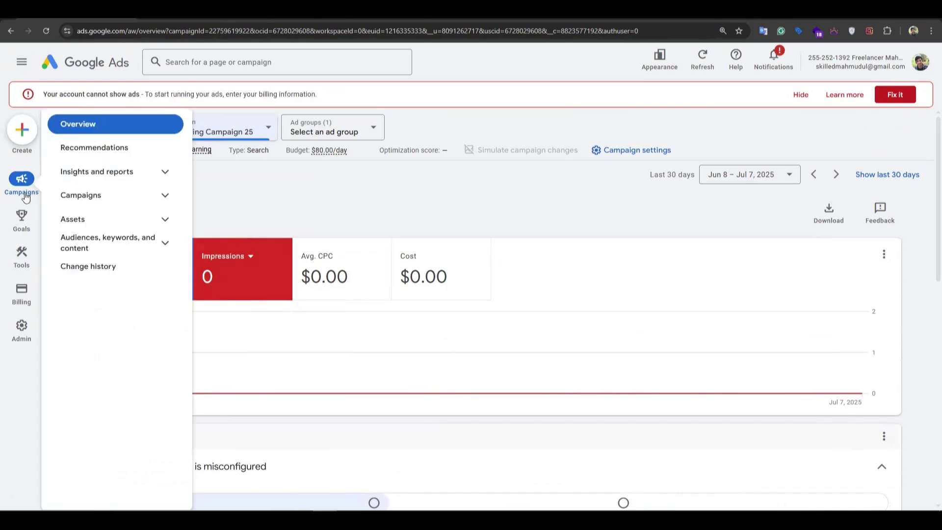
click(90, 196)
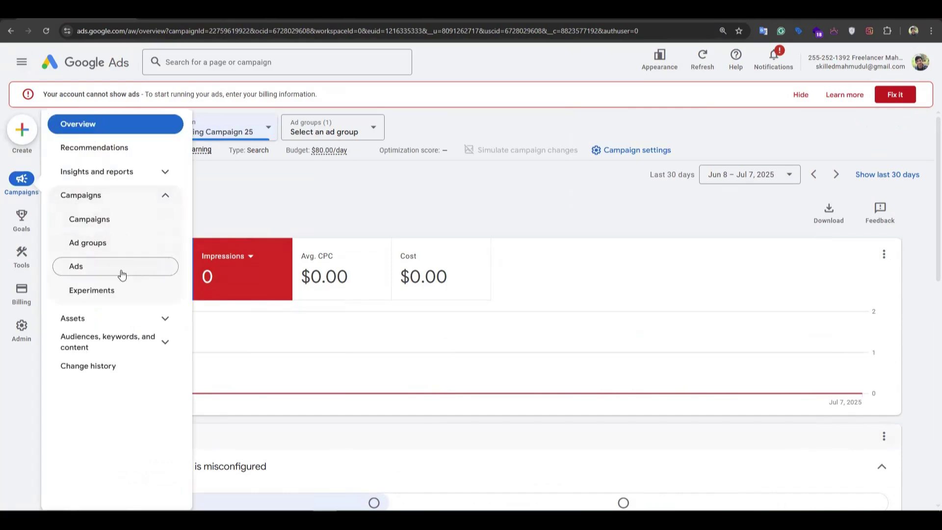
click(93, 269)
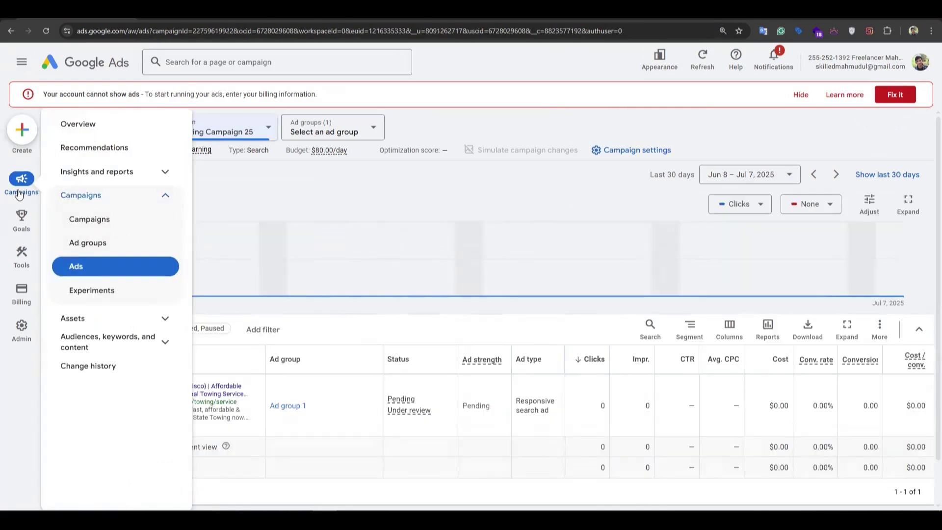
click(91, 219)
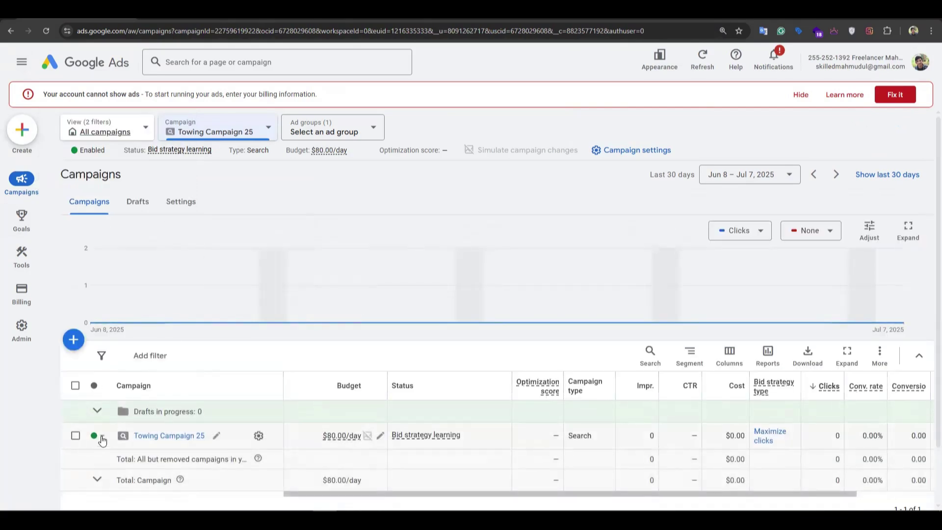
Step: In Towing Campaign 25's settings, select the bid strategy directly, change it to Manual CPC and save
click(258, 437)
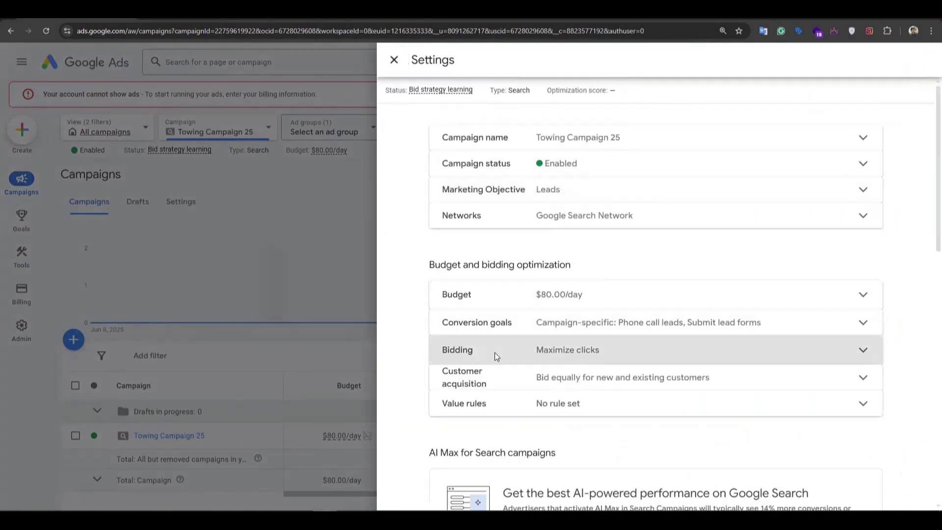
click(494, 352)
click(574, 401)
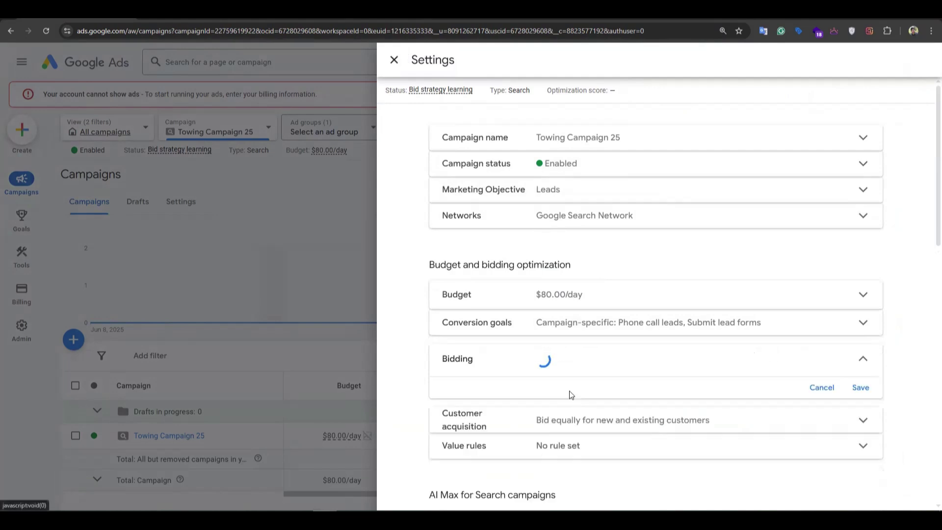
scroll(572, 363, down, 3)
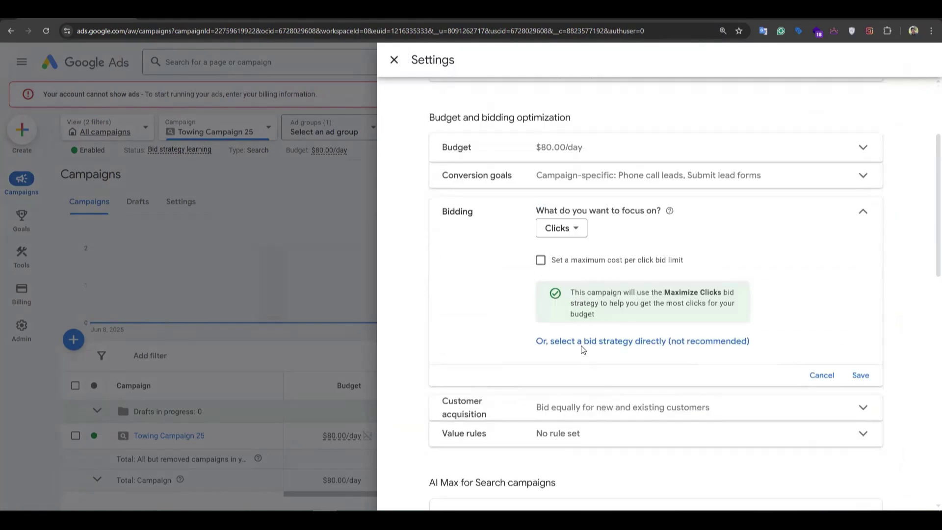
click(582, 342)
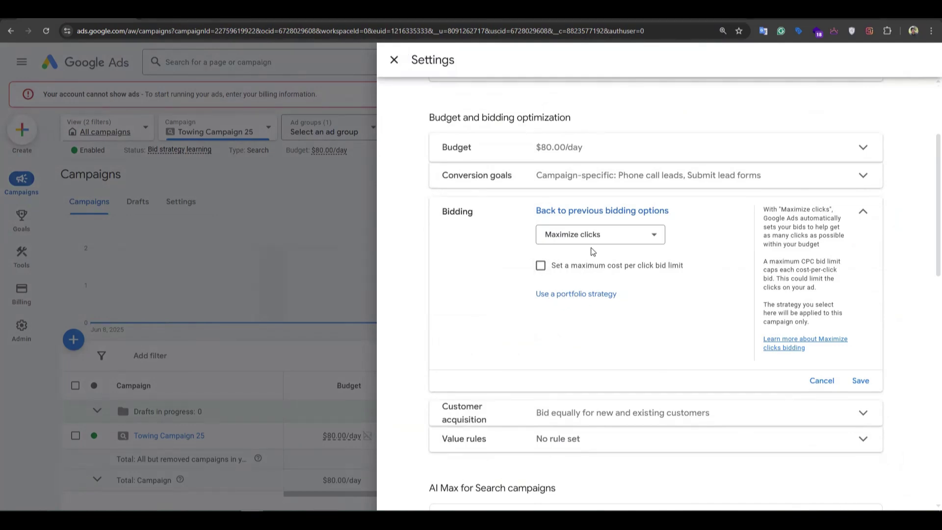
click(614, 235)
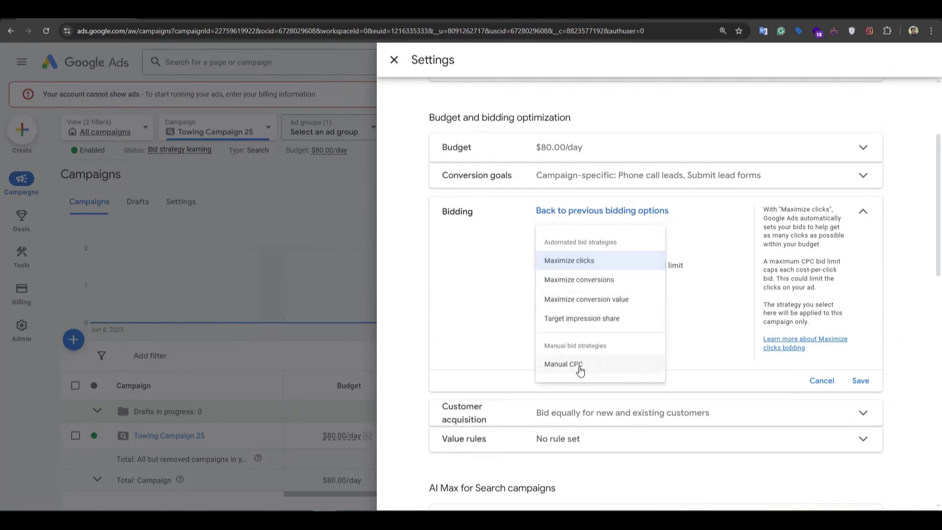
click(564, 364)
click(858, 359)
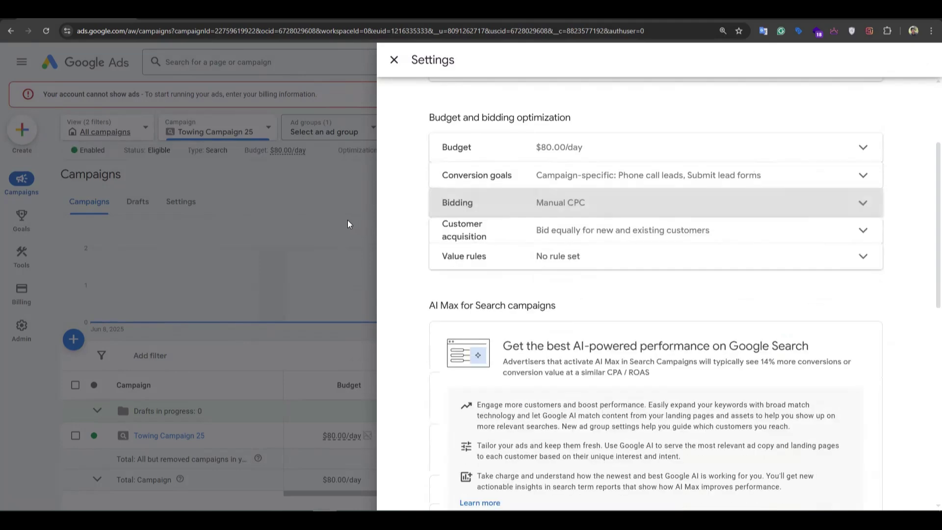
scroll(545, 302, down, 5)
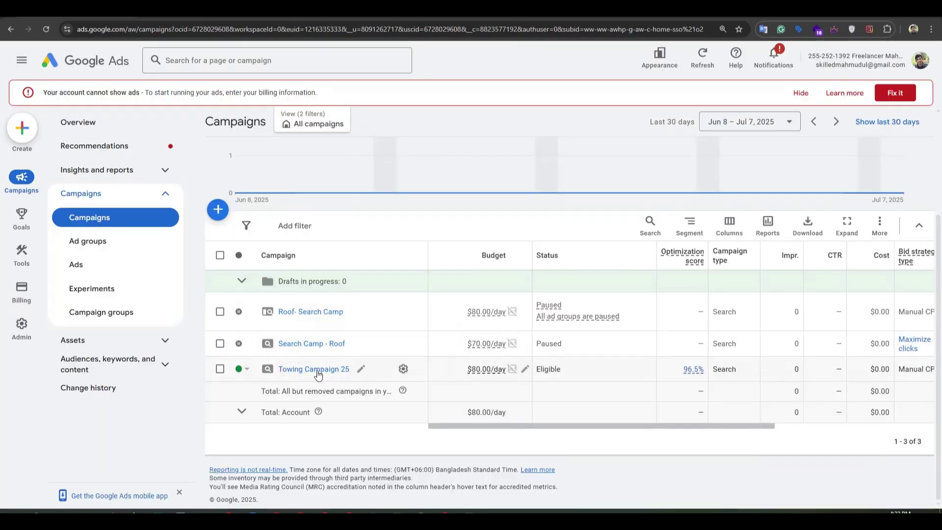
Step: Check the planned ad groups in the towing keyword and ad copy spreadsheet, and return to Google Ads
click(210, 20)
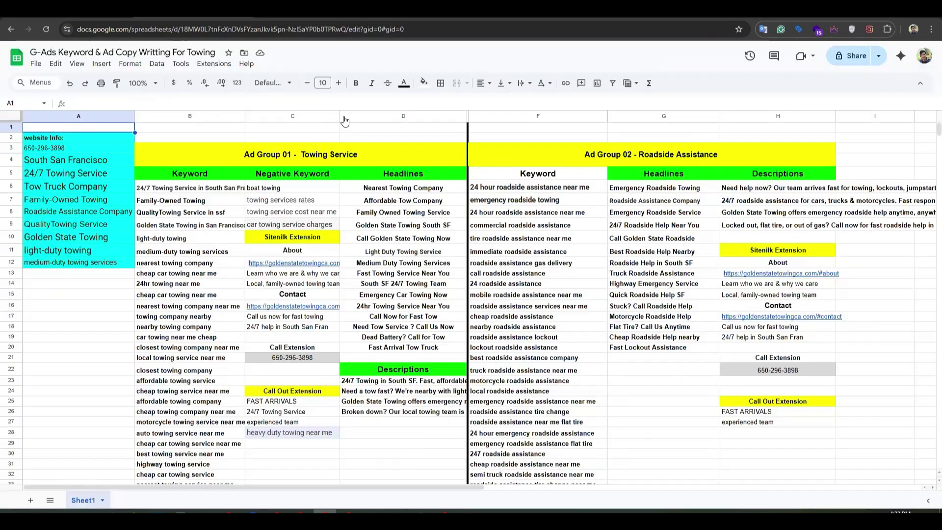
click(284, 160)
click(76, 20)
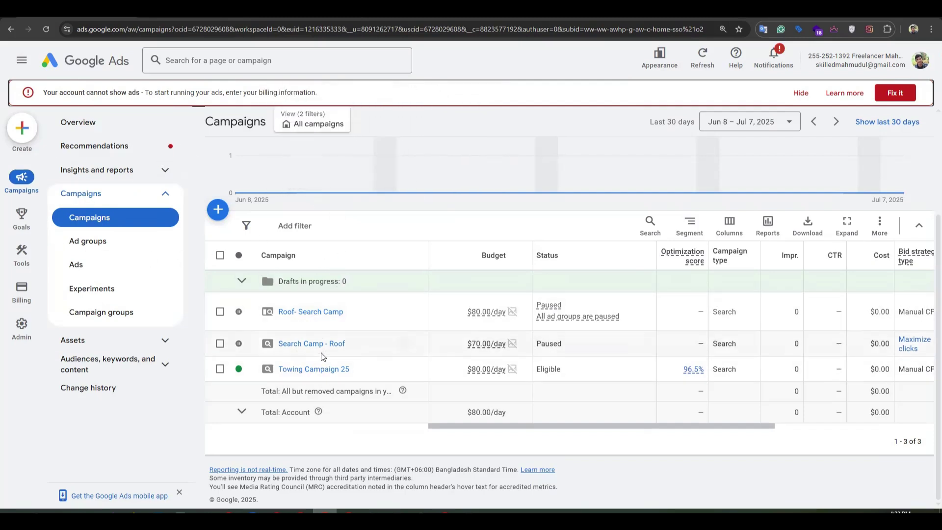
Step: Show the account's ad groups, limit the view to Towing Campaign 25 and check its campaign table
click(111, 247)
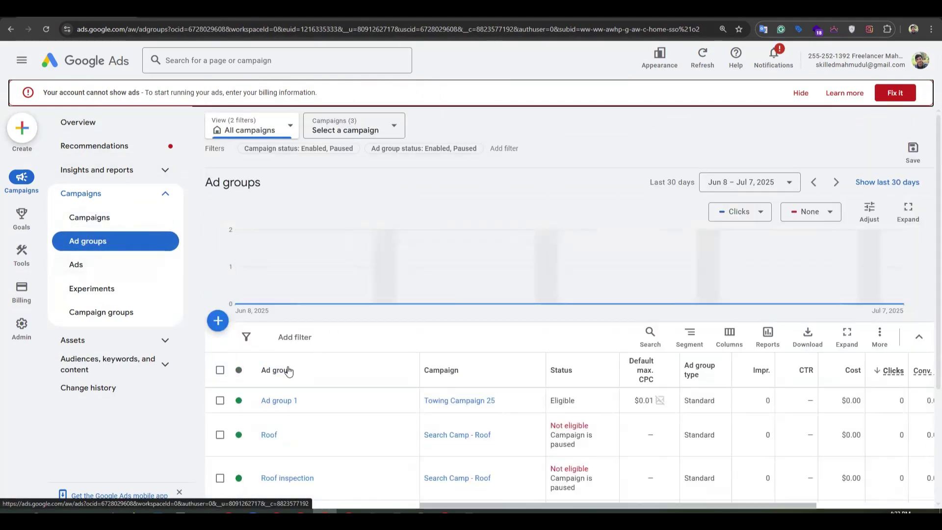
scroll(294, 371, down, 2)
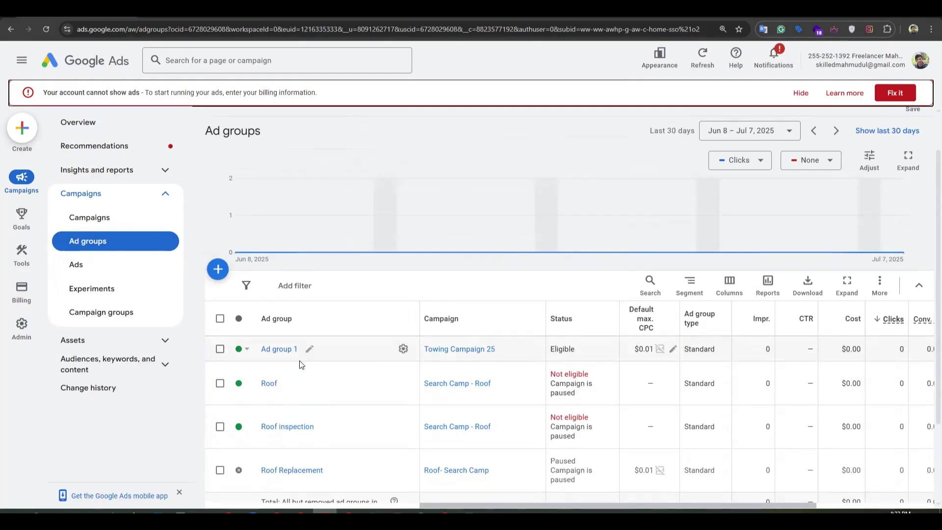
scroll(304, 197, up, 1)
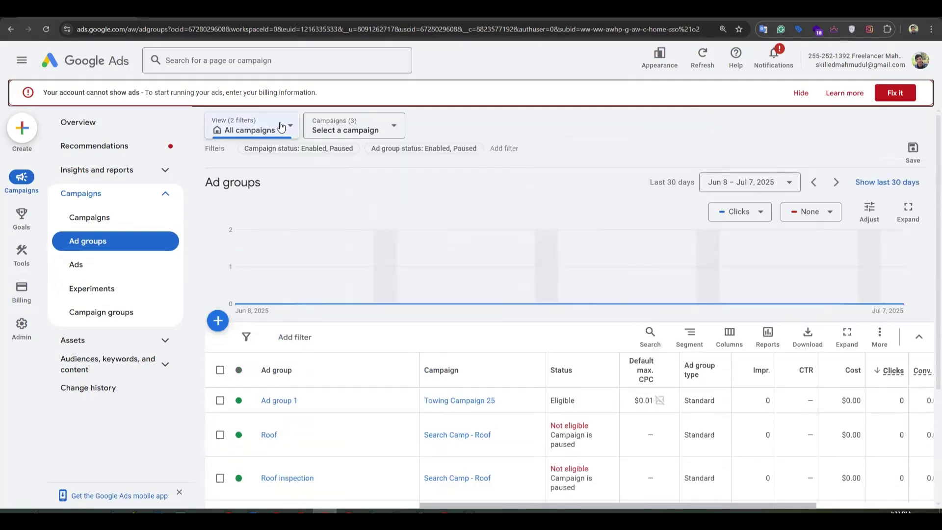
click(365, 128)
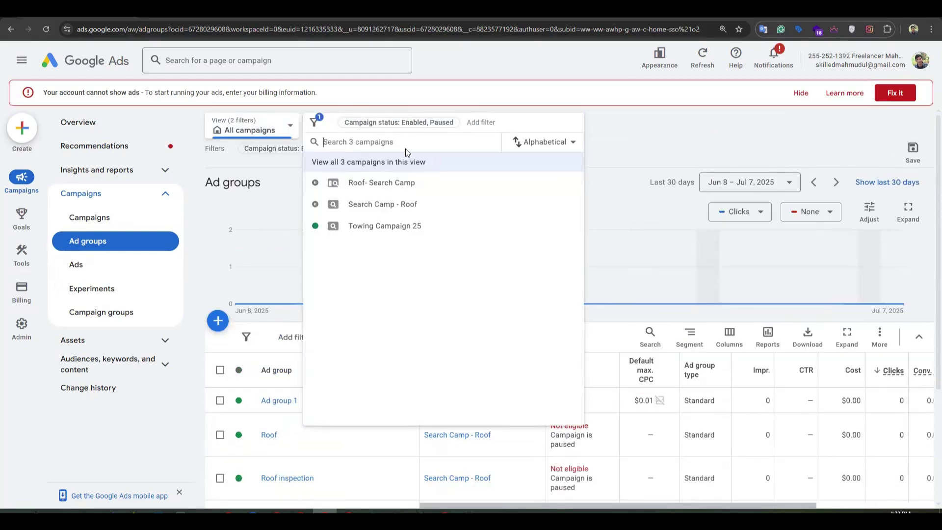
click(384, 226)
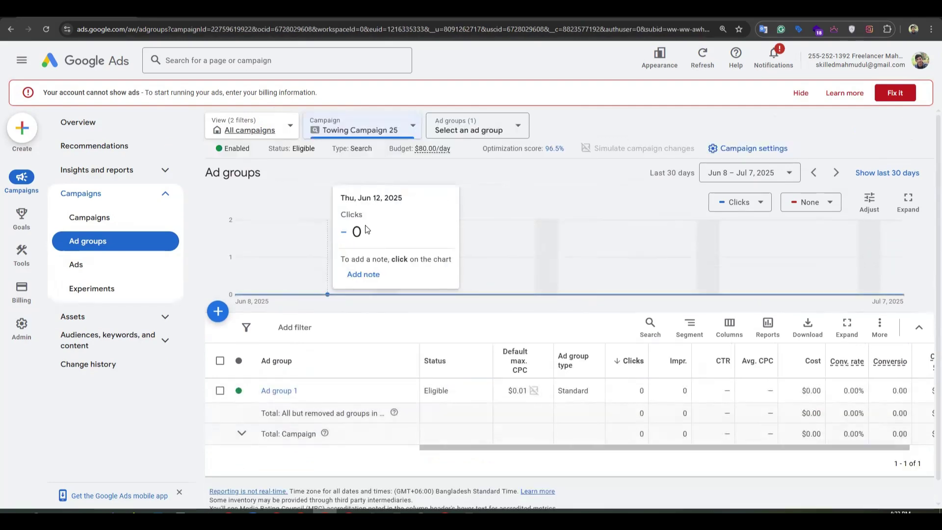
click(91, 220)
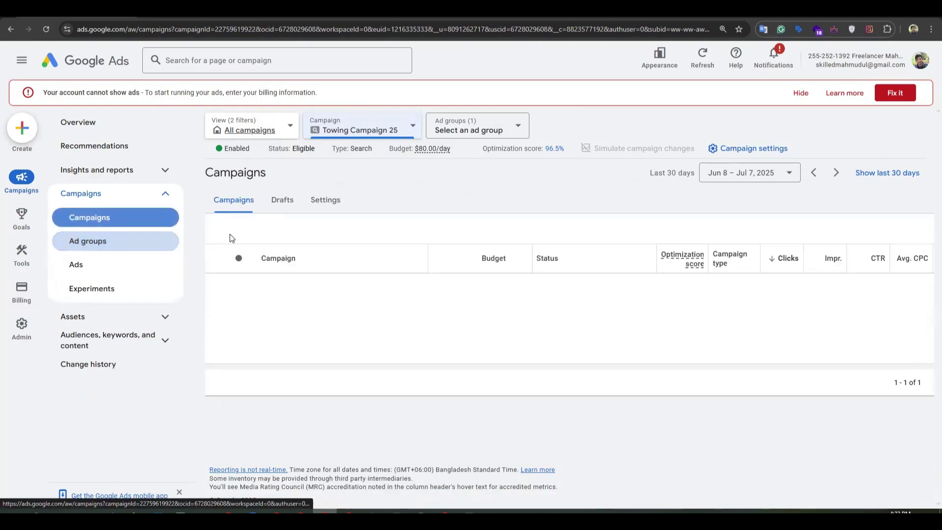
scroll(311, 353, down, 1)
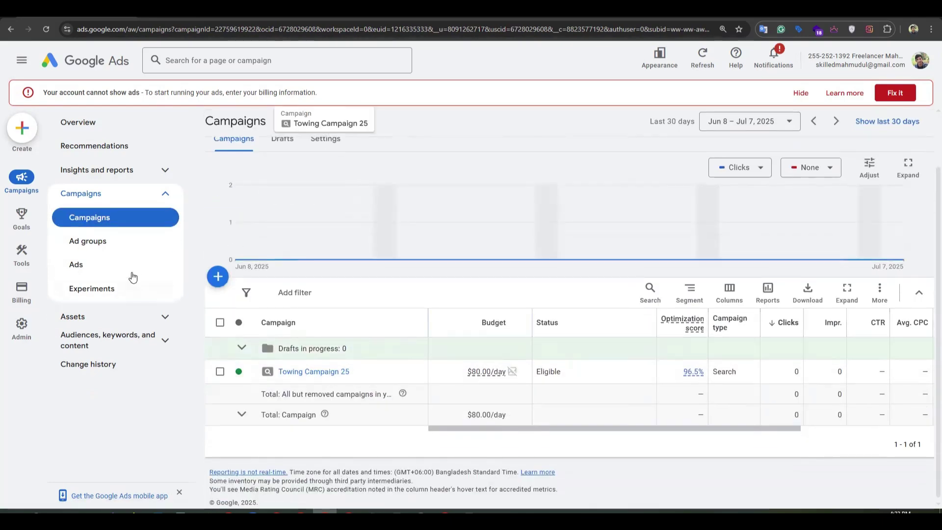
Step: Rename Ad group 1 of Towing Campaign 25 as "Towing" and save the change
click(113, 248)
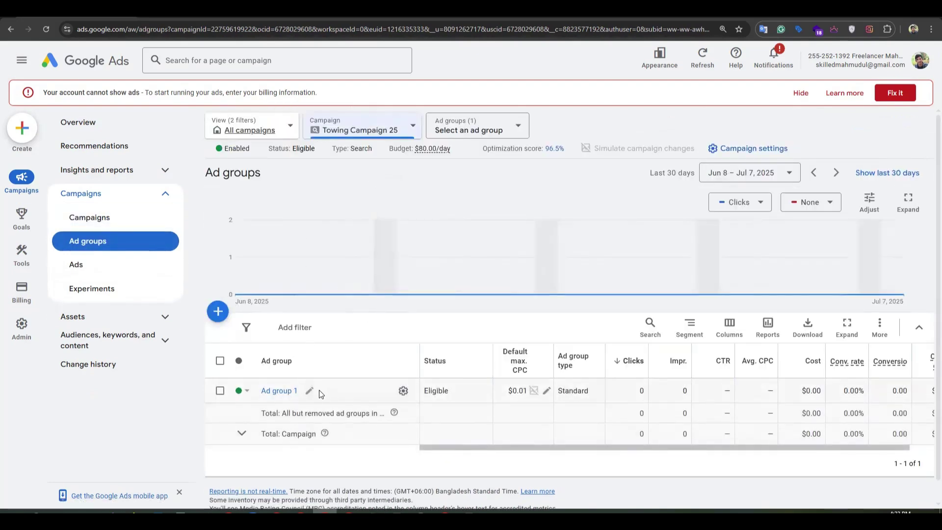
click(310, 391)
drag(321, 414, 247, 423)
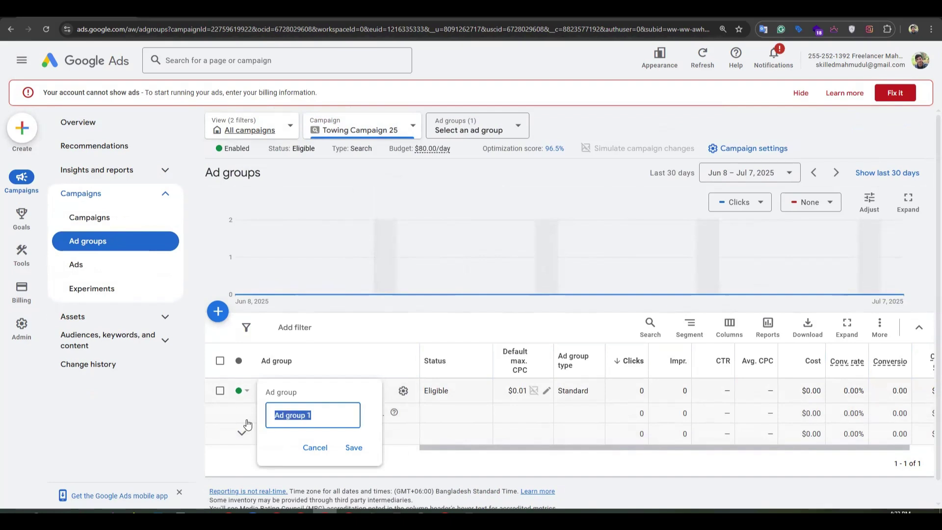
text(Towing)
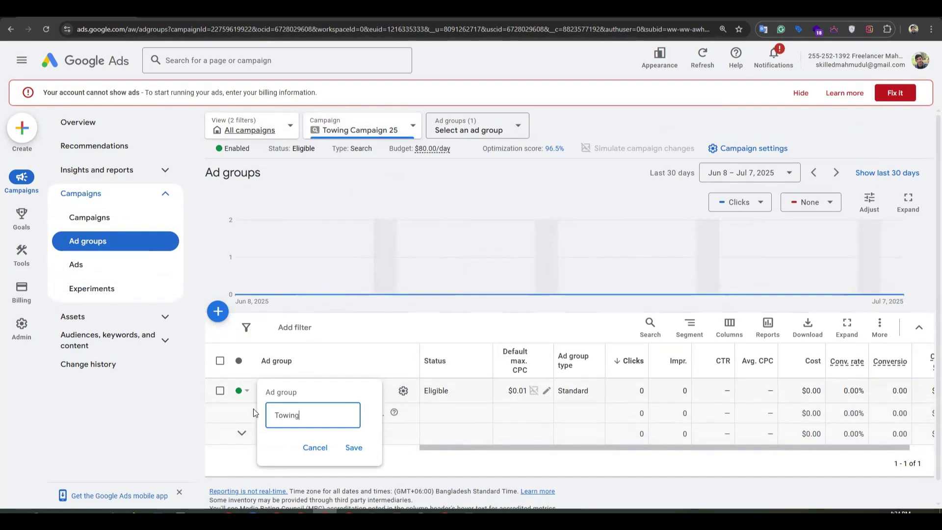
click(344, 448)
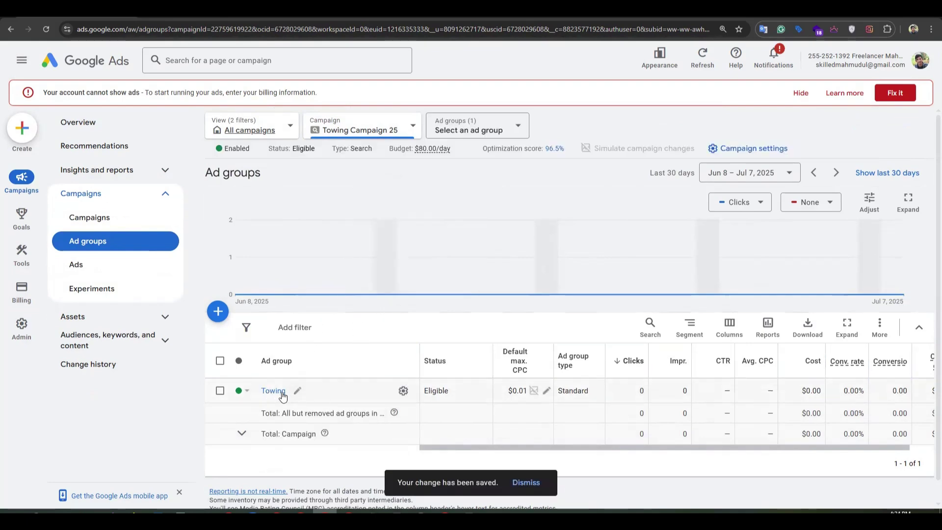
Step: Look over the first ad group's plan in the keyword spreadsheet, and return to Towing Campaign 25's Campaigns page
click(285, 18)
drag(240, 156, 325, 411)
click(192, 18)
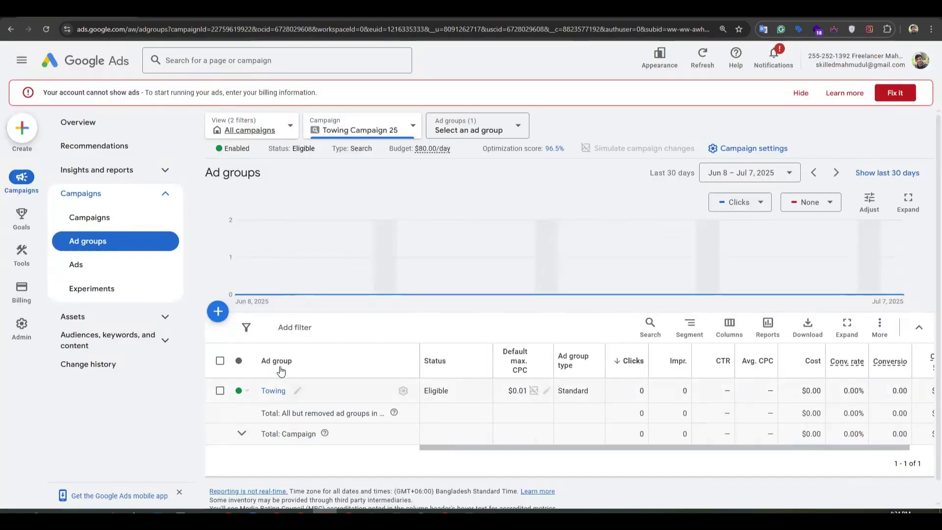
click(133, 224)
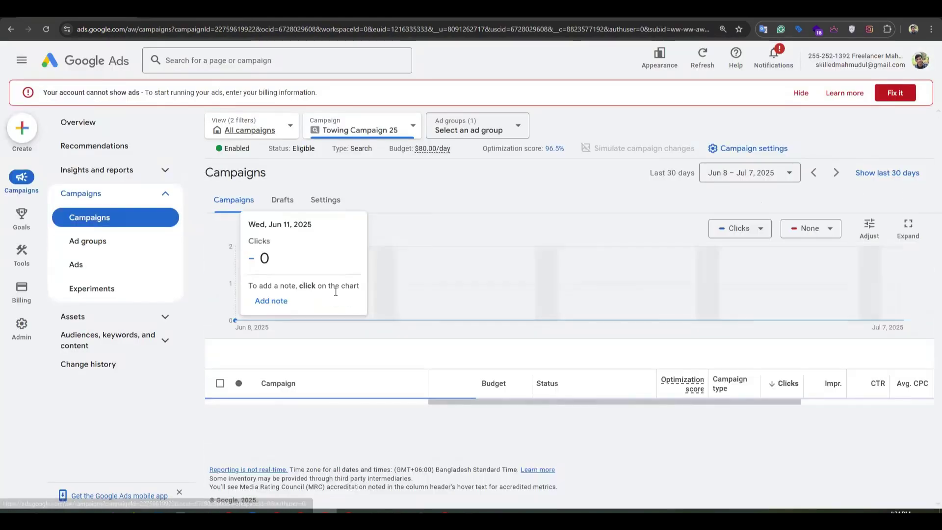
Step: Look over the plans for Ad Groups 01, 02 and 03 in the keyword spreadsheet, and return to Google Ads
scroll(324, 356, down, 1)
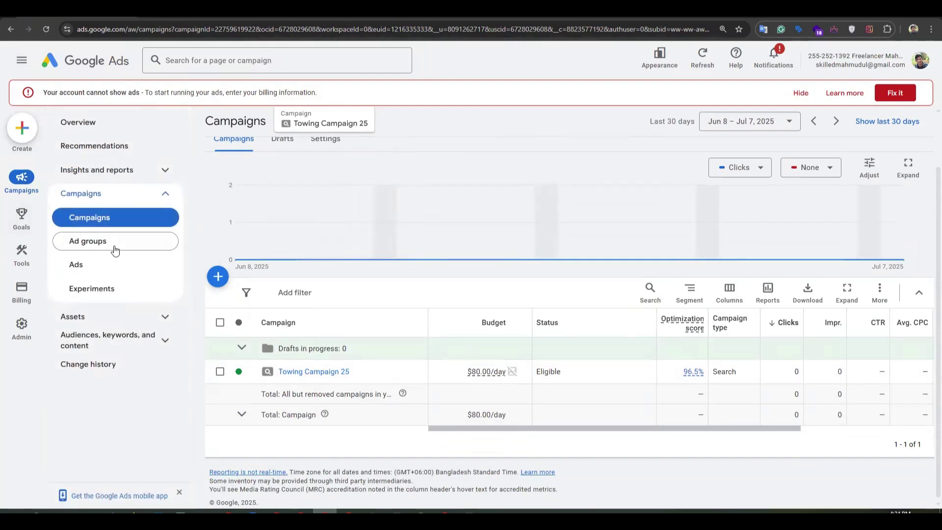
click(115, 249)
click(109, 223)
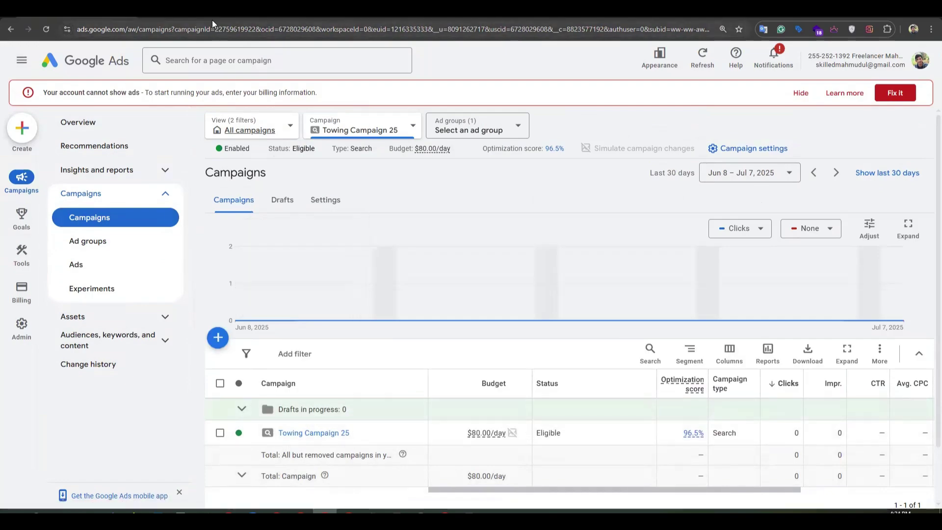
key(ctrl+Tab)
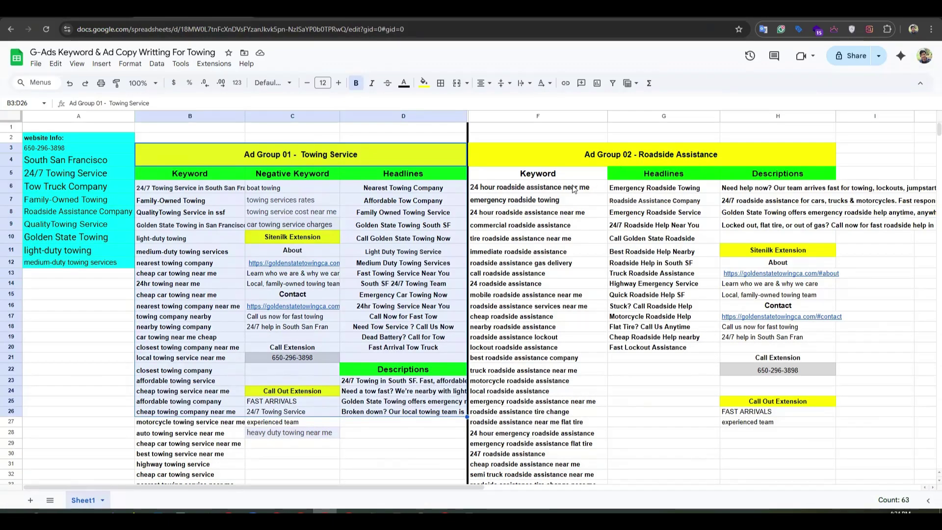
scroll(574, 189, down, 5)
click(327, 370)
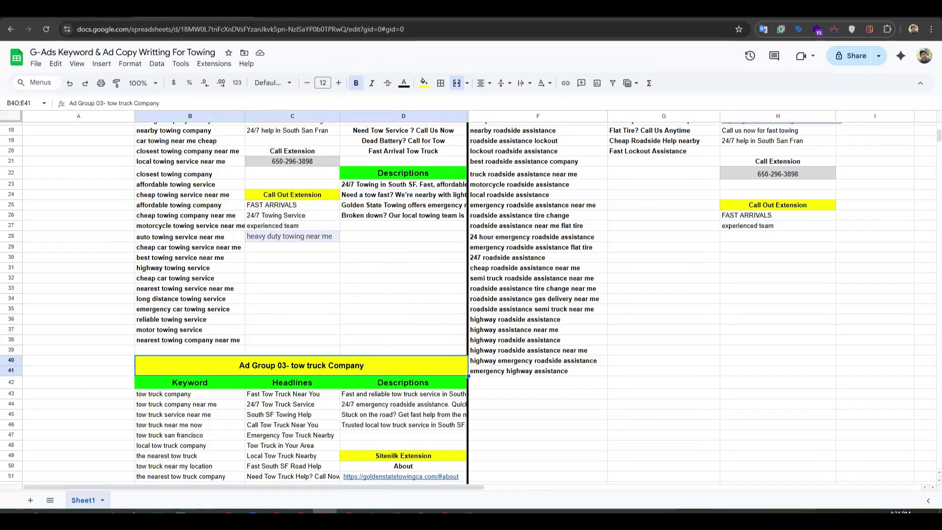
key(ctrl+Tab)
scroll(349, 243, down, 1)
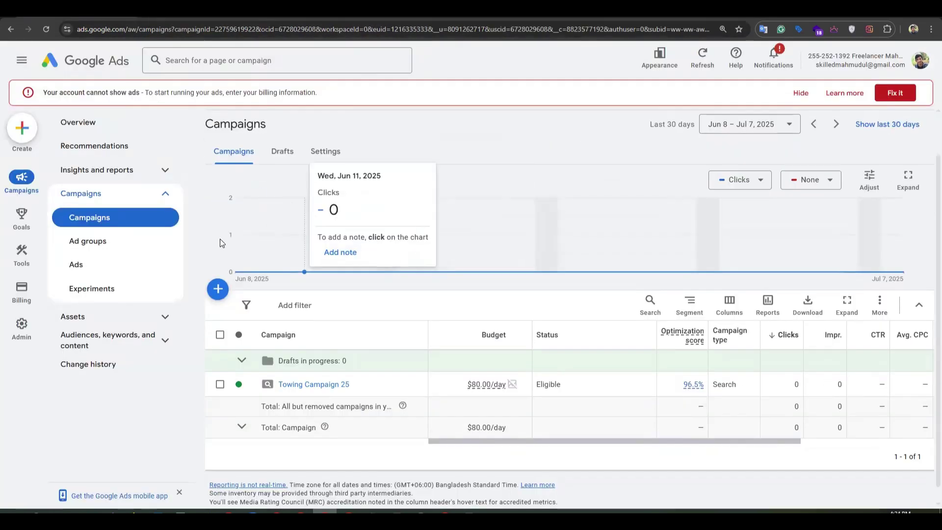
Step: Set up a new Standard ad group named "Roadside" in Towing Campaign 25, checking the spreadsheet's Ad Group 02 heading, and continue to ad creation
click(105, 243)
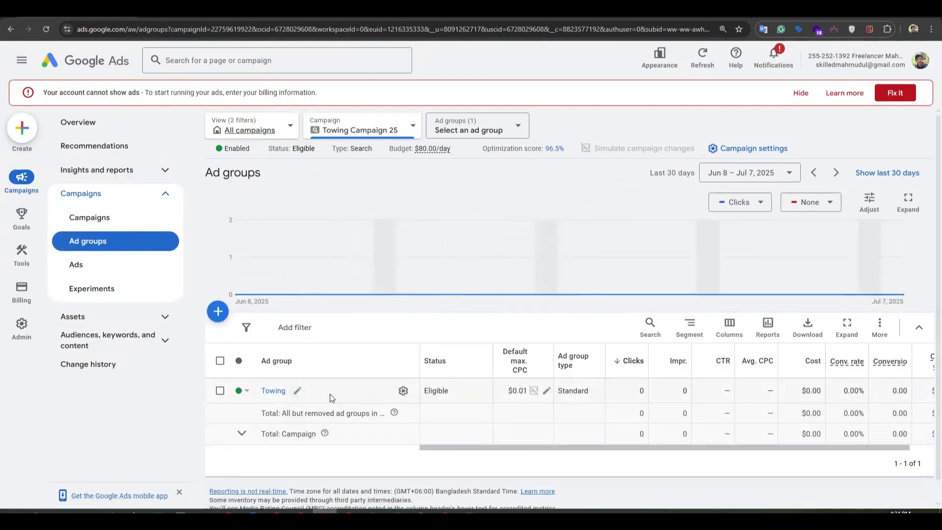
click(224, 313)
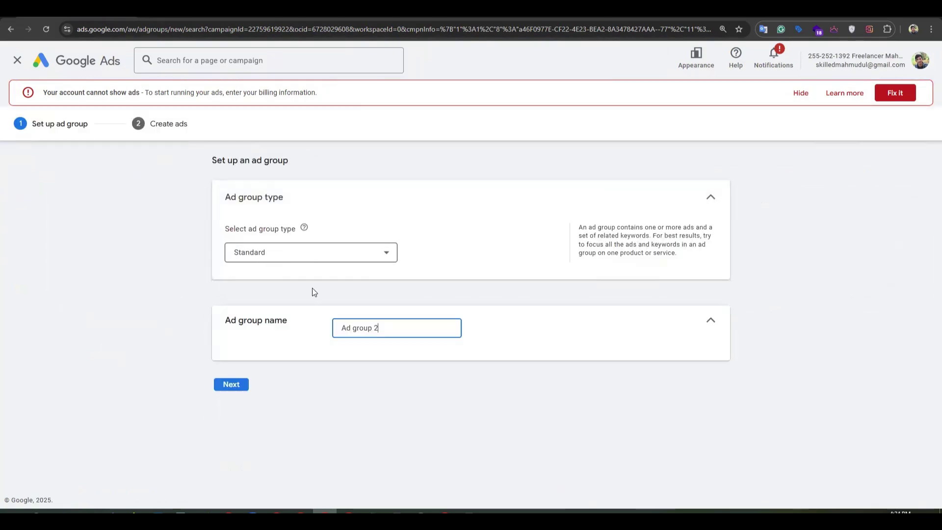
click(280, 258)
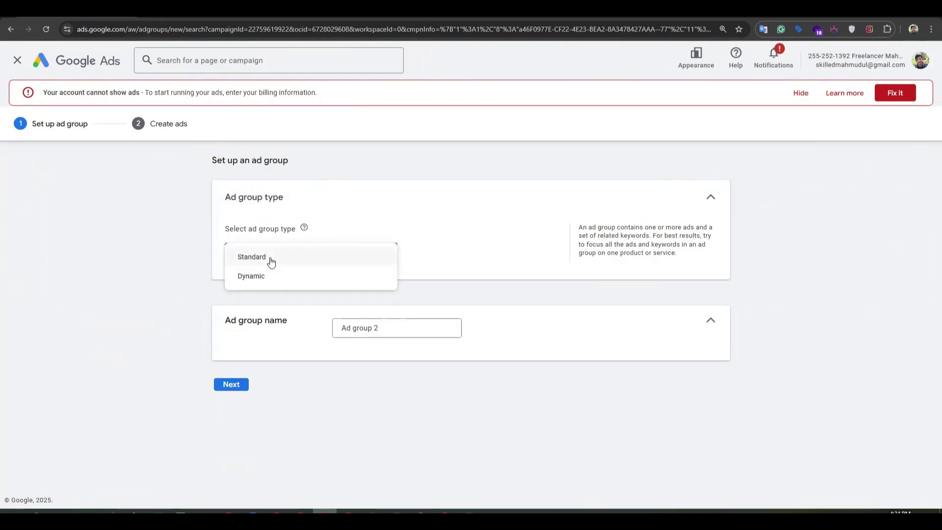
click(289, 260)
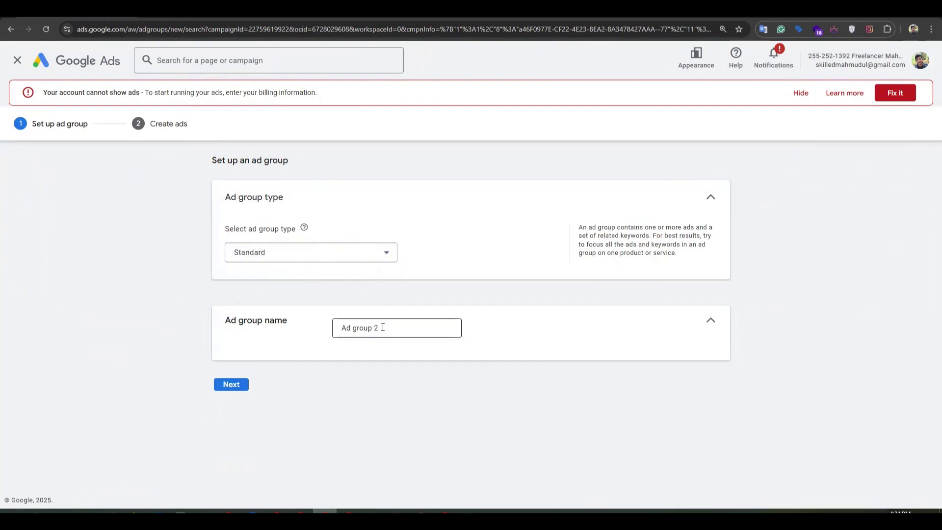
drag(383, 327, 277, 324)
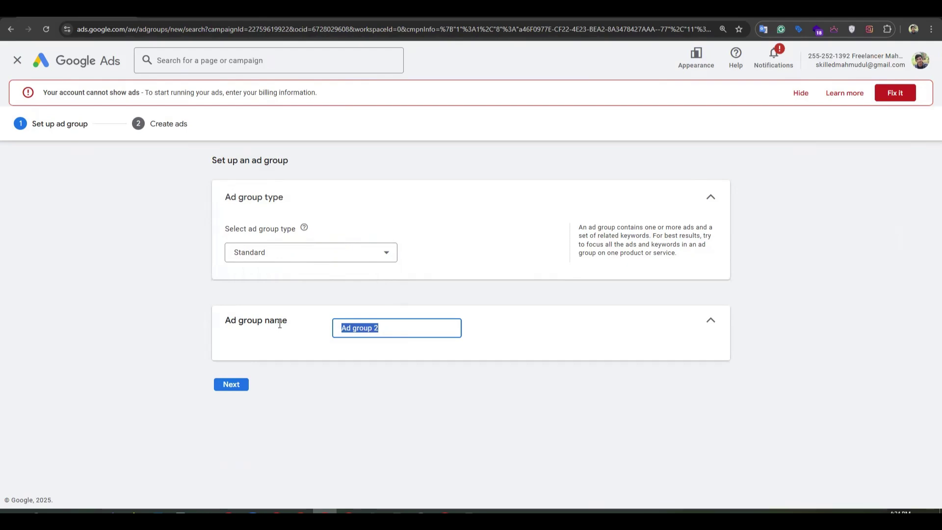
text(Roadside)
key(ctrl+Tab)
scroll(687, 158, up, 2)
click(679, 156)
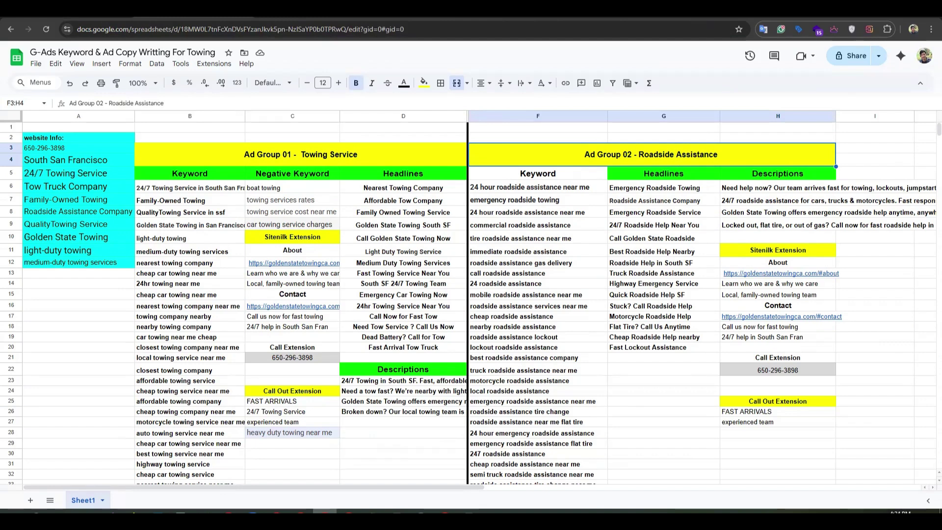
key(ctrl+Tab)
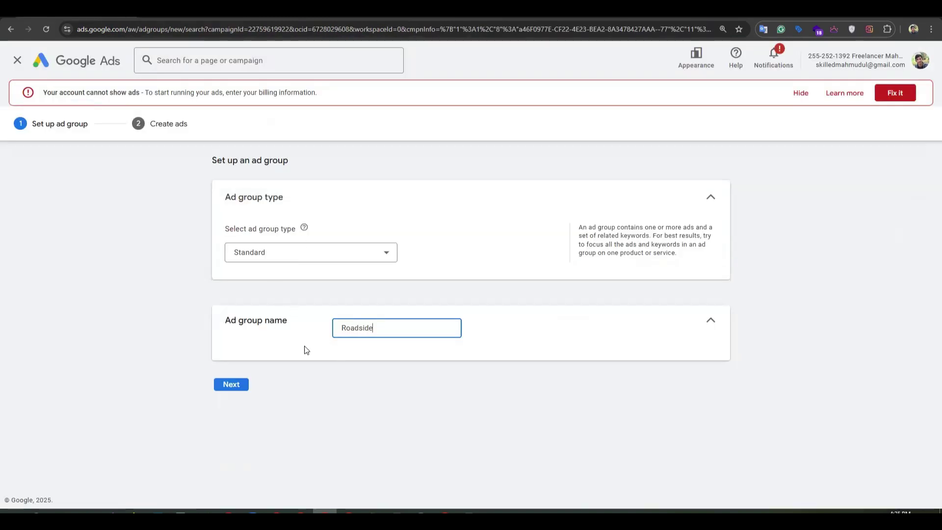
click(231, 385)
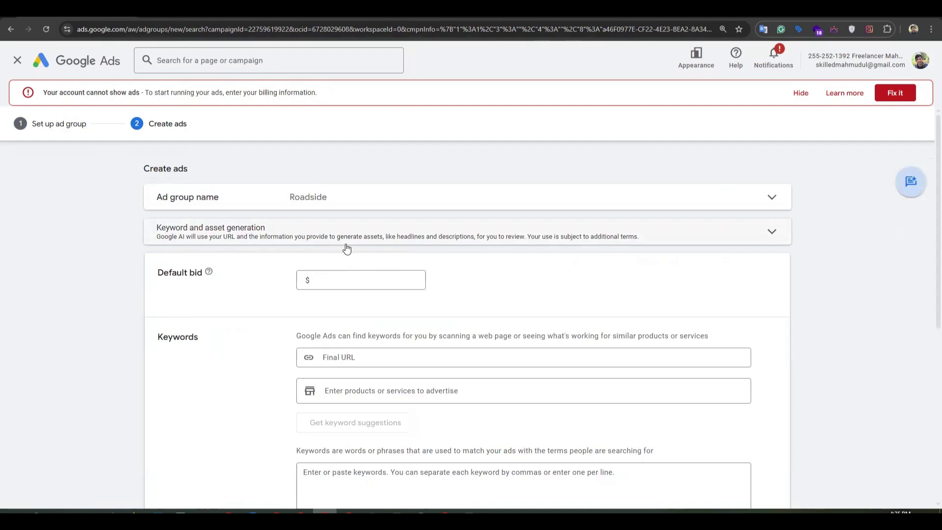
Step: Clear the suggested products or services and all prefilled towing keywords from the Roadside ad group
click(324, 284)
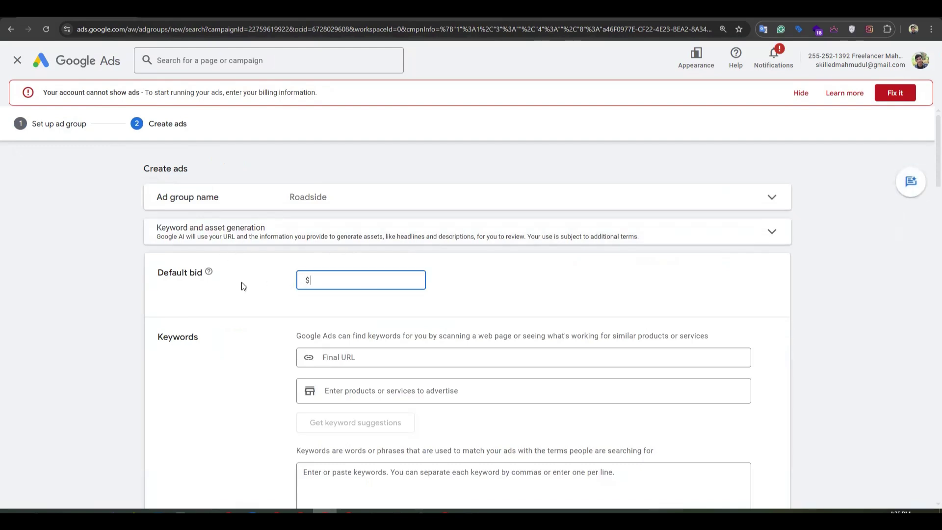
scroll(294, 206, down, 4)
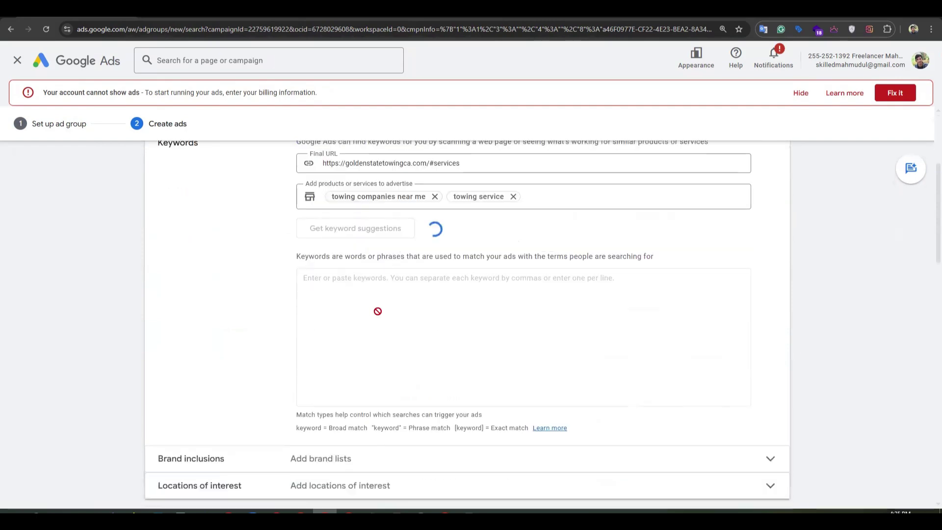
click(435, 196)
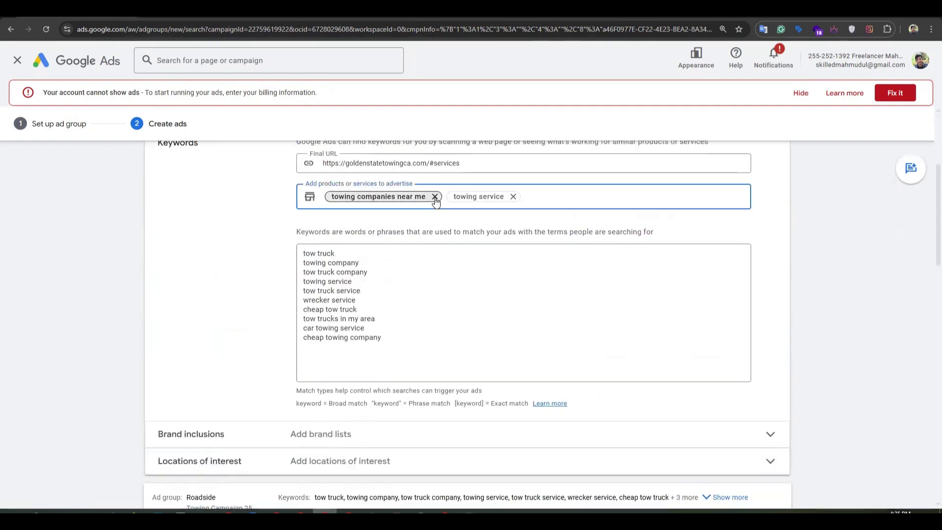
click(391, 197)
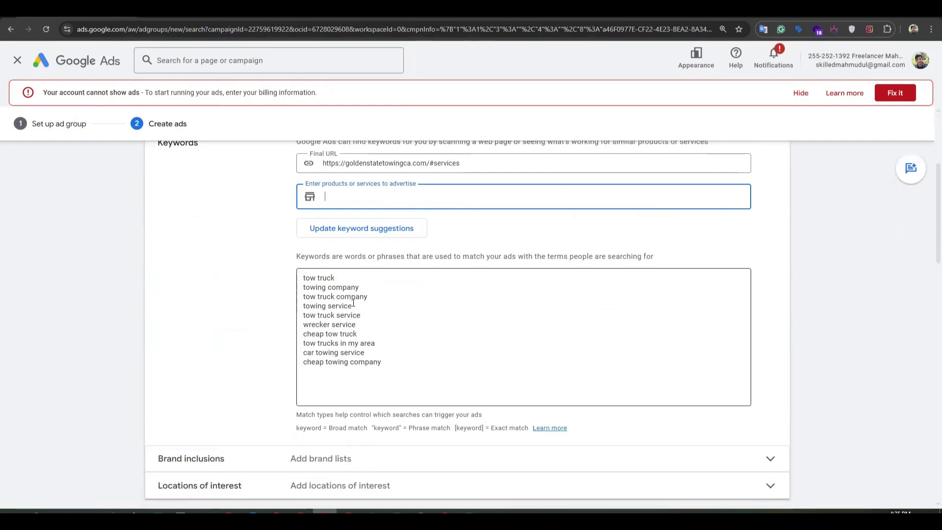
drag(386, 365, 288, 264)
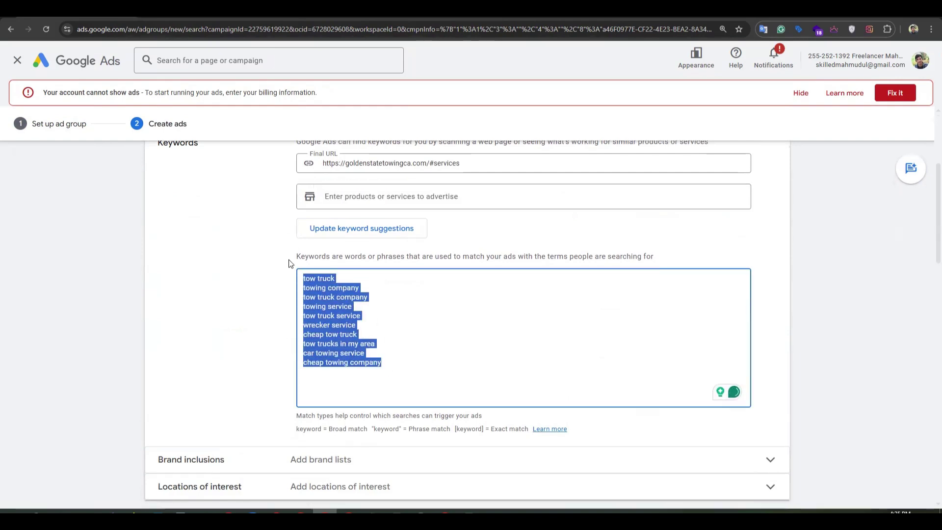
key(BackSpace)
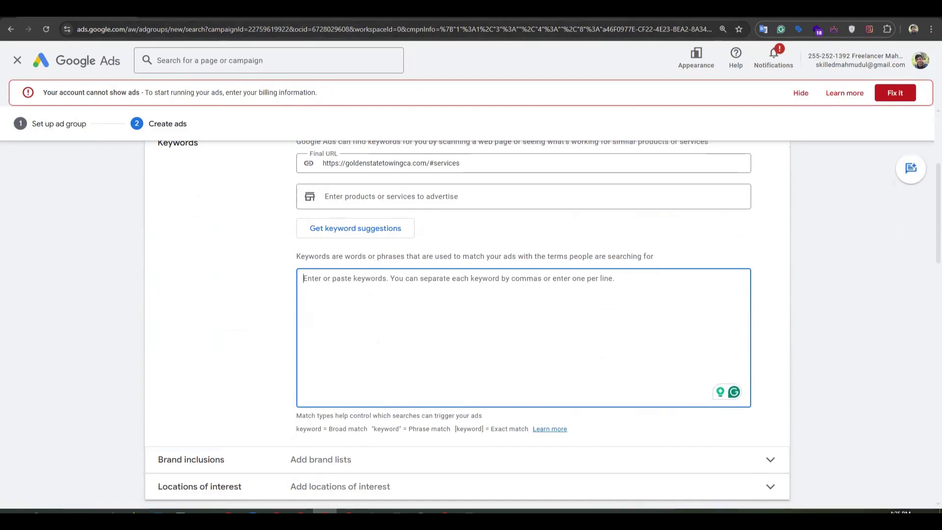
Step: Copy the Ad Group 02 keywords in F6:F26 of the spreadsheet and paste them as the Roadside ad group's keywords
key(ctrl+Tab)
drag(531, 190, 520, 412)
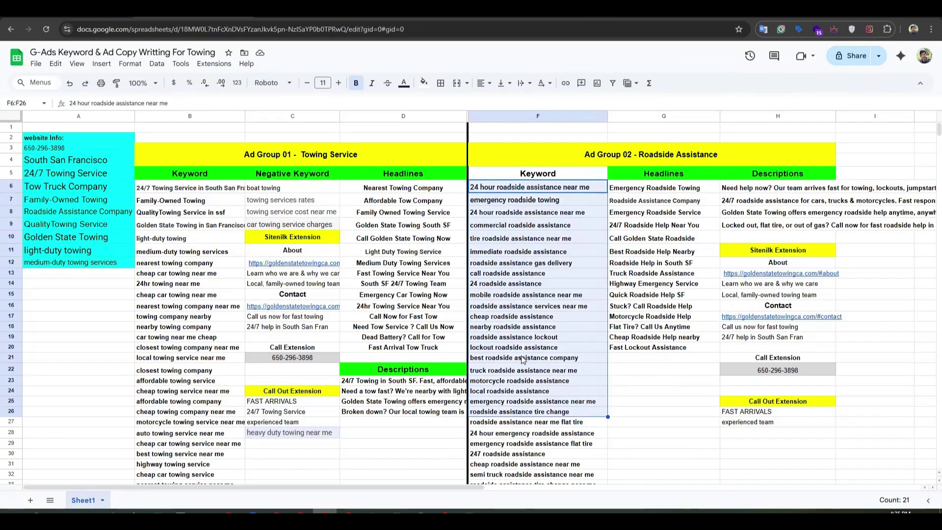
right_click(523, 359)
click(539, 188)
key(ctrl+shift+Tab)
right_click(360, 315)
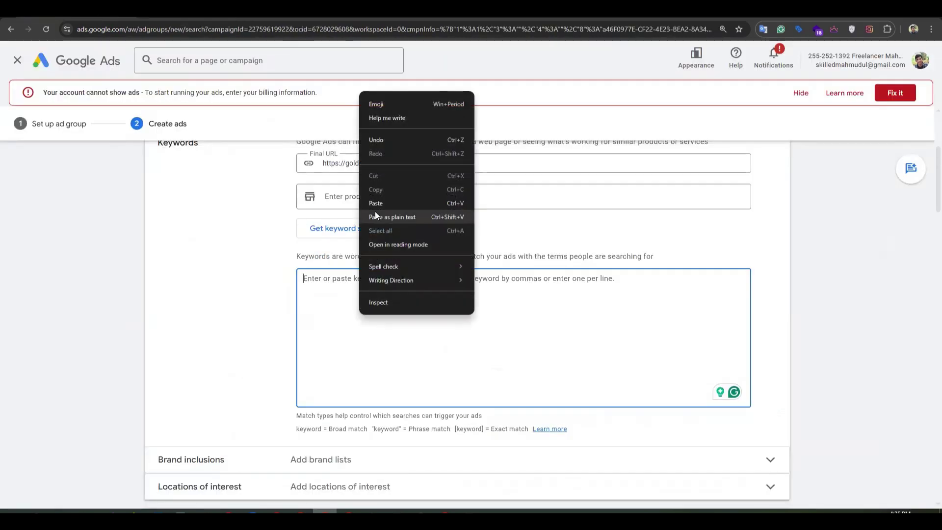
click(387, 202)
scroll(418, 227, down, 1)
scroll(427, 245, down, 1)
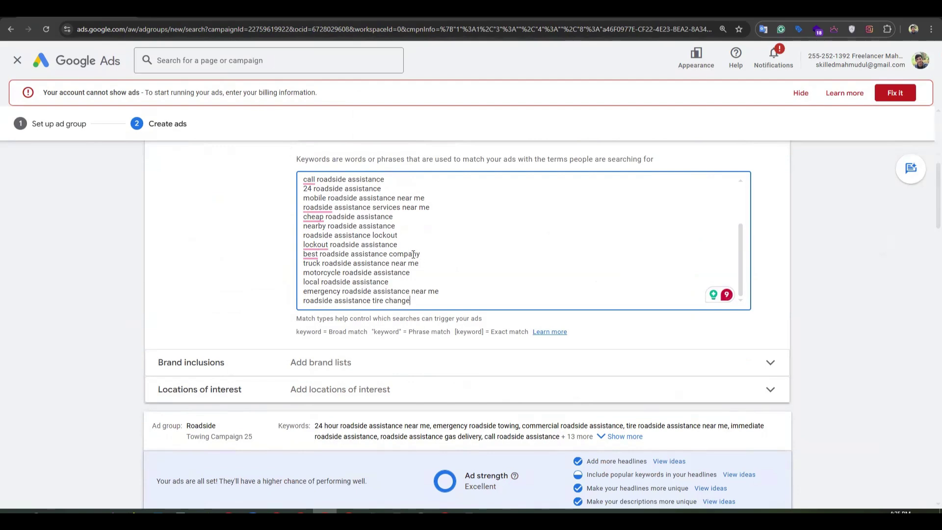
Step: Review the Roadside ad's final URL, display path, headlines, descriptions and sitelinks, and save the ad group with its prefilled ad
scroll(368, 300, down, 1)
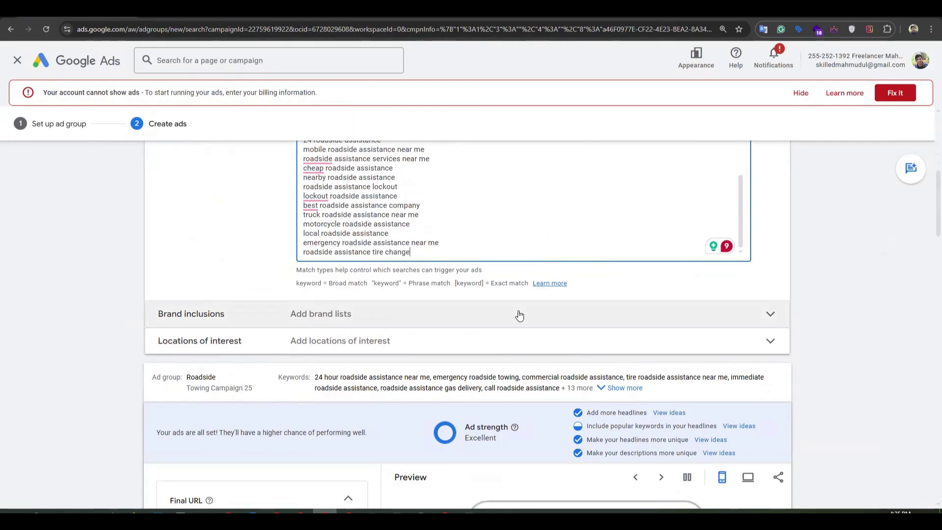
scroll(347, 316, down, 2)
scroll(348, 318, down, 5)
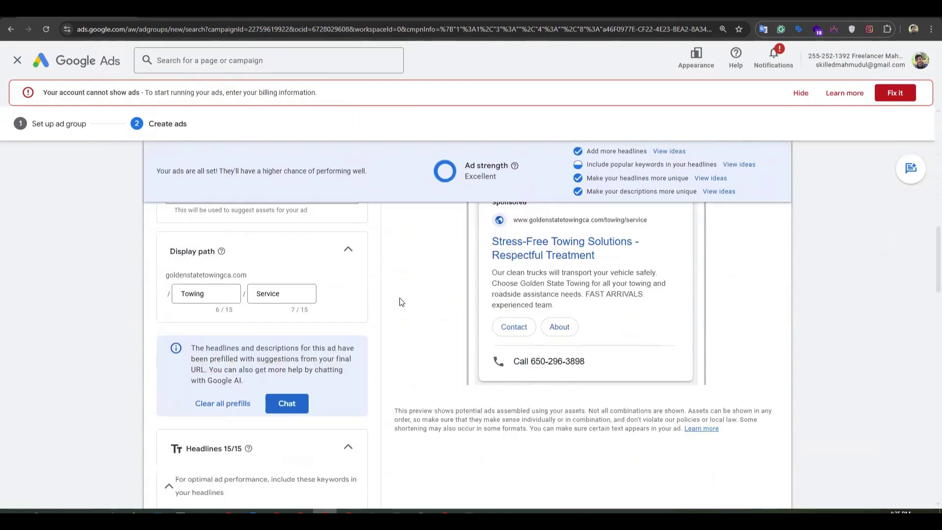
scroll(344, 278, down, 2)
scroll(349, 287, up, 3)
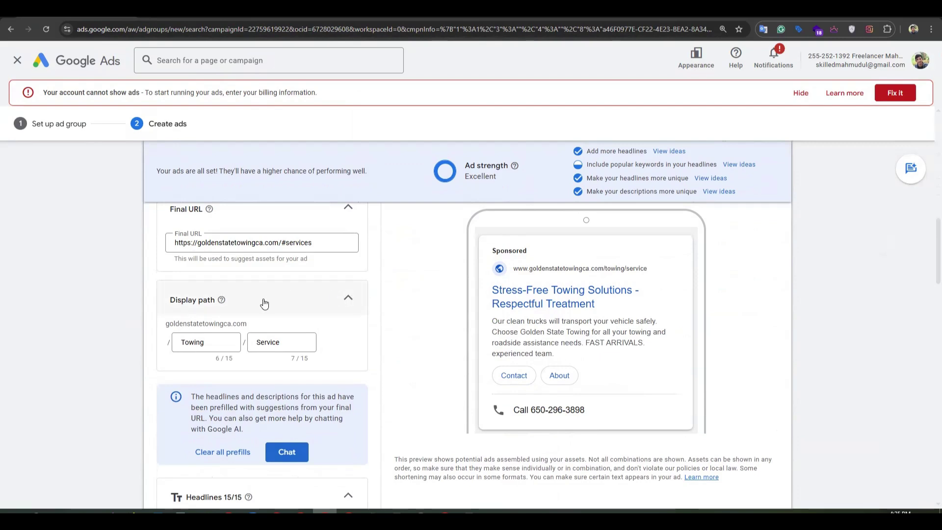
scroll(244, 301, up, 1)
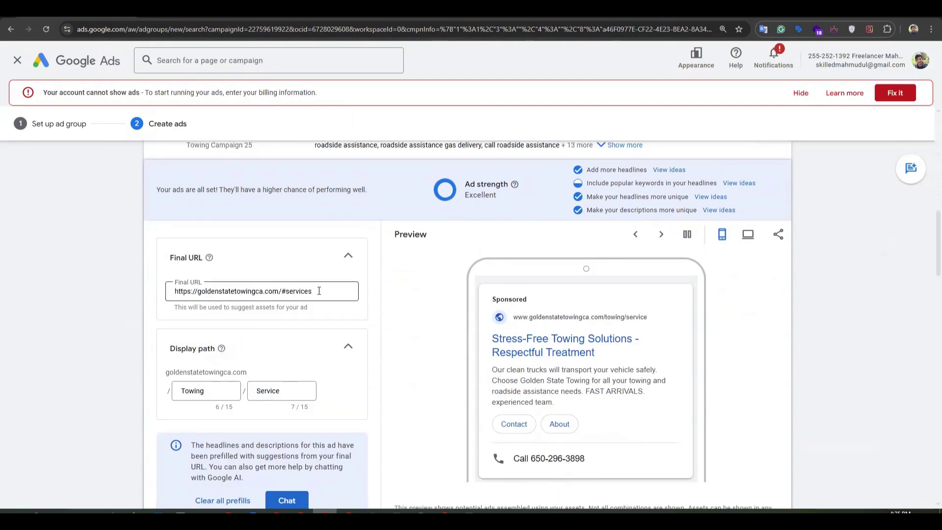
drag(317, 291, 153, 285)
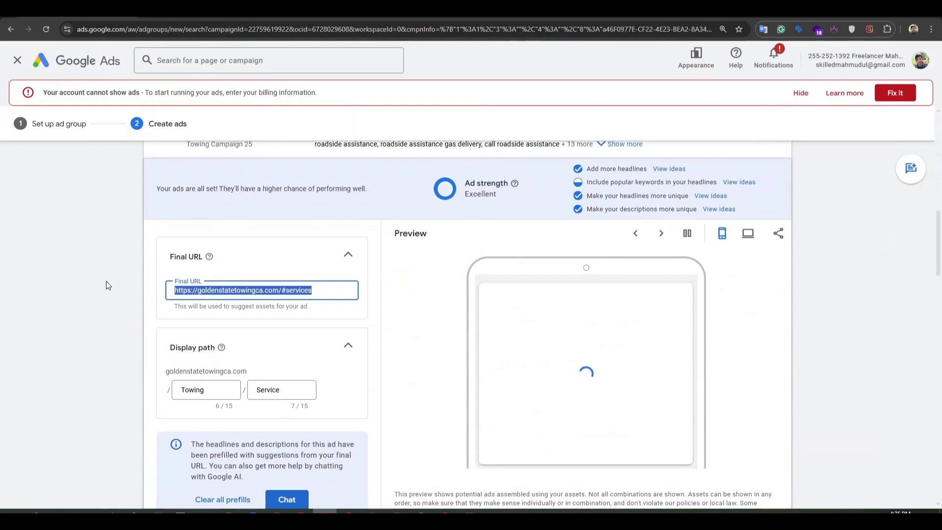
drag(218, 388, 152, 388)
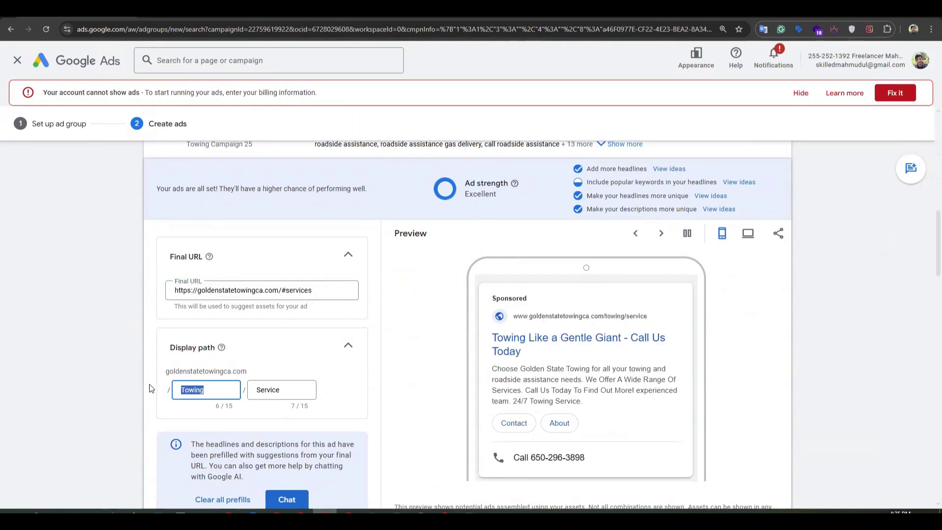
scroll(321, 367, down, 3)
scroll(268, 356, down, 4)
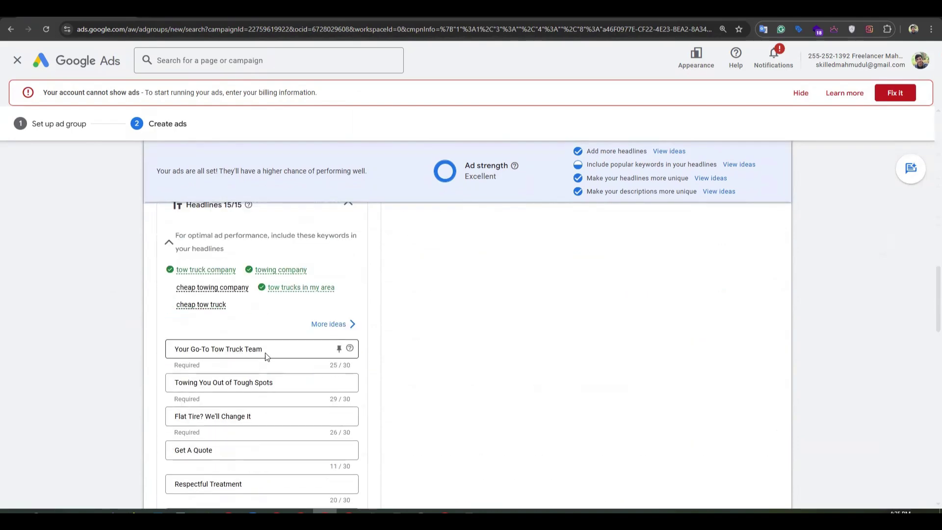
drag(265, 351, 117, 349)
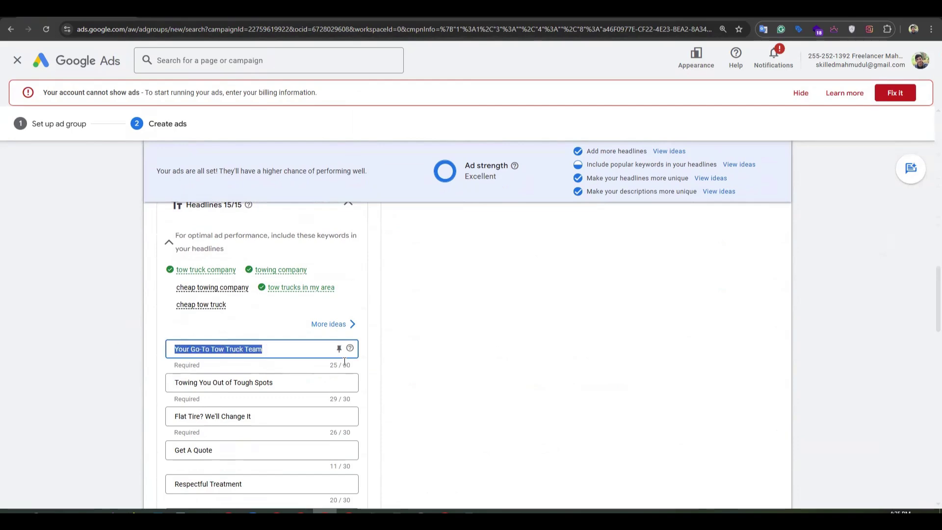
scroll(284, 324, down, 15)
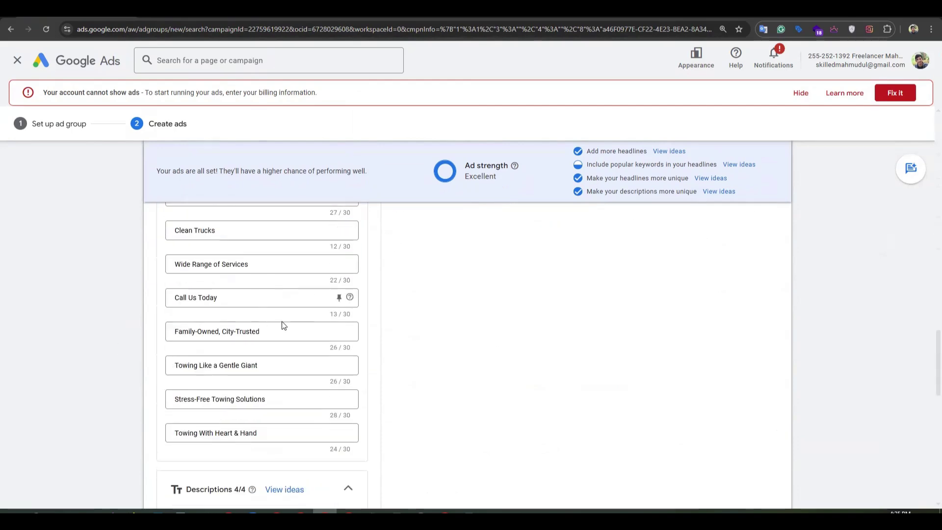
scroll(283, 326, down, 5)
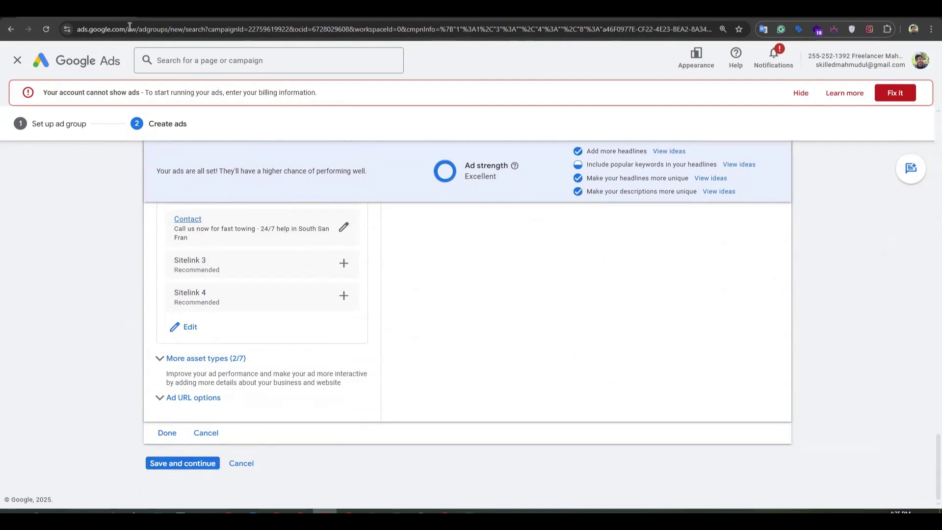
click(196, 463)
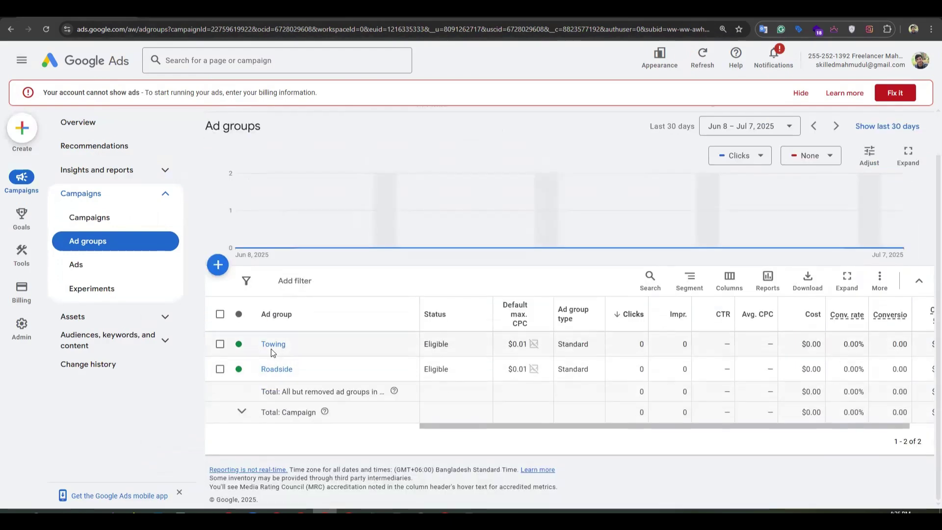
click(218, 265)
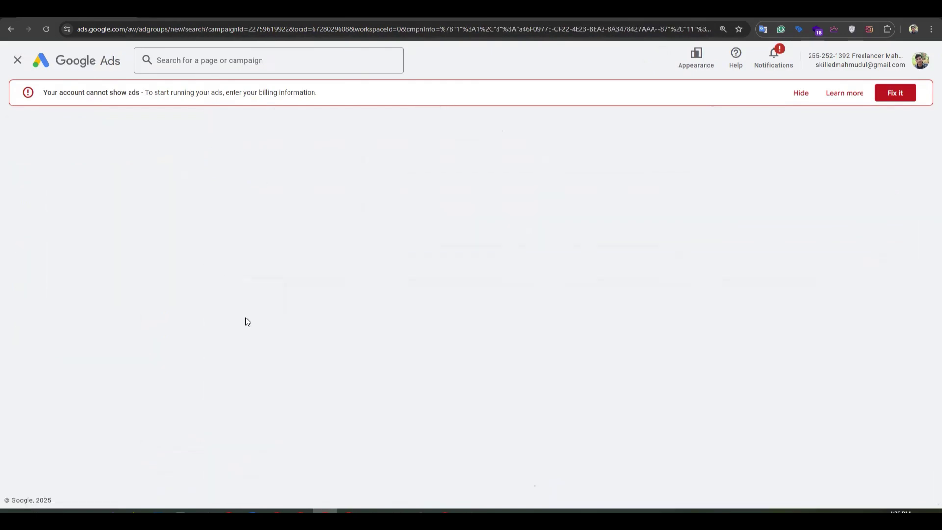
click(194, 14)
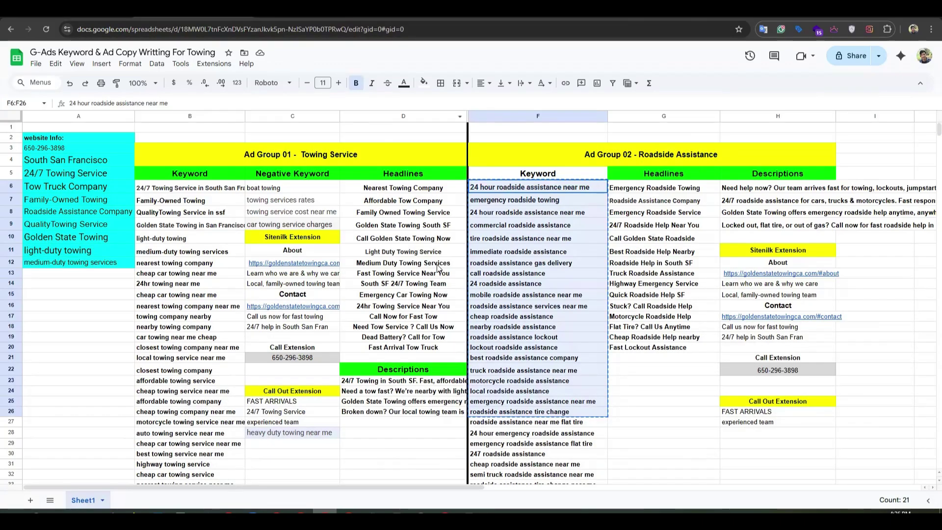
scroll(364, 286, down, 6)
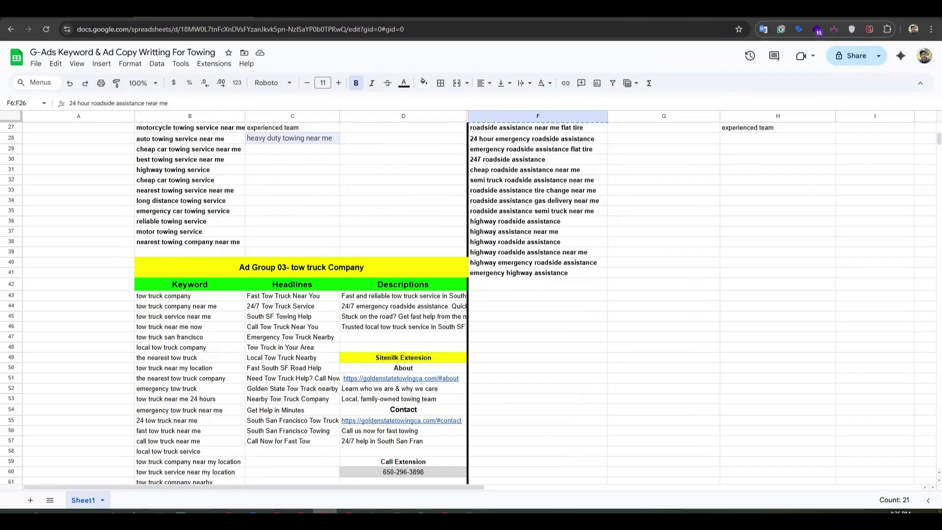
click(96, 14)
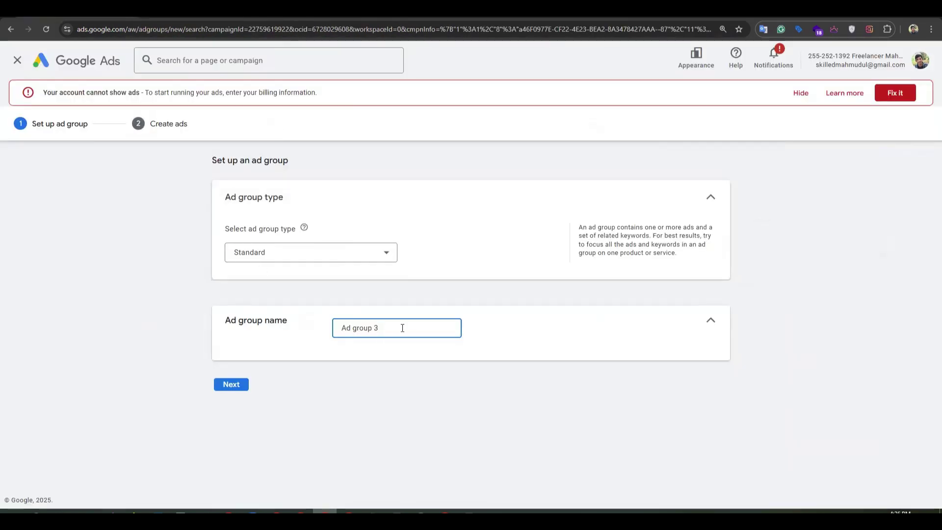
click(18, 61)
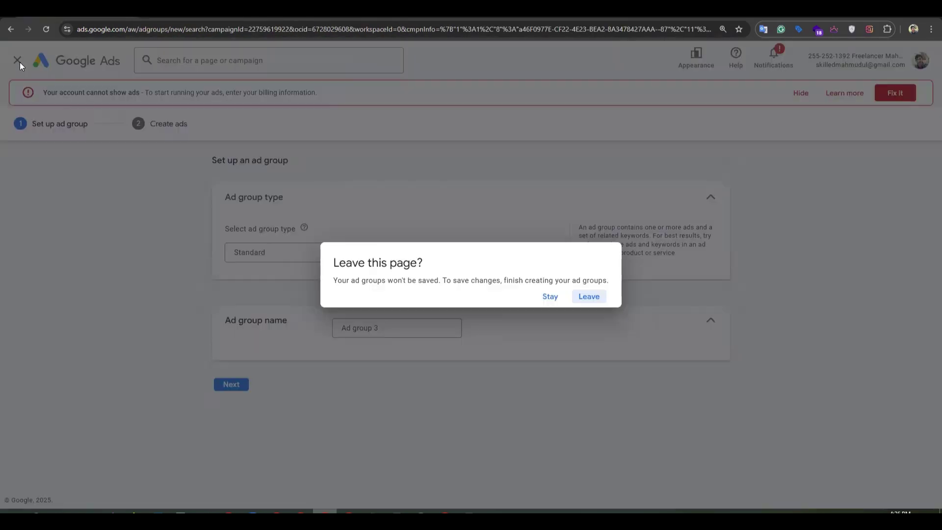
click(585, 296)
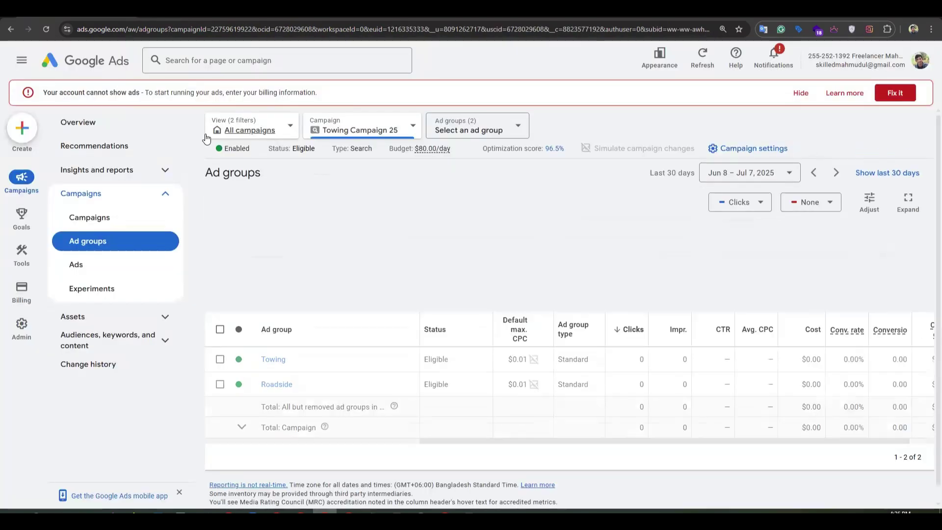
Step: Open the campaigns overview and examine the Status column for Towing Campaign 25
click(117, 217)
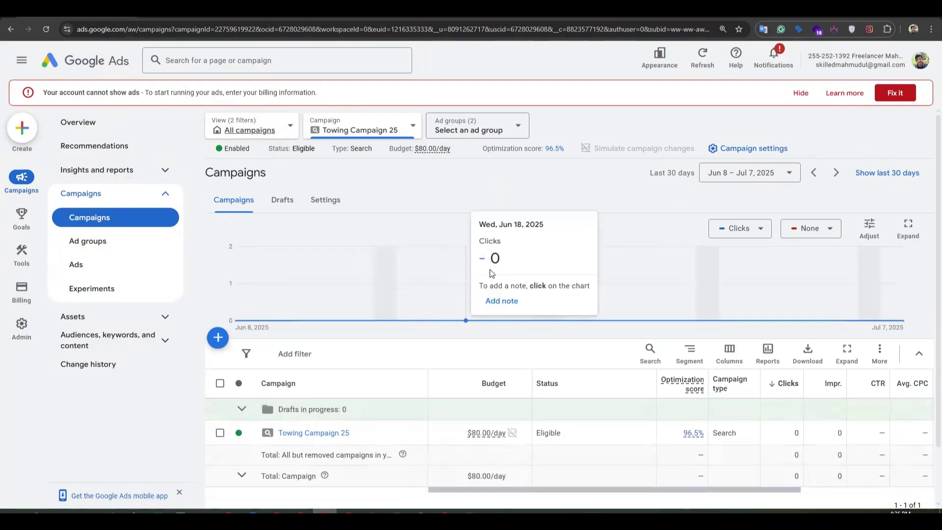
scroll(613, 324, down, 1)
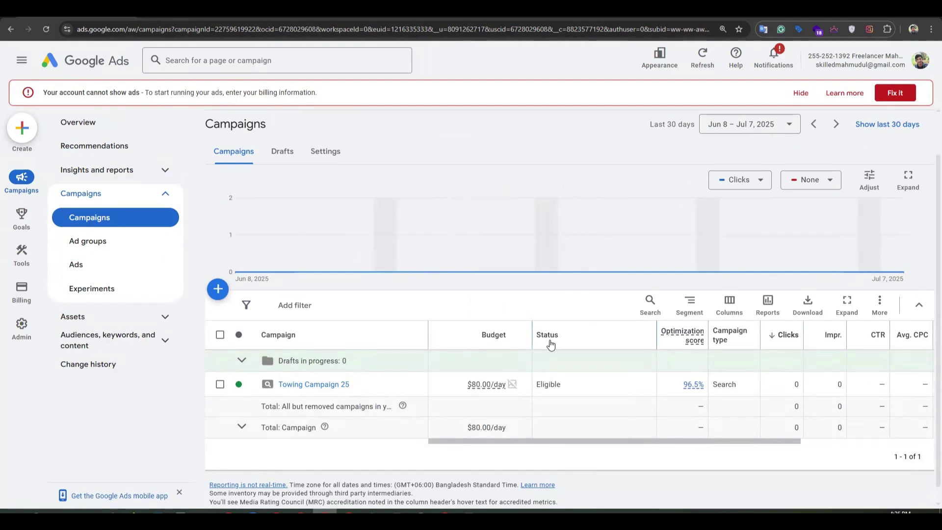
mouse_move(548, 344)
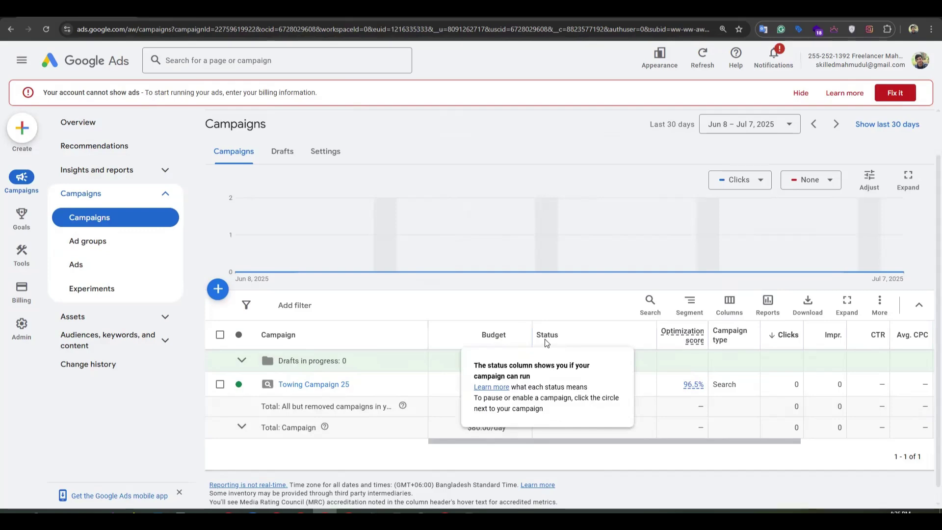